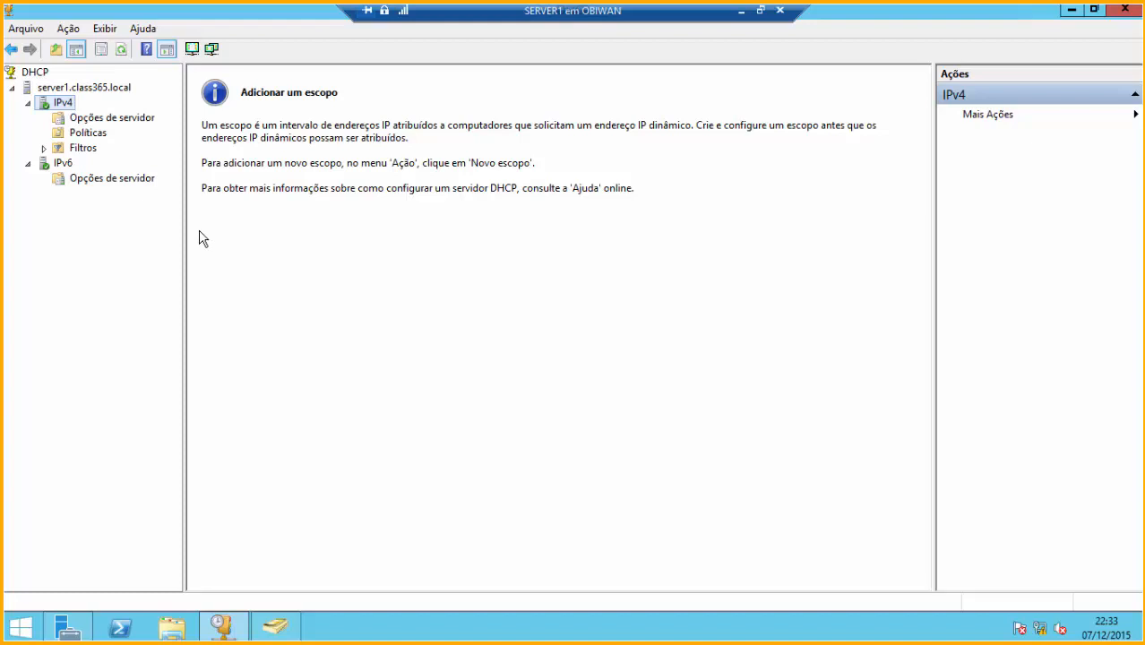
Start a new IPv4 scope on the DHCP server and name it CLASS365-192.
{"action": "right_click", "coordinate": [61, 109]}
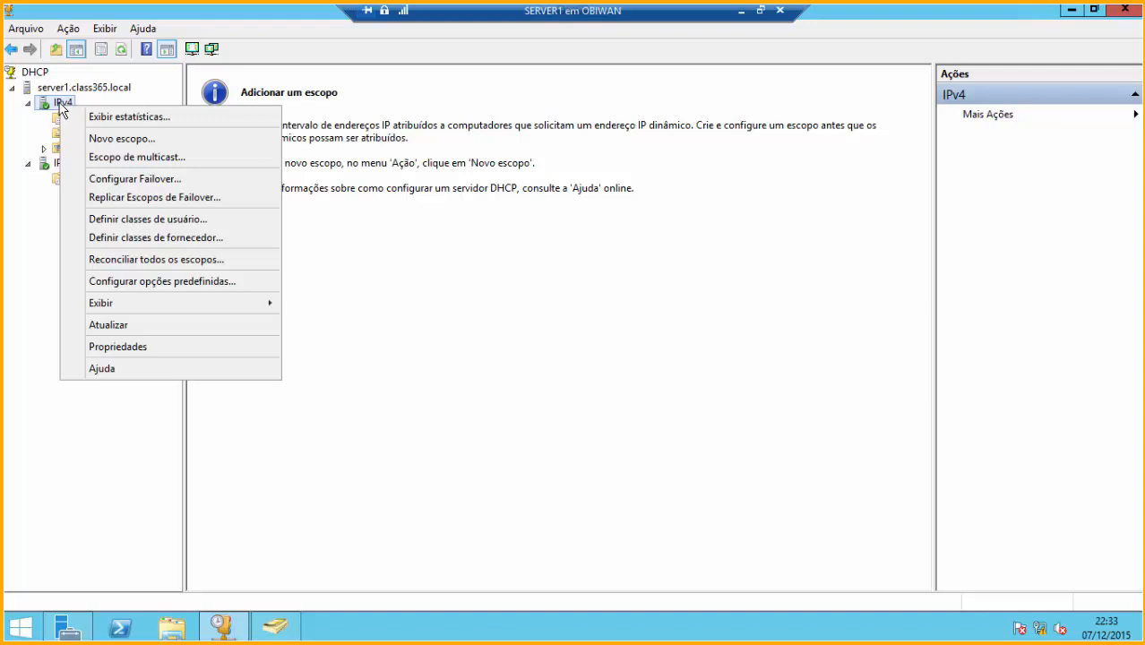
{"action": "left_click", "coordinate": [141, 146]}
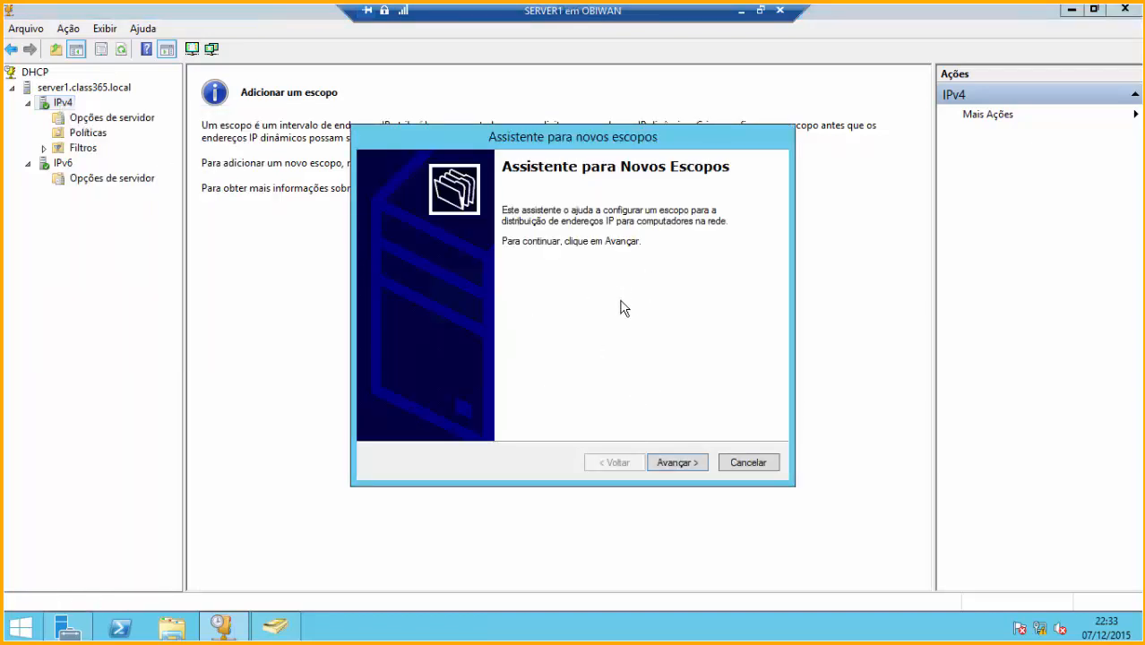
{"action": "left_click", "coordinate": [691, 465]}
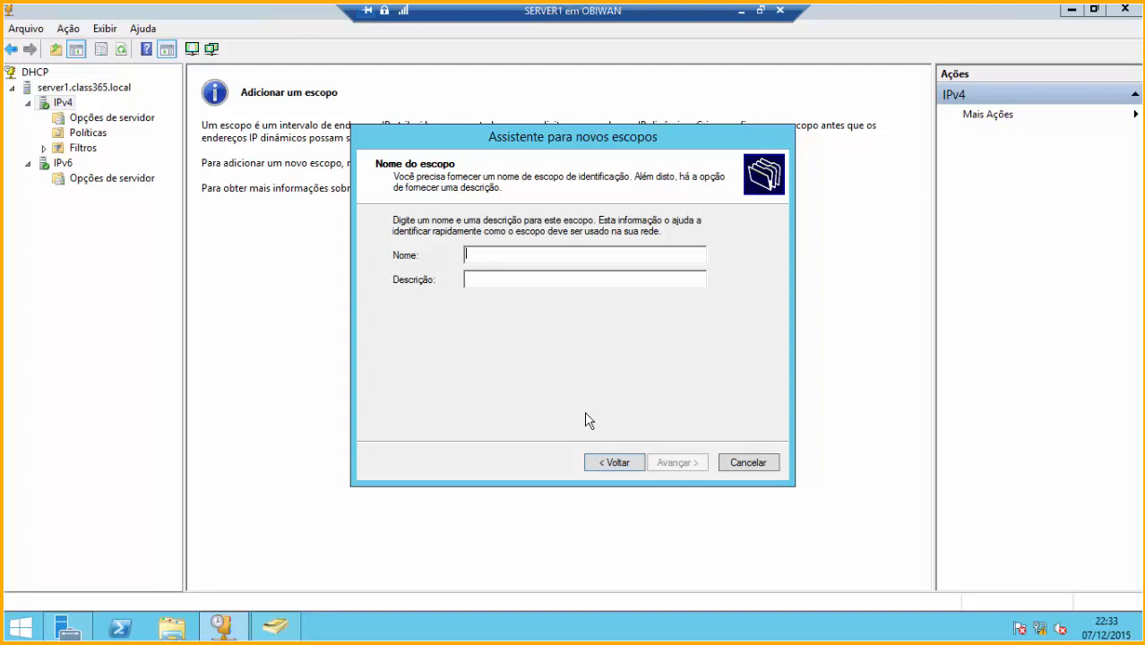
{"action": "type", "text": "CLASS365"}
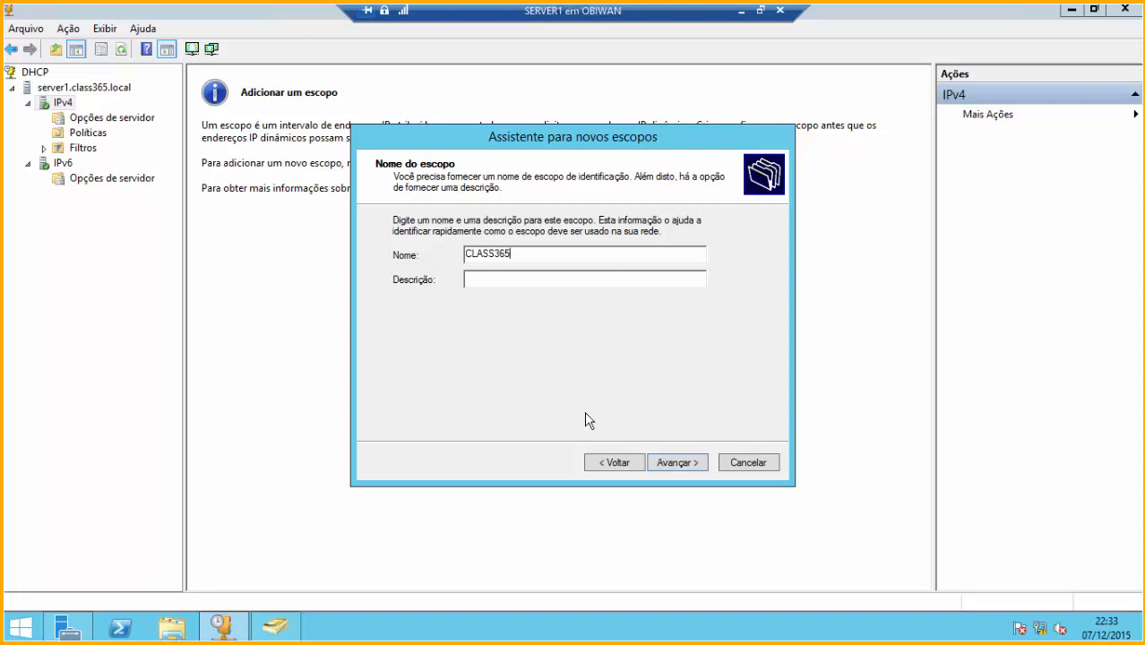
{"action": "type", "text": "-192"}
{"action": "left_click", "coordinate": [684, 465]}
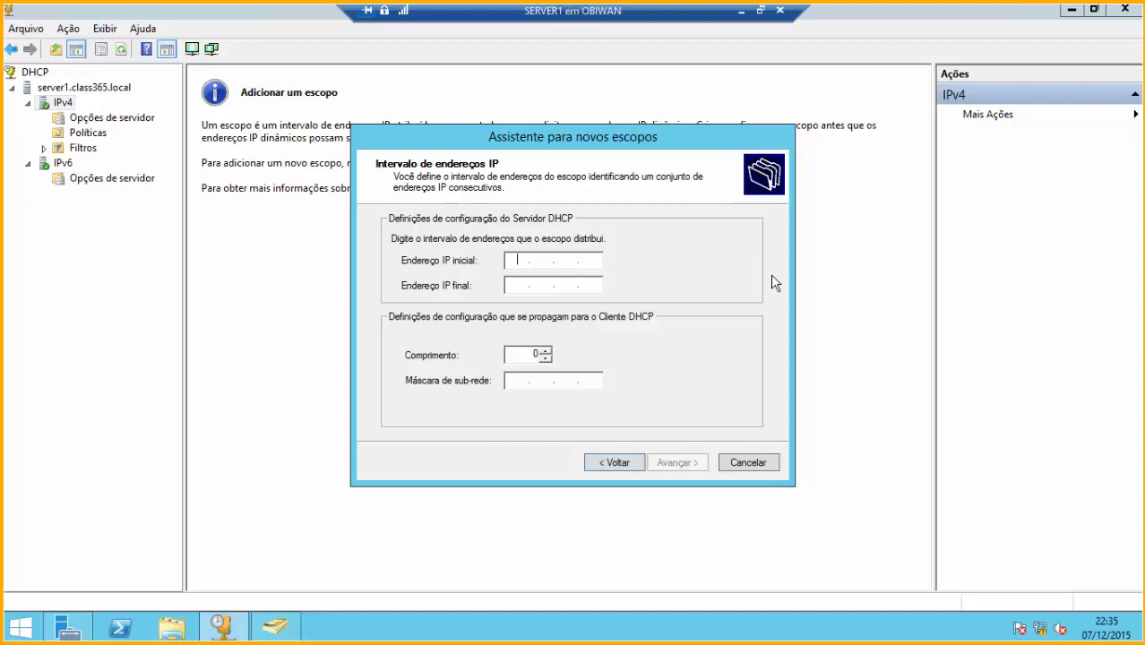
Set the scope's address range from 192.168.0.11 to 192.168.0.20.
{"action": "type", "text": "192.168.0.11"}
{"action": "key", "text": "Tab"}
{"action": "type", "text": "192 . "}
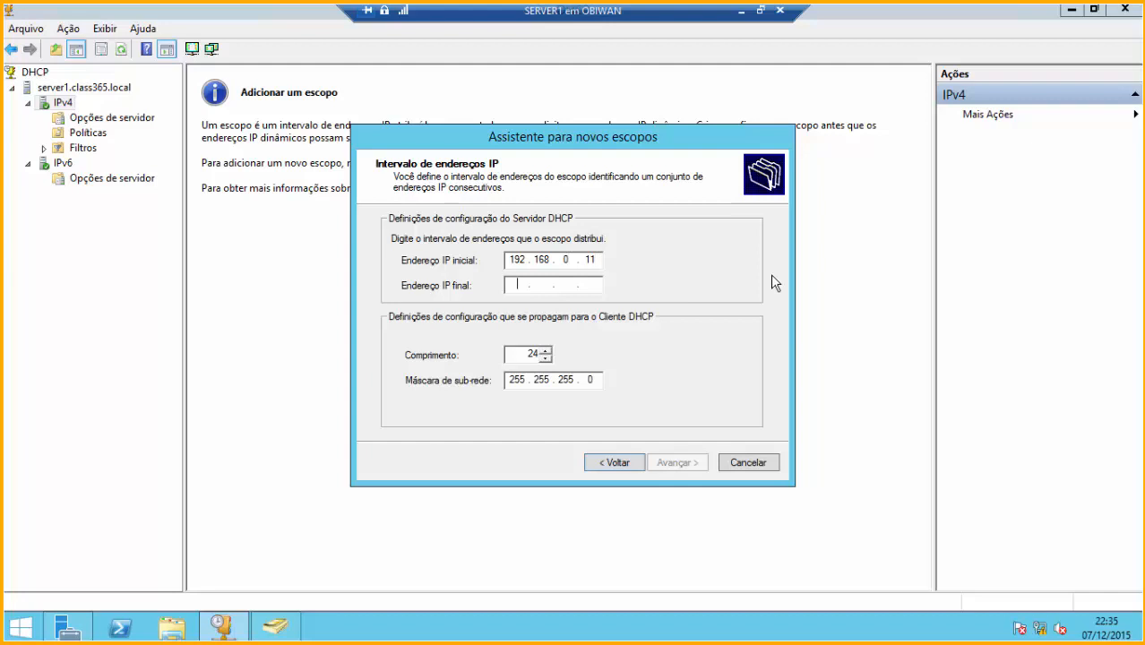
{"action": "type", "text": "168 . ."}
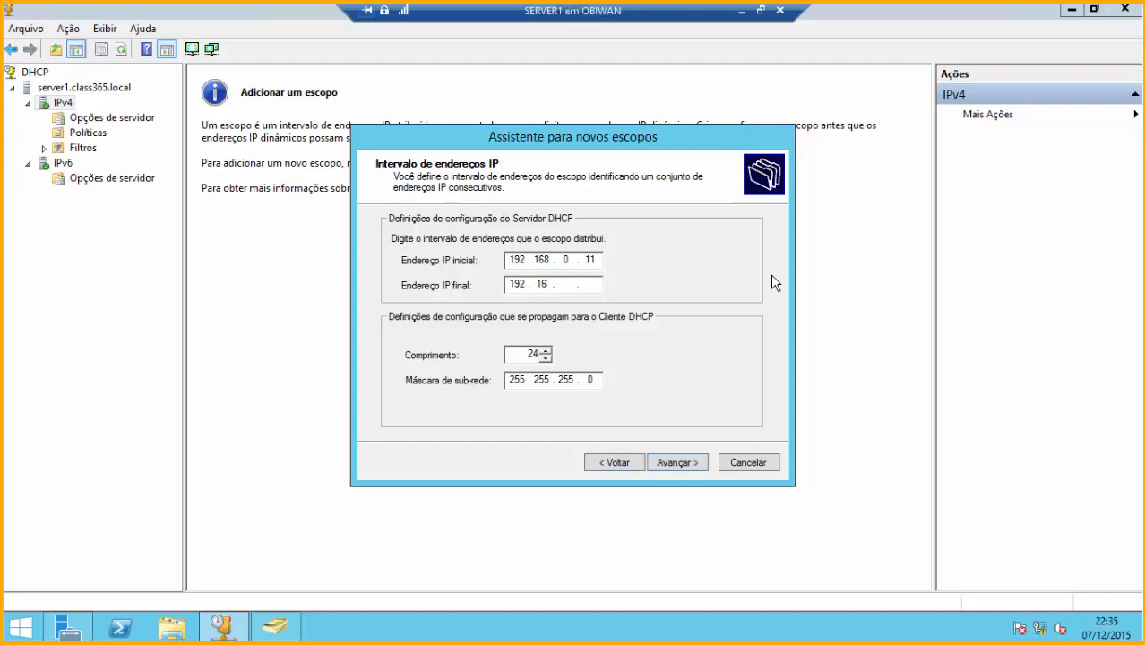
{"action": "type", "text": "0 . 20"}
{"action": "key", "text": "Tab"}
Try shorter subnet mask lengths for the scope and restore the length to 24.
{"action": "left_click", "coordinate": [546, 359]}
{"action": "left_click", "coordinate": [549, 361]}
{"action": "left_click", "coordinate": [548, 360]}
{"action": "left_click", "coordinate": [546, 350]}
{"action": "left_click", "coordinate": [546, 350]}
{"action": "left_click", "coordinate": [545, 350]}
Exclude the addresses 192.168.0.11 to 192.168.0.14 from distribution in the scope.
{"action": "left_click", "coordinate": [678, 463]}
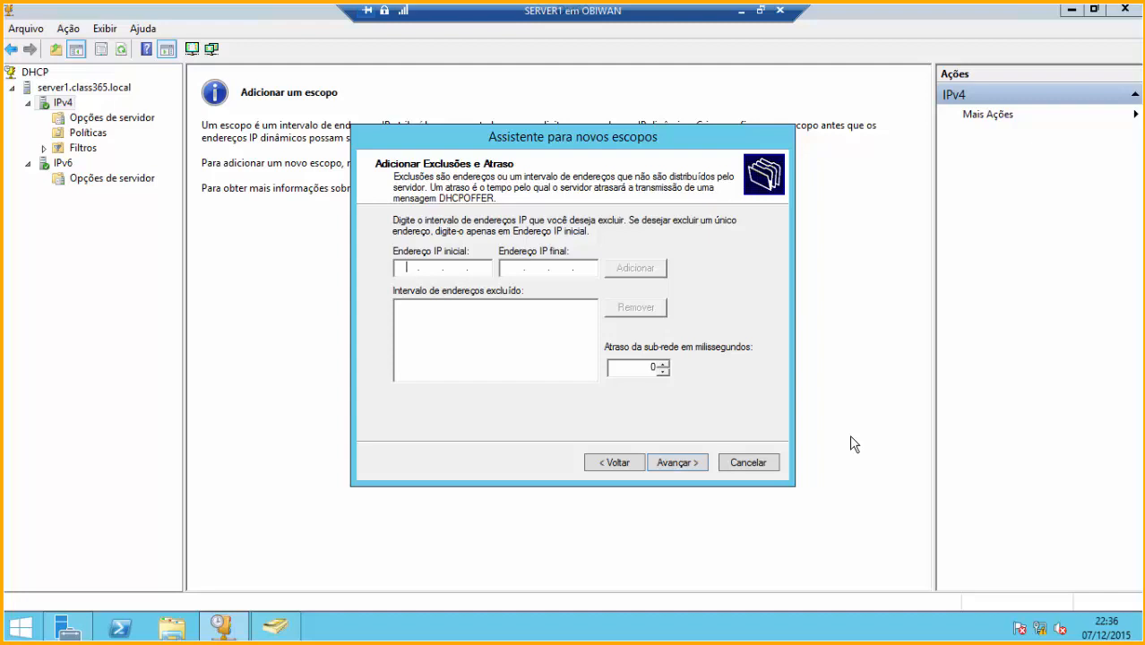
{"action": "type", "text": "192.168.0.11"}
{"action": "key", "text": "Tab"}
{"action": "type", "text": "192 . 168 . "}
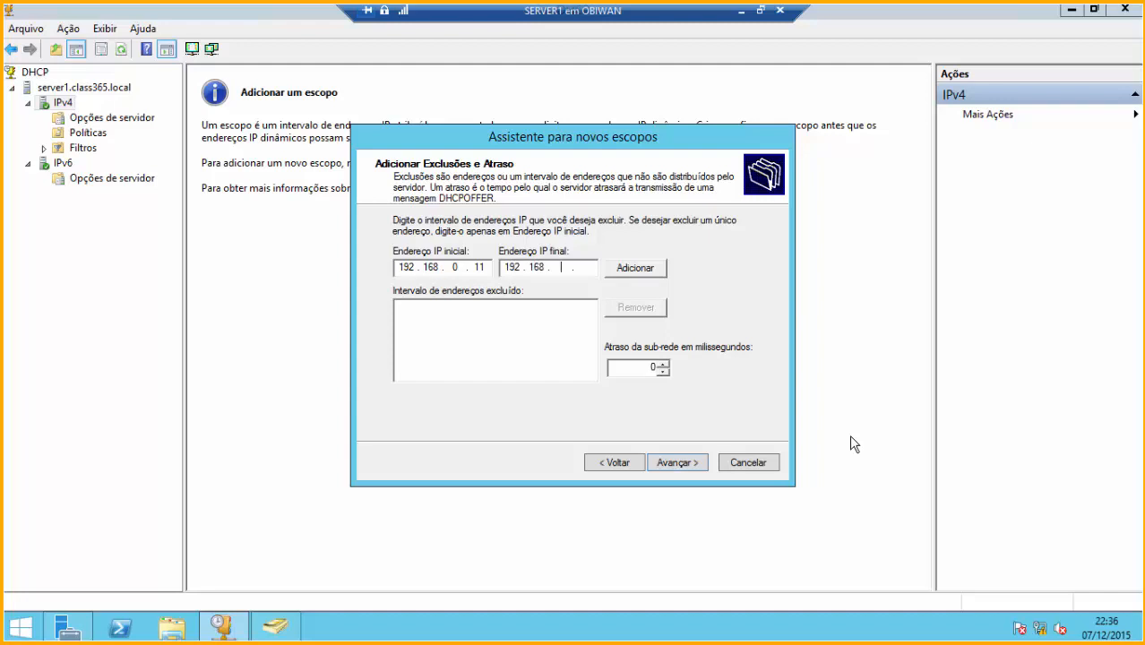
{"action": "type", "text": "0 . 14"}
{"action": "left_click", "coordinate": [631, 267]}
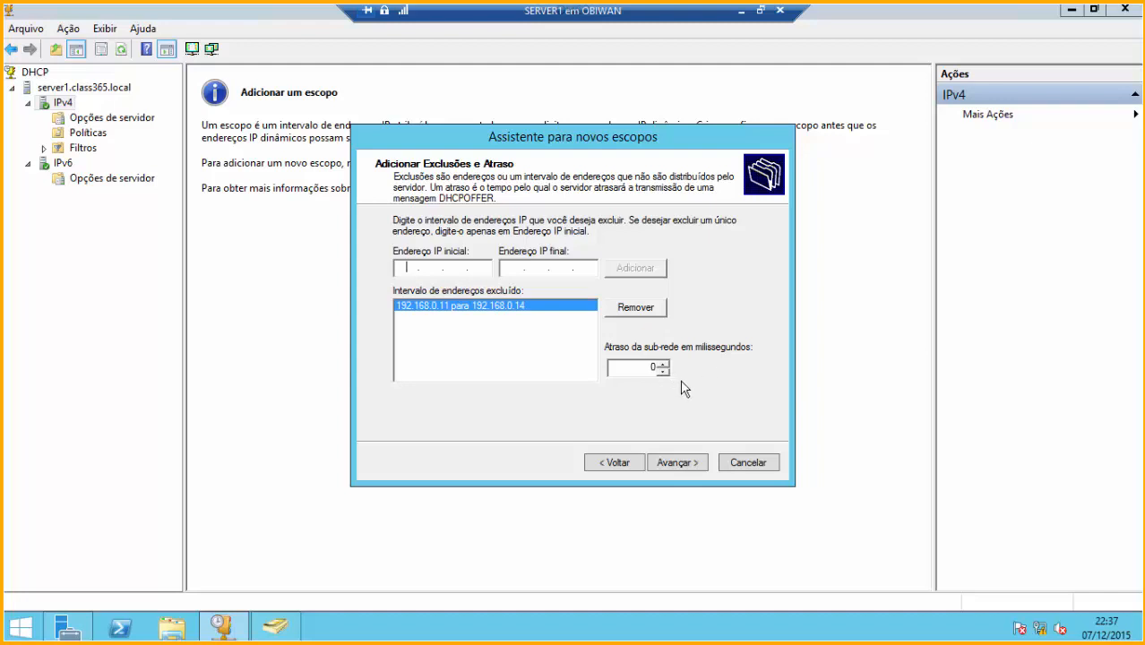
{"action": "left_click", "coordinate": [677, 464]}
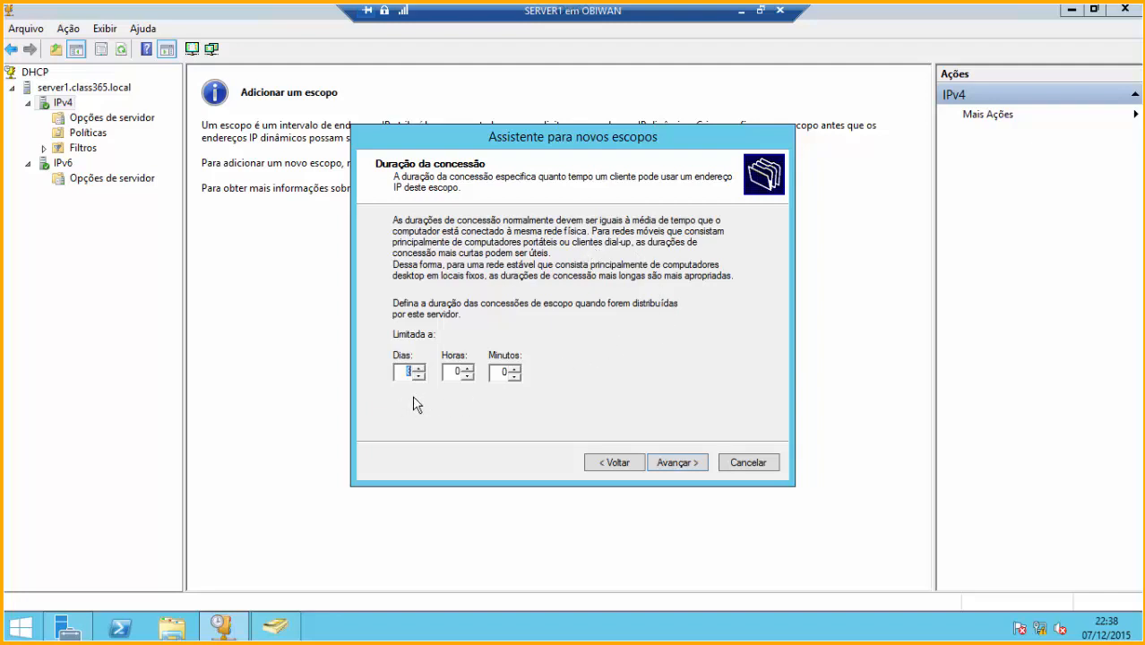
Keep the default lease duration and configure the scope options now, adding 192.168.0.20 as the default gateway.
{"action": "left_click", "coordinate": [676, 462]}
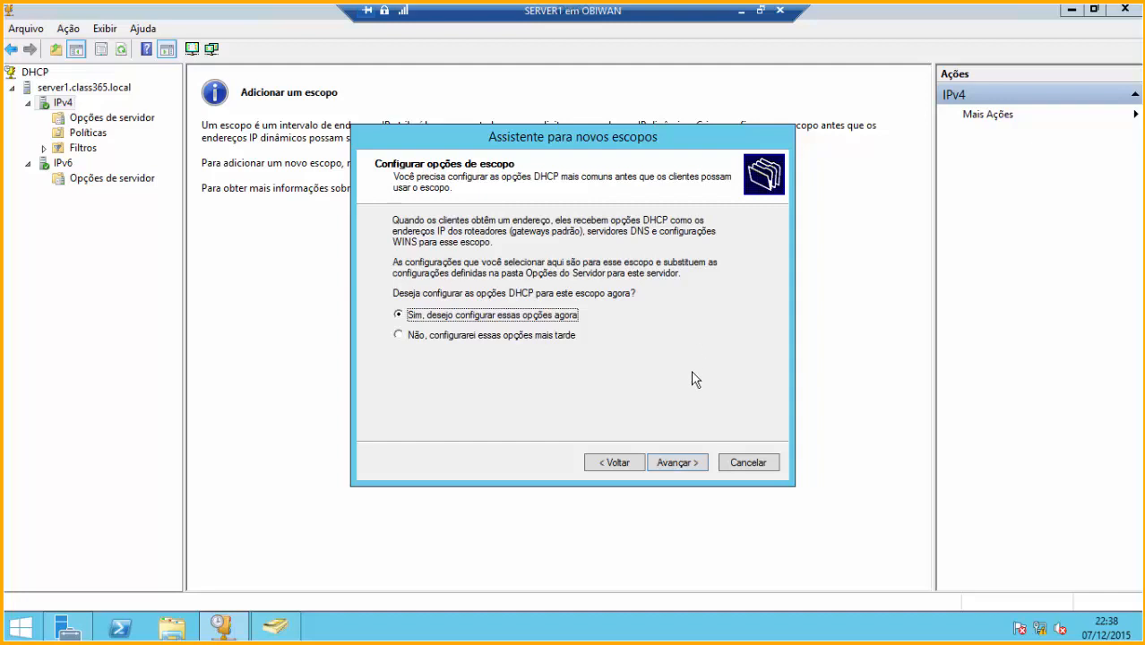
{"action": "left_click", "coordinate": [678, 463]}
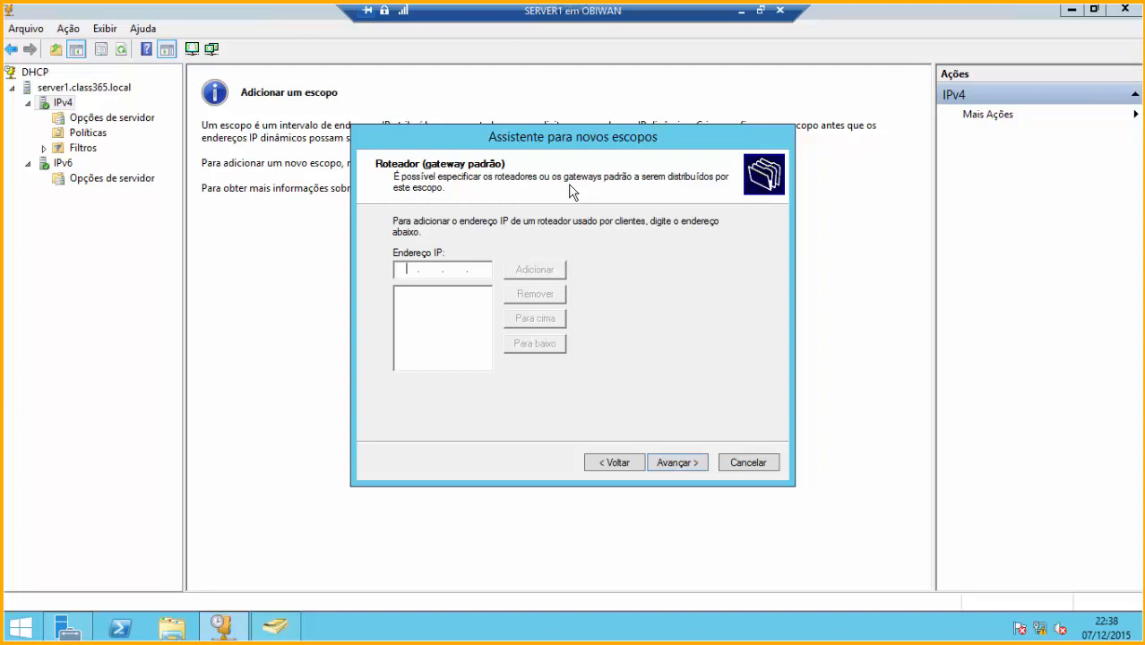
{"action": "type", "text": "192 . 168 . 0 . 20"}
{"action": "left_click", "coordinate": [555, 274]}
{"action": "left_click", "coordinate": [676, 462]}
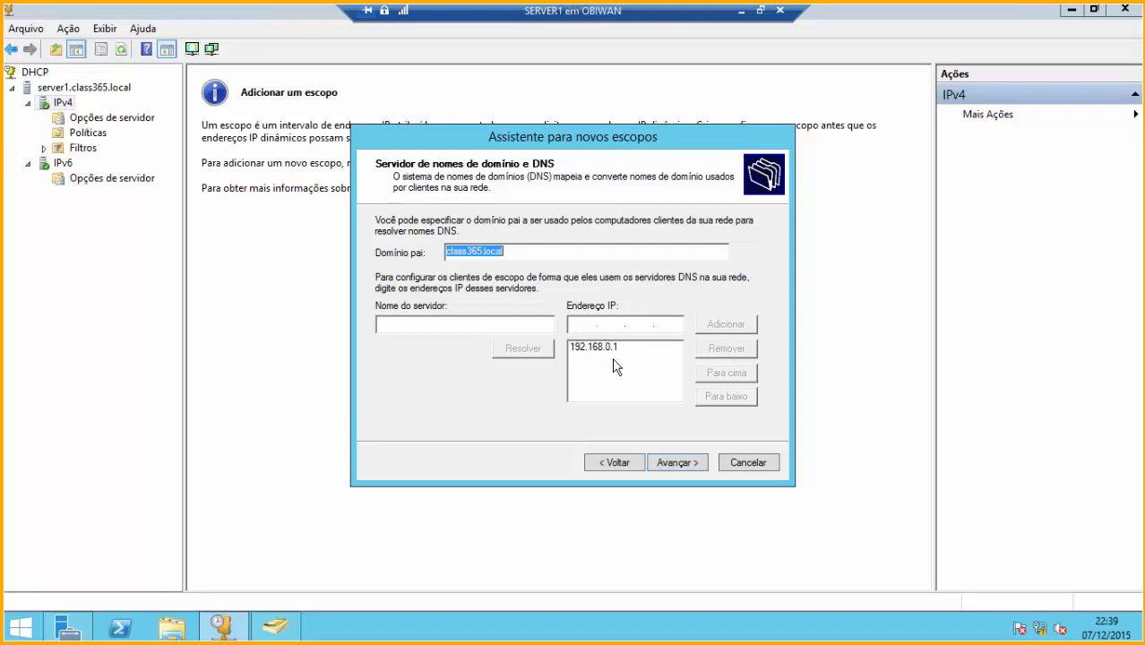
Keep the suggested DNS settings, leave the WINS servers empty, and finish the wizard with the scope activated now.
{"action": "left_click", "coordinate": [670, 464]}
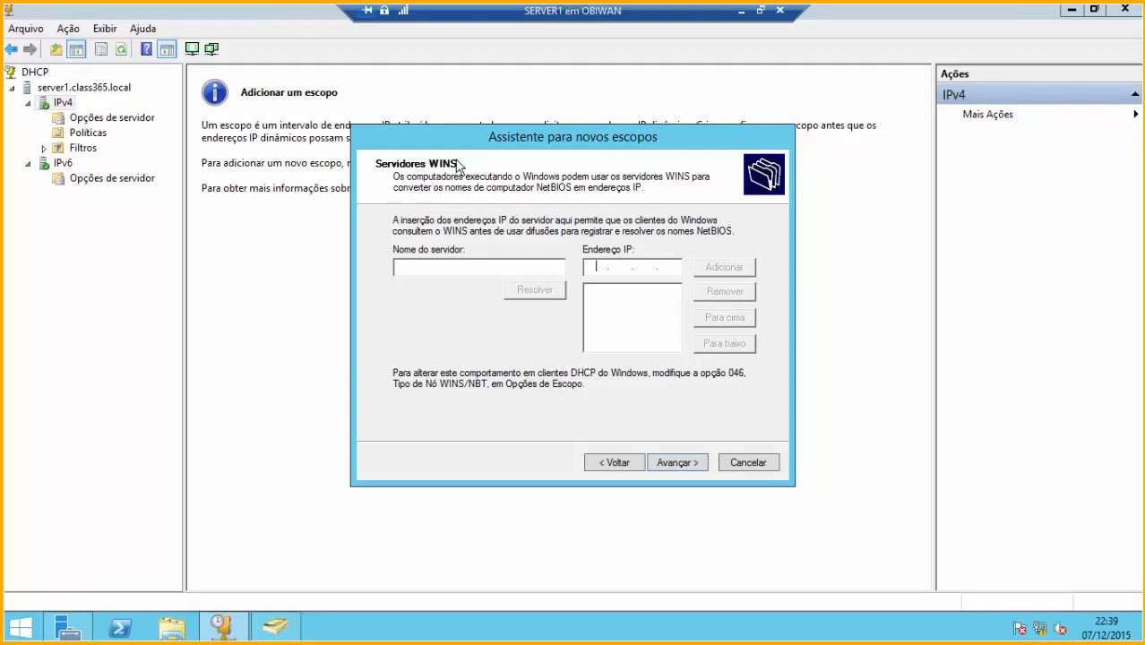
{"action": "left_click", "coordinate": [679, 462]}
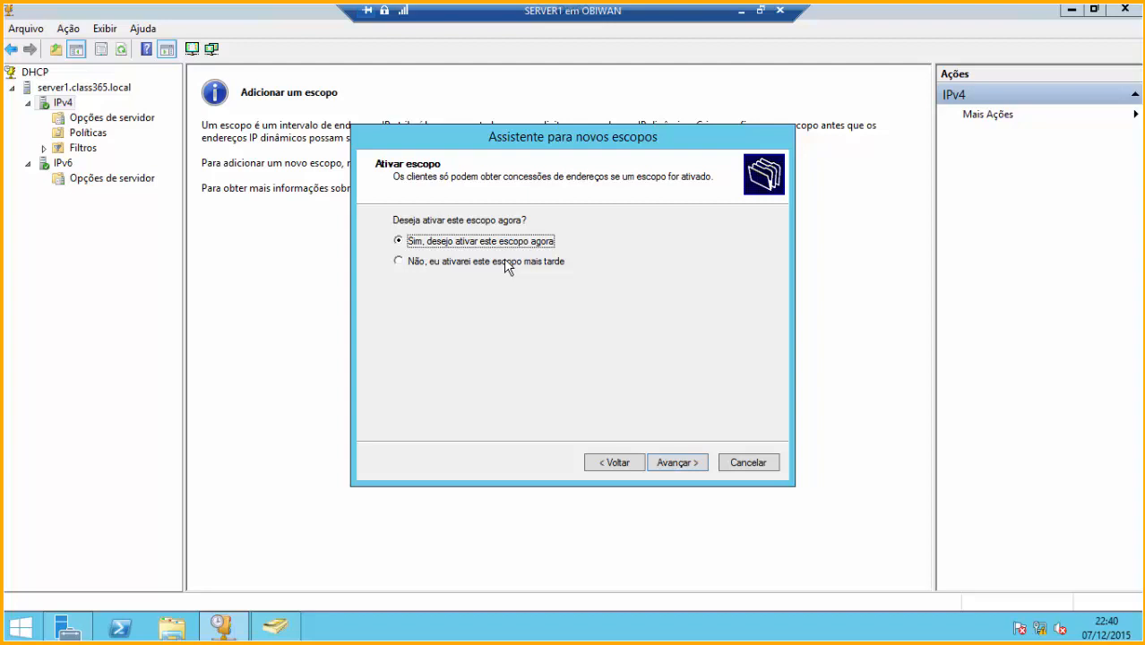
{"action": "left_click", "coordinate": [685, 464]}
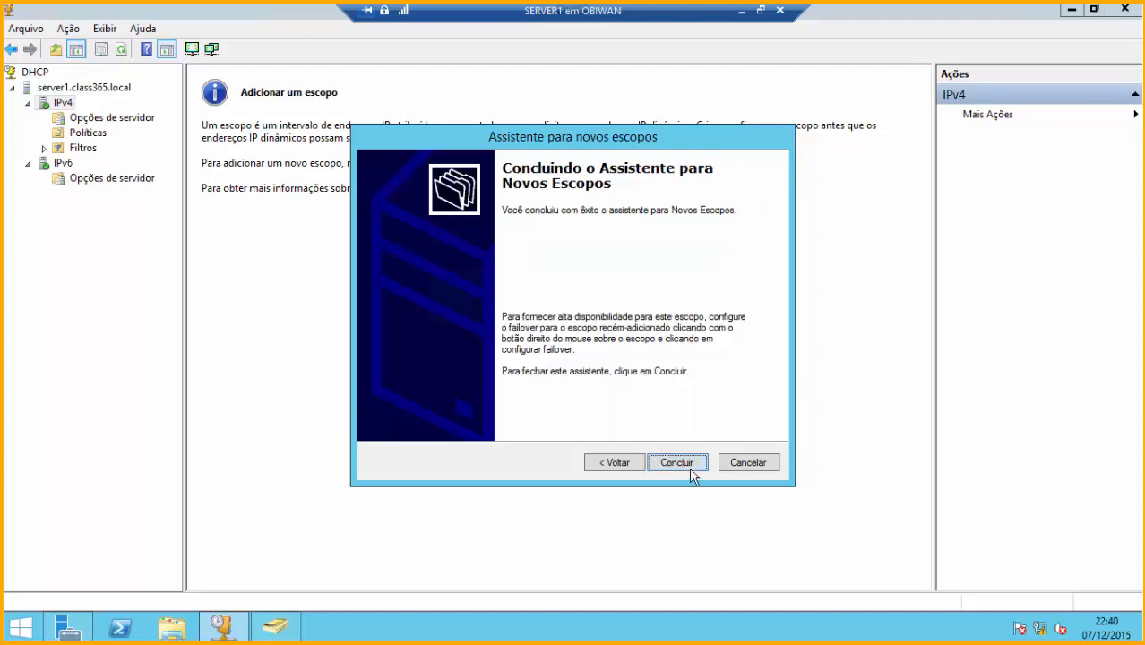
{"action": "left_click", "coordinate": [682, 464]}
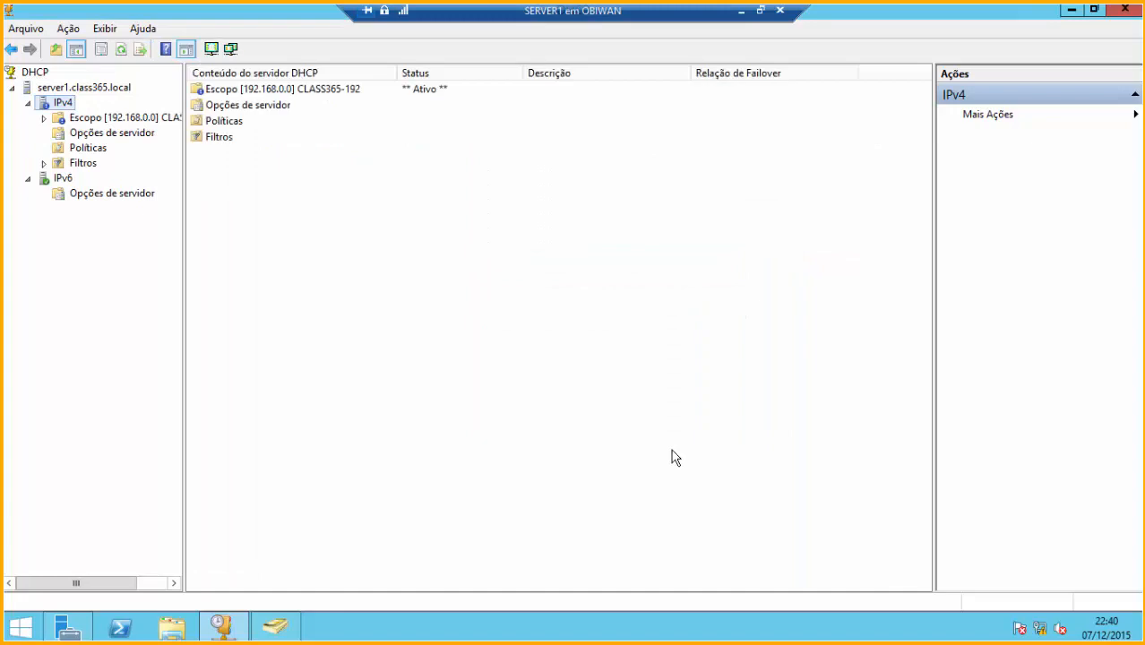
Review the new scope's address pool and its active leases.
{"action": "double_click", "coordinate": [104, 122]}
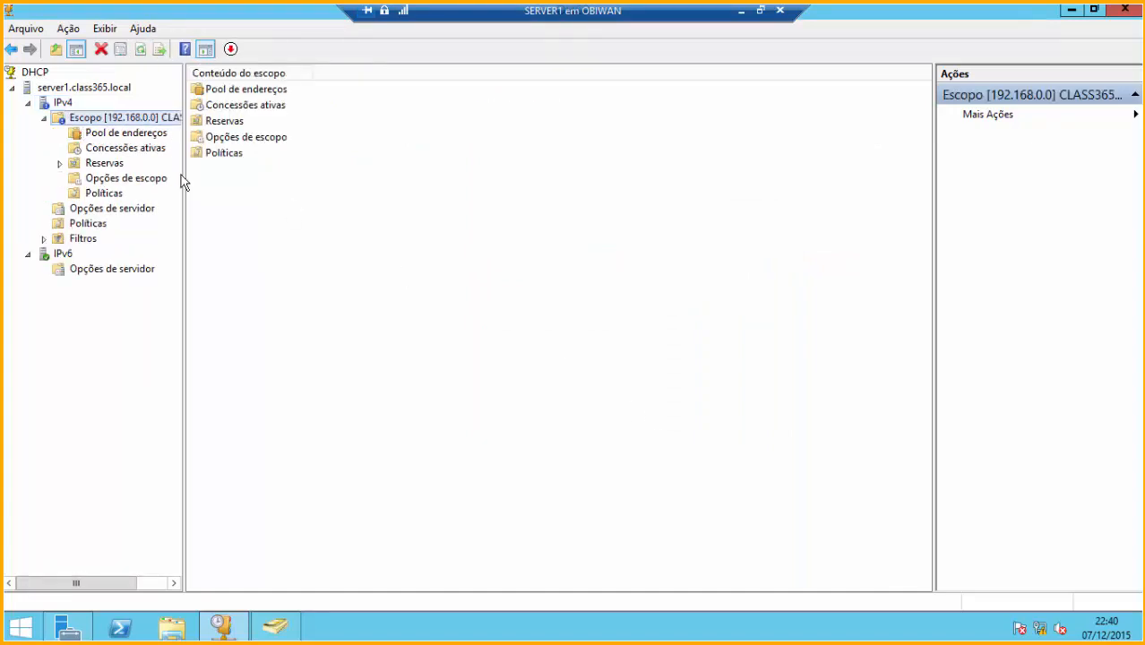
{"action": "left_click", "coordinate": [102, 135]}
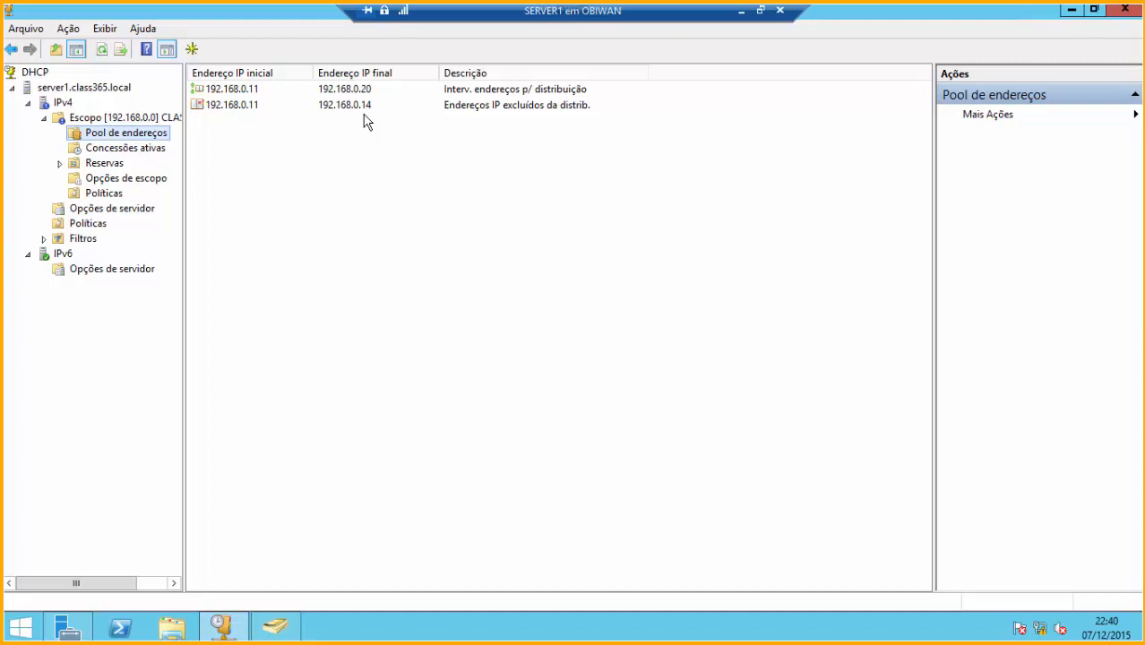
{"action": "left_click", "coordinate": [157, 149]}
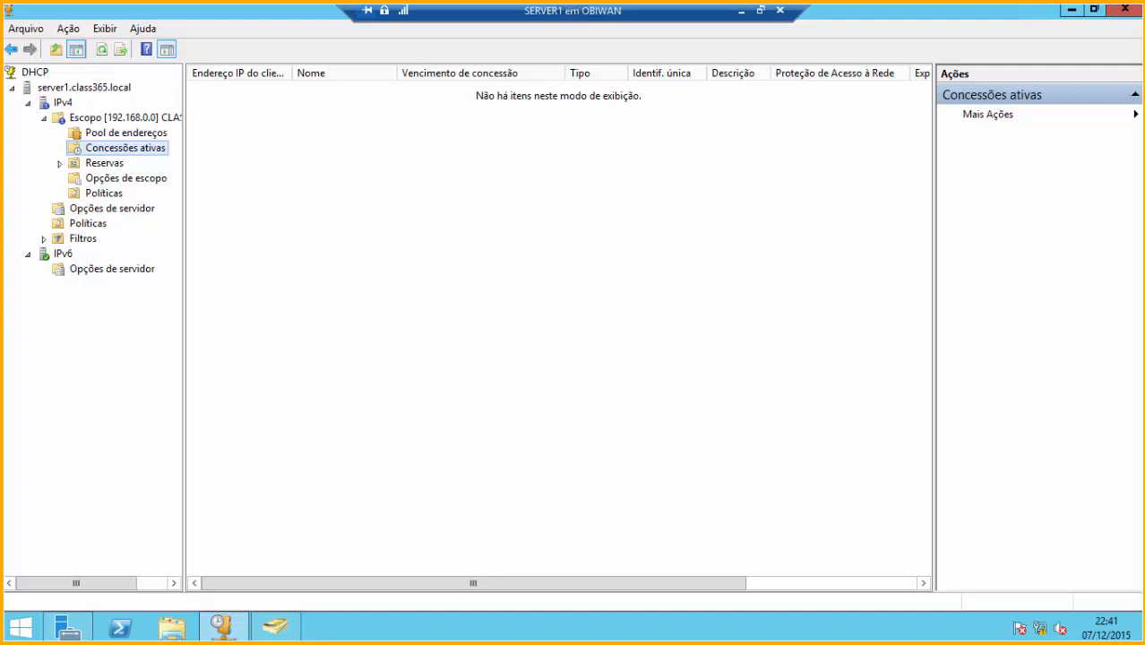
Check the network adapter's virtual switch and VLAN ID in the CLIENT1 virtual machine settings, closing them without saving.
{"action": "left_click_drag", "start_coordinate": [1144, 2], "coordinate": [687, 107]}
{"action": "left_click", "coordinate": [330, 122]}
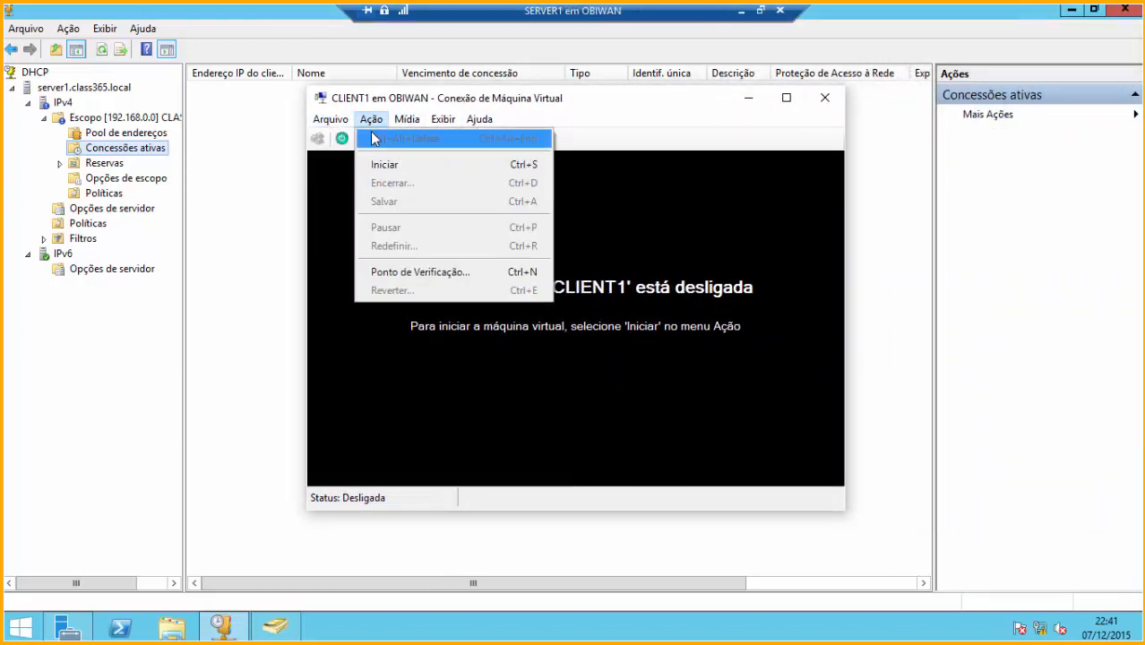
{"action": "left_click", "coordinate": [345, 140]}
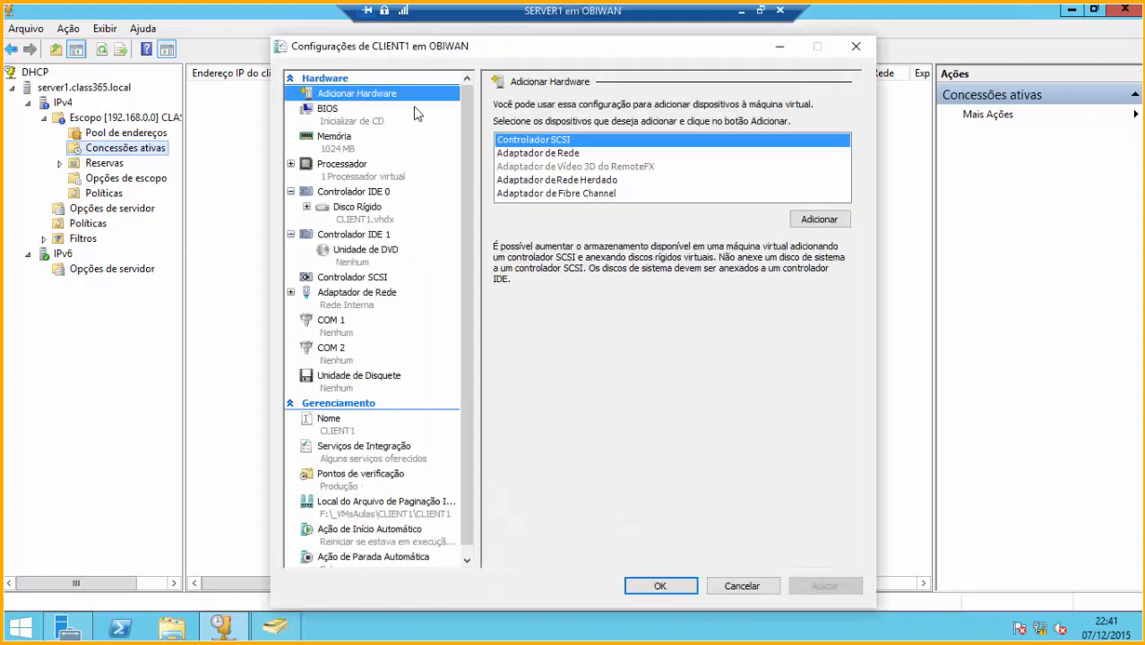
{"action": "left_click", "coordinate": [362, 303]}
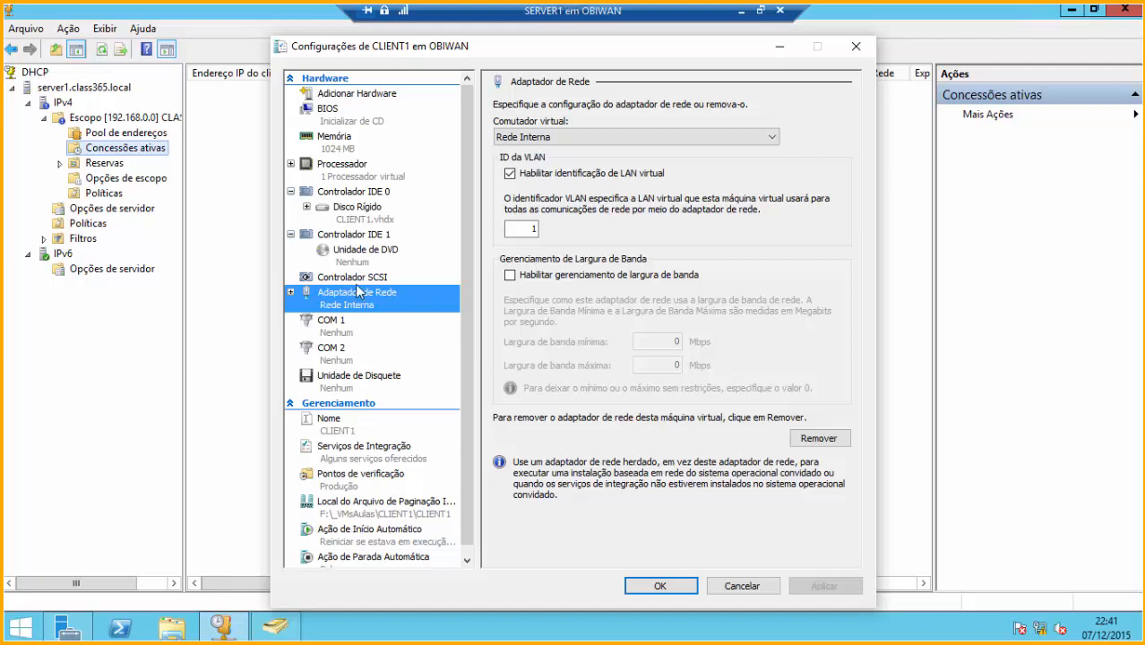
{"action": "double_click", "coordinate": [533, 229]}
{"action": "key", "text": "BackSpace"}
{"action": "type", "text": "1"}
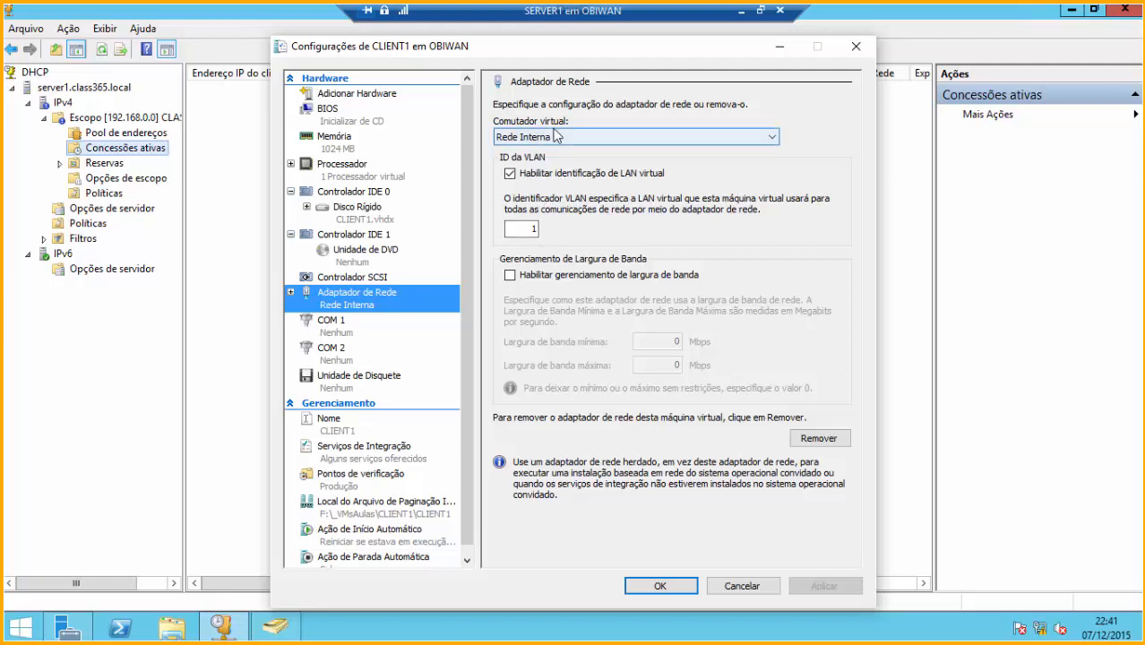
{"action": "left_click", "coordinate": [742, 585]}
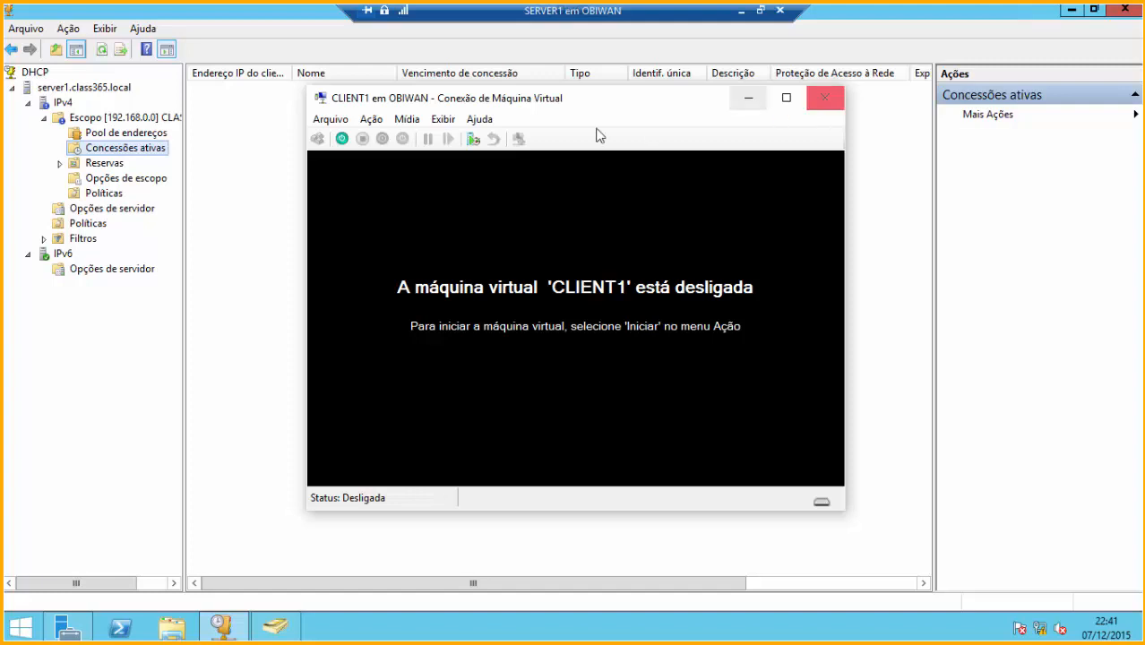
Start the CLIENT1 virtual machine and open its network connections with ncpa.cpl.
{"action": "left_click", "coordinate": [343, 139]}
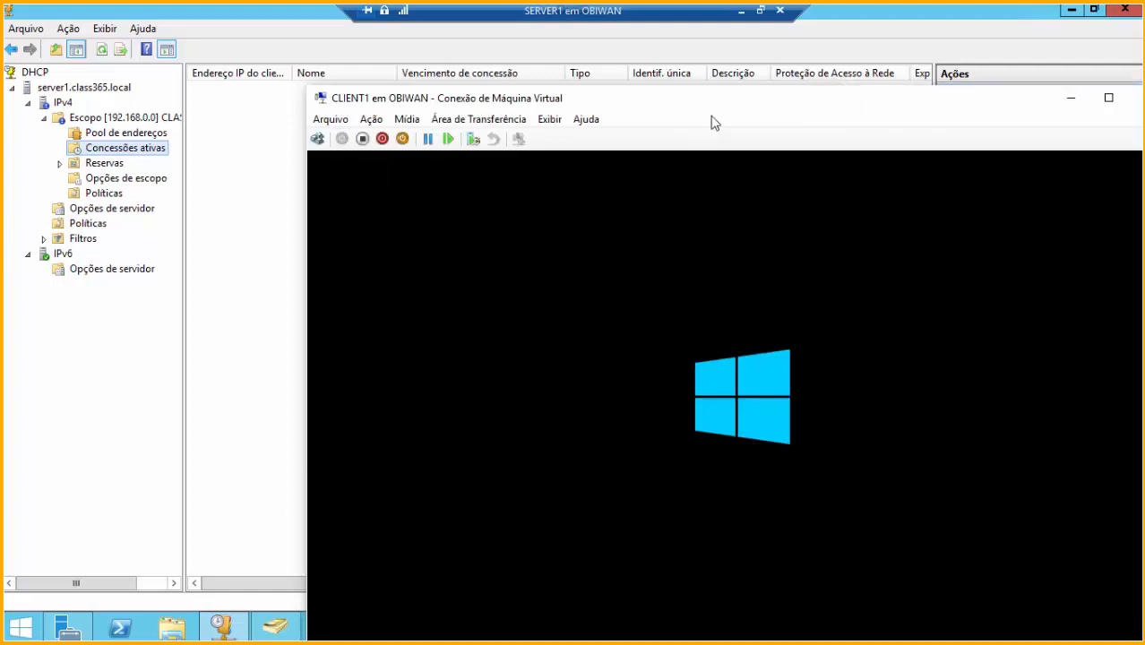
{"action": "left_click_drag", "start_coordinate": [836, 102], "coordinate": [638, 49]}
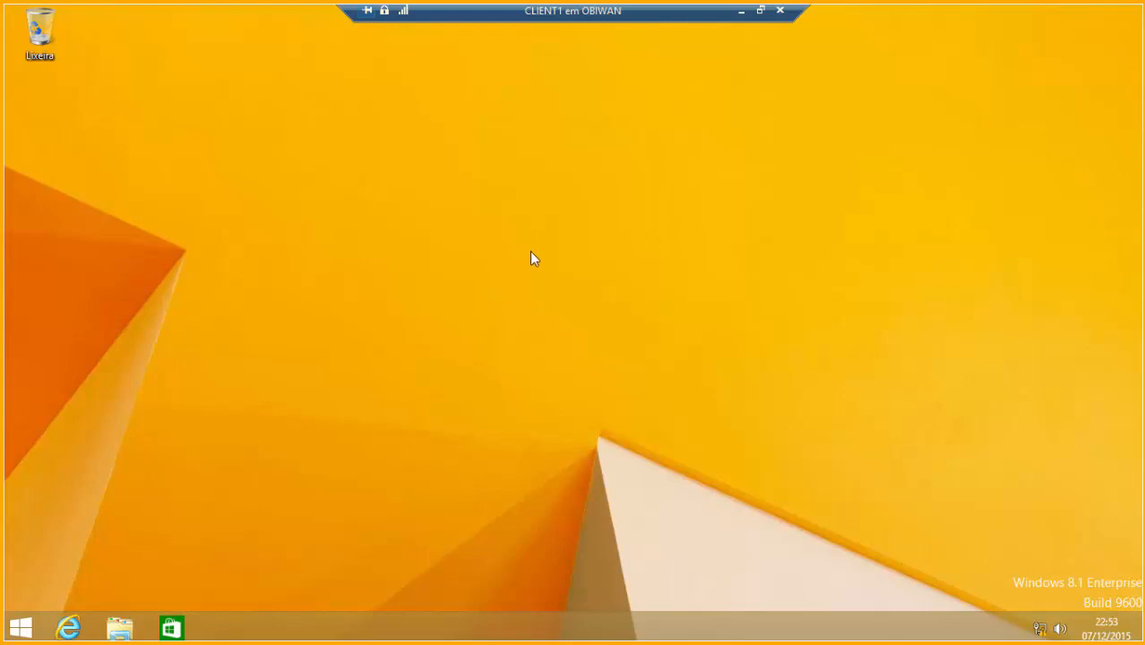
{"action": "left_click", "coordinate": [22, 630]}
{"action": "type", "text": "ncpa.cpl"}
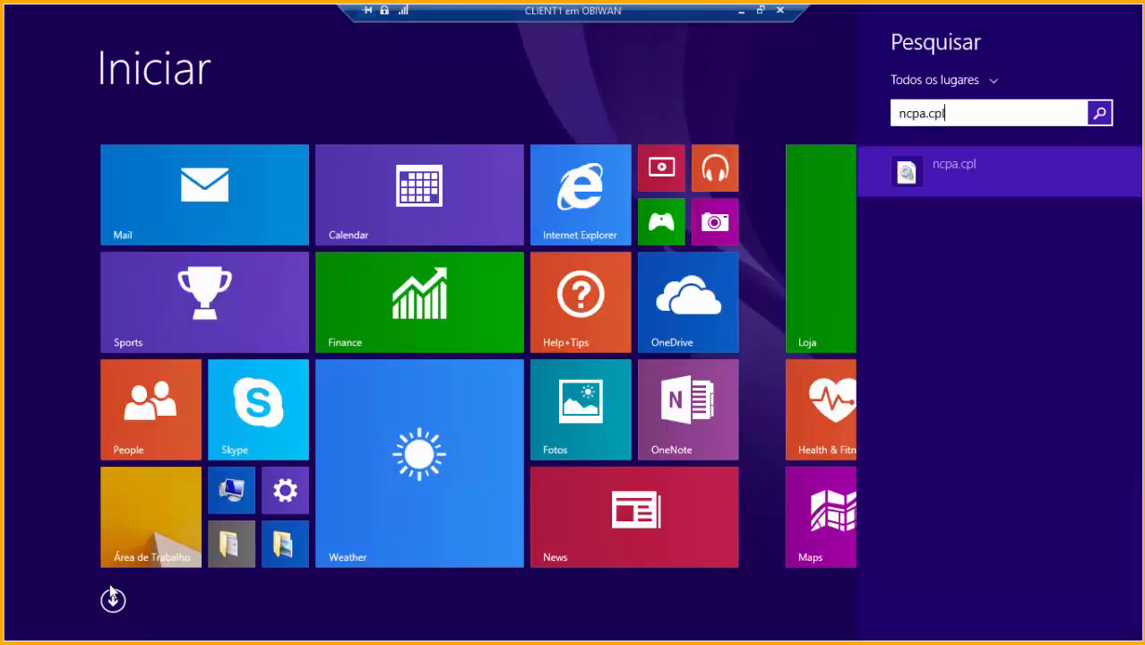
{"action": "key", "text": "Return"}
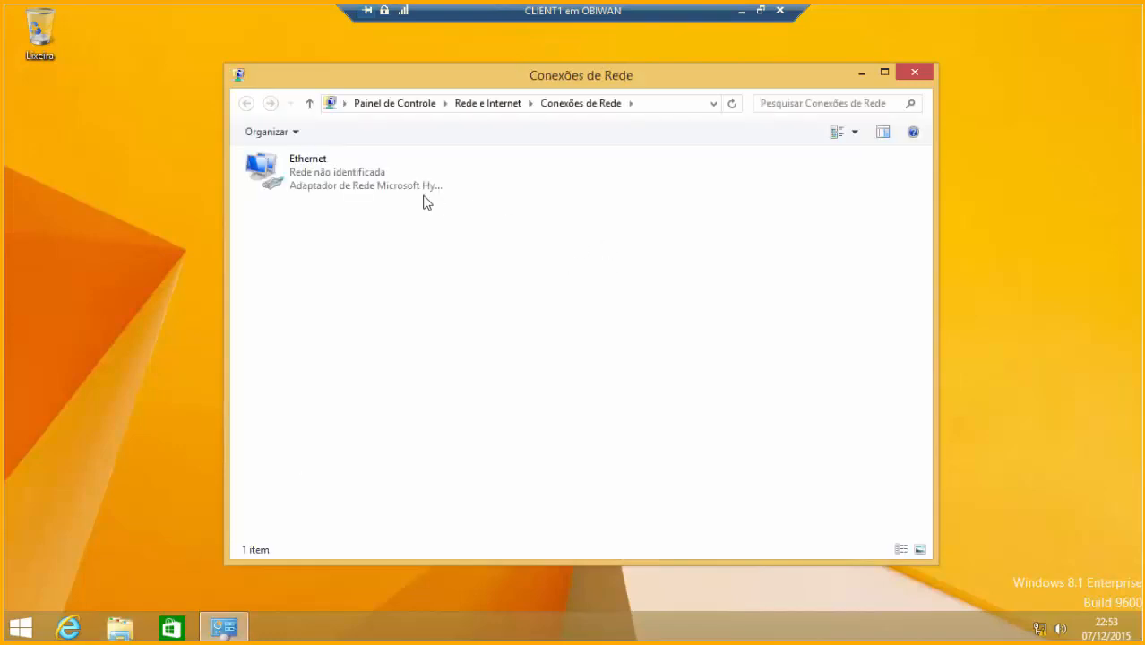
Set CLIENT1's Ethernet IPv4 properties to obtain the IP address and DNS servers automatically, and allow device discovery on the network.
{"action": "double_click", "coordinate": [347, 186]}
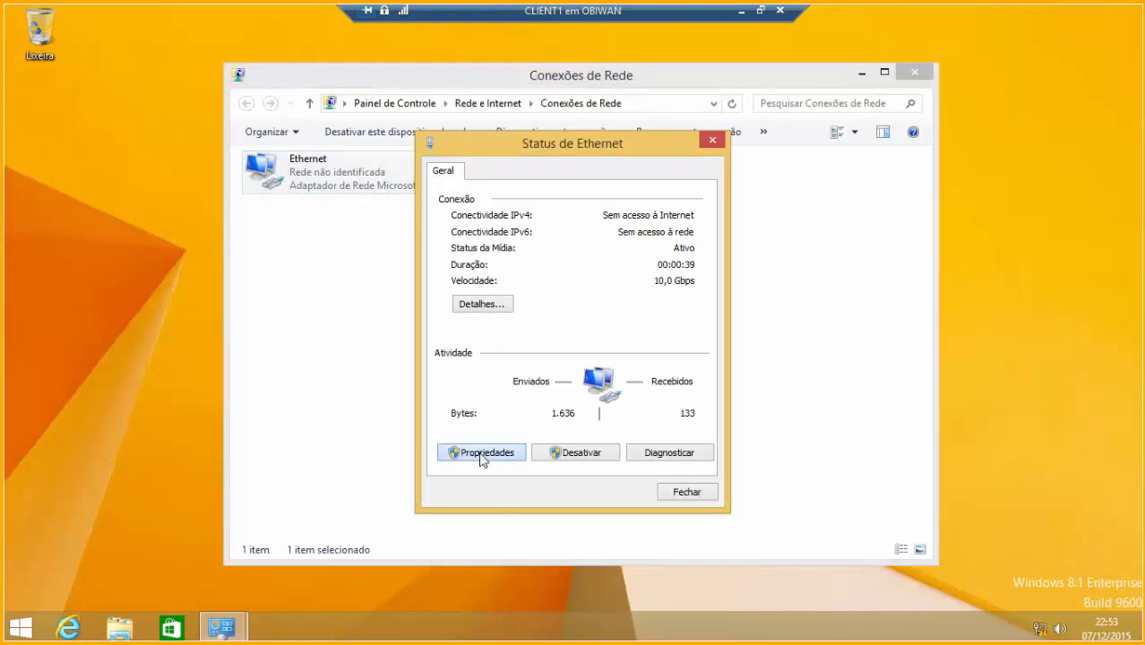
{"action": "left_click", "coordinate": [483, 454]}
{"action": "scroll", "coordinate": [658, 327], "scroll_direction": "down", "scroll_amount": 2}
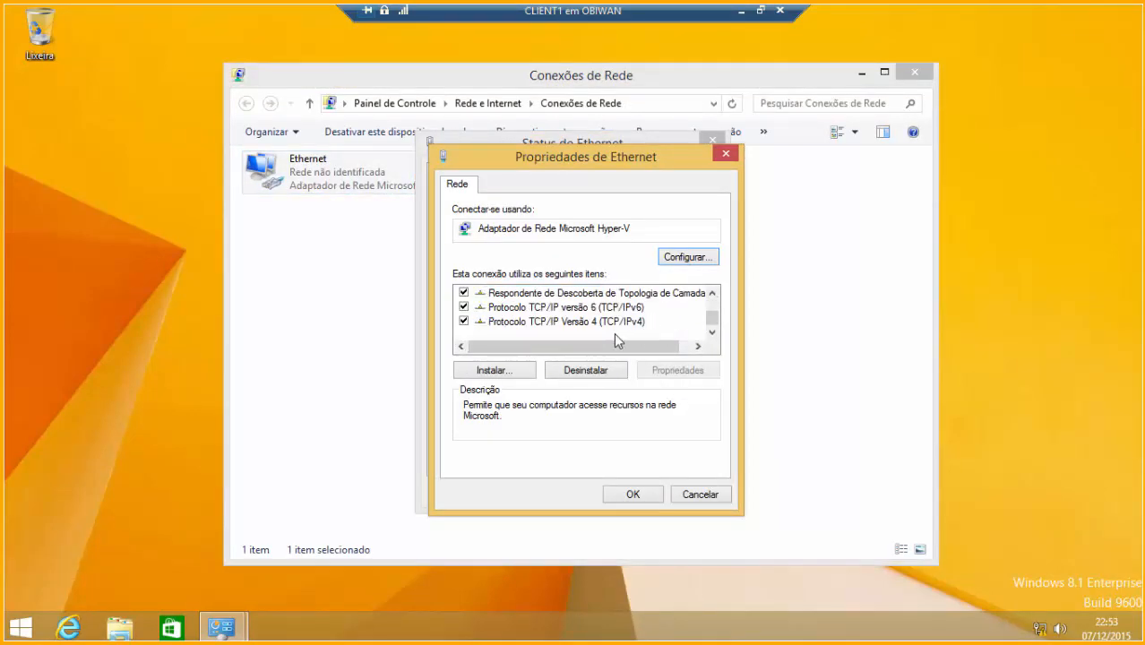
{"action": "double_click", "coordinate": [618, 322]}
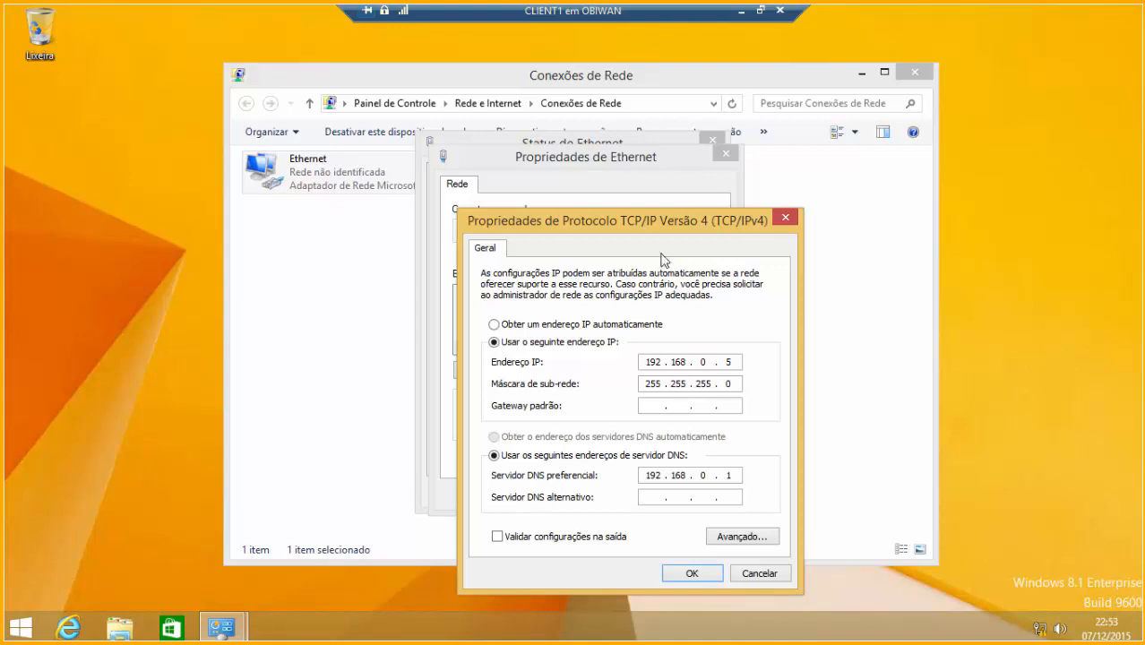
{"action": "left_click_drag", "start_coordinate": [650, 223], "coordinate": [644, 185]}
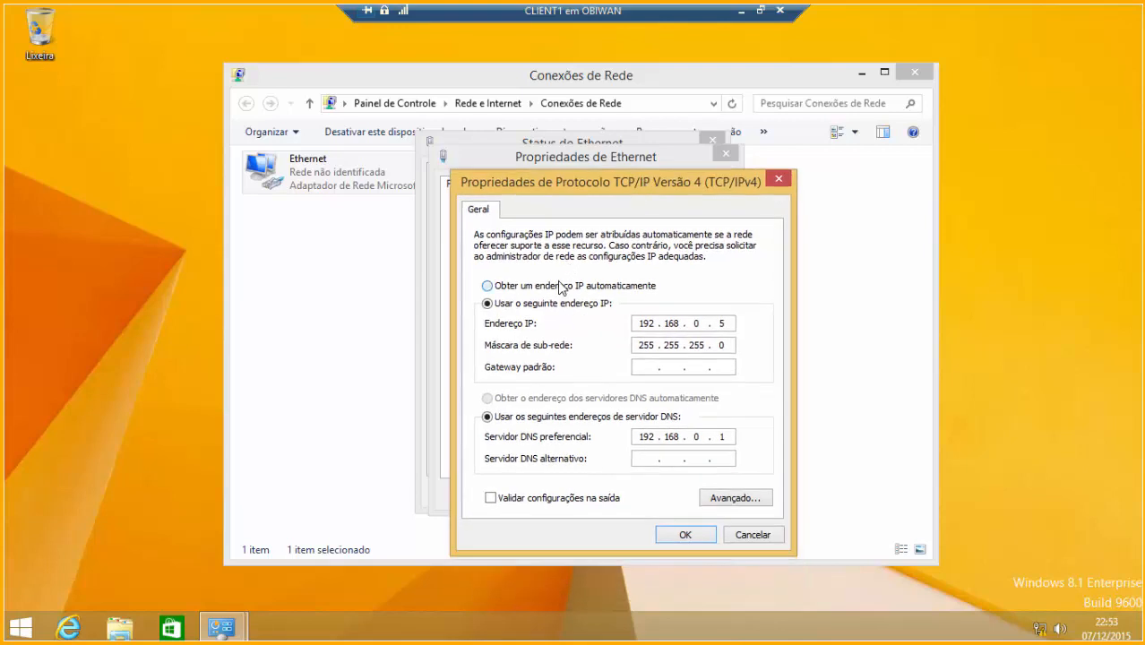
{"action": "left_click", "coordinate": [562, 285]}
{"action": "left_click", "coordinate": [535, 398]}
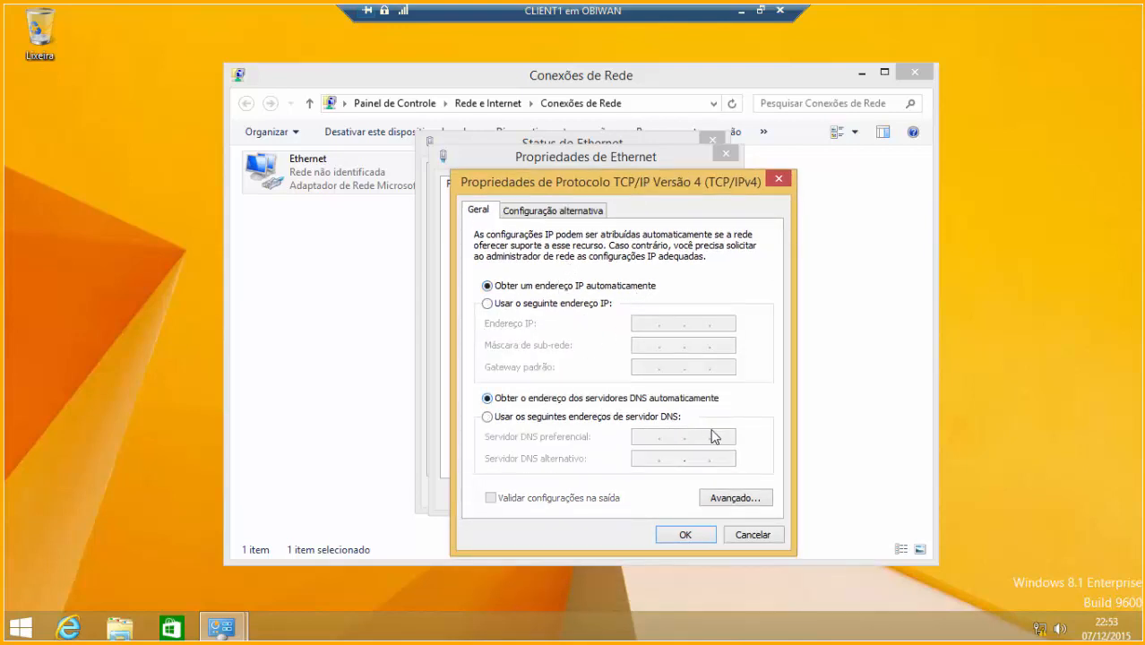
{"action": "left_click", "coordinate": [681, 536]}
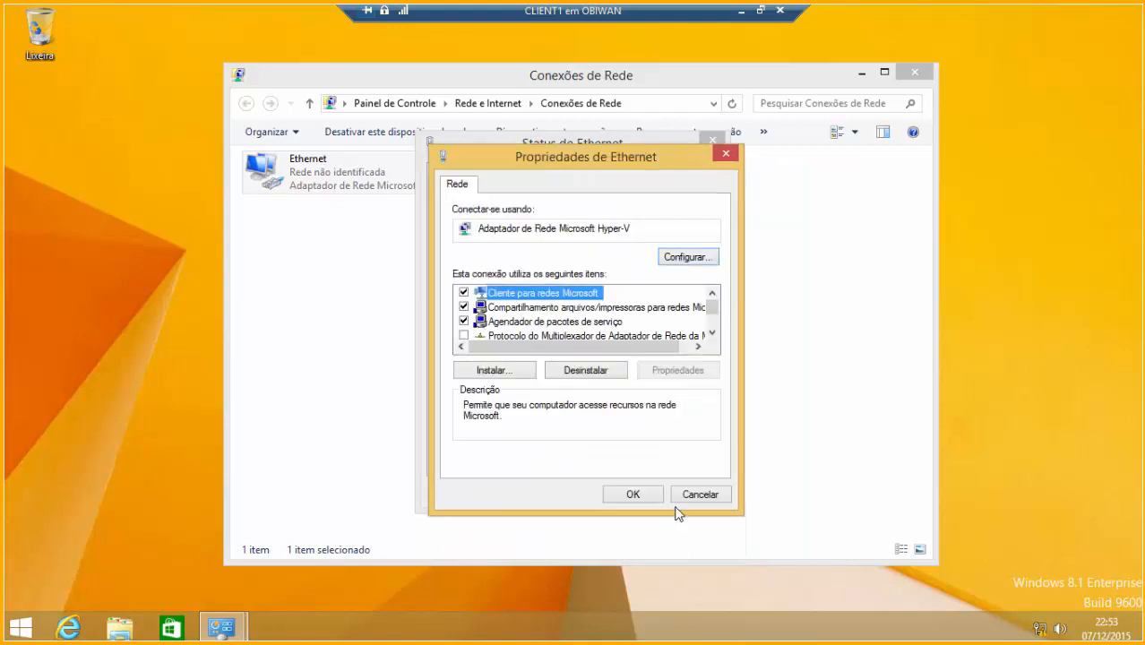
{"action": "left_click", "coordinate": [639, 498]}
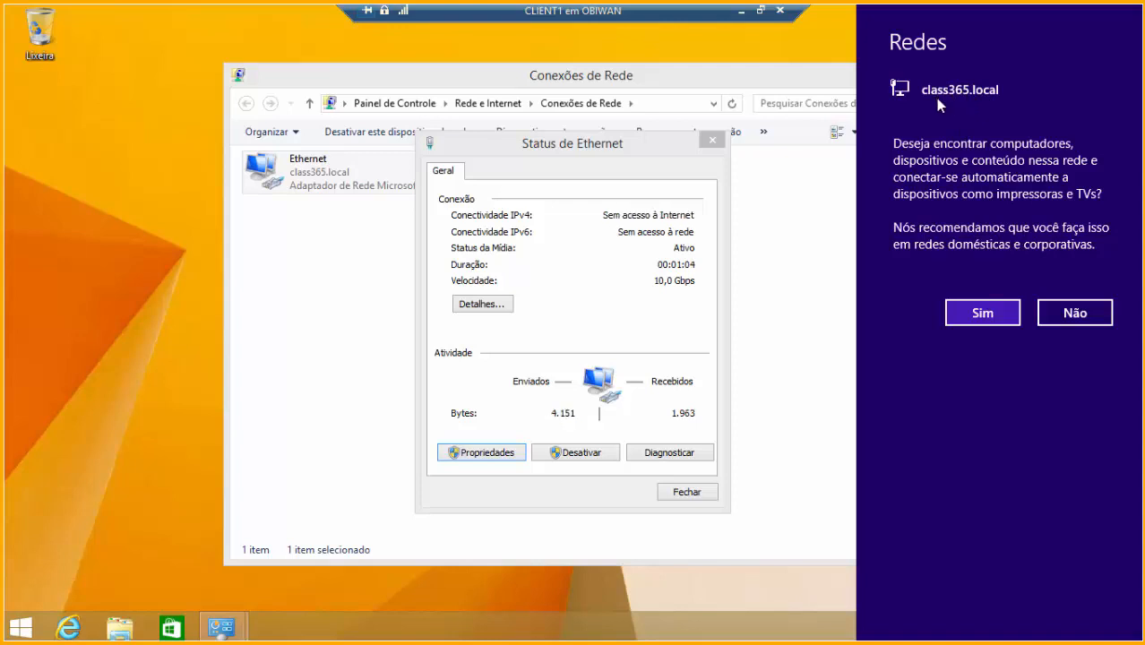
{"action": "left_click", "coordinate": [992, 326]}
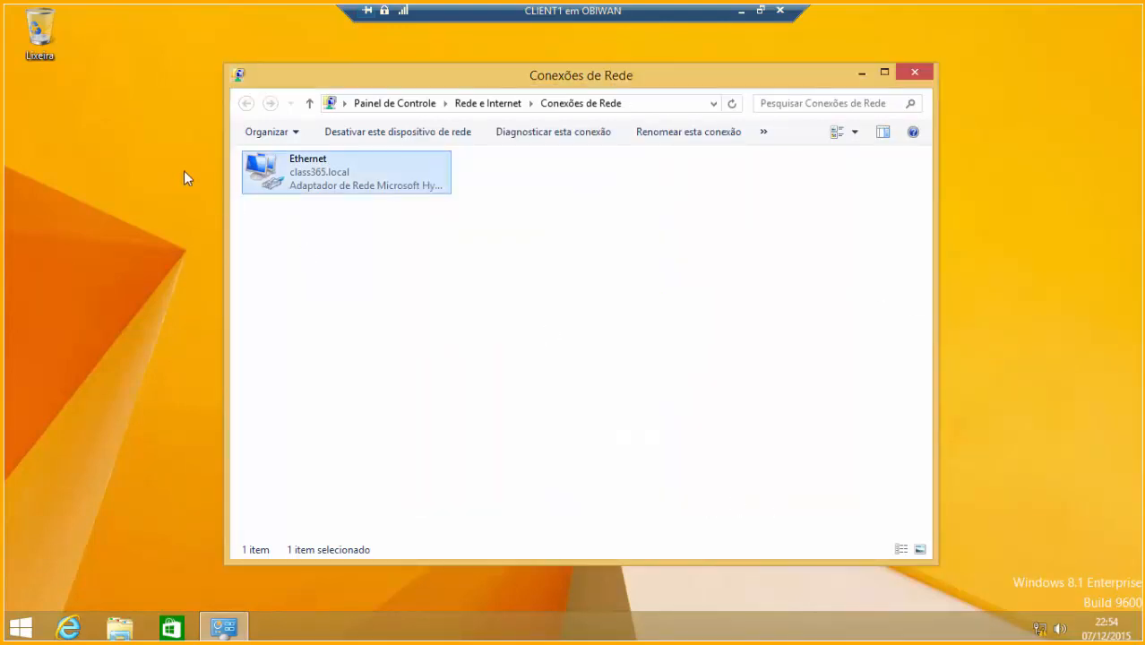
Check the IP address, gateway, DHCP server and DNS server in the Ethernet connection details, closing the network connections window when done.
{"action": "double_click", "coordinate": [323, 185]}
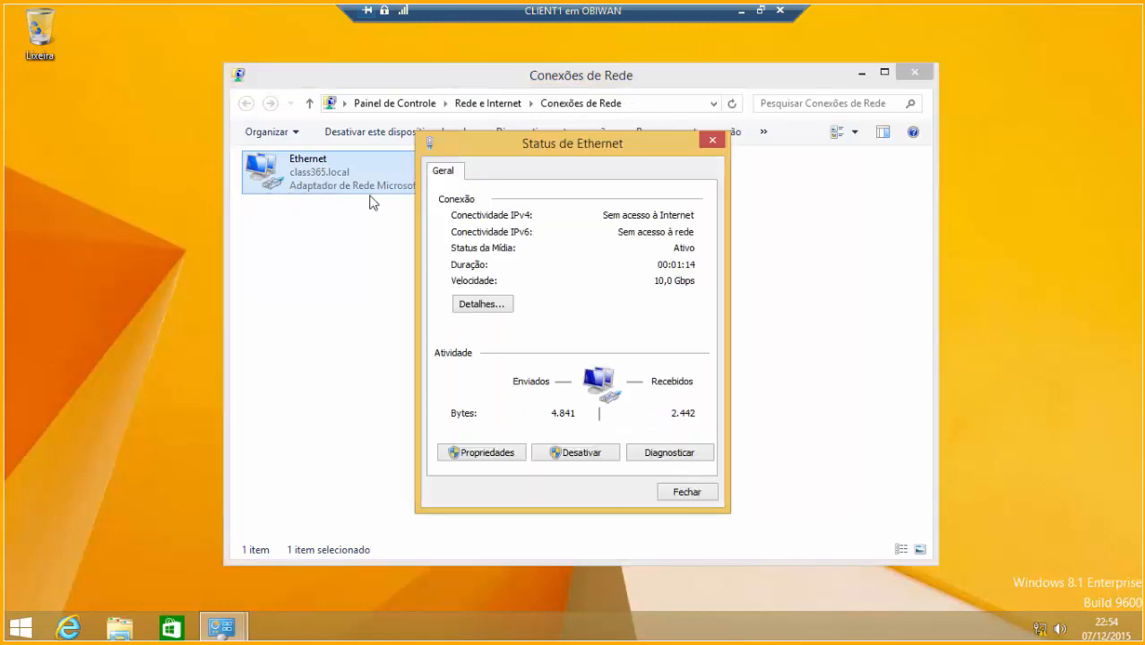
{"action": "left_click", "coordinate": [500, 306]}
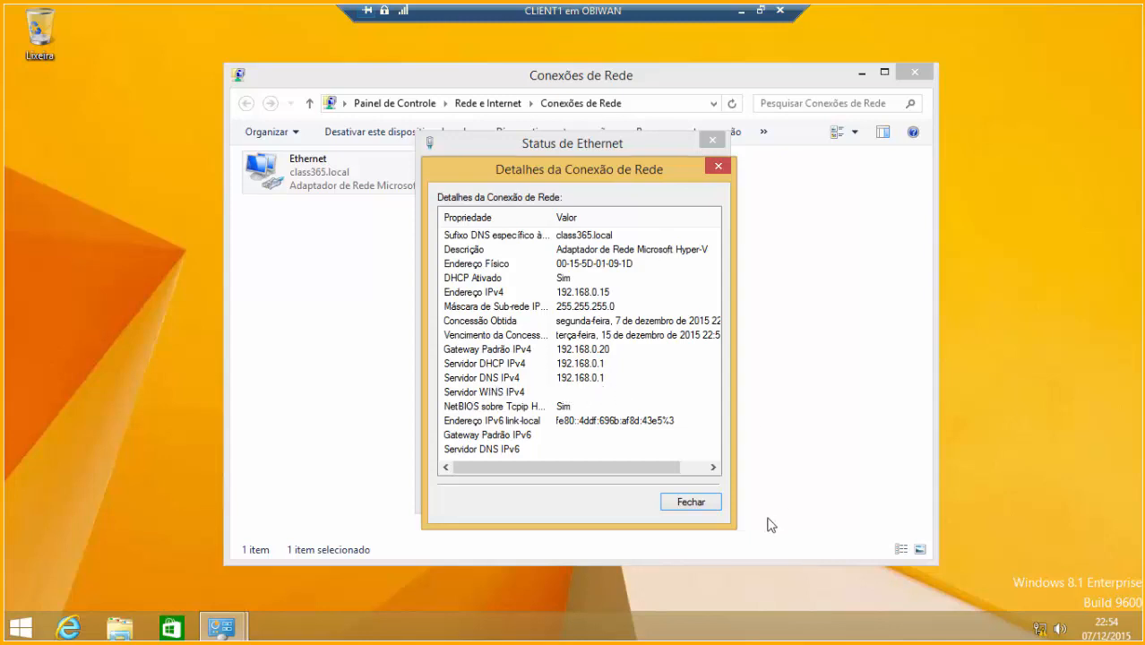
{"action": "left_click", "coordinate": [679, 504]}
{"action": "left_click", "coordinate": [704, 492]}
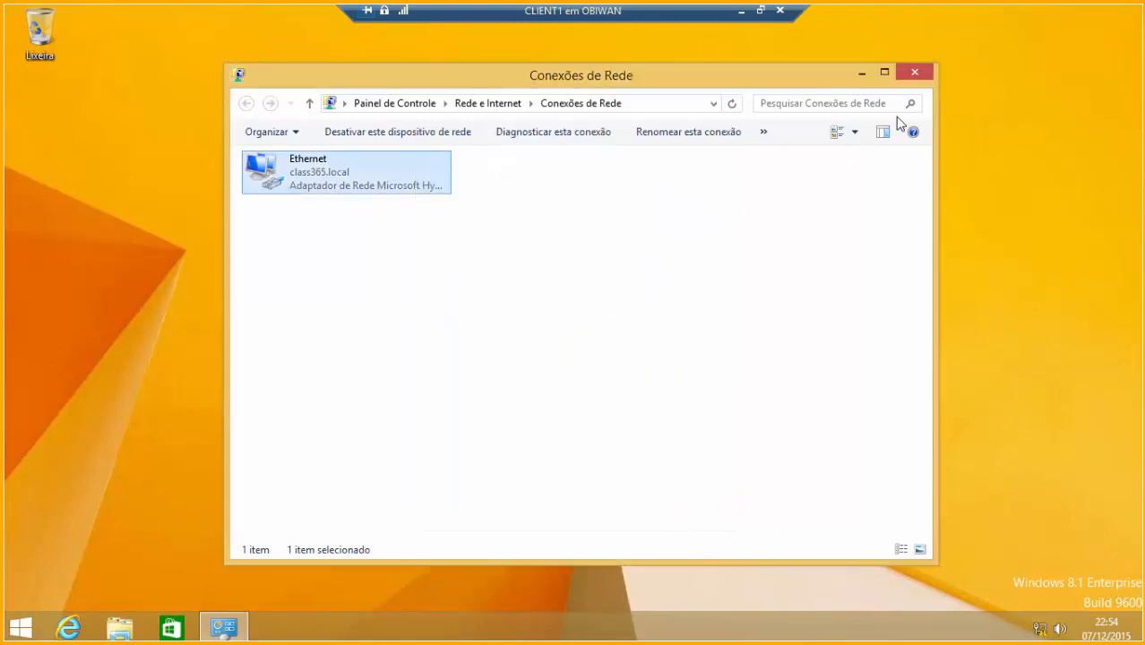
{"action": "left_click", "coordinate": [913, 73]}
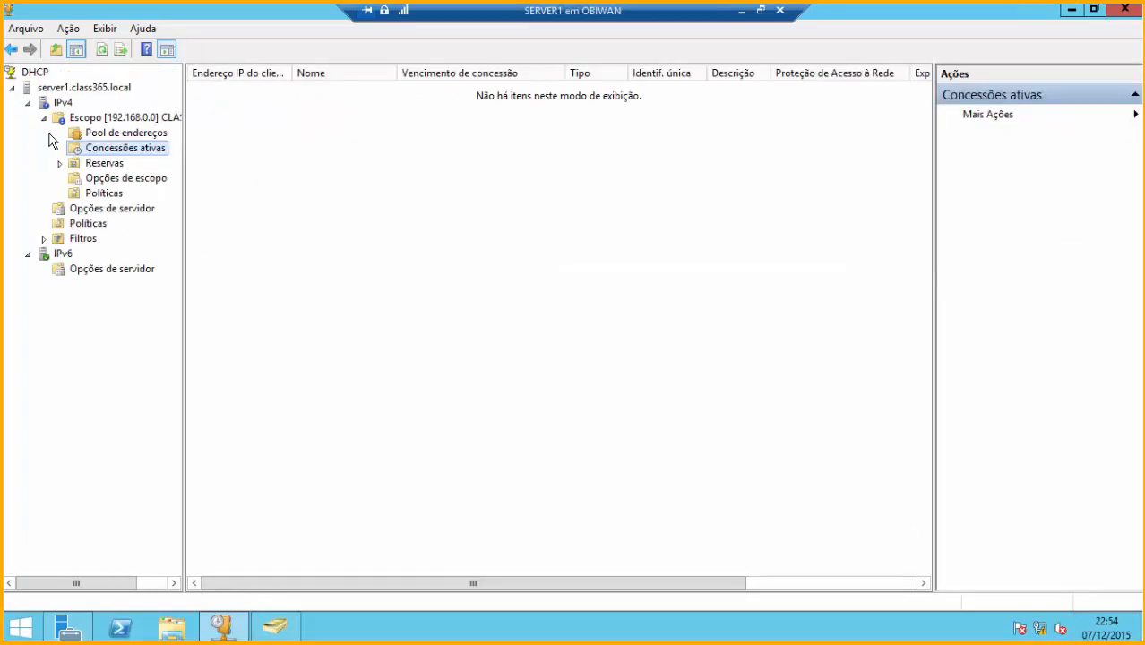
Refresh the scope's active leases on SERVER1 and examine all columns of the CLIENT1 lease, widening the name column.
{"action": "key", "text": "F5"}
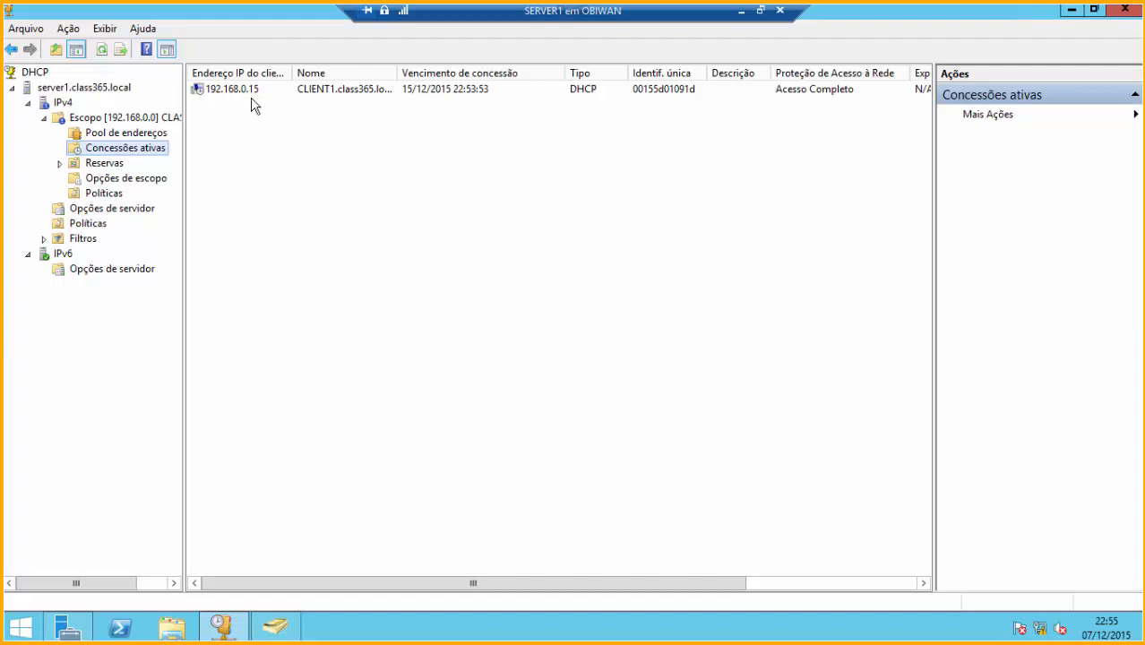
{"action": "double_click", "coordinate": [393, 72]}
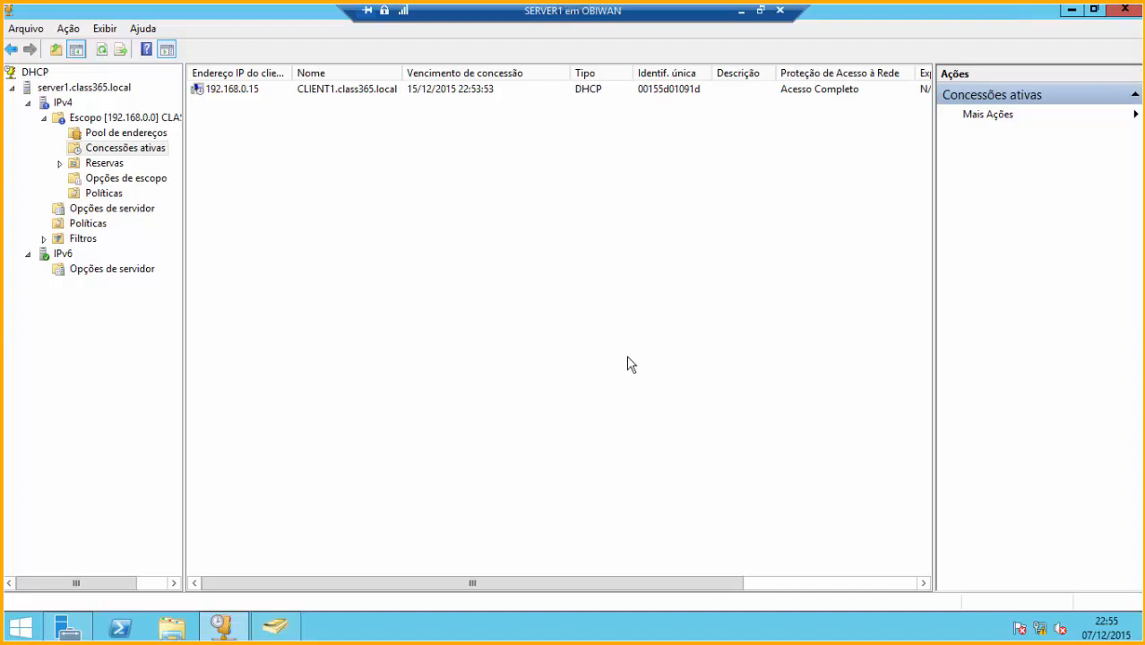
{"action": "left_click_drag", "start_coordinate": [681, 593], "coordinate": [851, 545]}
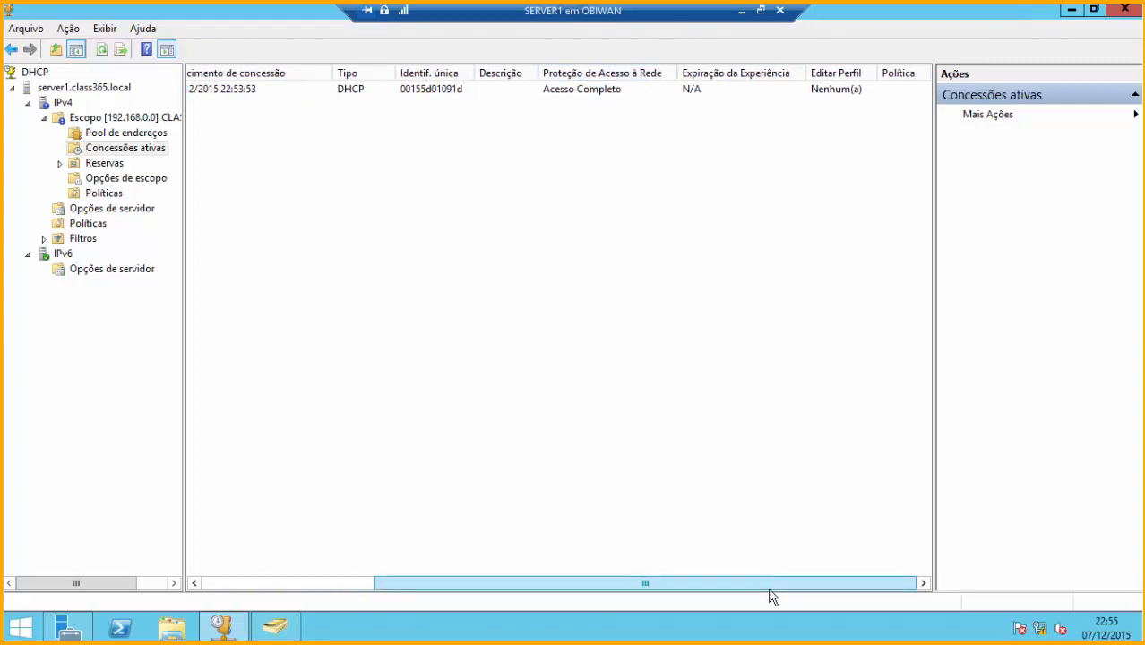
{"action": "left_click_drag", "start_coordinate": [788, 588], "coordinate": [494, 582]}
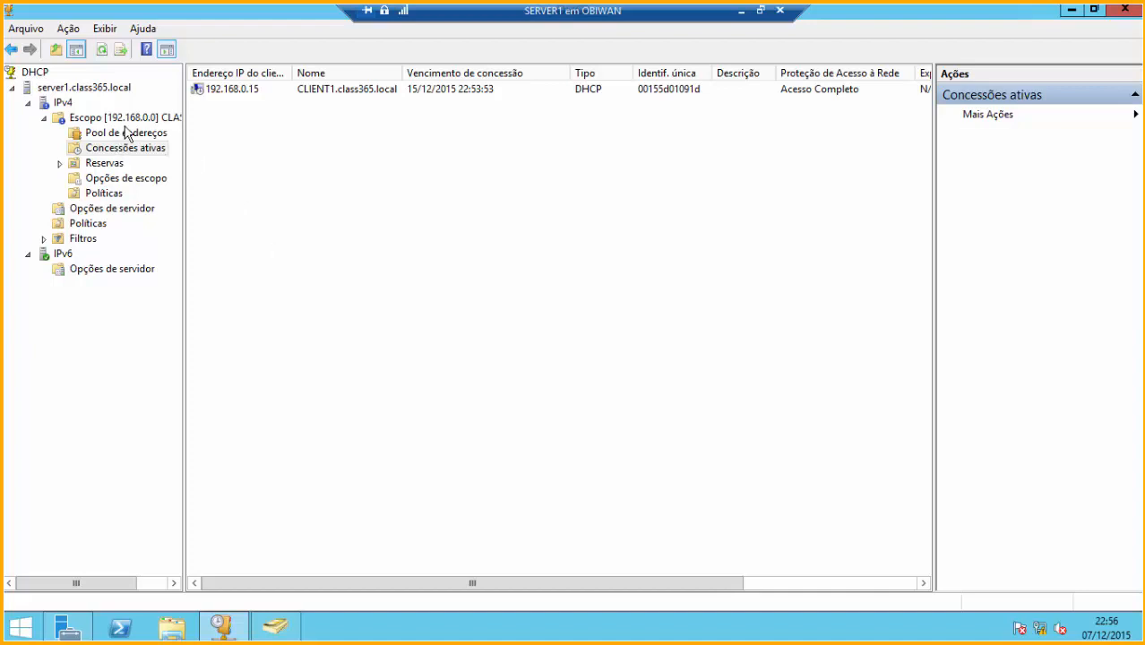
Review the scope options of the 192.168.0.0 scope and compare them with the IPv4 server options.
{"action": "left_click", "coordinate": [139, 183]}
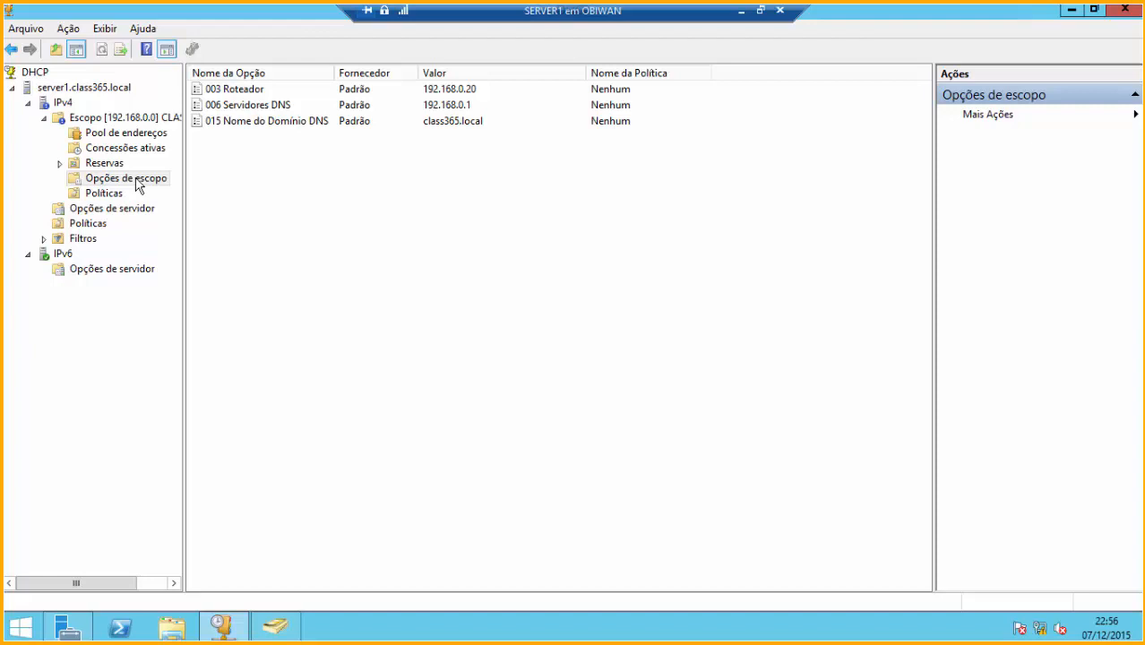
{"action": "left_click", "coordinate": [136, 184]}
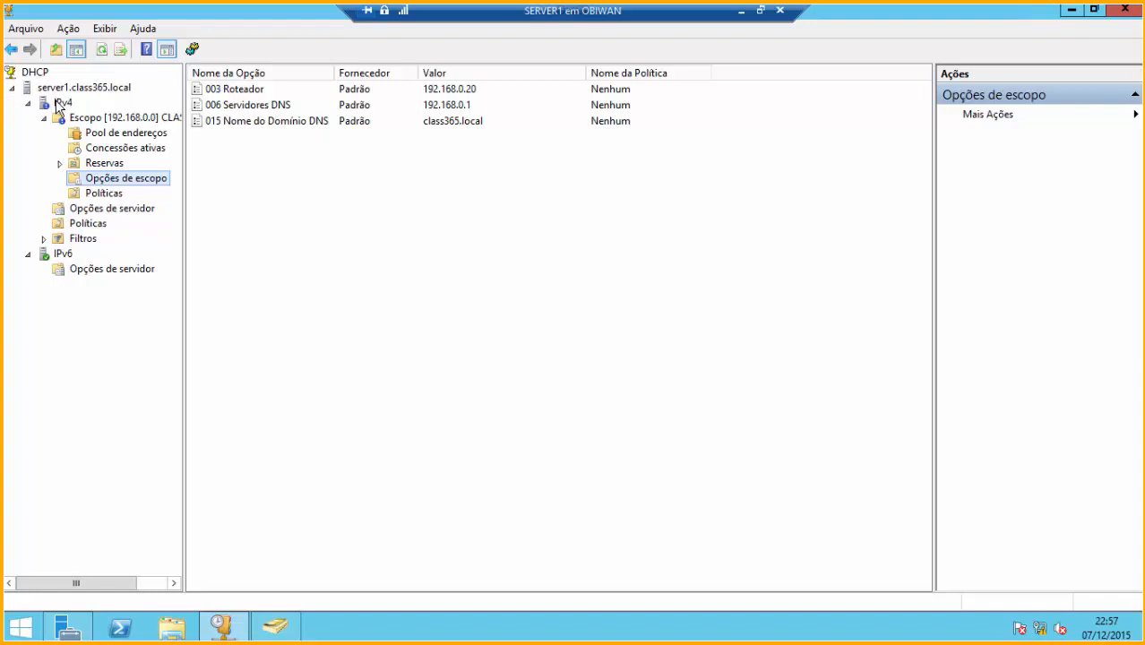
{"action": "left_click", "coordinate": [123, 216]}
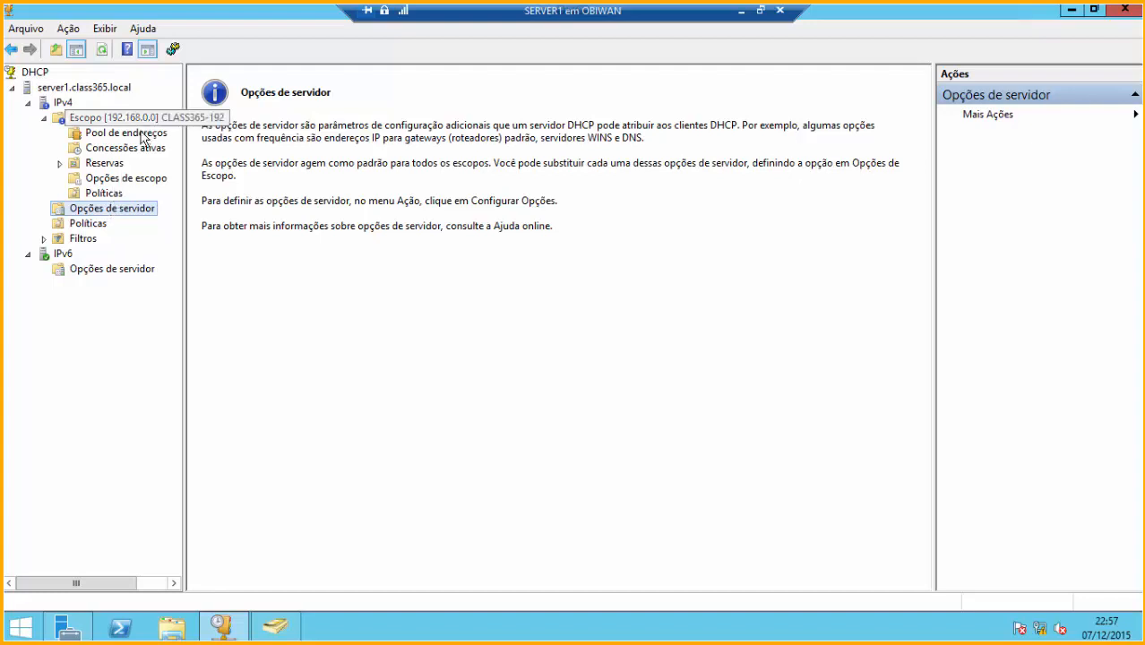
Delete the 003 Roteador option from the 192.168.0.0 scope's options and confirm the deletion.
{"action": "left_click", "coordinate": [142, 178]}
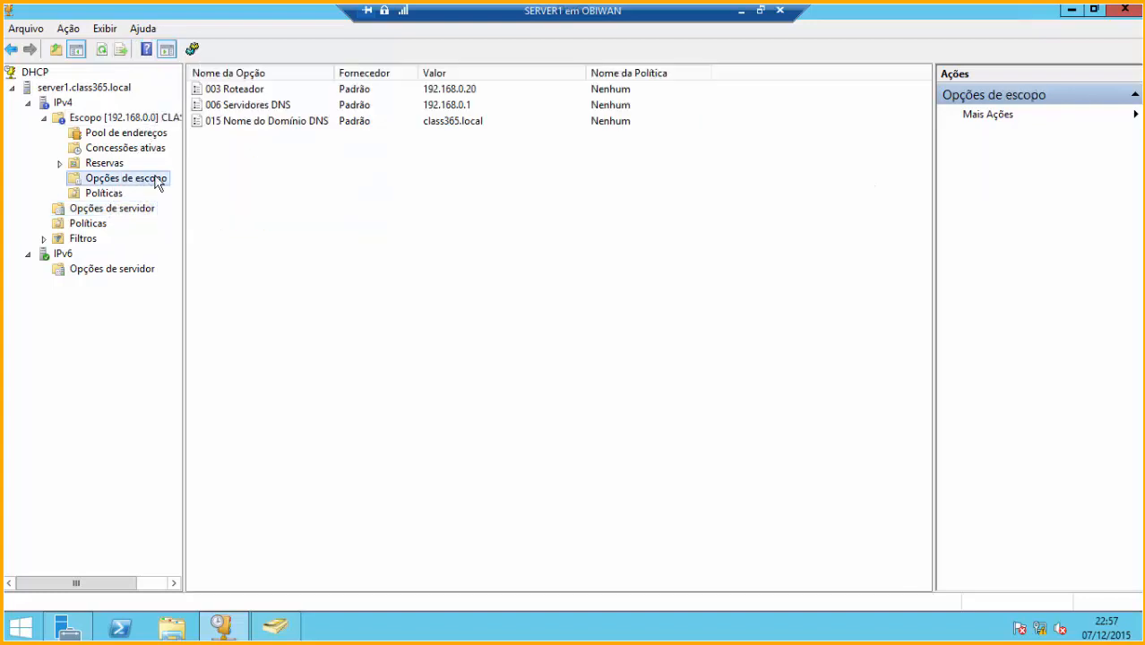
{"action": "left_click", "coordinate": [252, 94]}
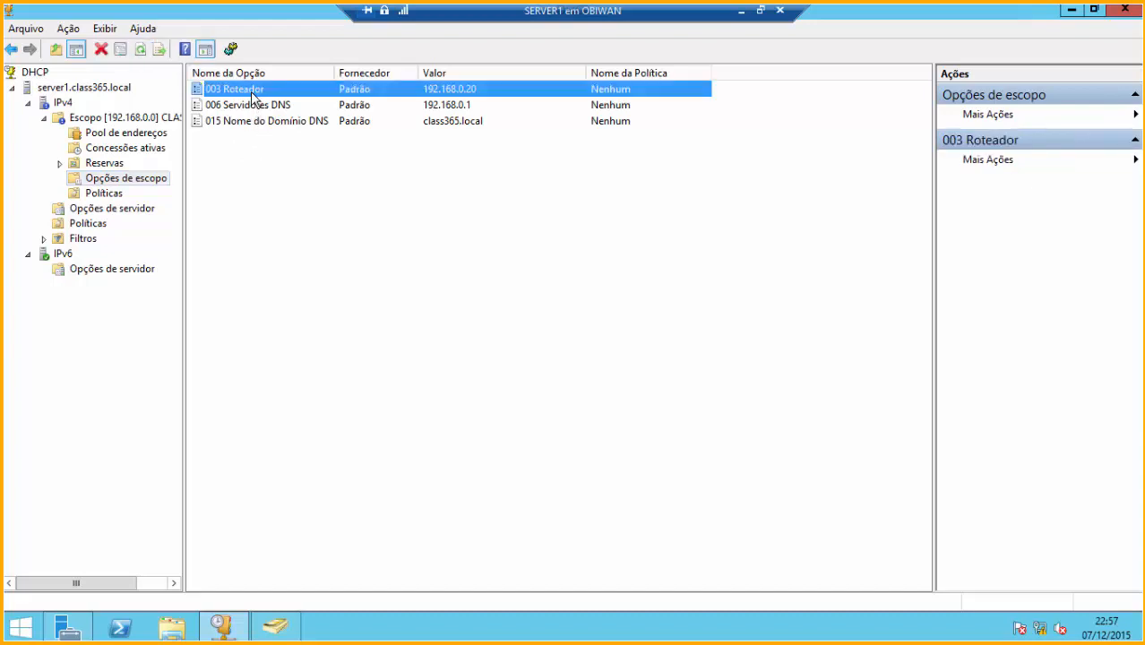
{"action": "right_click", "coordinate": [252, 94]}
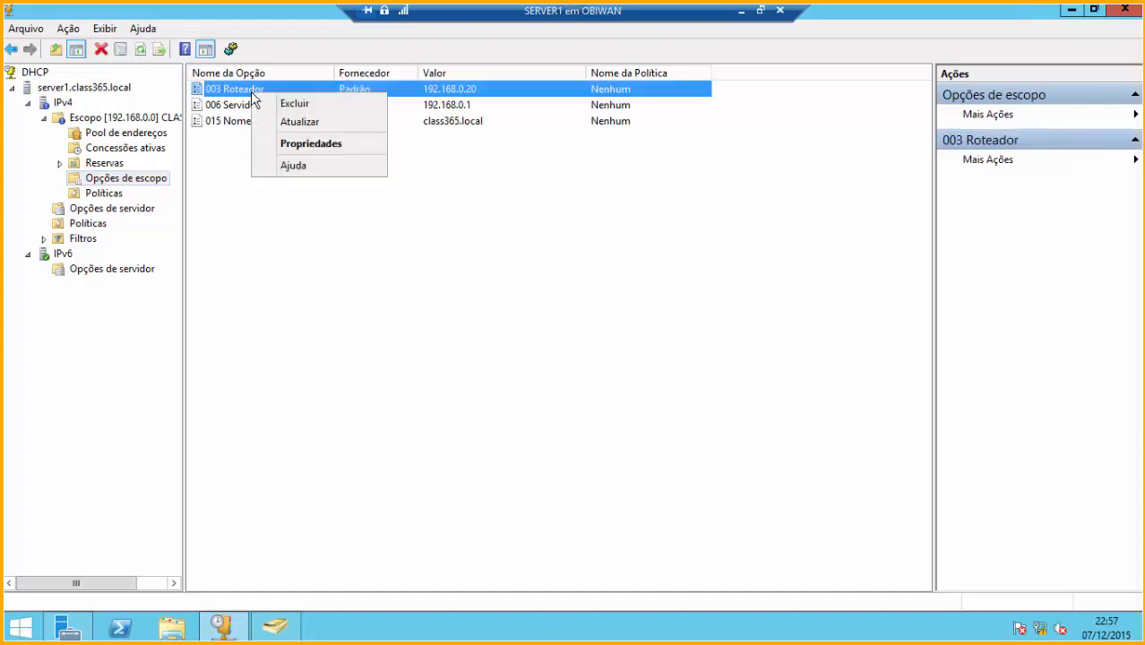
{"action": "left_click", "coordinate": [317, 100]}
{"action": "left_click", "coordinate": [571, 376]}
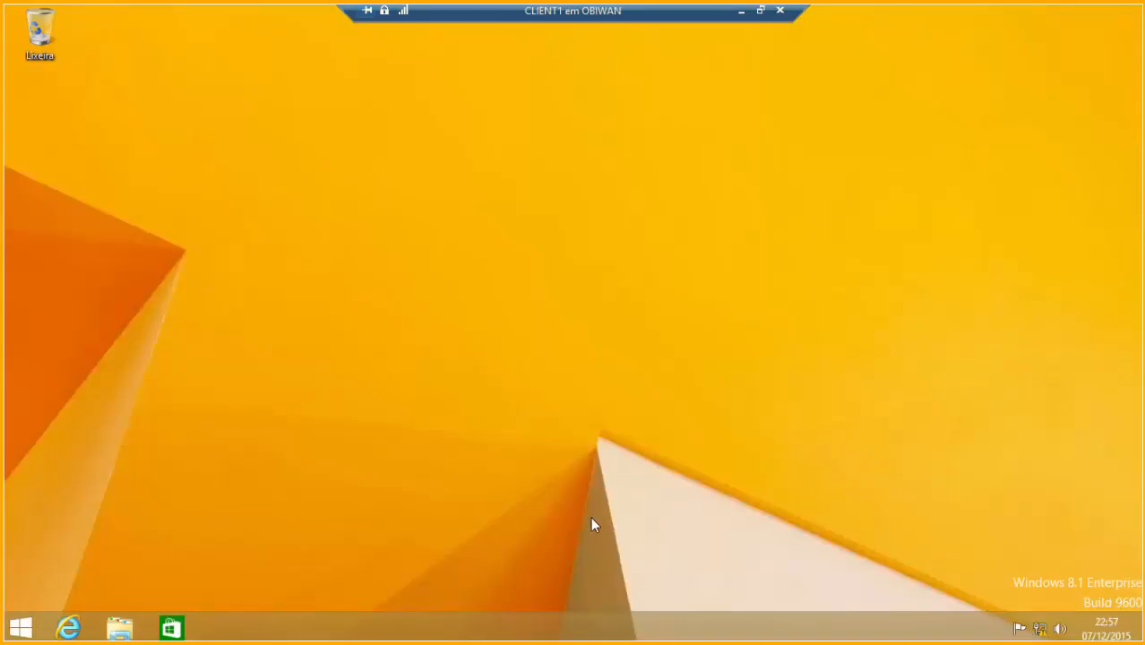
Open CLIENT1's network connections with ncpa.cpl, and disable and re-enable the Ethernet adapter to renew its DHCP configuration.
{"action": "left_click", "coordinate": [20, 627]}
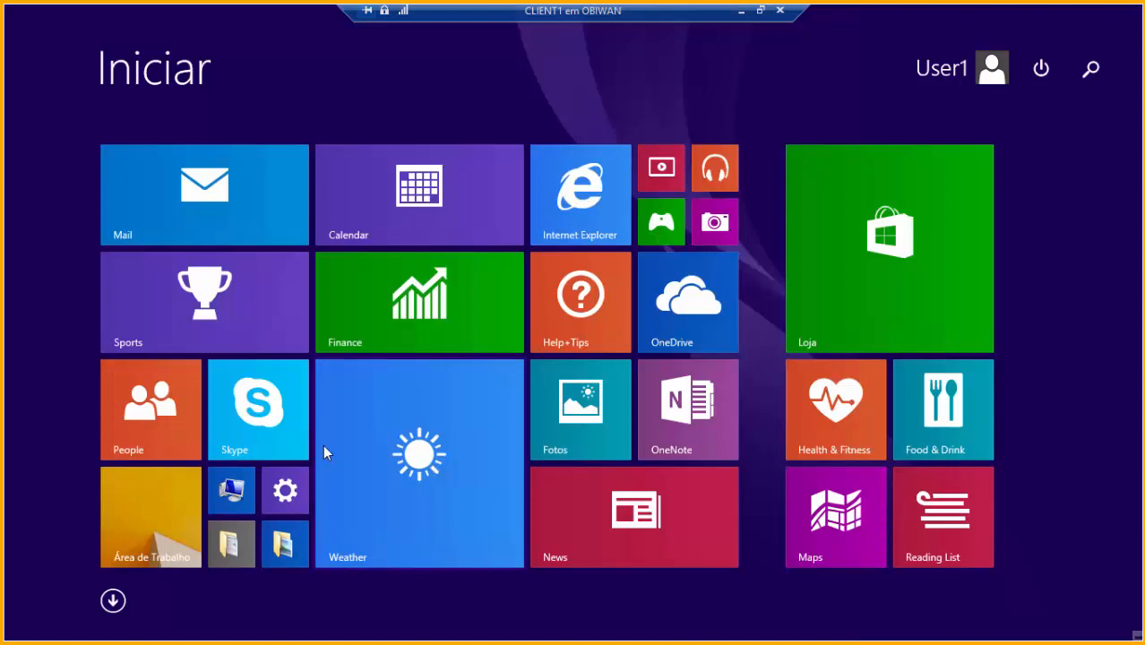
{"action": "type", "text": "ncpa.cpl"}
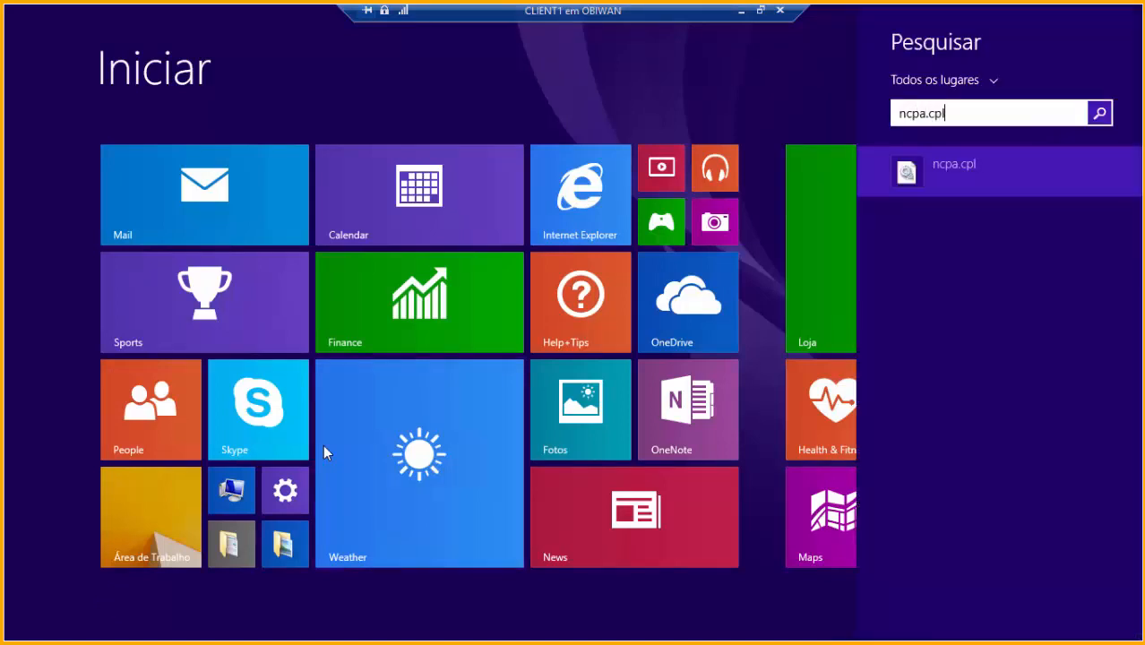
{"action": "key", "text": "Return"}
{"action": "left_click", "coordinate": [331, 185]}
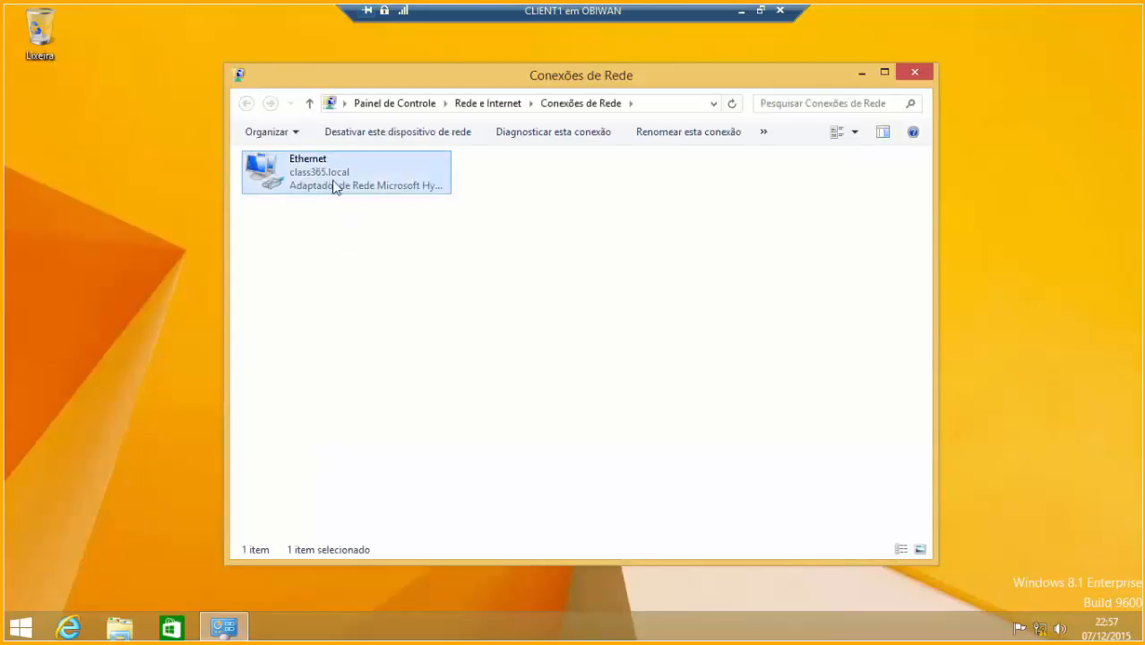
{"action": "left_click", "coordinate": [402, 133]}
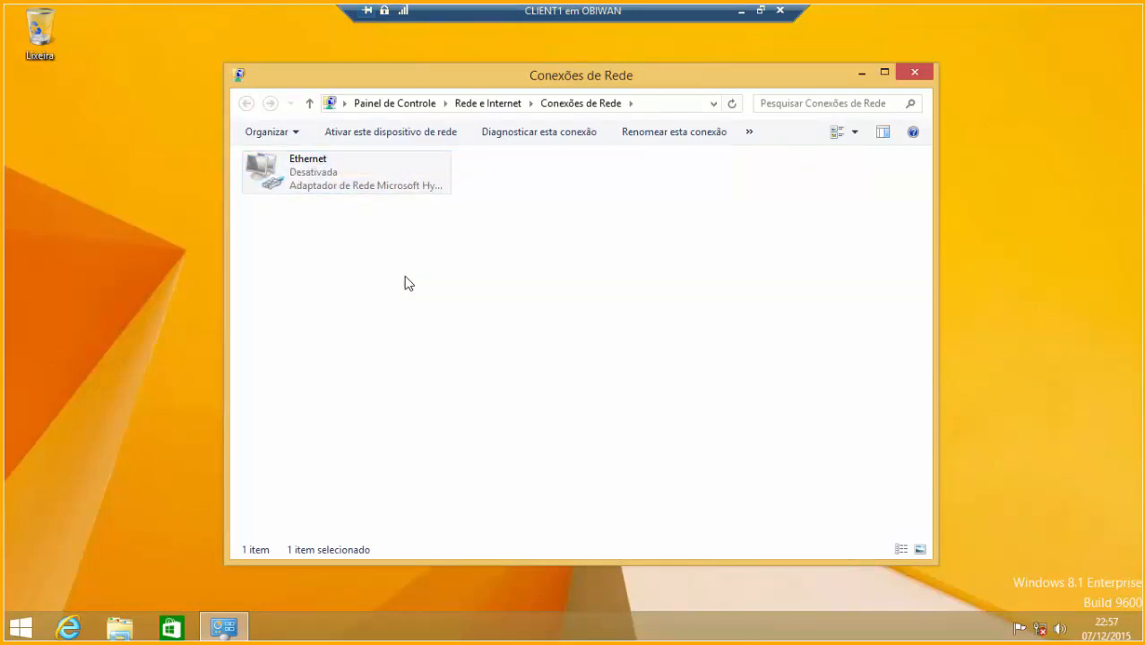
{"action": "left_click", "coordinate": [412, 134]}
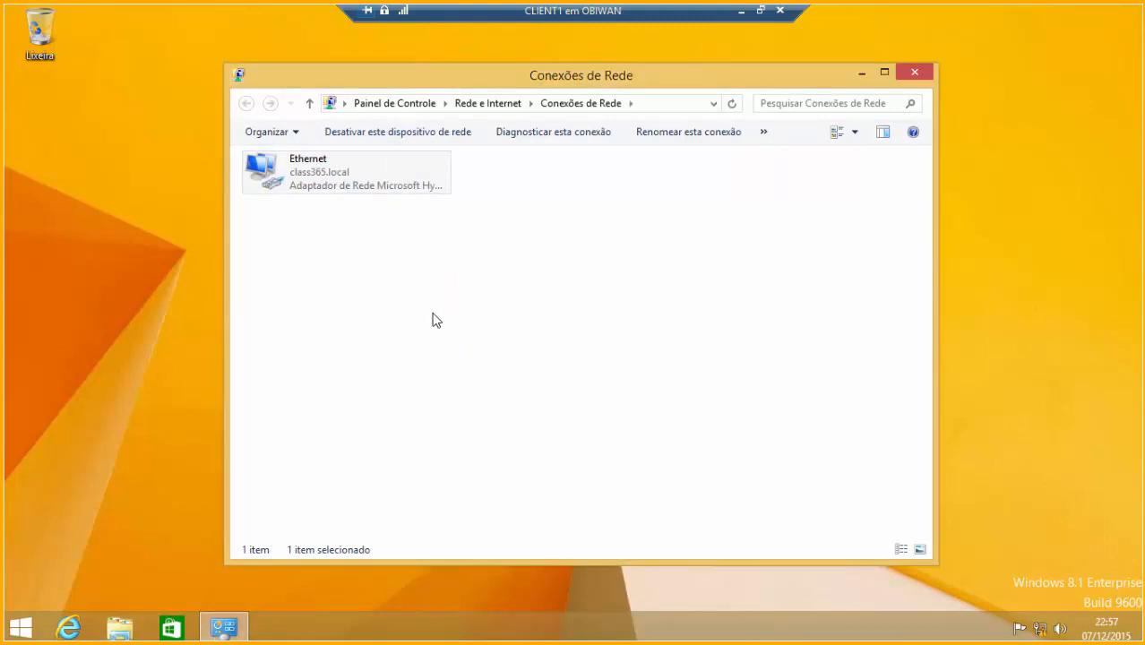
Check the default gateway entry in CLIENT1's Ethernet connection details and close the details.
{"action": "double_click", "coordinate": [317, 179]}
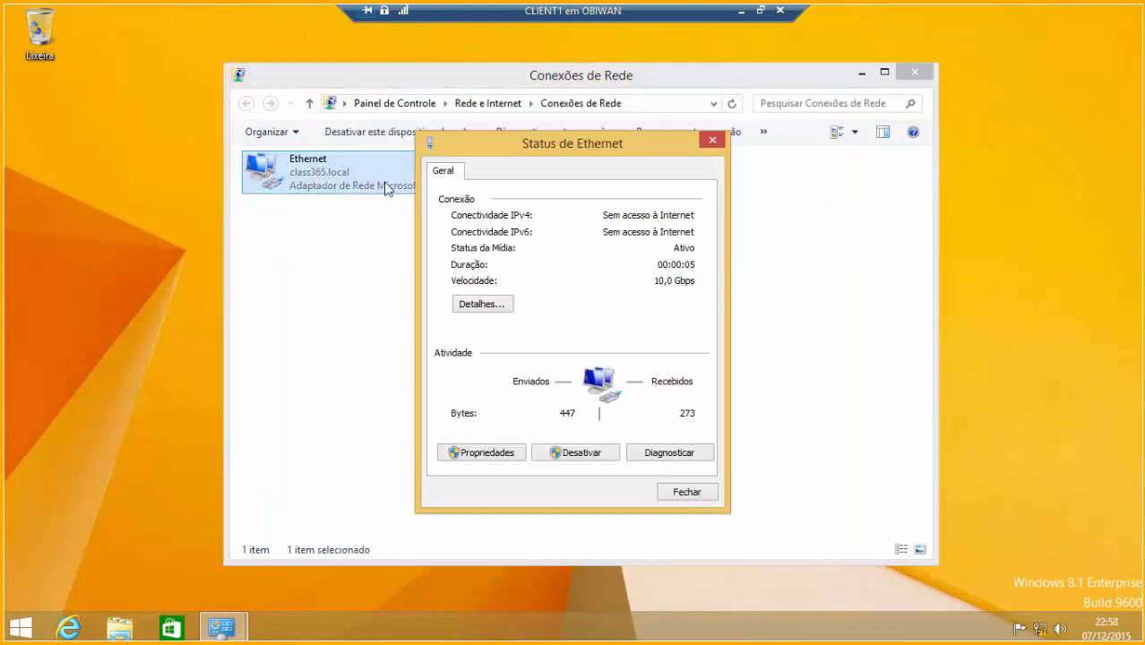
{"action": "left_click", "coordinate": [482, 304]}
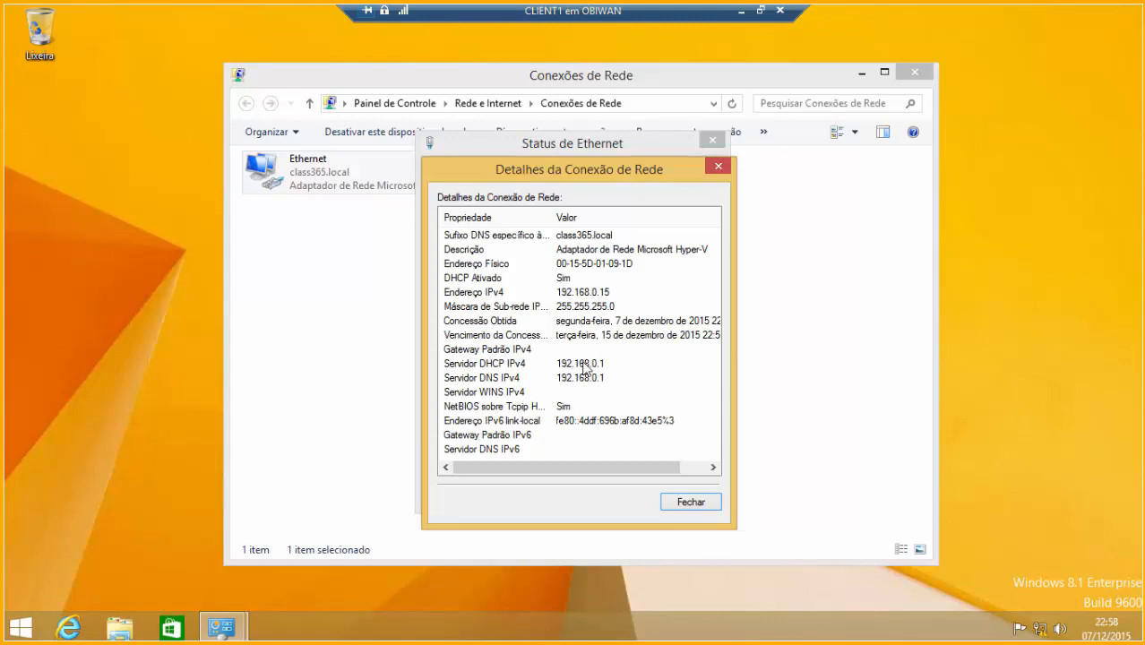
{"action": "left_click", "coordinate": [692, 503]}
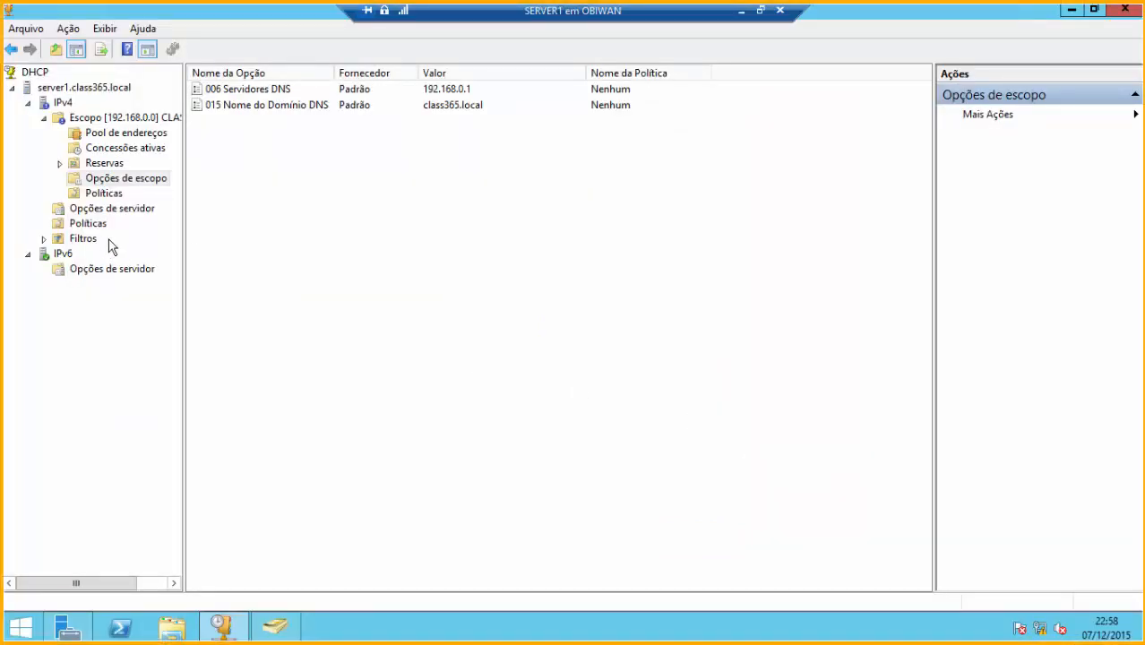
Configure the IPv4 server options with 003 Roteador set to 192.168.0.254, and review the scope options of the 192.168.0.0 scope.
{"action": "left_click", "coordinate": [118, 211]}
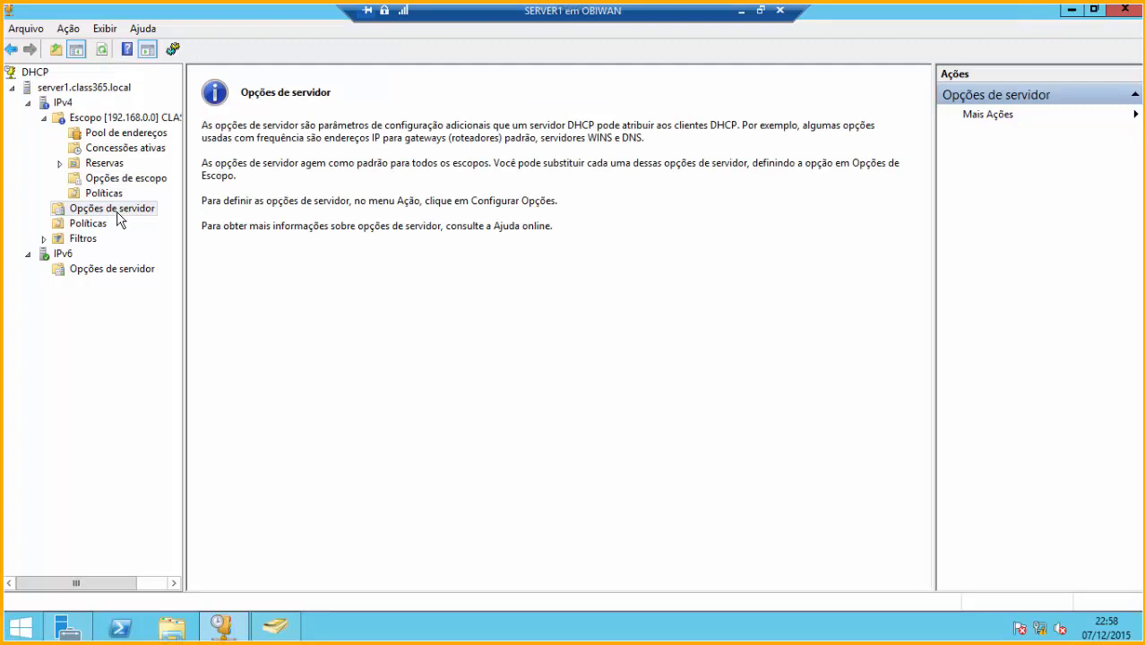
{"action": "right_click", "coordinate": [119, 217]}
{"action": "left_click", "coordinate": [224, 223]}
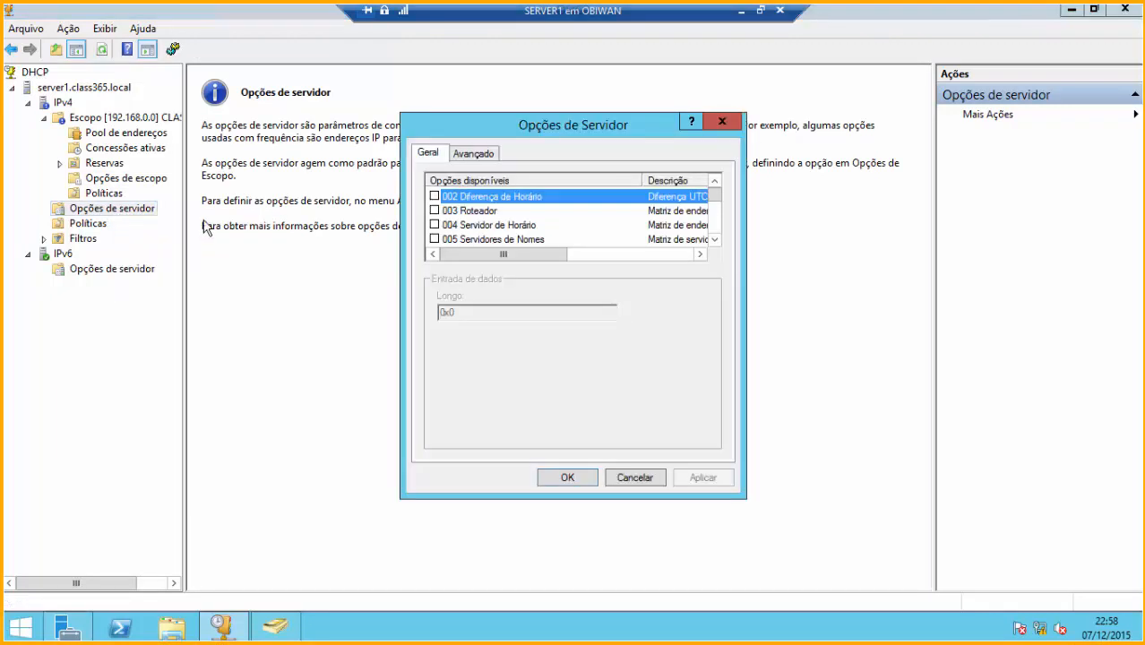
{"action": "left_click", "coordinate": [435, 211]}
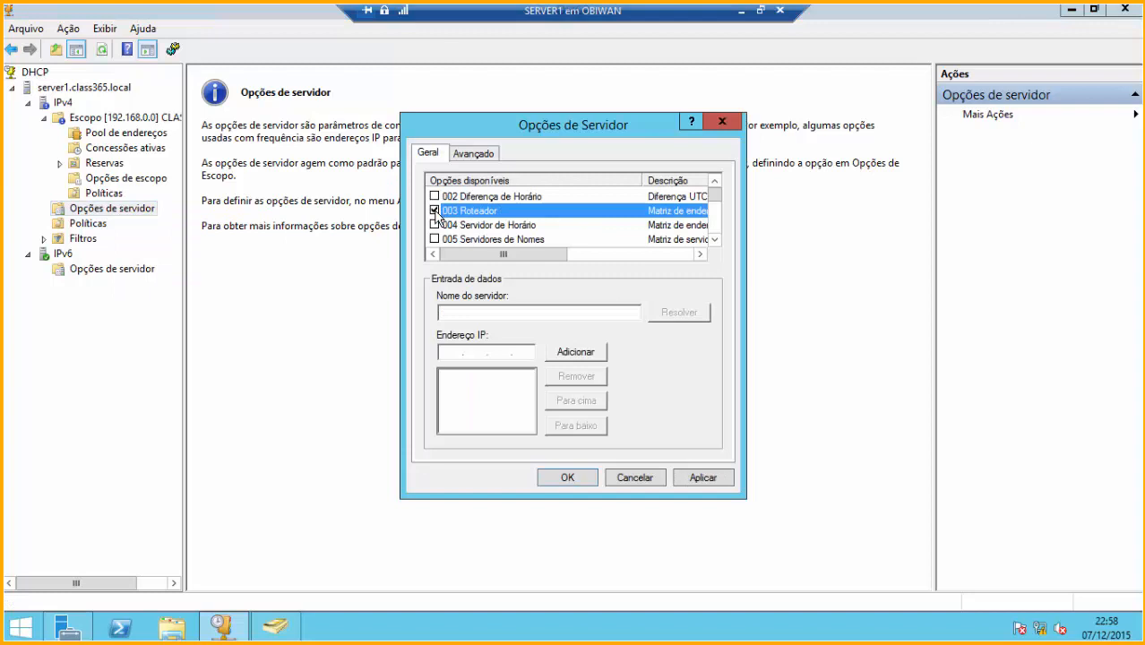
{"action": "left_click", "coordinate": [446, 354]}
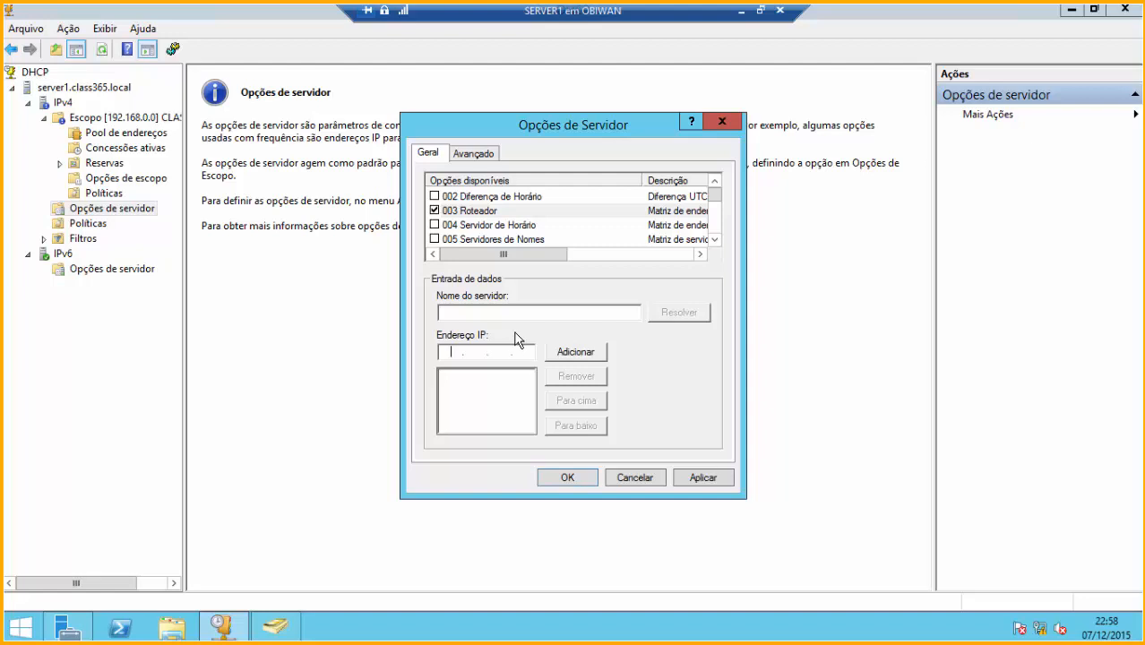
{"action": "type", "text": "192.168.0.254"}
{"action": "left_click", "coordinate": [581, 356]}
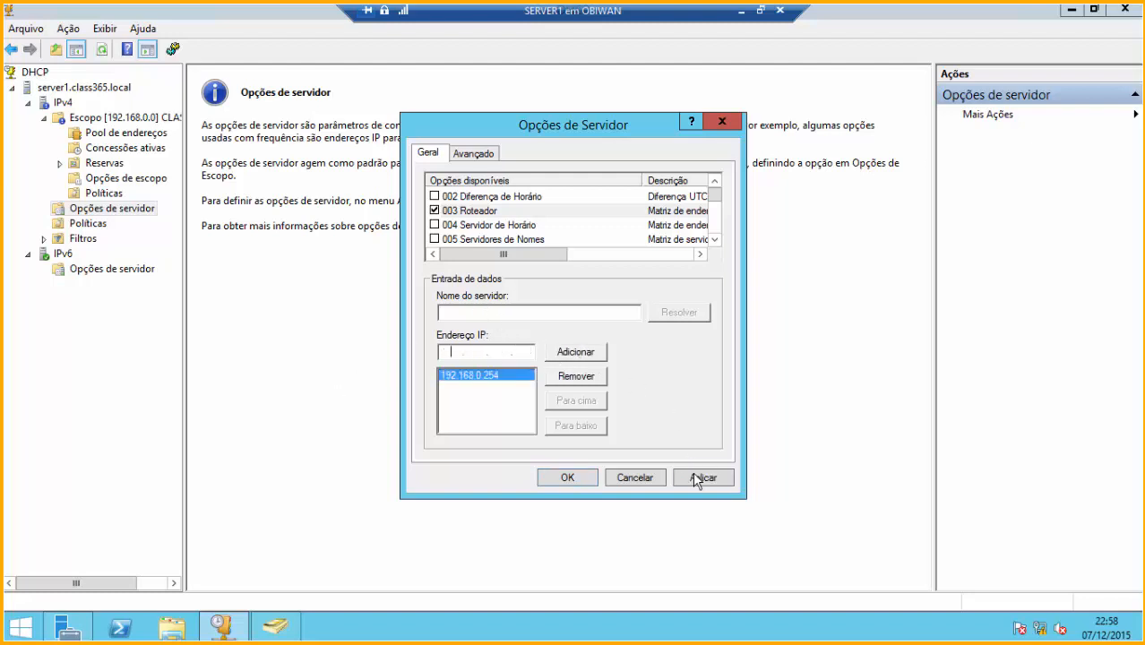
{"action": "left_click", "coordinate": [567, 477]}
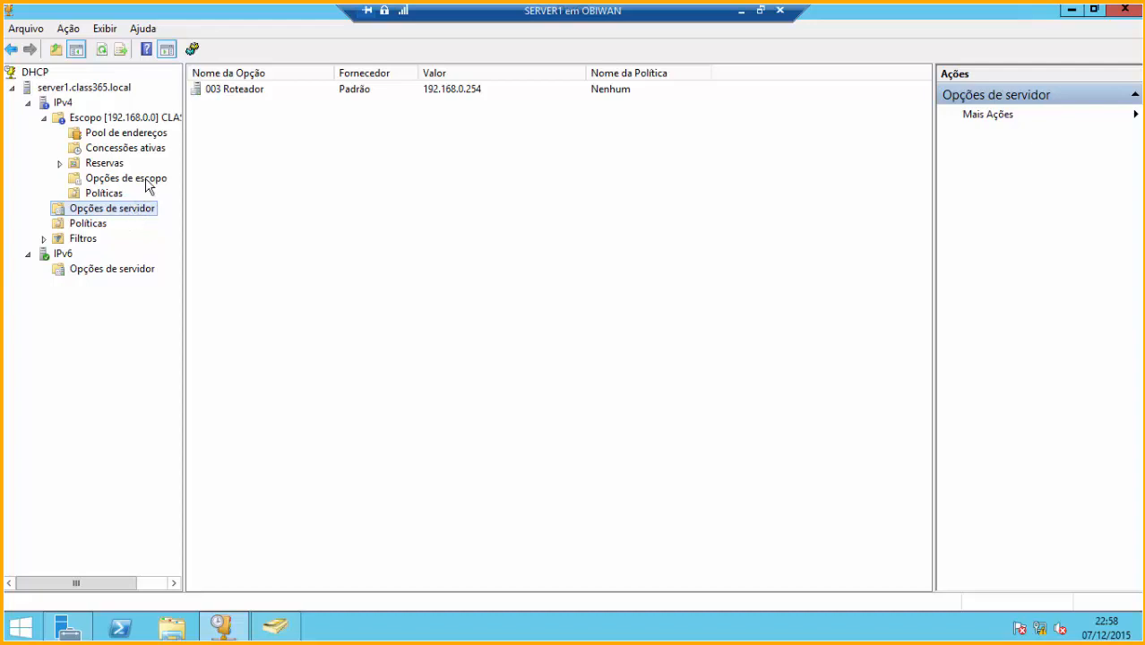
{"action": "left_click", "coordinate": [125, 179]}
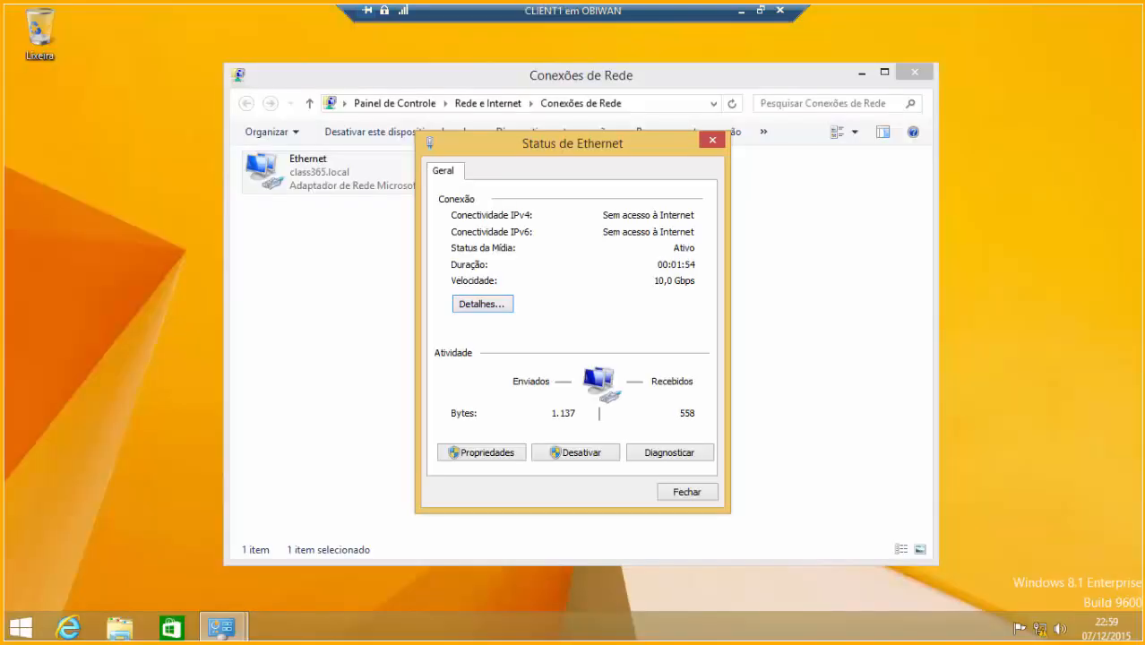
Disable and re-enable CLIENT1's Ethernet adapter, and check the IPv4 default gateway in its connection details.
{"action": "left_click", "coordinate": [569, 450]}
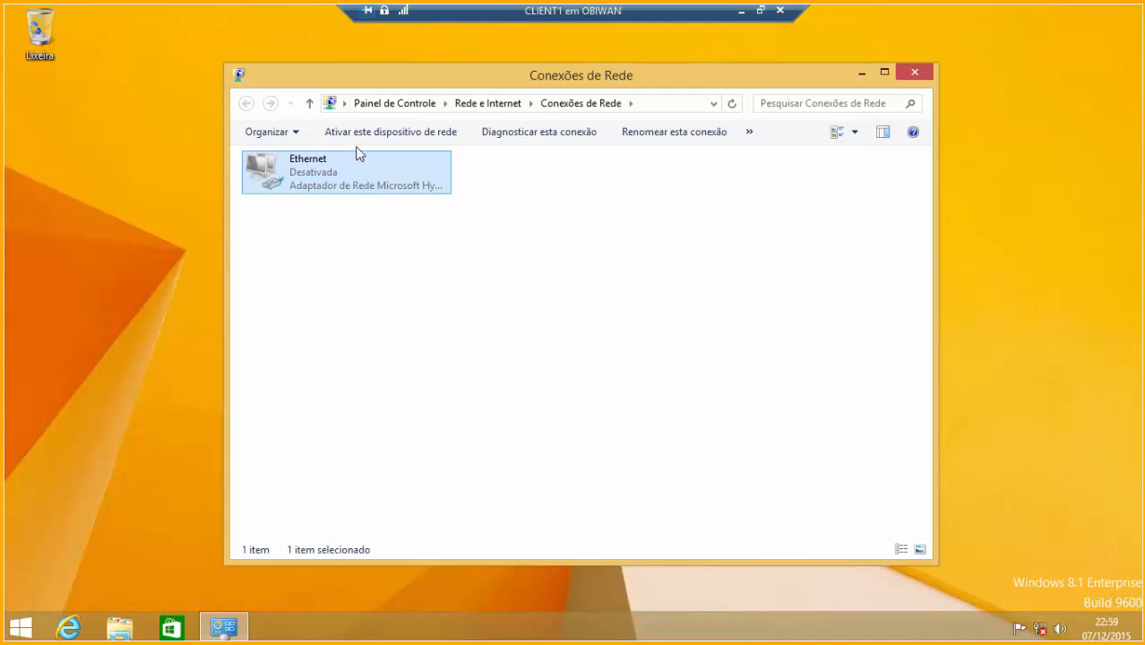
{"action": "left_click", "coordinate": [357, 141]}
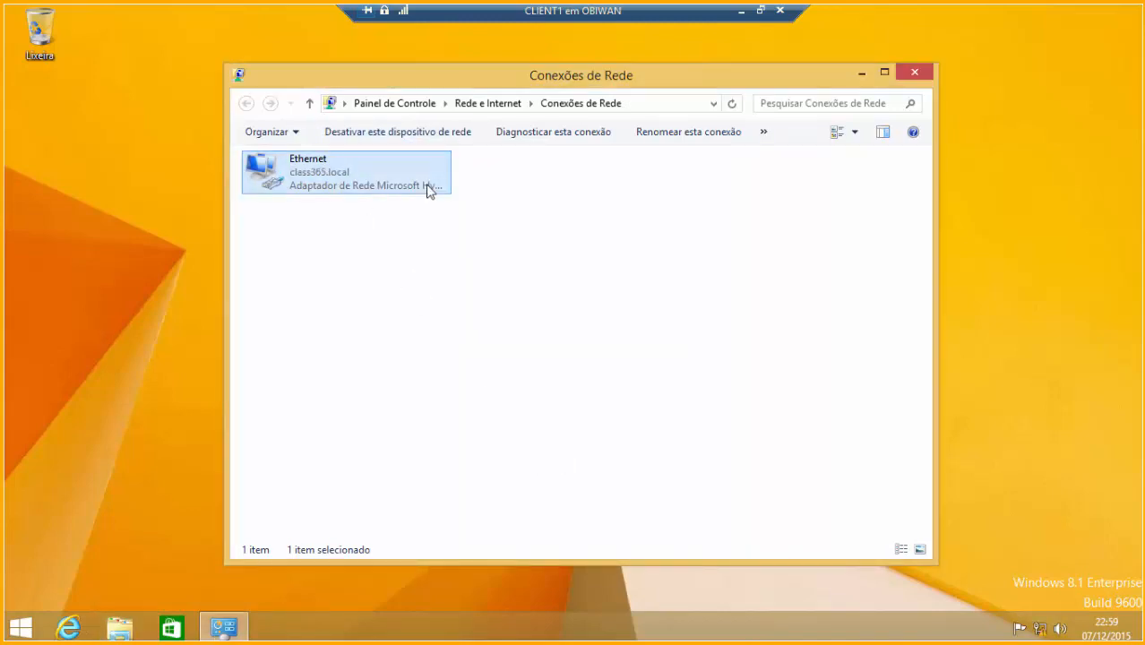
{"action": "double_click", "coordinate": [384, 181]}
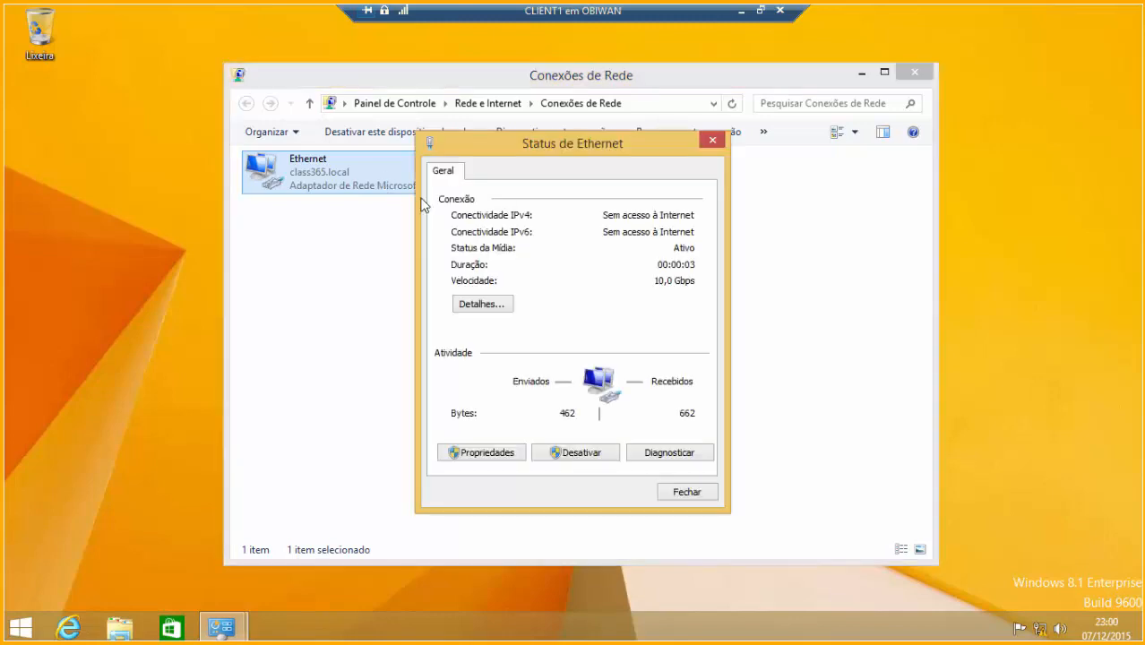
{"action": "left_click", "coordinate": [495, 305]}
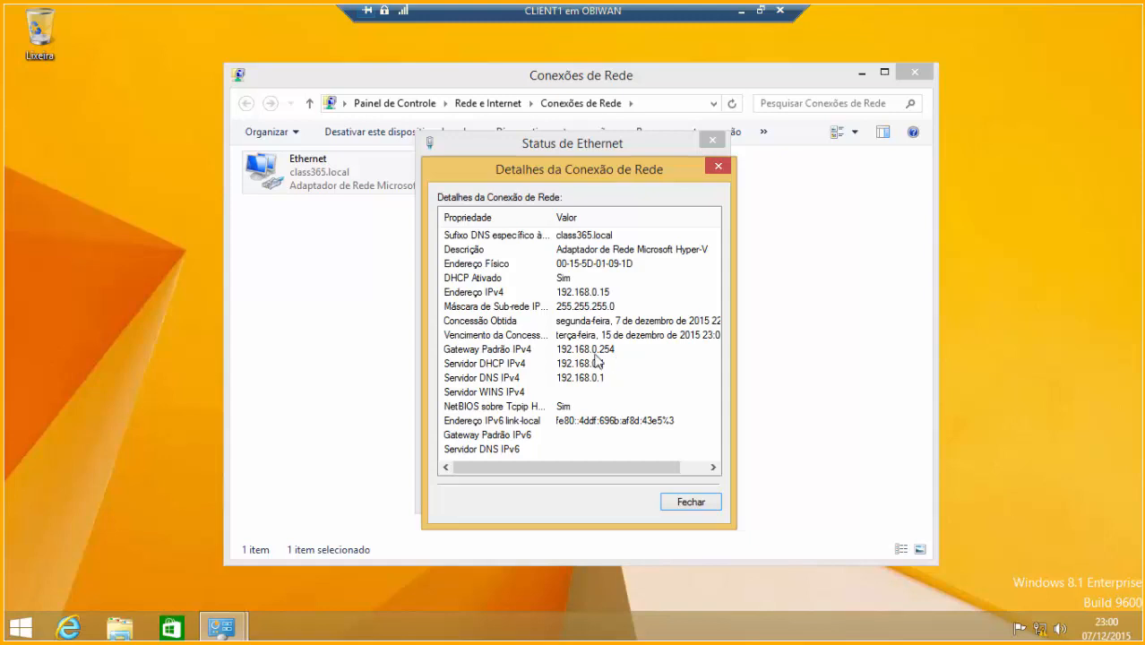
{"action": "left_click", "coordinate": [680, 506]}
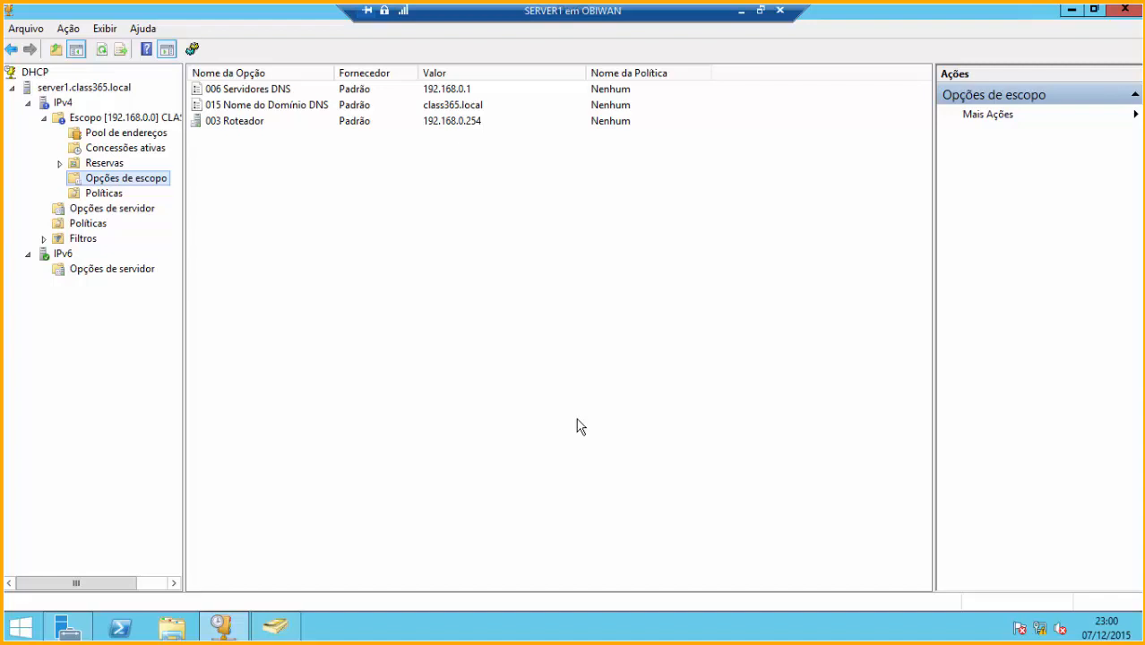
Enable the 003 Roteador option in the 192.168.0.0 scope's options and add the router address 192.168.0.3.
{"action": "right_click", "coordinate": [139, 187]}
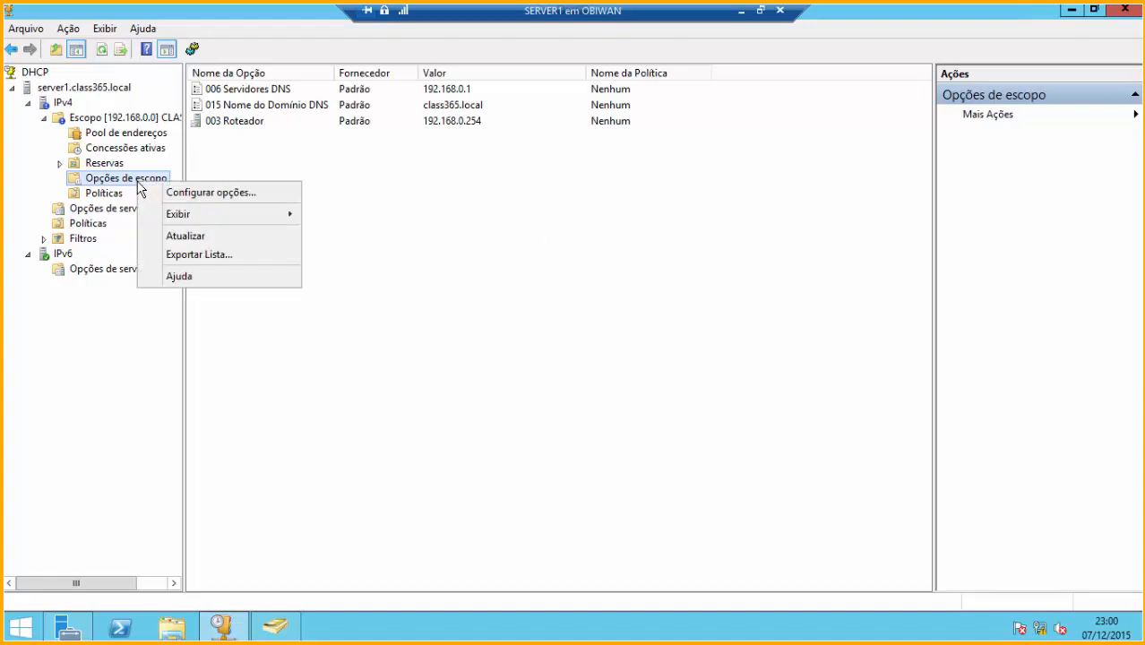
{"action": "left_click", "coordinate": [201, 196]}
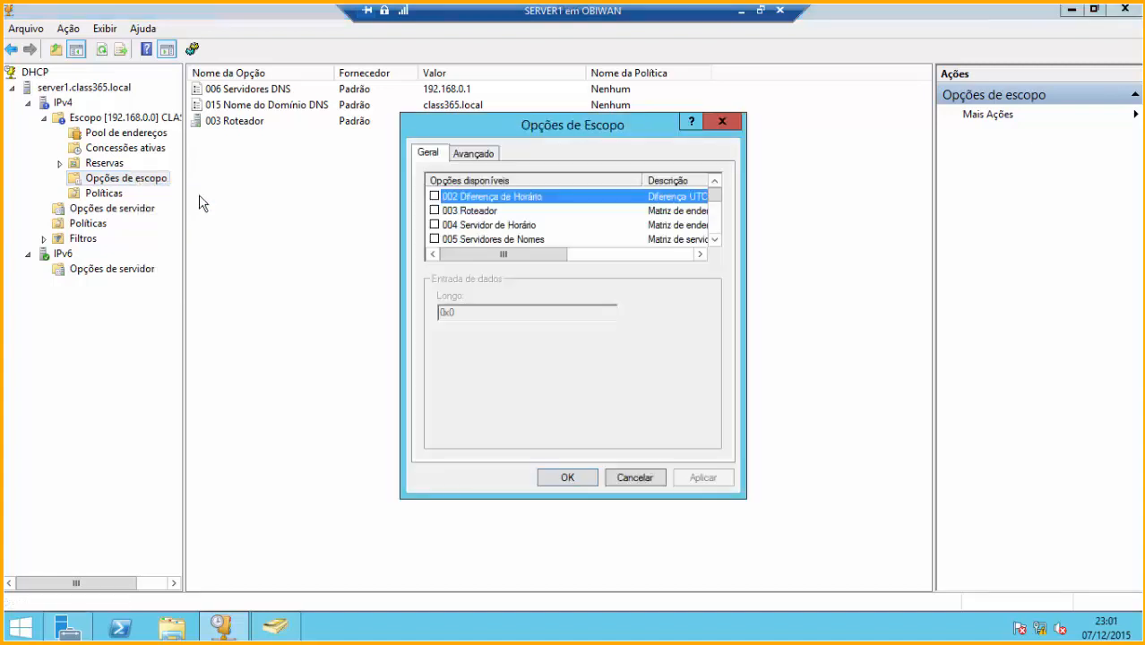
{"action": "left_click", "coordinate": [467, 212]}
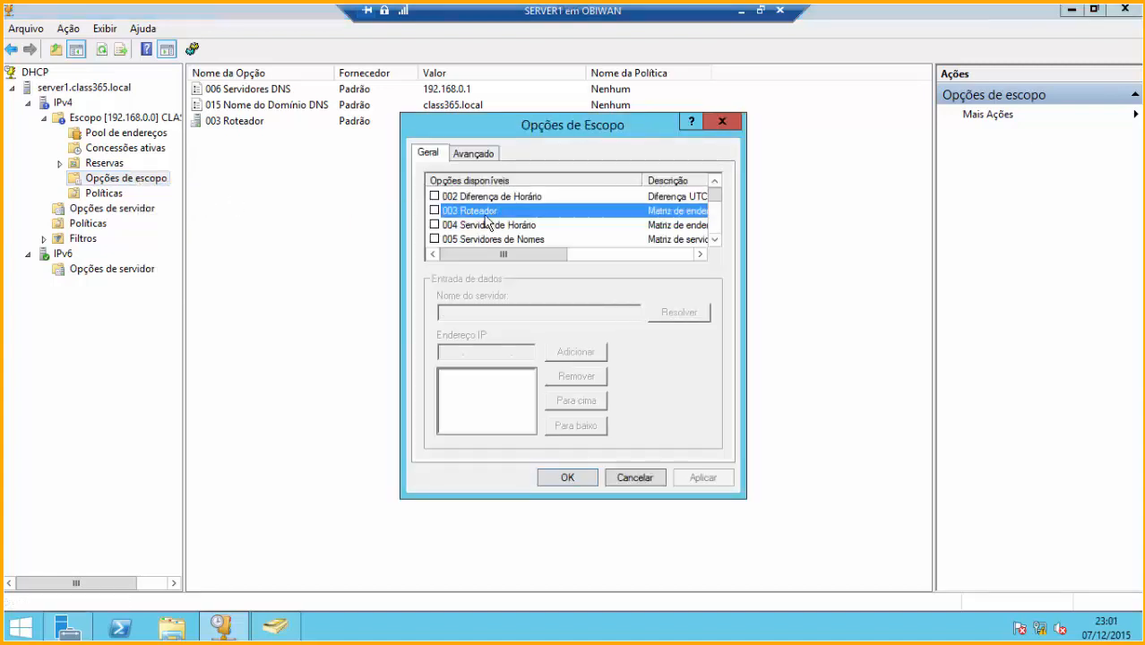
{"action": "left_click", "coordinate": [434, 212]}
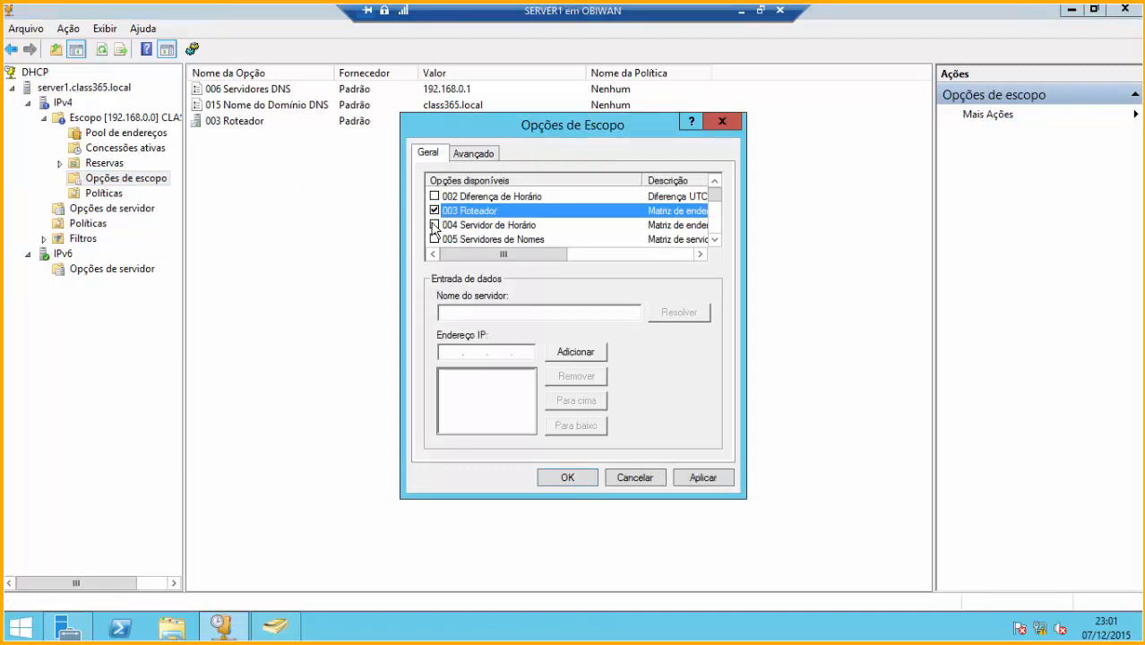
{"action": "left_click", "coordinate": [452, 353]}
{"action": "type", "text": "192.168."}
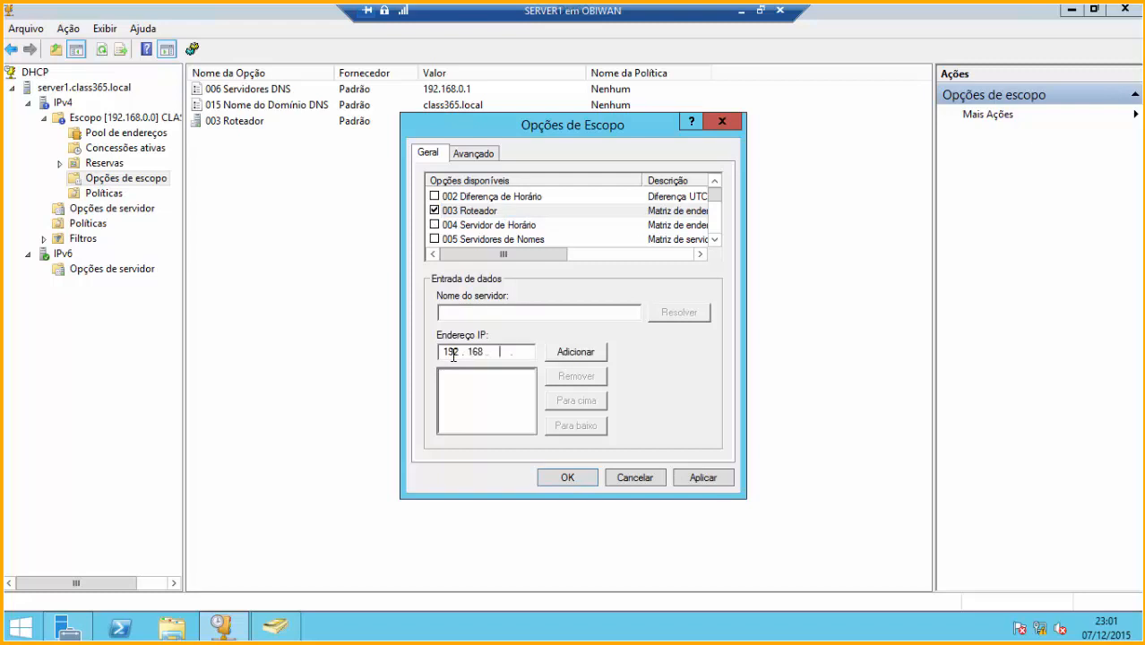
{"action": "type", "text": "0.3"}
{"action": "left_click", "coordinate": [580, 353]}
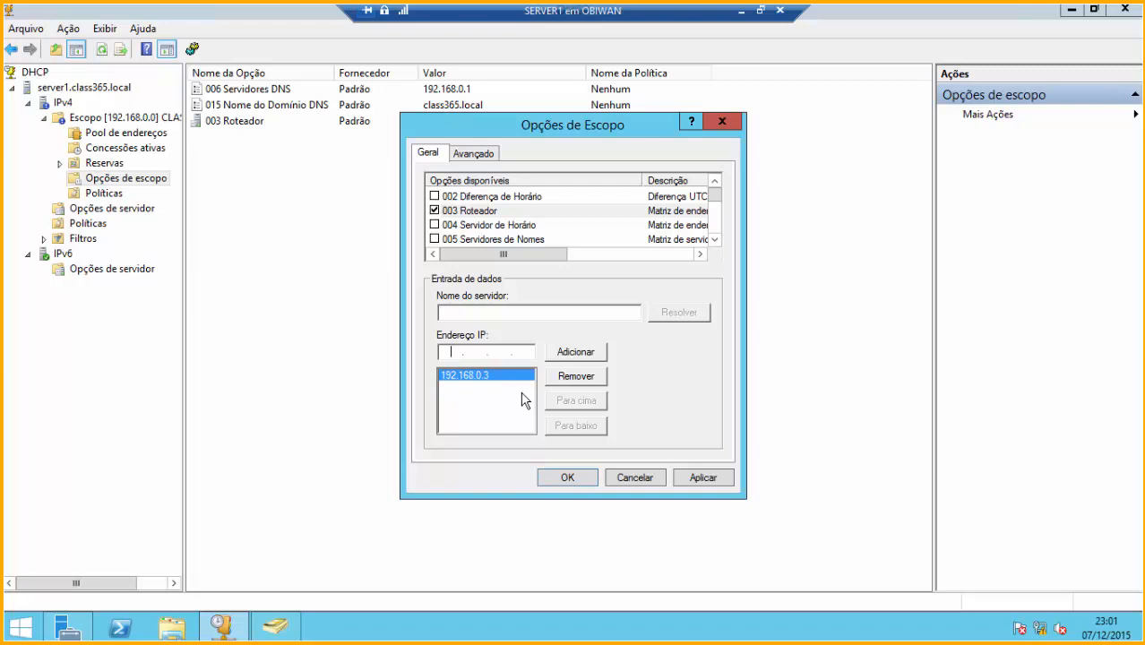
Replace the scope option's router address with 192.168.0.253, confirm it, and compare the scope options with the IPv4 server options.
{"action": "left_click", "coordinate": [587, 378]}
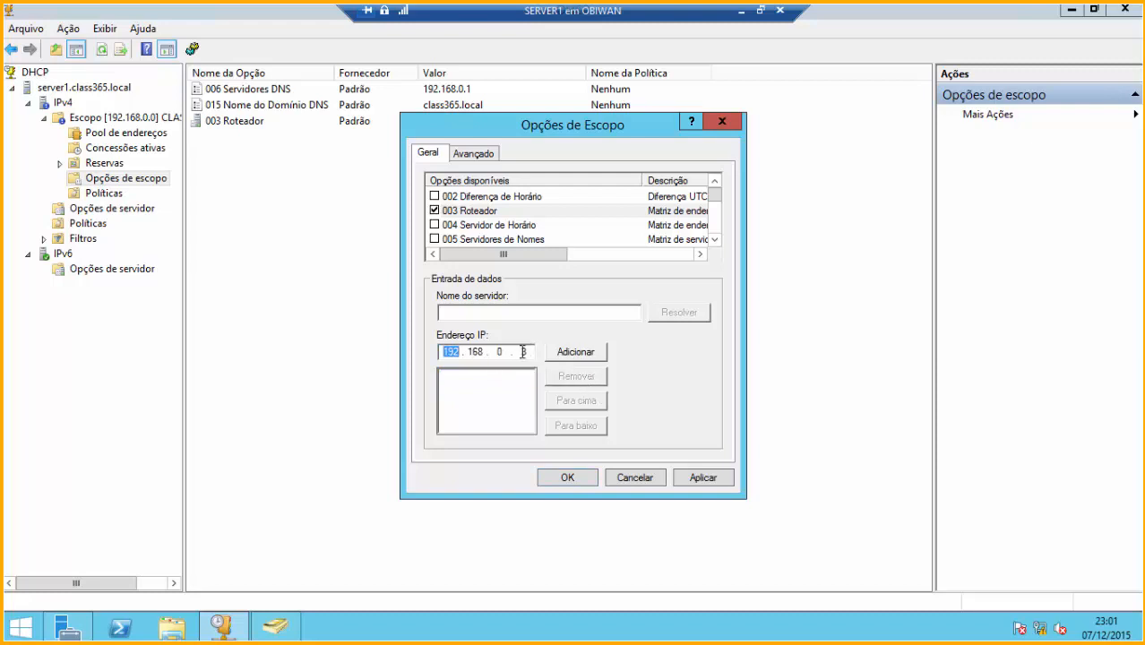
{"action": "left_click", "coordinate": [522, 352]}
{"action": "type", "text": "253"}
{"action": "left_click", "coordinate": [582, 356]}
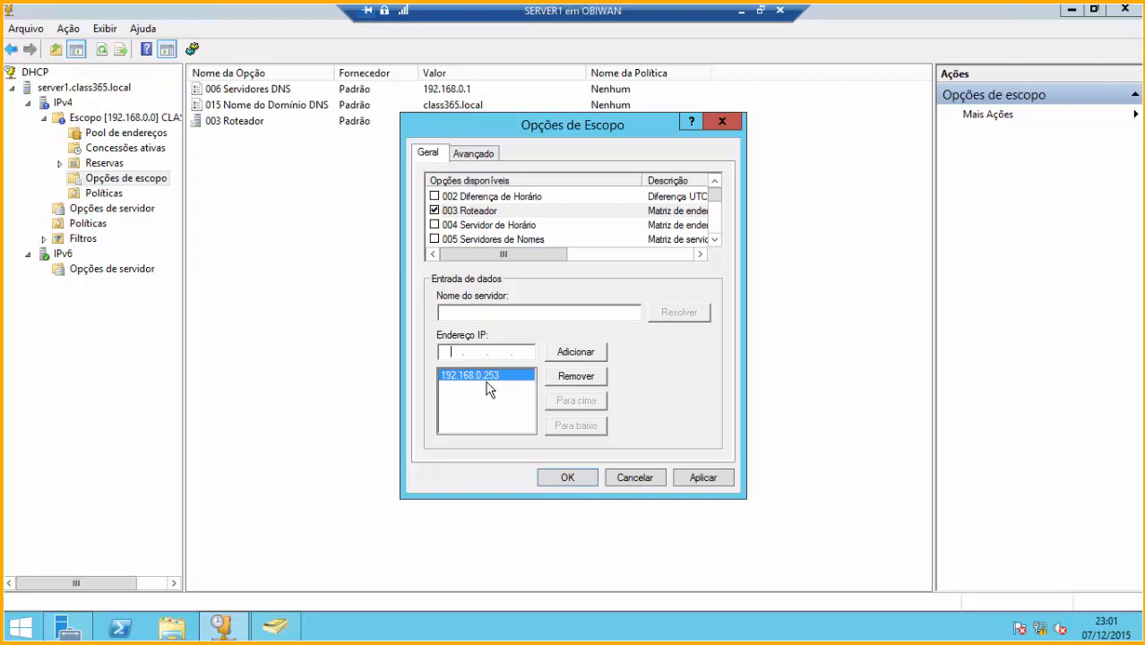
{"action": "left_click", "coordinate": [577, 480]}
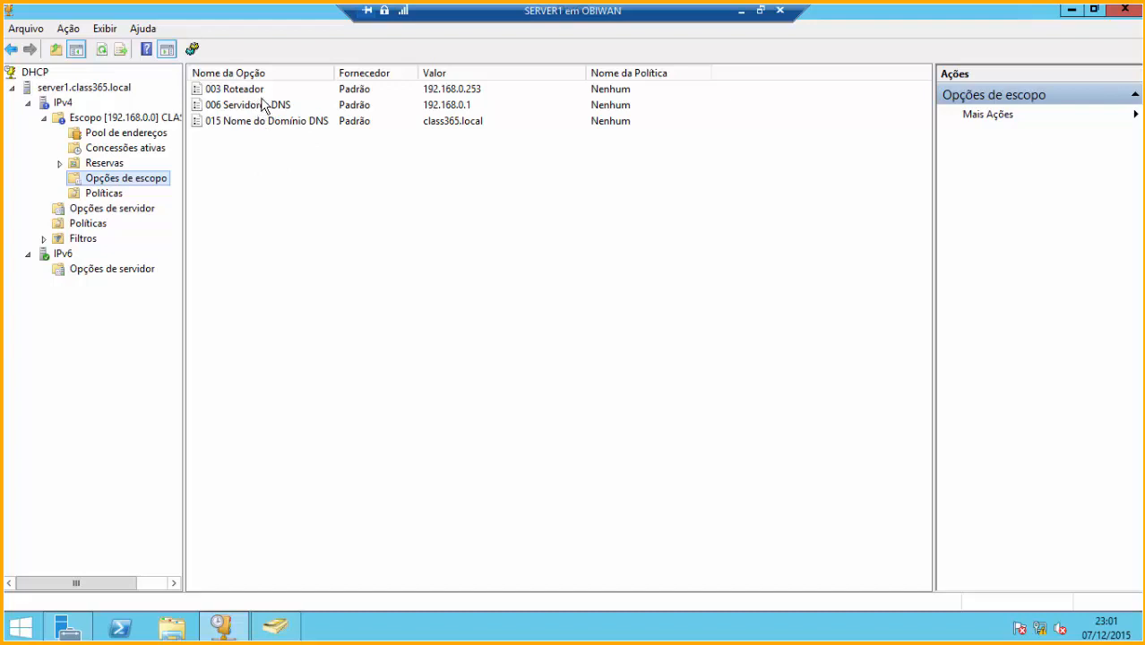
{"action": "left_click", "coordinate": [144, 208]}
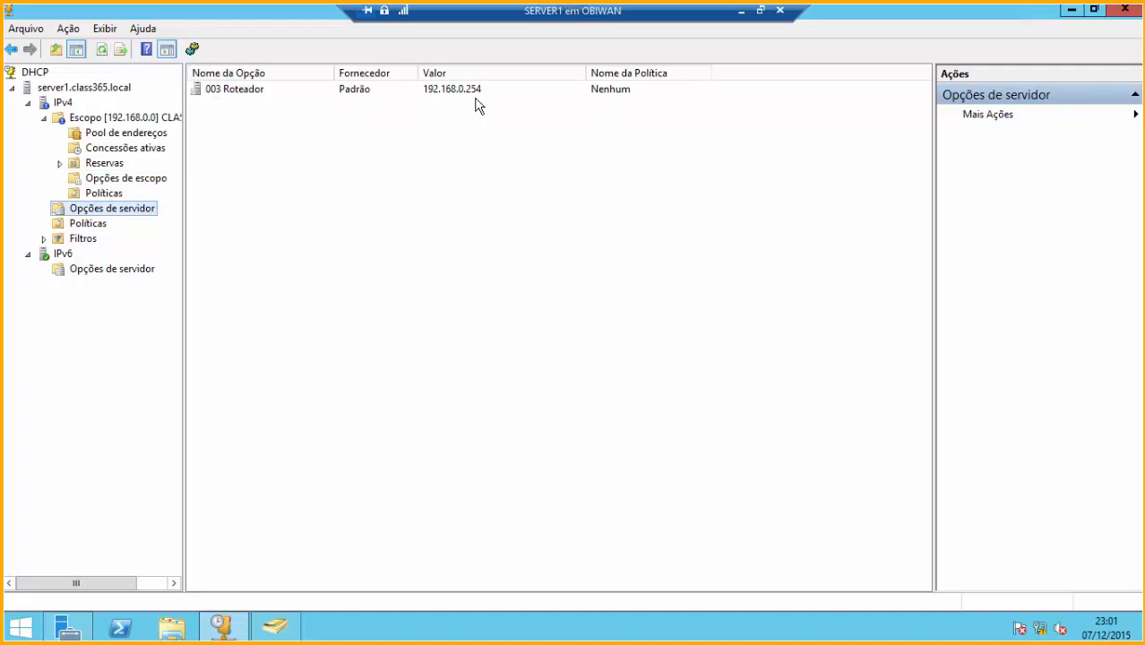
{"action": "left_click", "coordinate": [160, 183]}
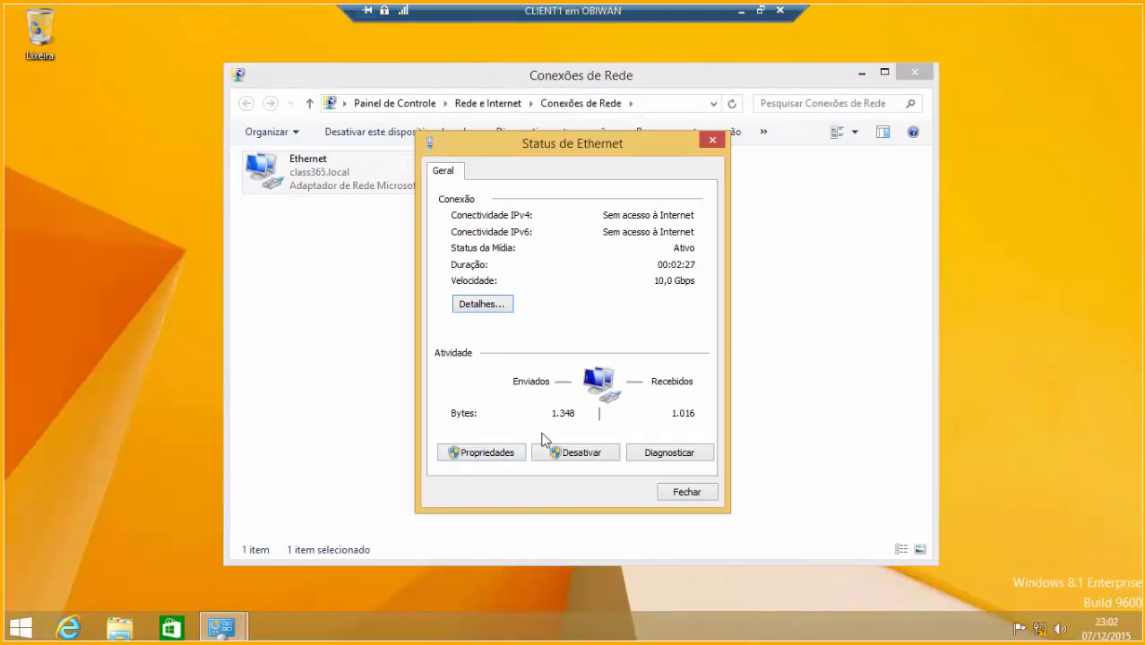
Renew CLIENT1's DHCP configuration by disabling and re-enabling the Ethernet adapter, check its IPv4 gateway, and close the status window.
{"action": "left_click", "coordinate": [573, 455]}
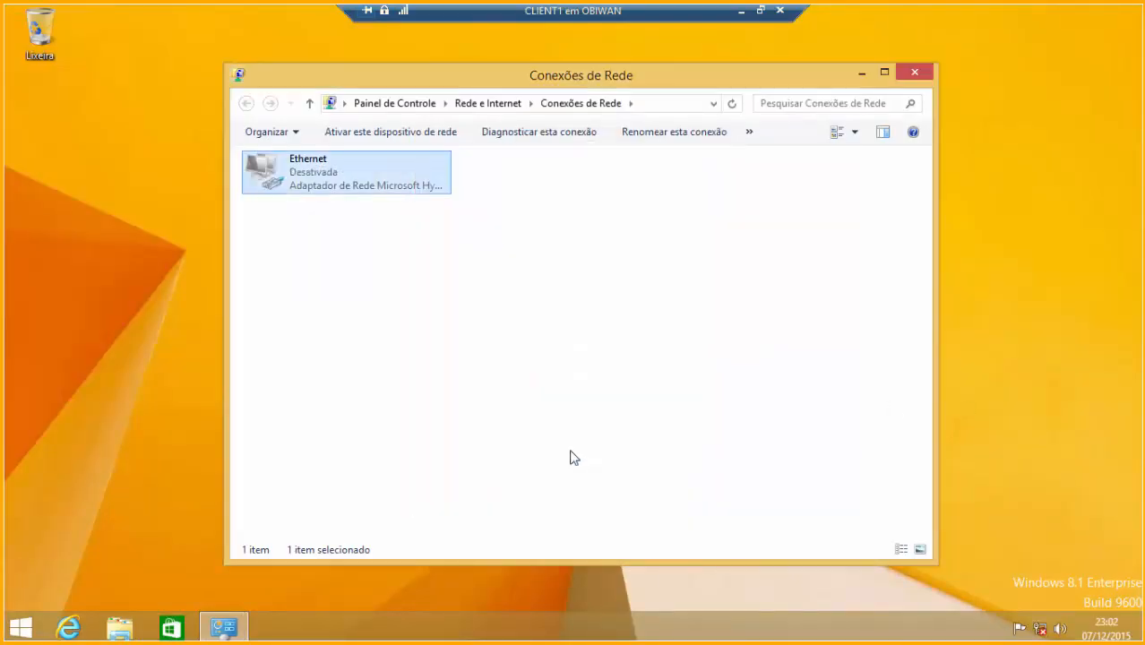
{"action": "left_click", "coordinate": [369, 139]}
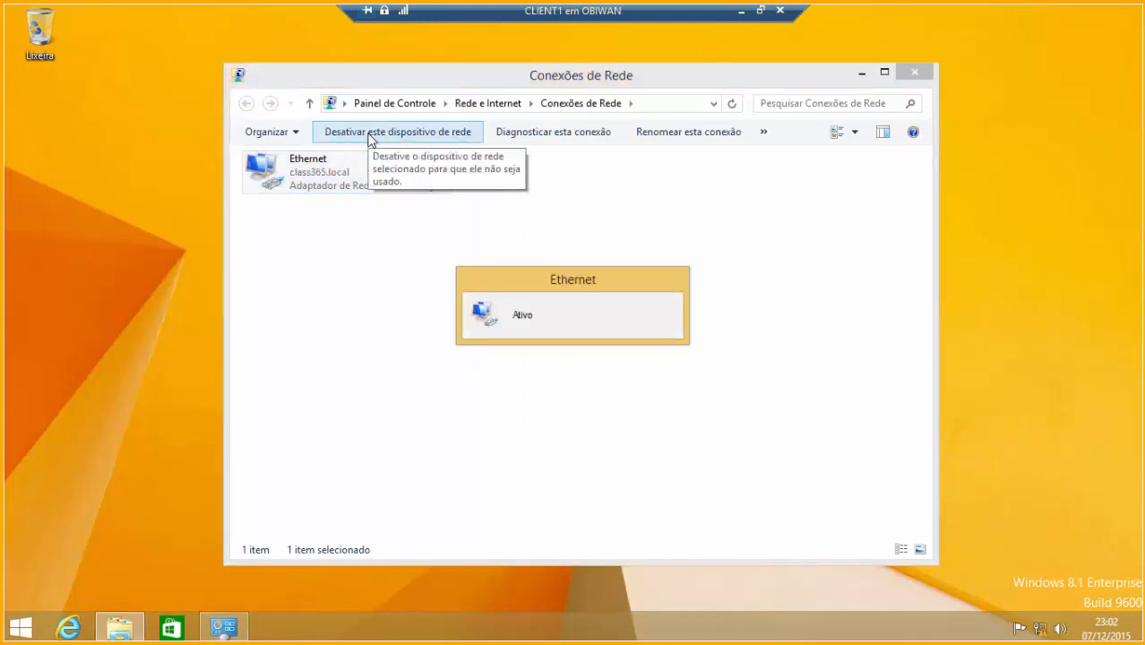
{"action": "double_click", "coordinate": [315, 192]}
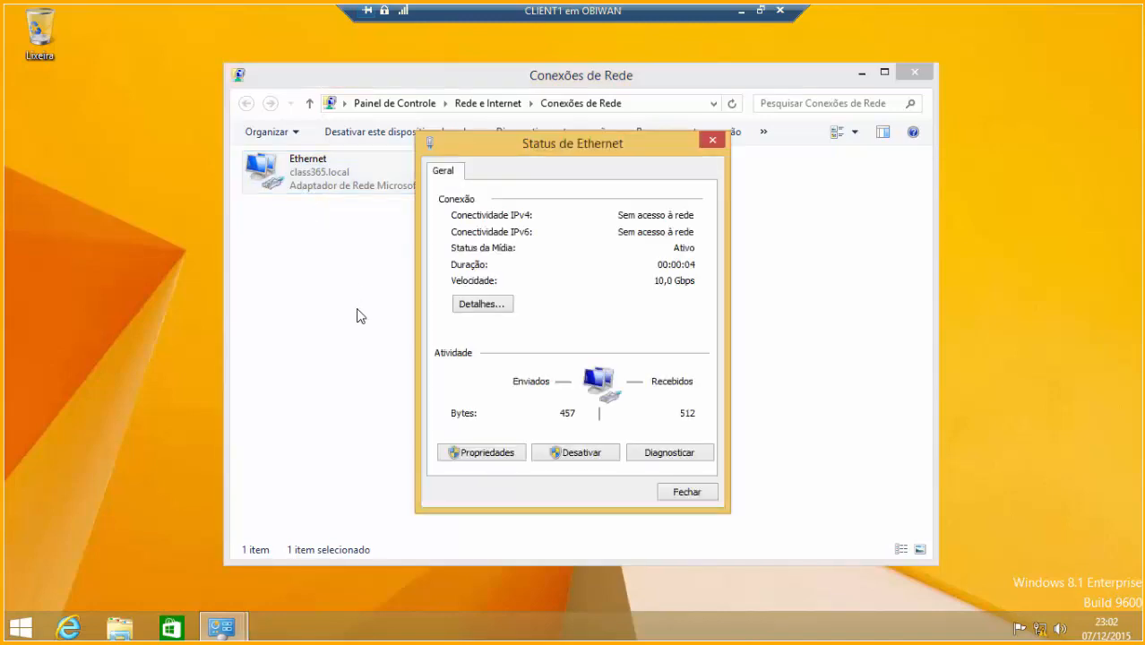
{"action": "left_click", "coordinate": [467, 305]}
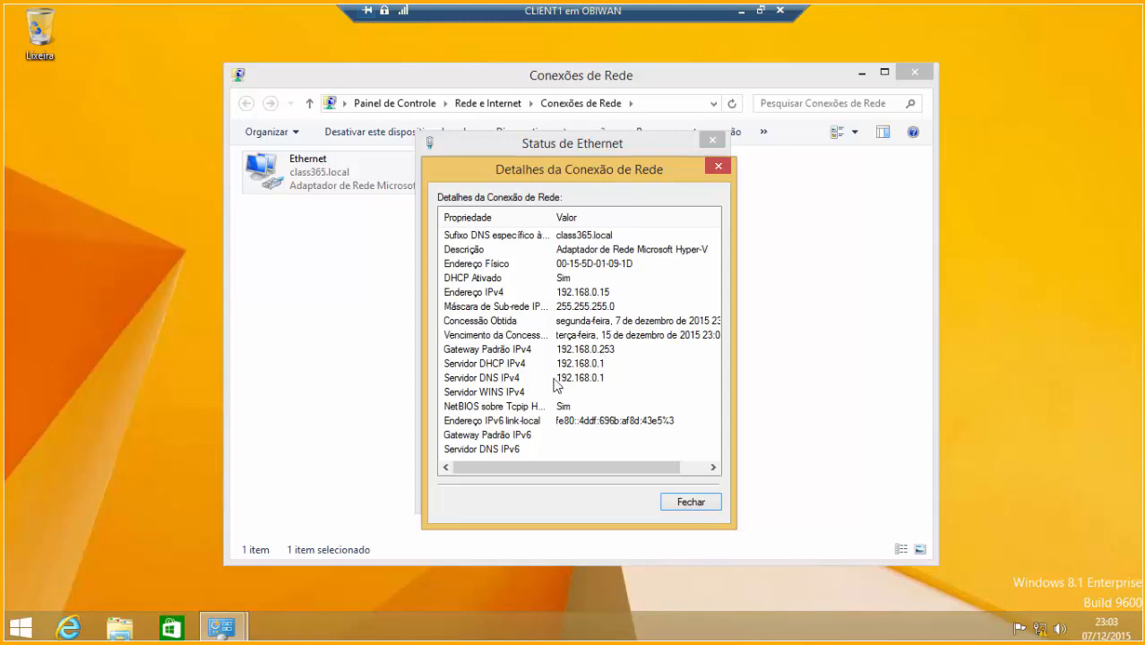
{"action": "left_click", "coordinate": [691, 503]}
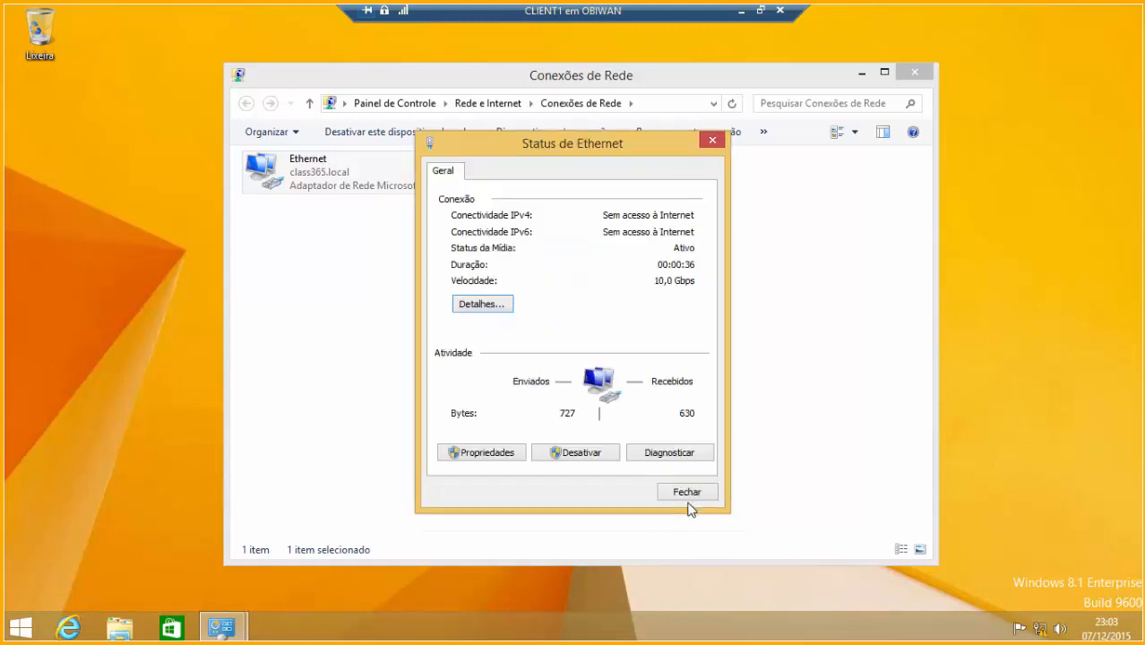
{"action": "left_click", "coordinate": [691, 488]}
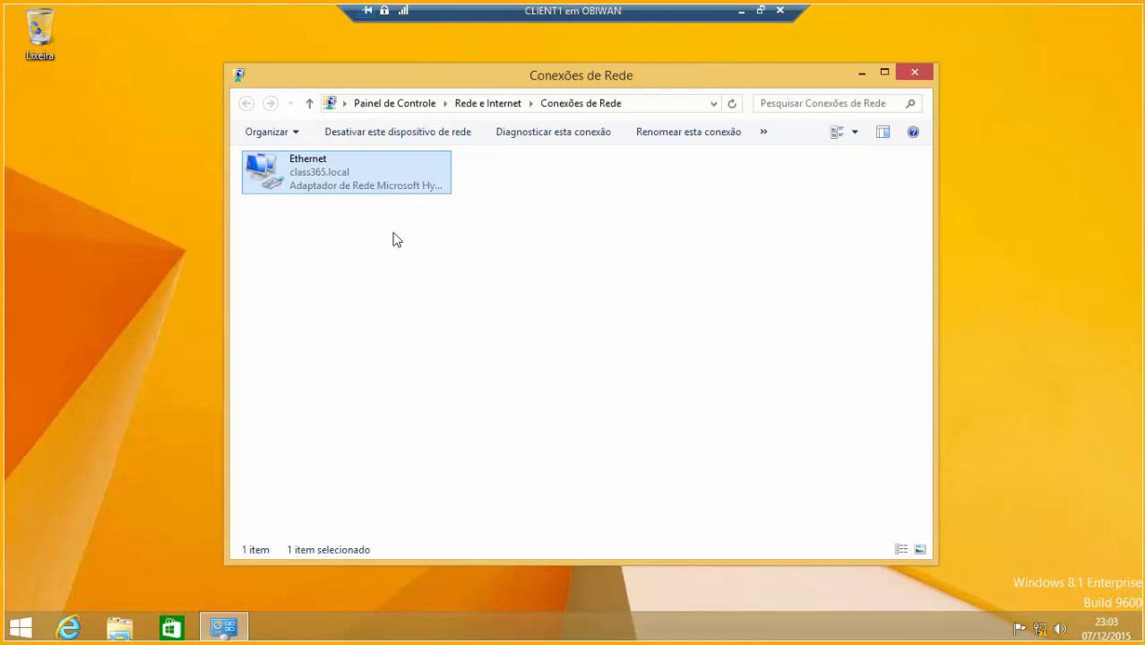
Check the physical address in CLIENT1's Ethernet connection details and close the status window.
{"action": "double_click", "coordinate": [331, 179]}
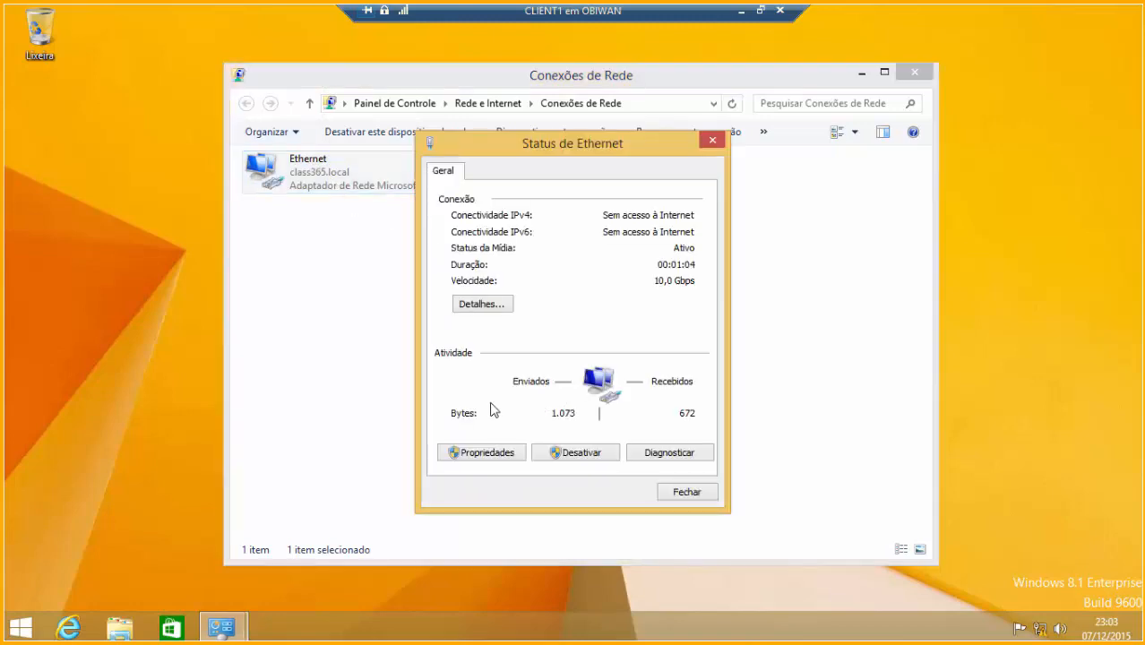
{"action": "left_click", "coordinate": [481, 306]}
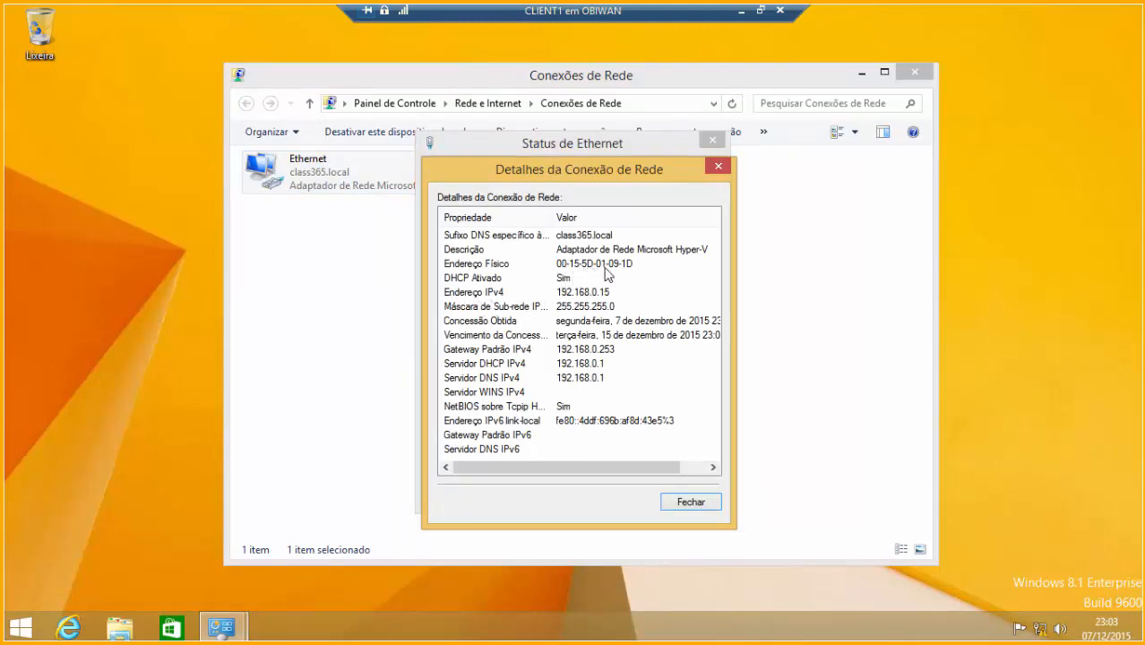
{"action": "left_click", "coordinate": [689, 503]}
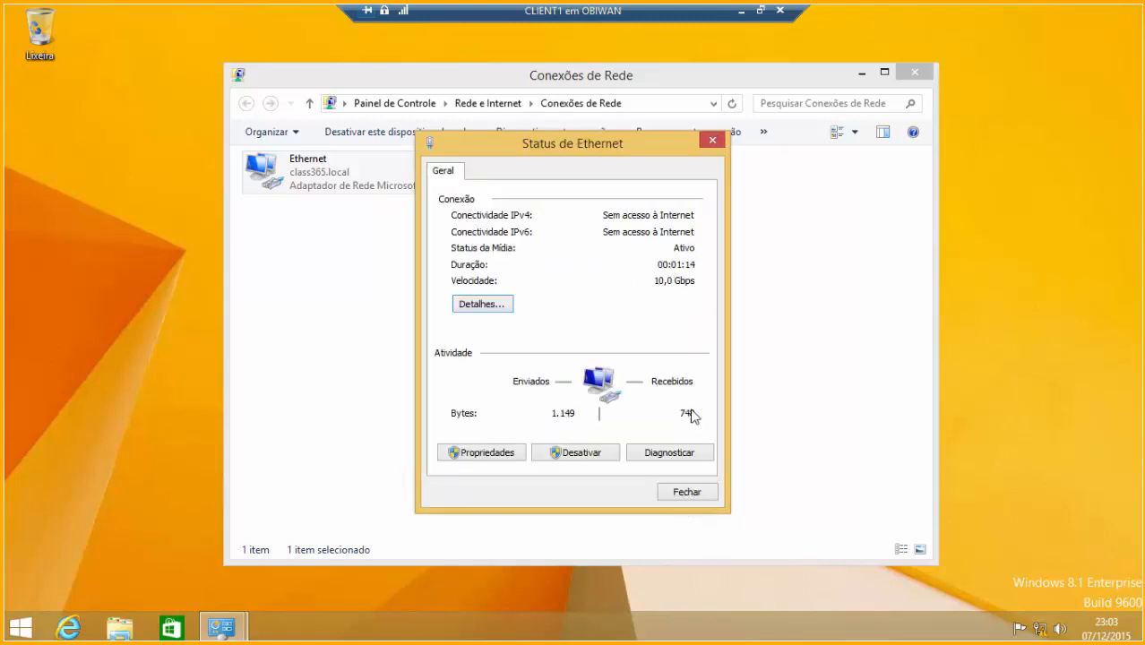
{"action": "left_click", "coordinate": [698, 491]}
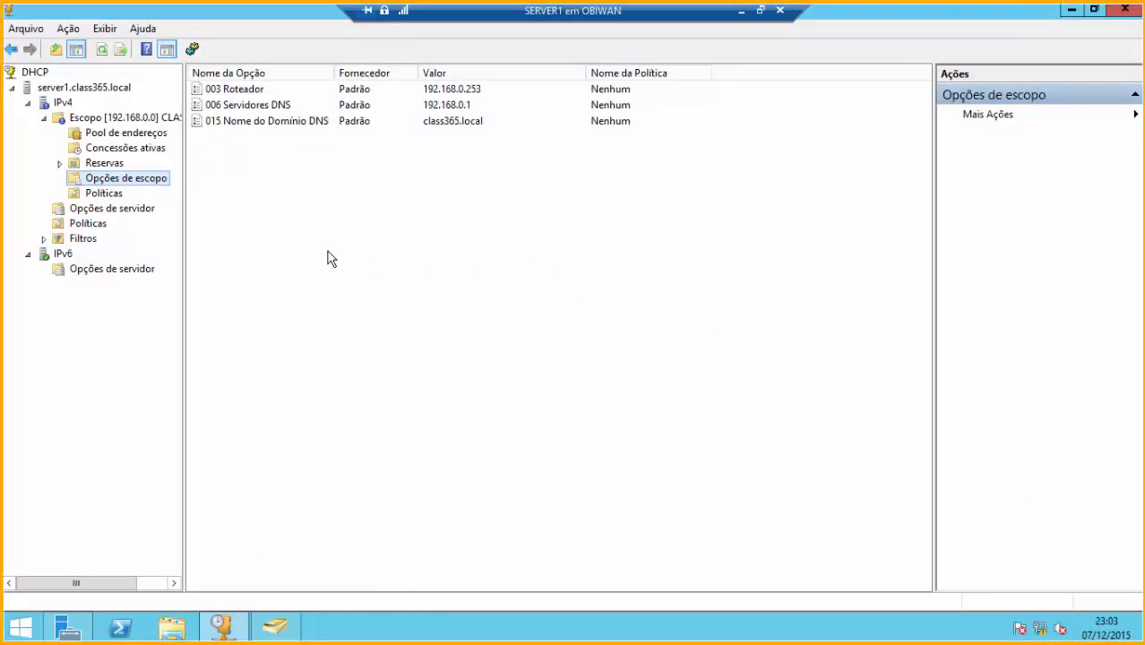
Convert CLIENT1's active lease into a reservation, acknowledge the conversion, and open the new reservation under Reservas.
{"action": "left_click", "coordinate": [134, 149]}
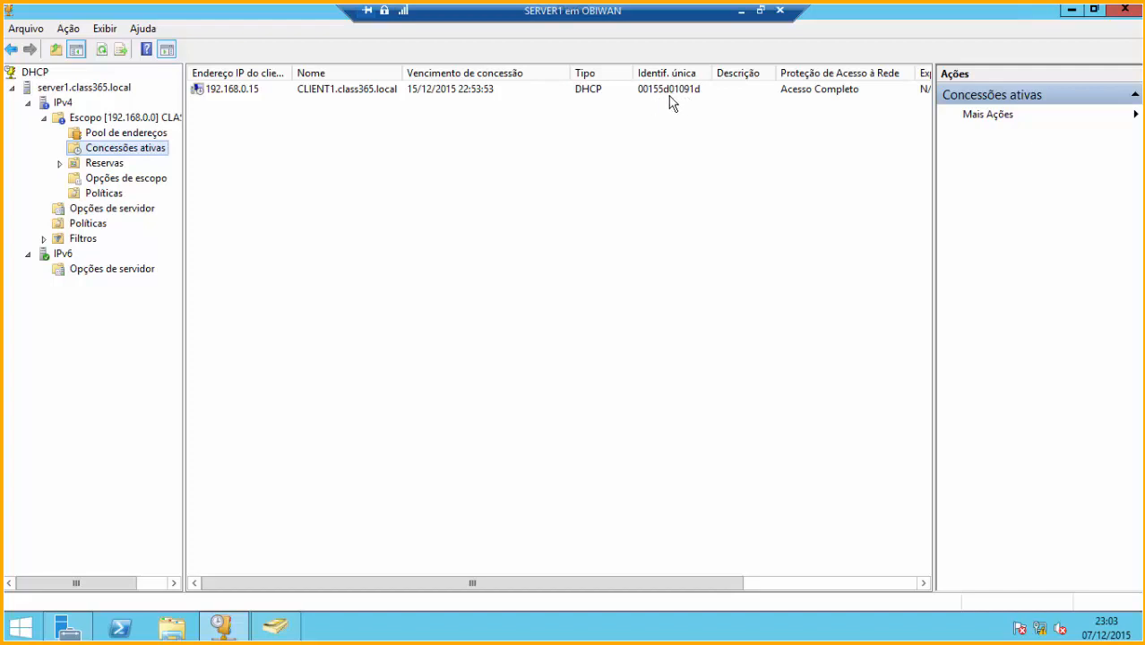
{"action": "right_click", "coordinate": [461, 90]}
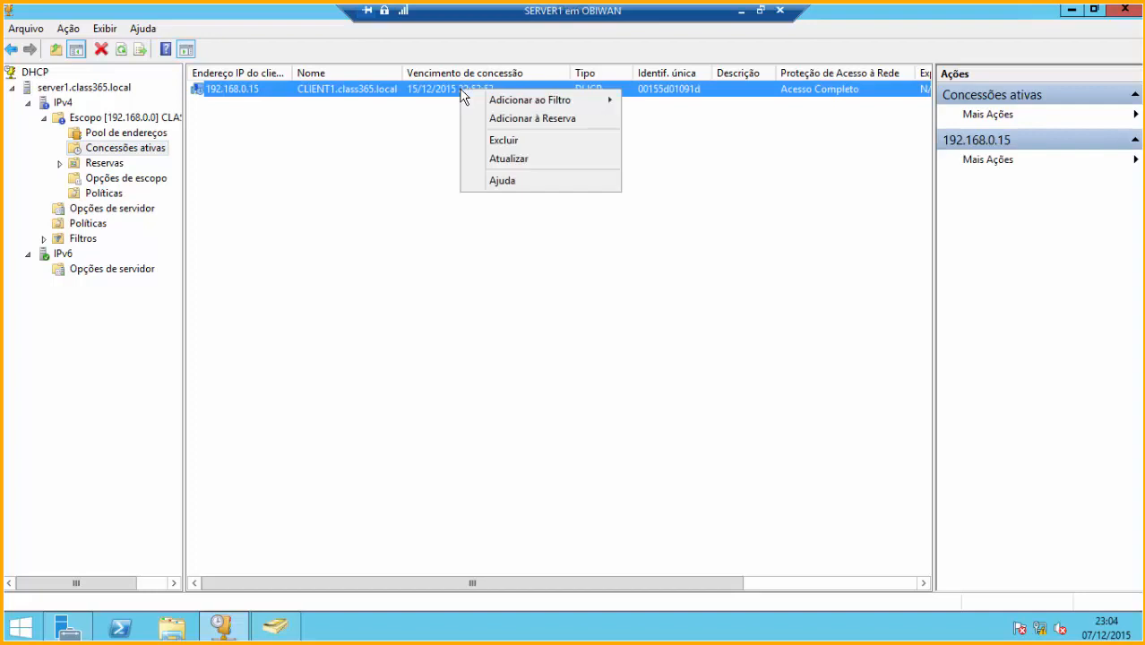
{"action": "left_click", "coordinate": [522, 122]}
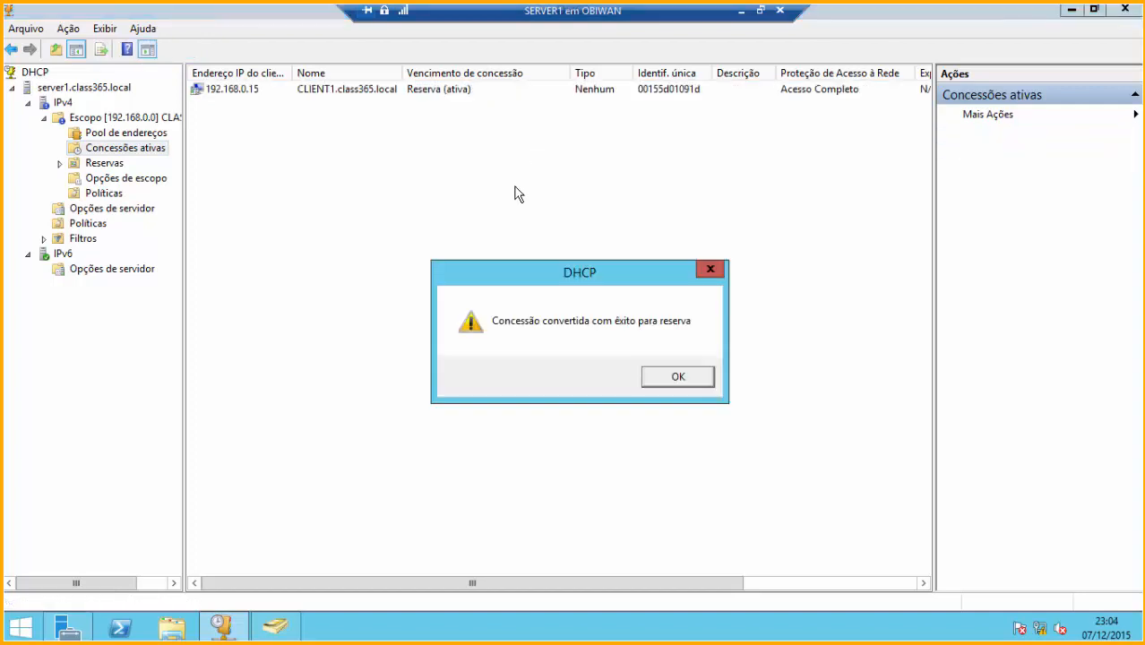
{"action": "left_click", "coordinate": [678, 378]}
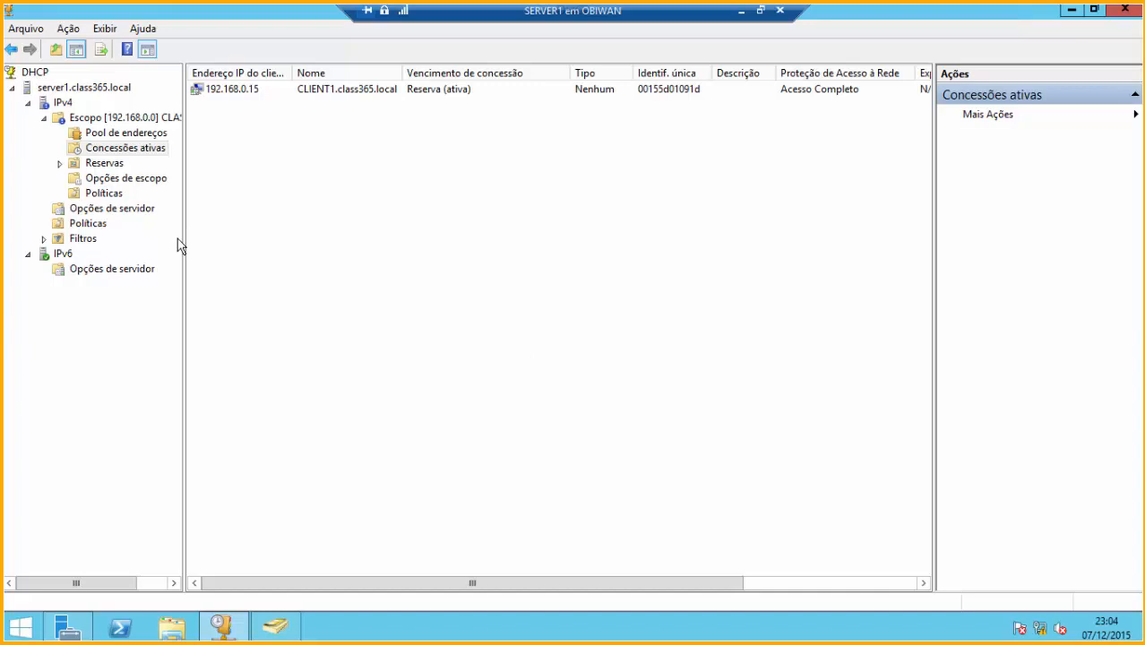
{"action": "left_click", "coordinate": [60, 163]}
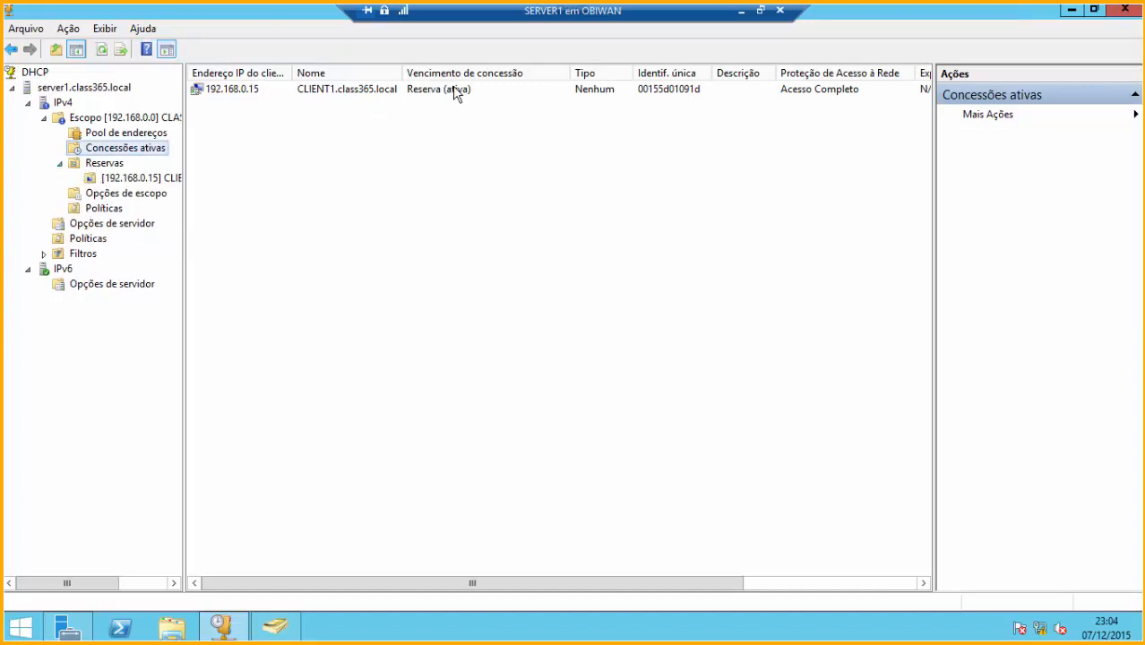
{"action": "left_click", "coordinate": [156, 182]}
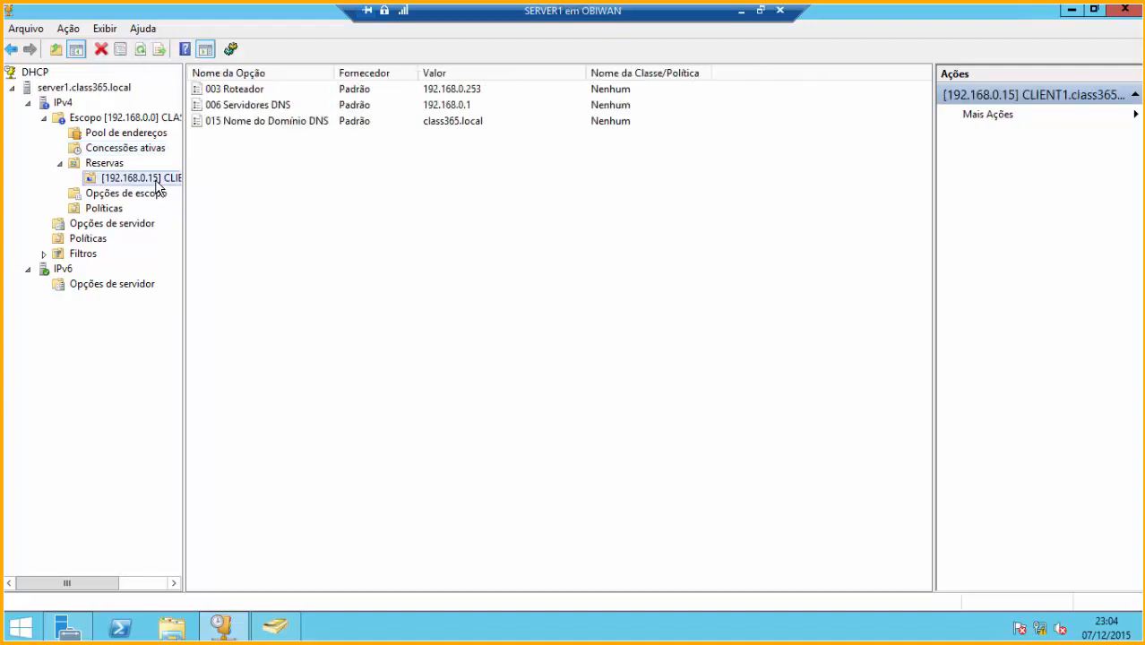
Enable the 003 Roteador option for CLIENT1's reservation with router address 192.168.0.252 and confirm the reservation options.
{"action": "right_click", "coordinate": [156, 182]}
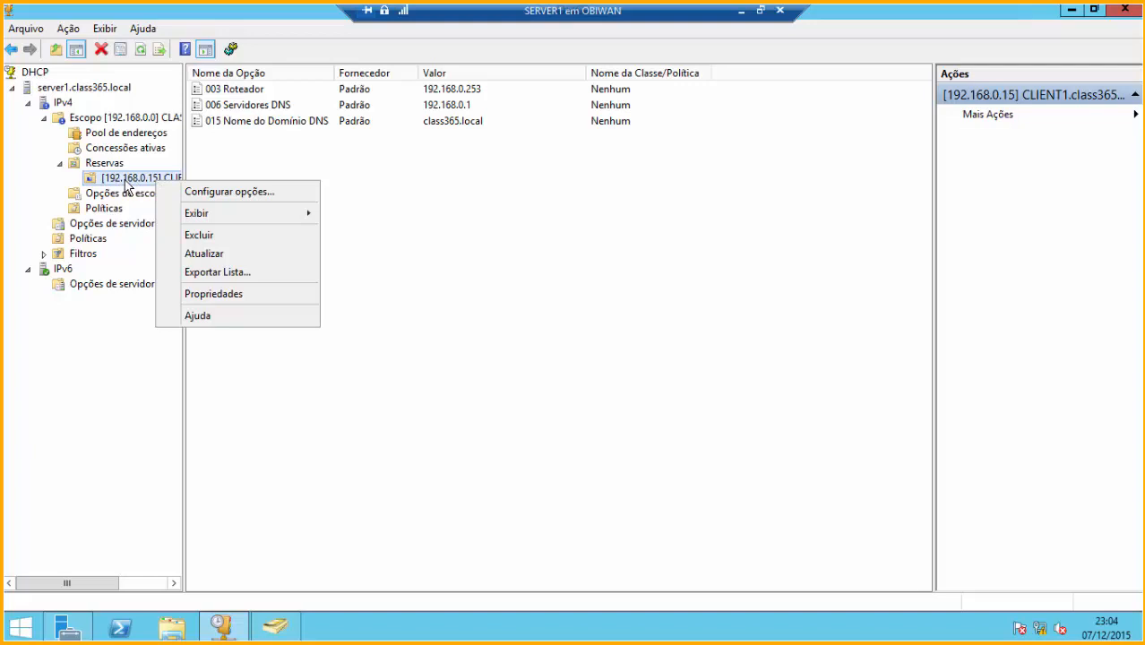
{"action": "left_click", "coordinate": [247, 193]}
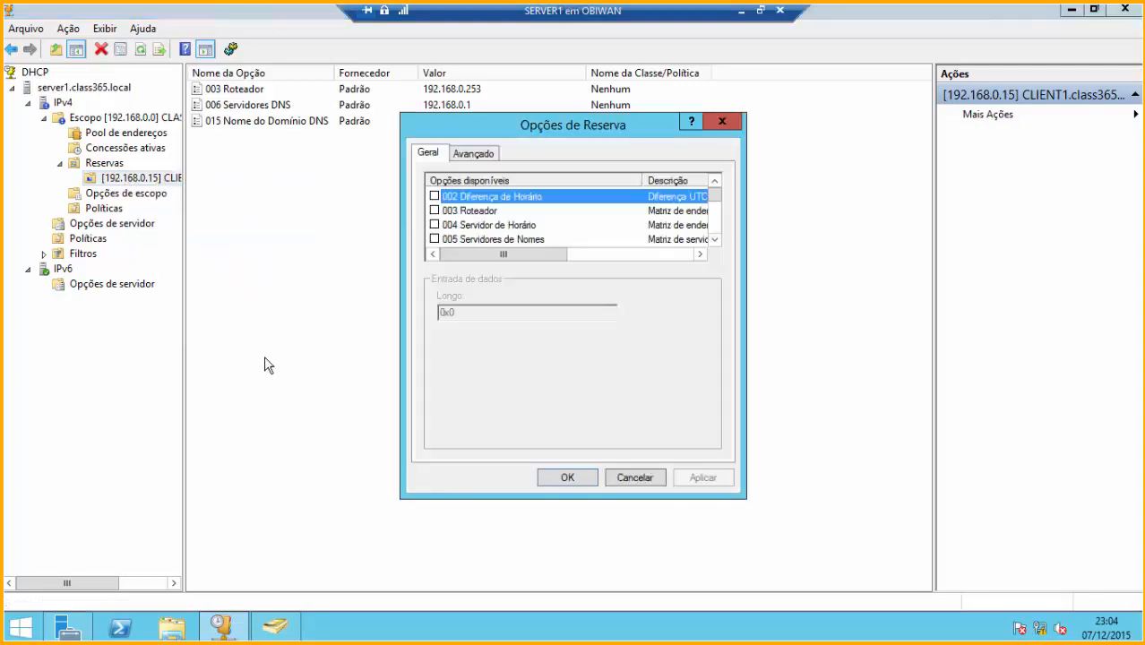
{"action": "left_click", "coordinate": [464, 213]}
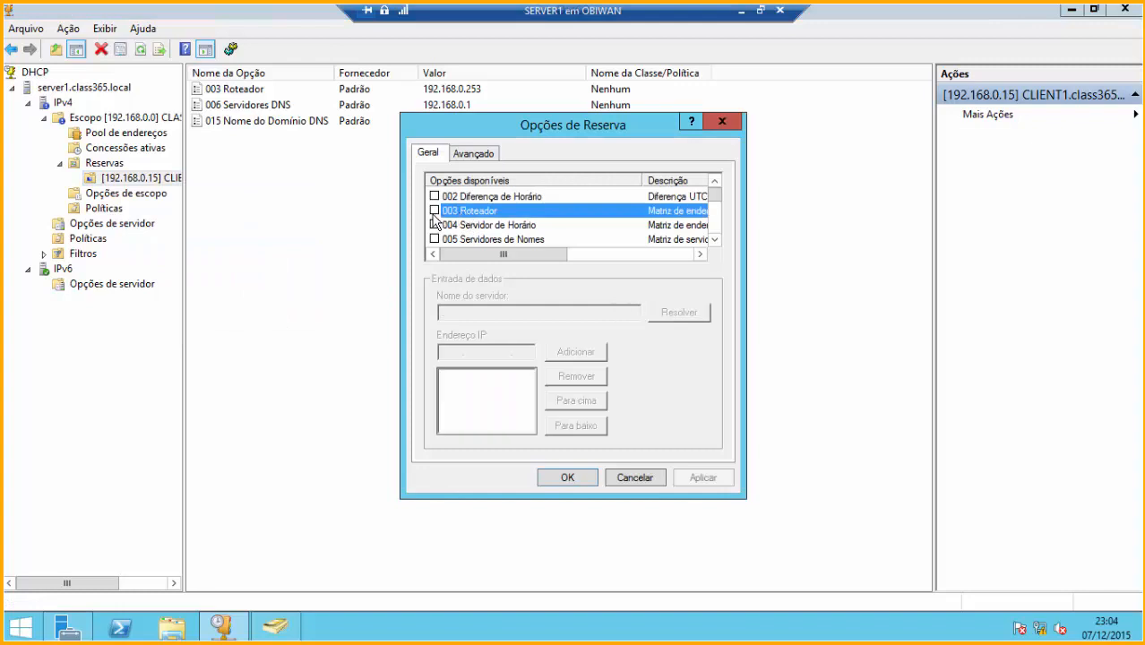
{"action": "left_click", "coordinate": [435, 211]}
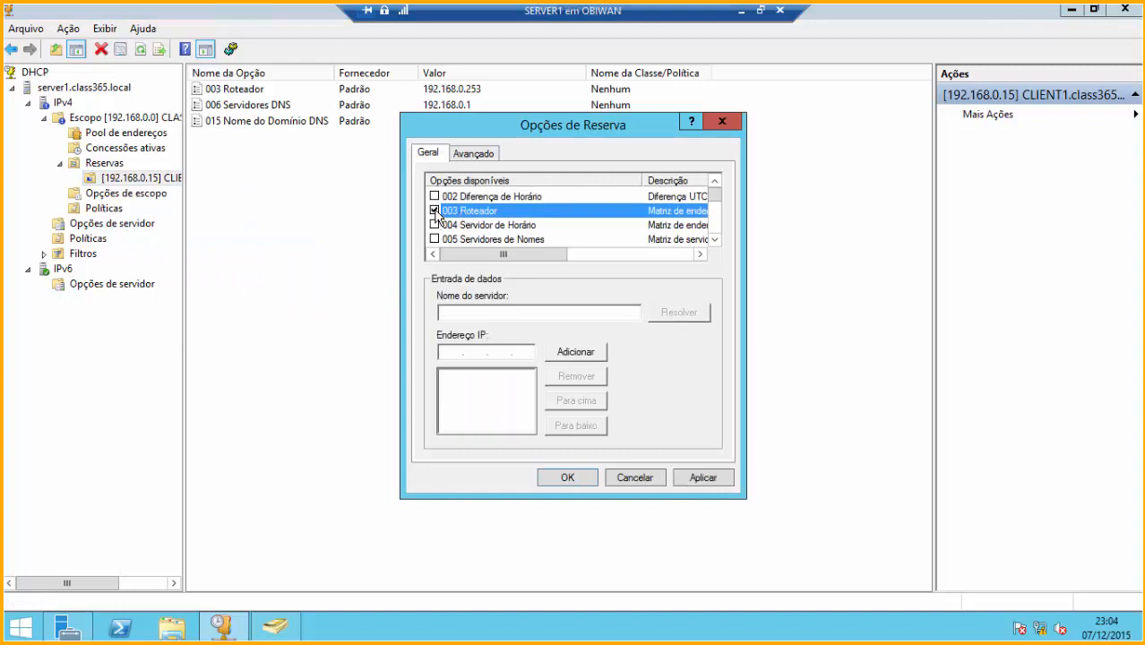
{"action": "left_click", "coordinate": [445, 351]}
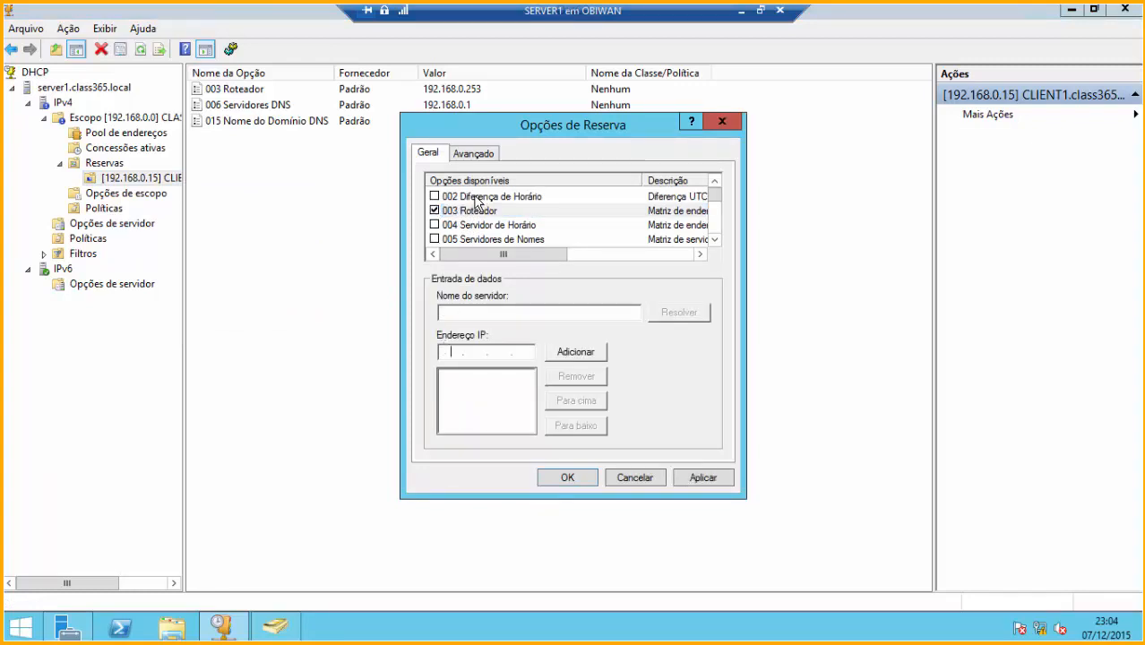
{"action": "type", "text": "192.168.0.252"}
{"action": "left_click", "coordinate": [564, 357]}
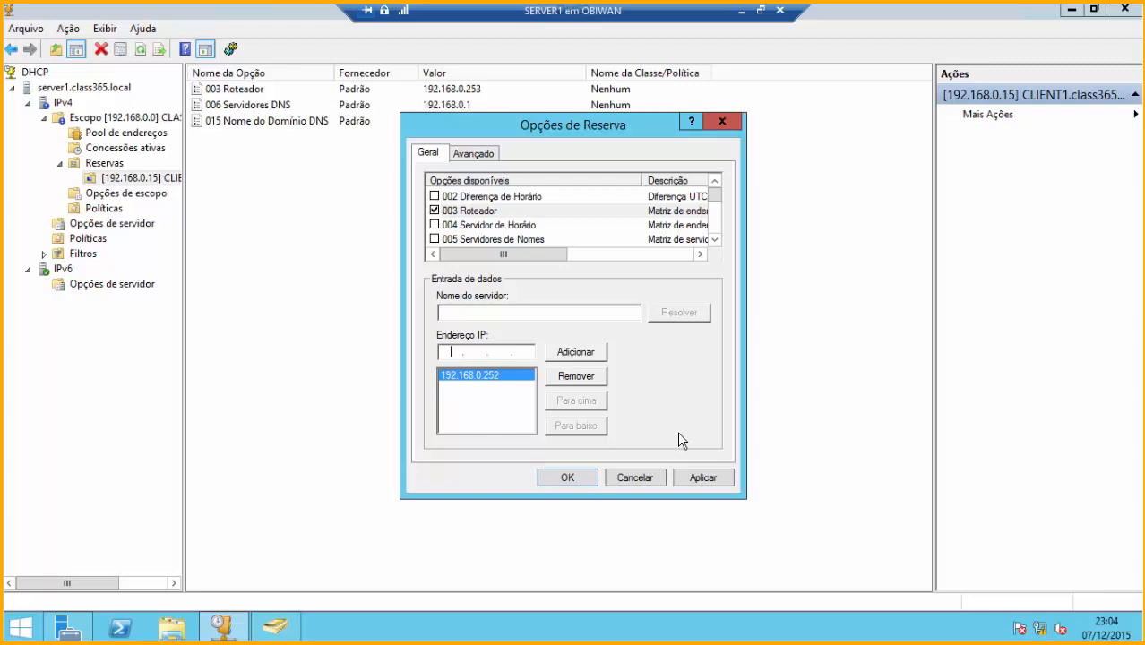
{"action": "left_click", "coordinate": [578, 479]}
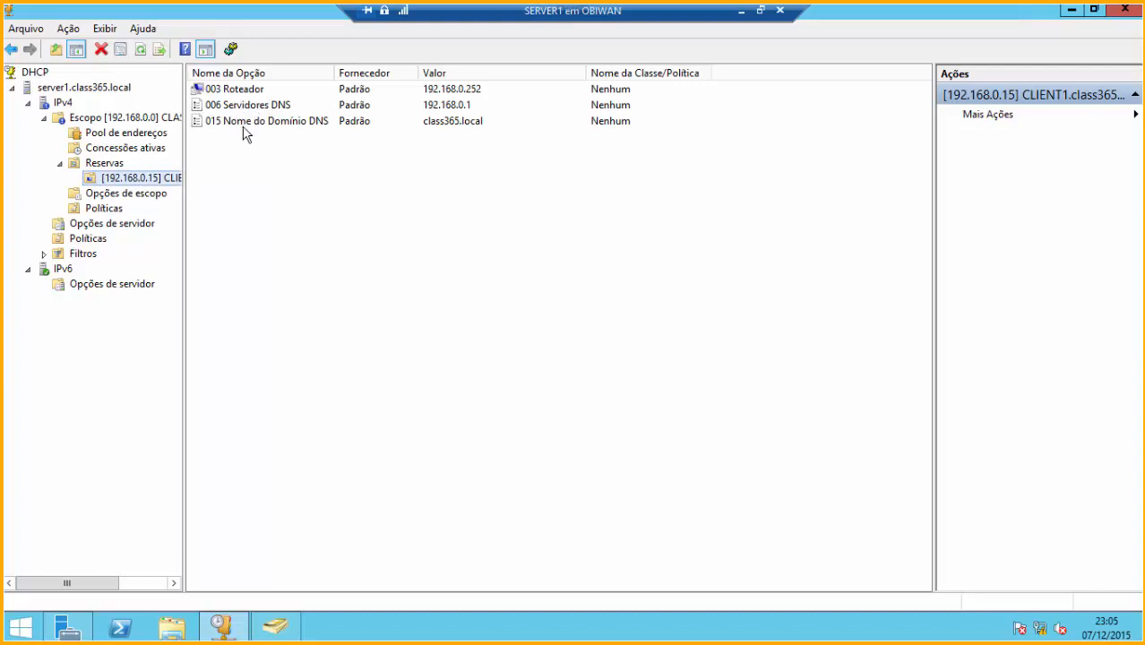
{"action": "left_click", "coordinate": [233, 93]}
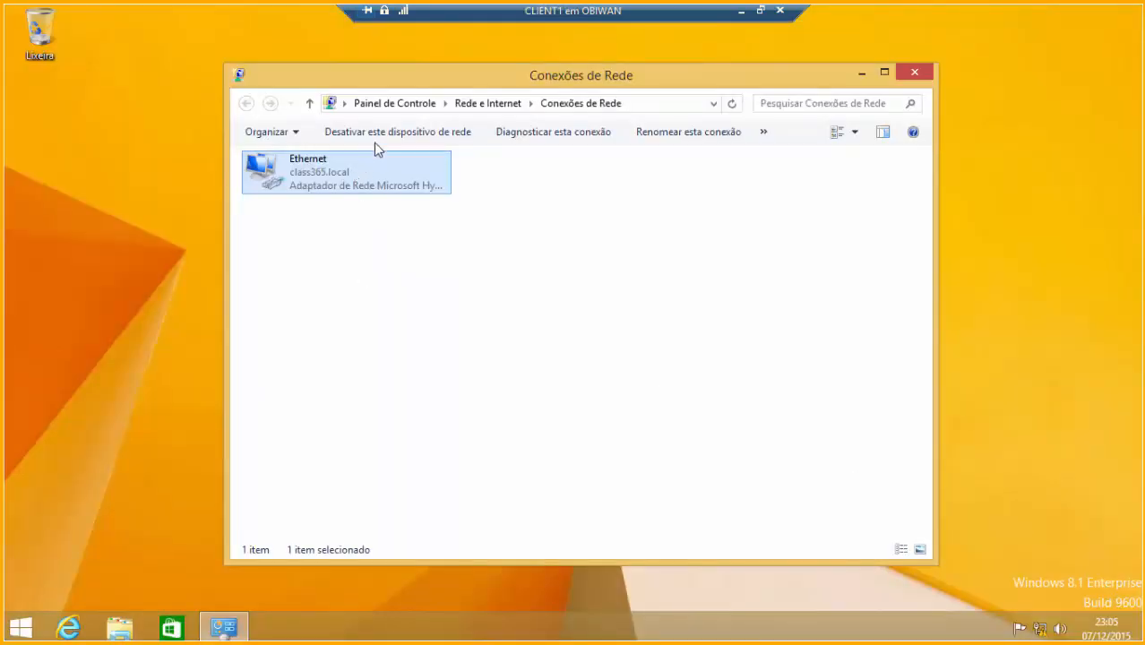
On CLIENT1, disable and re-enable the Ethernet adapter, check the IPv4 default gateway in the connection details, and close the status windows.
{"action": "left_click", "coordinate": [379, 141]}
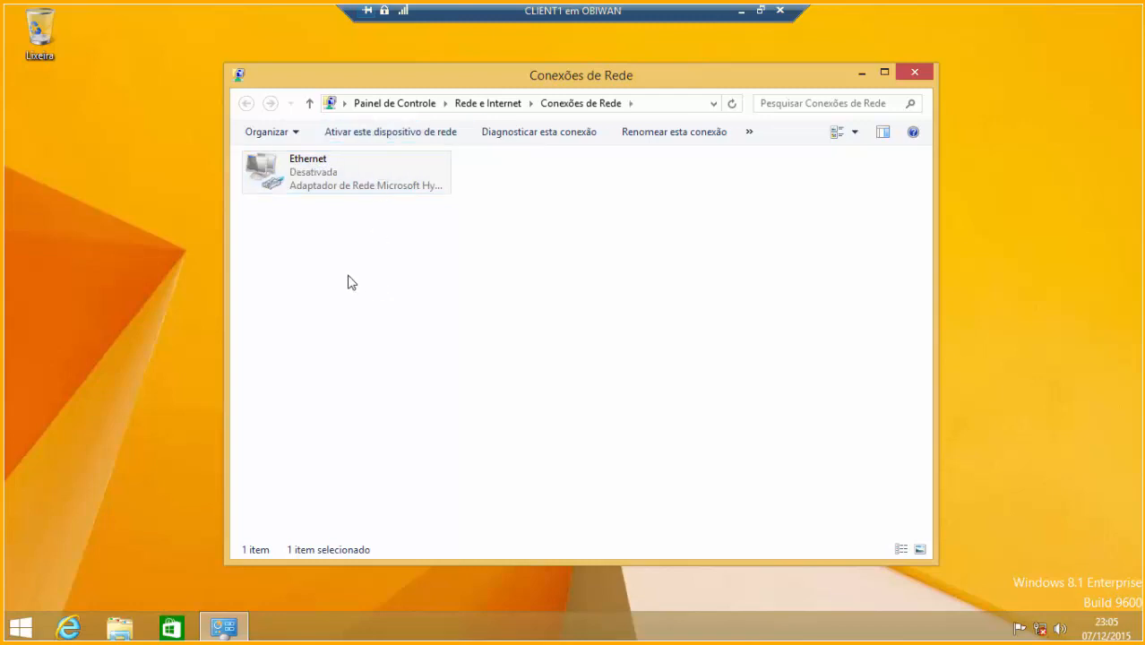
{"action": "left_click", "coordinate": [327, 183]}
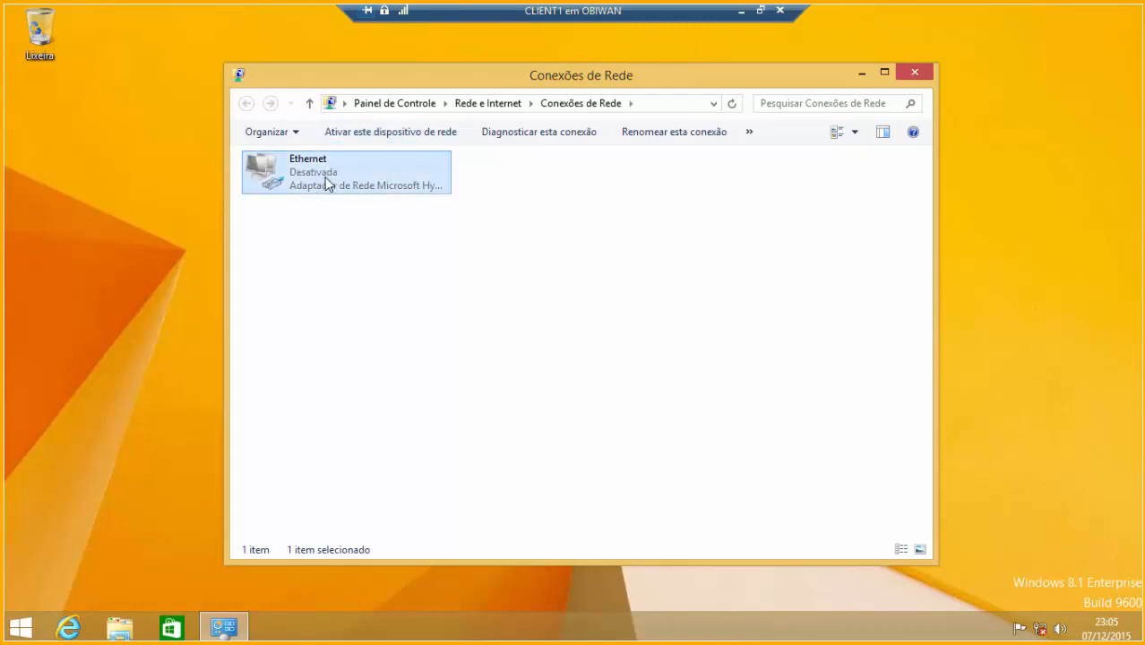
{"action": "left_click", "coordinate": [380, 134]}
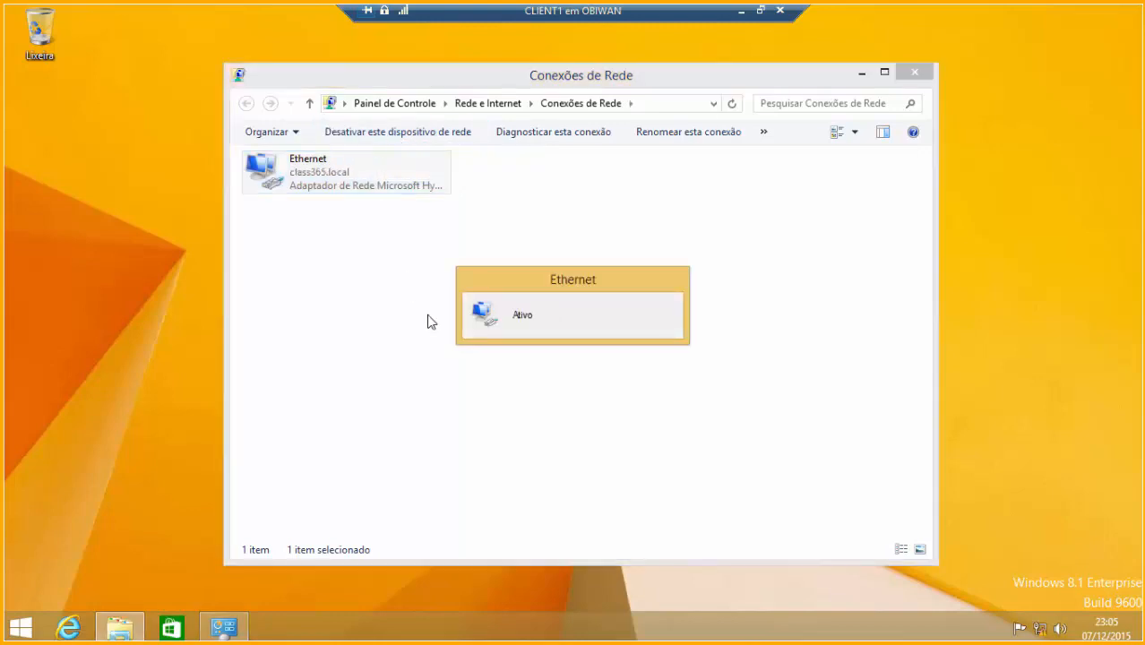
{"action": "double_click", "coordinate": [356, 188]}
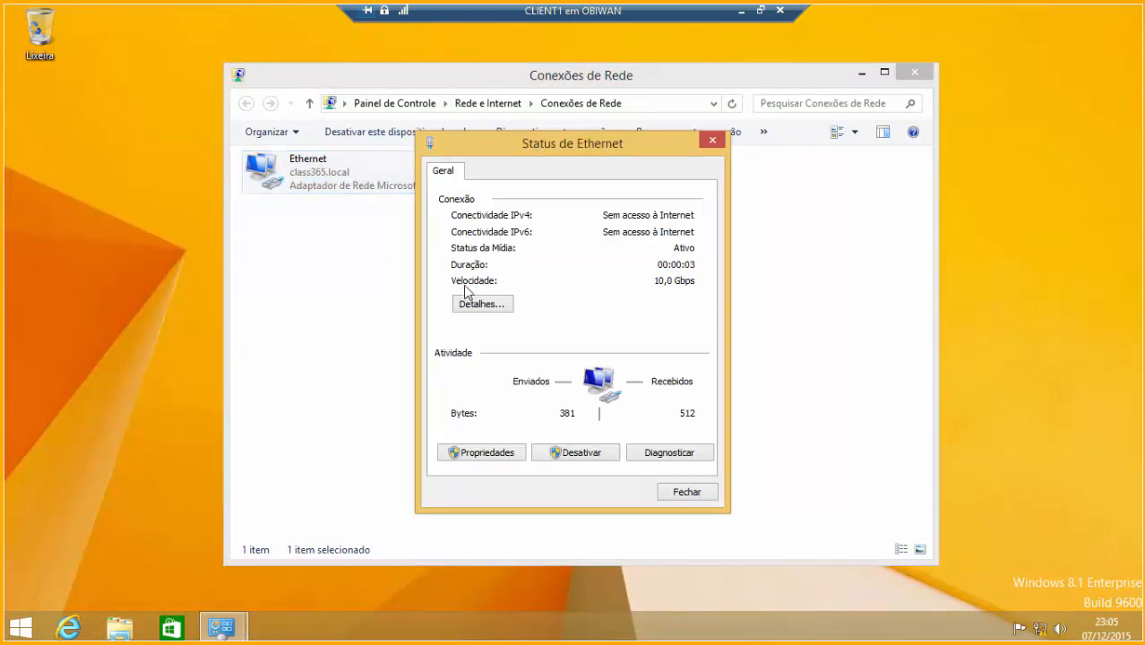
{"action": "left_click", "coordinate": [477, 306]}
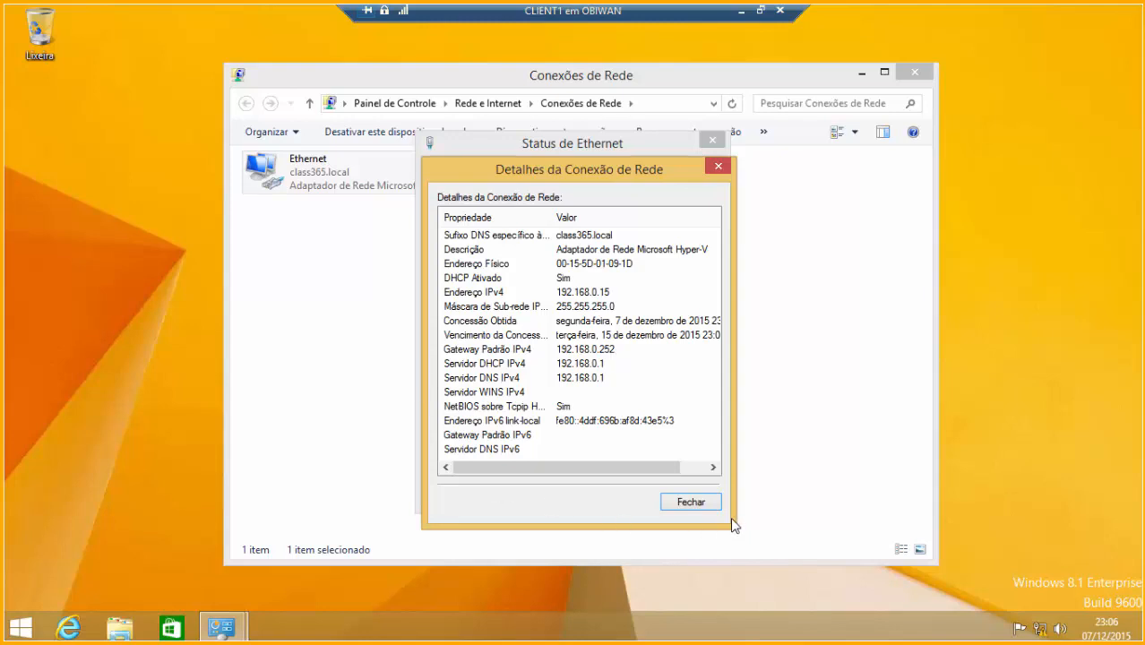
{"action": "left_click", "coordinate": [702, 505]}
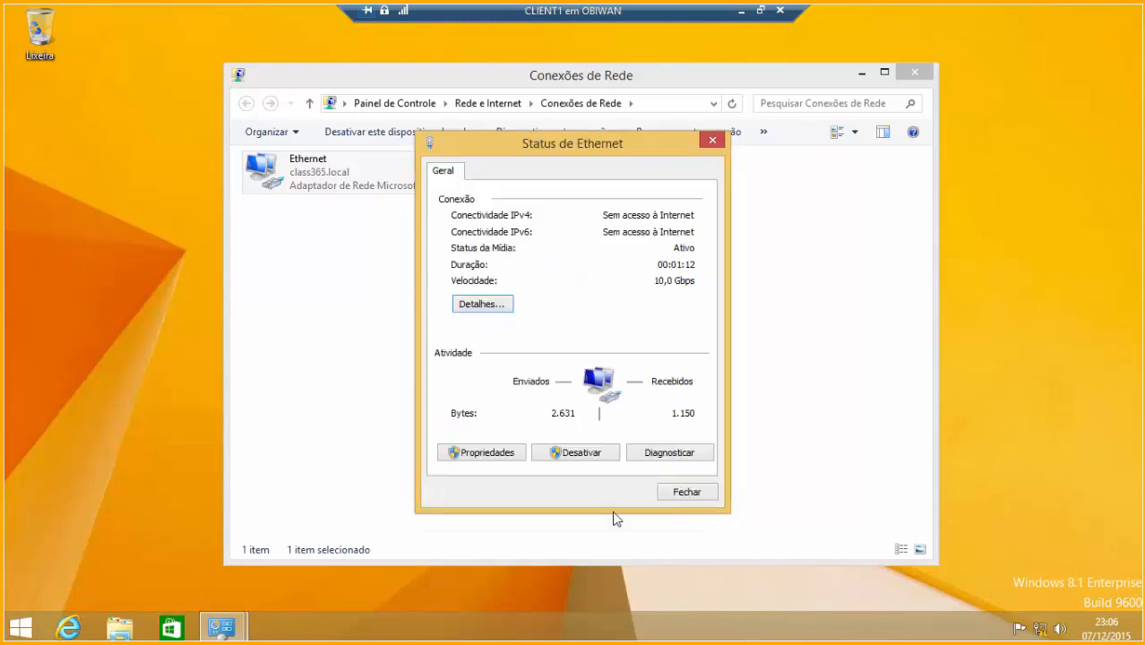
{"action": "left_click", "coordinate": [699, 491]}
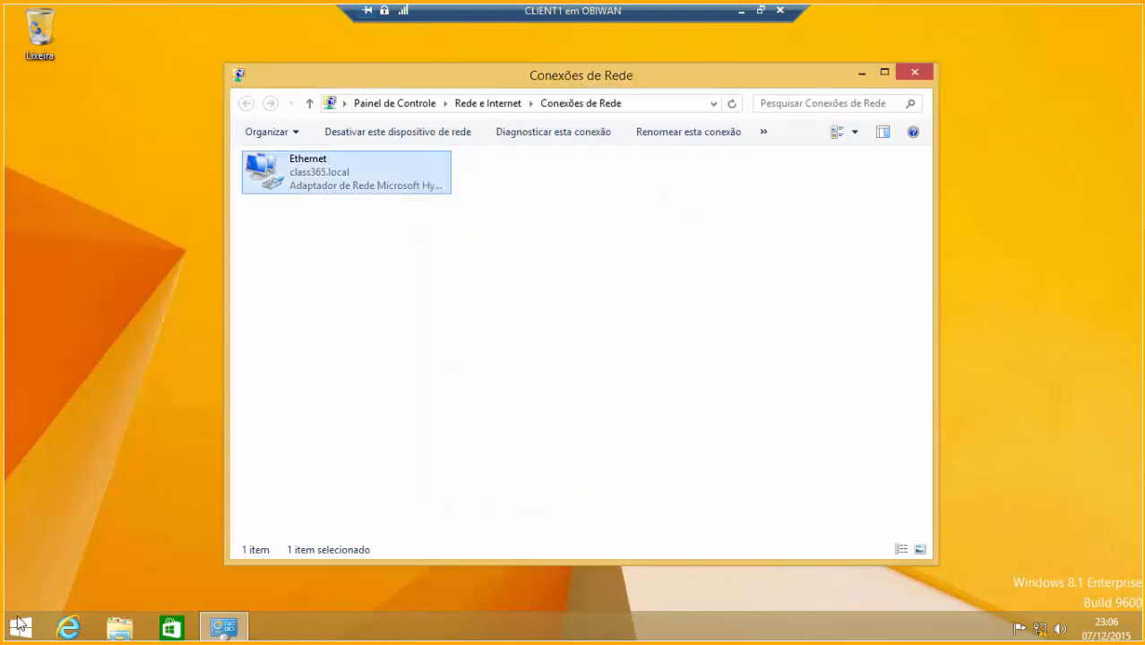
Open an elevated command prompt on CLIENT1 and list the adapters' DHCP class IDs with ipconfig /showclassid *.
{"action": "left_click", "coordinate": [20, 629]}
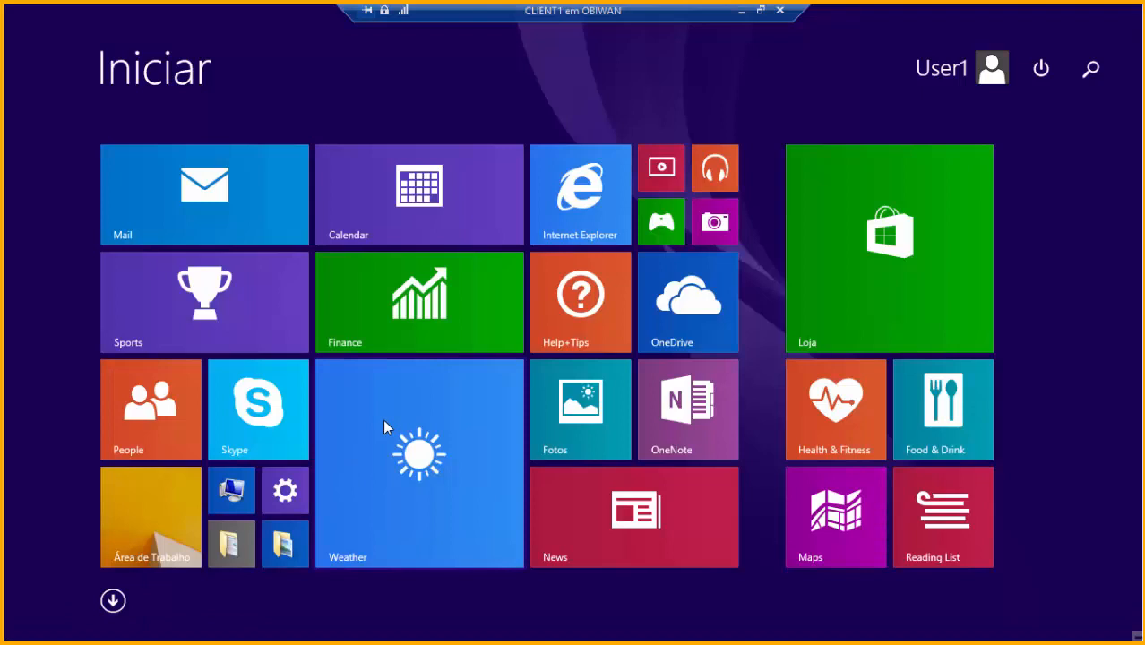
{"action": "type", "text": "cmd"}
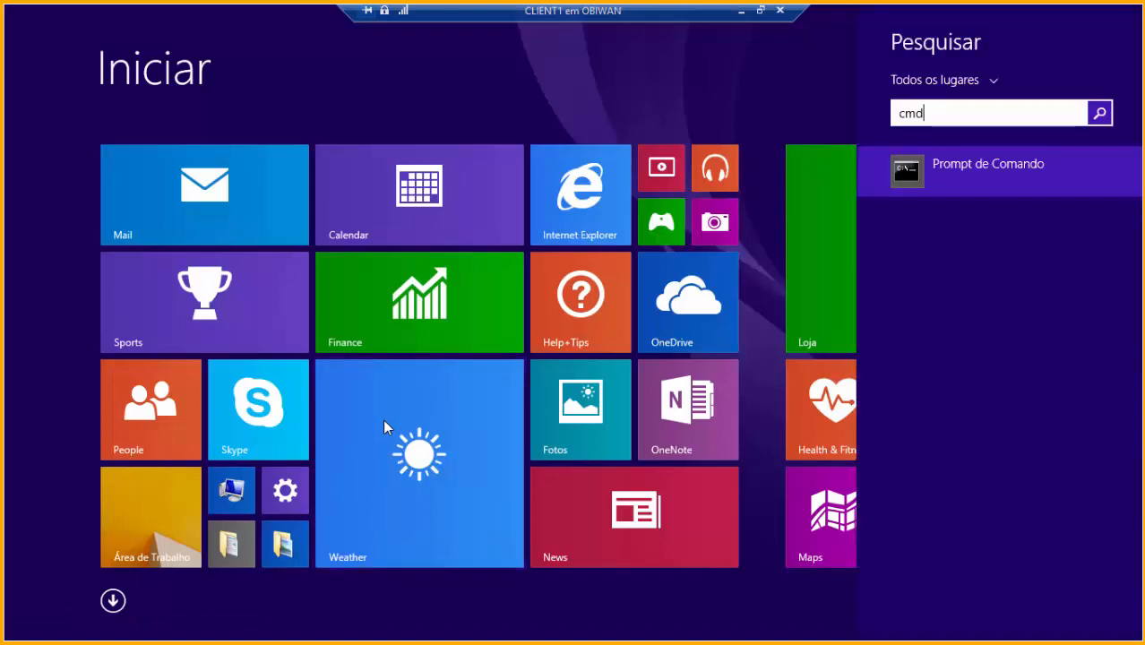
{"action": "key", "text": "ctrl+shift+Return"}
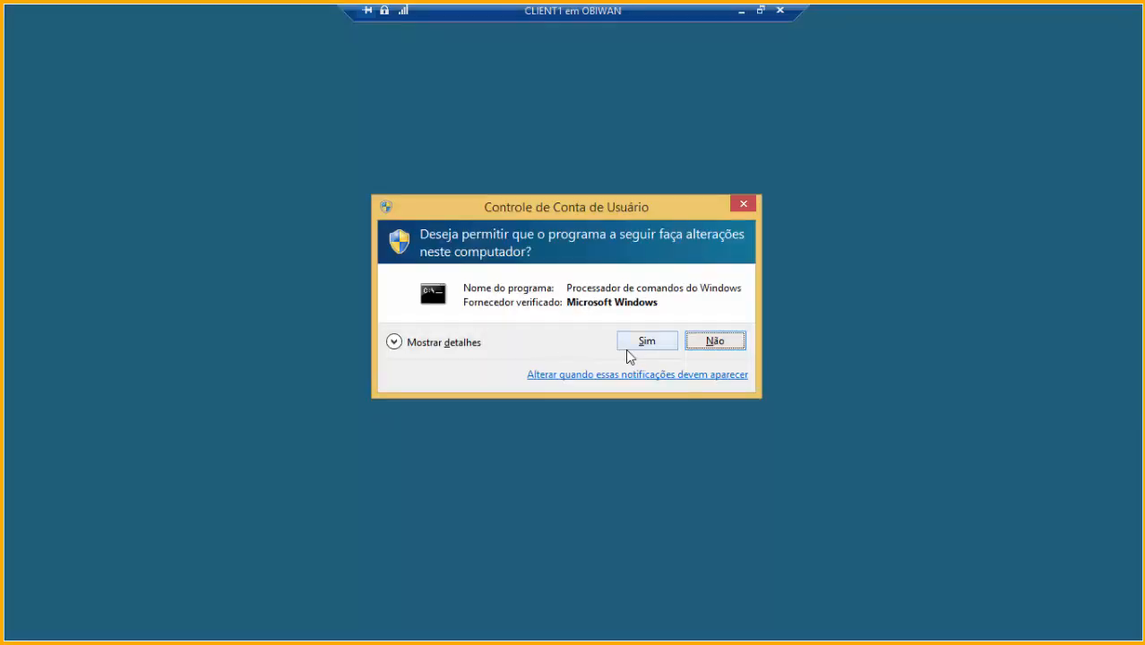
{"action": "left_click", "coordinate": [640, 341]}
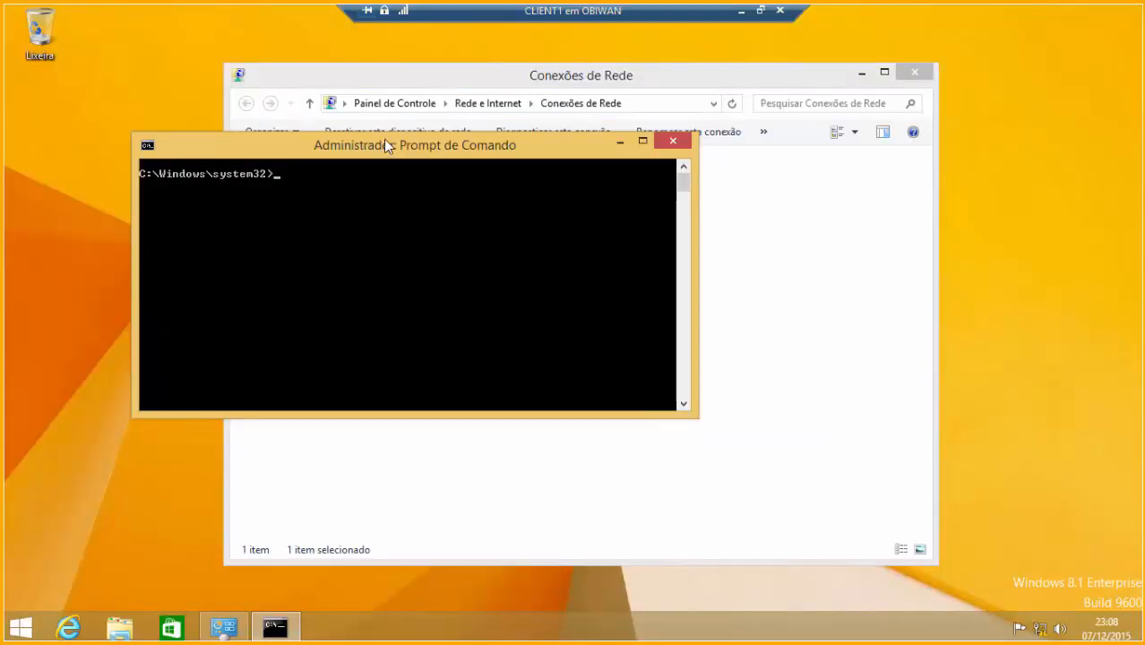
{"action": "type", "text": "ipconfig "}
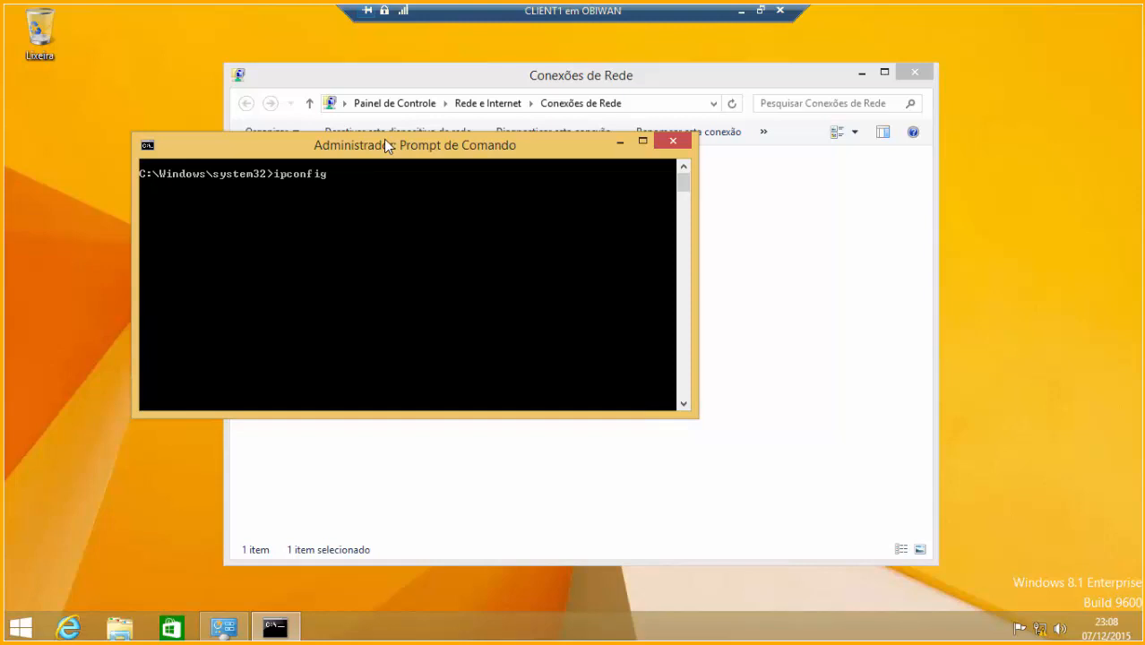
{"action": "type", "text": "/showclassid"}
{"action": "type", "text": "*"}
{"action": "key", "text": "Return"}
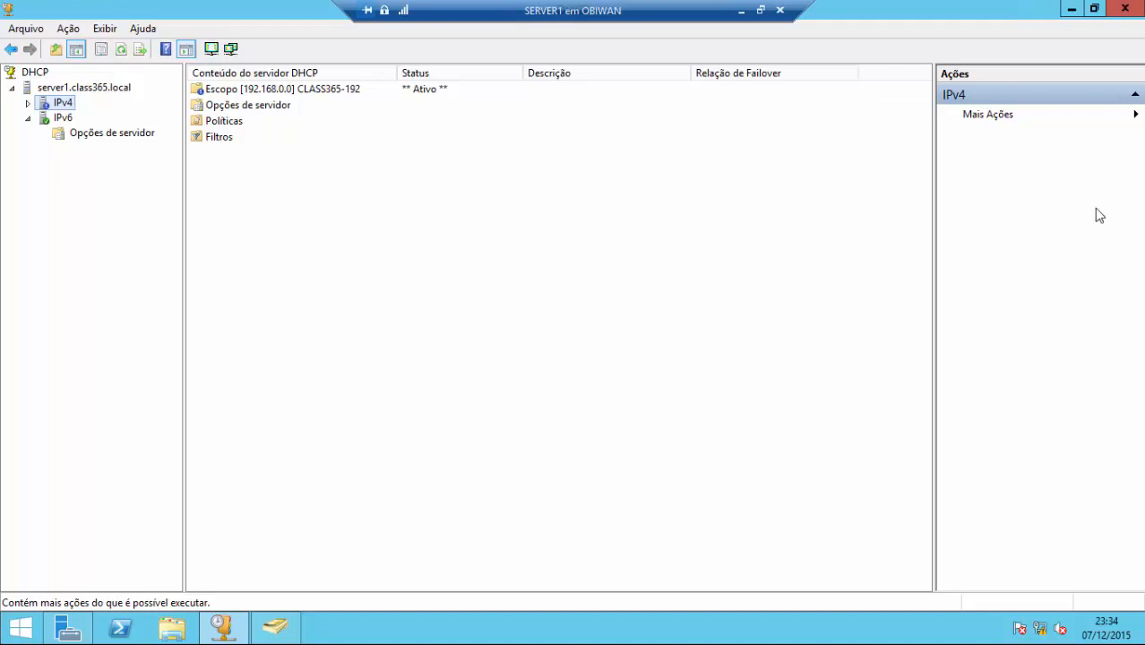
On SERVER1, start a new IPv4 DHCP user class with display name Suporte and description Classe para Suporte Tecnico.
{"action": "left_click", "coordinate": [27, 103]}
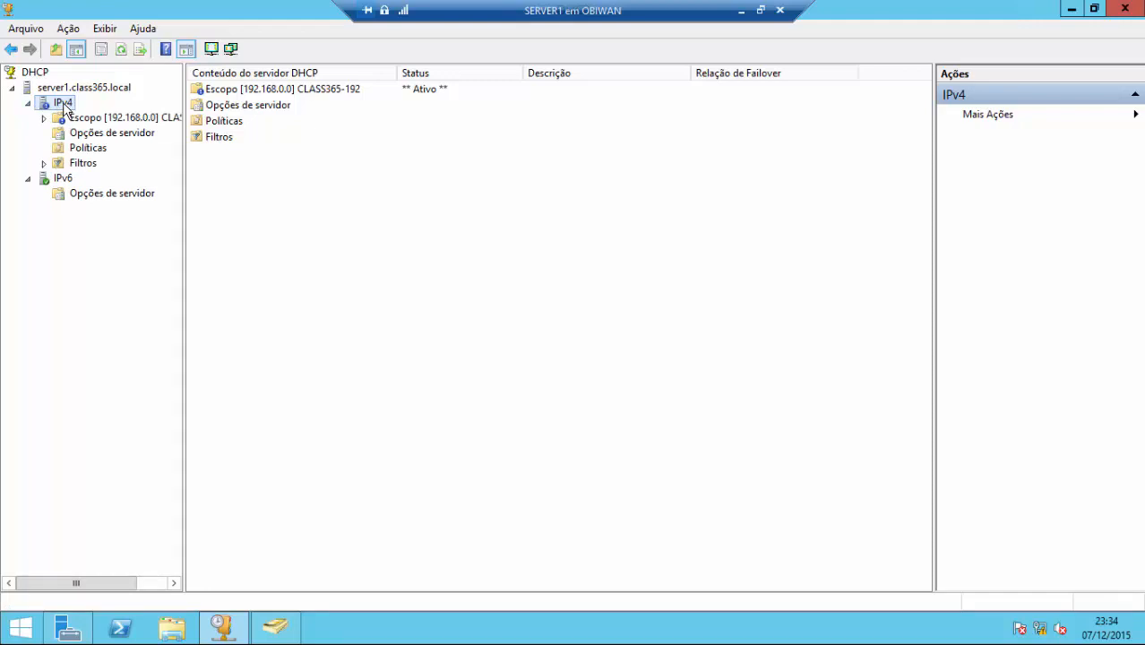
{"action": "right_click", "coordinate": [63, 102]}
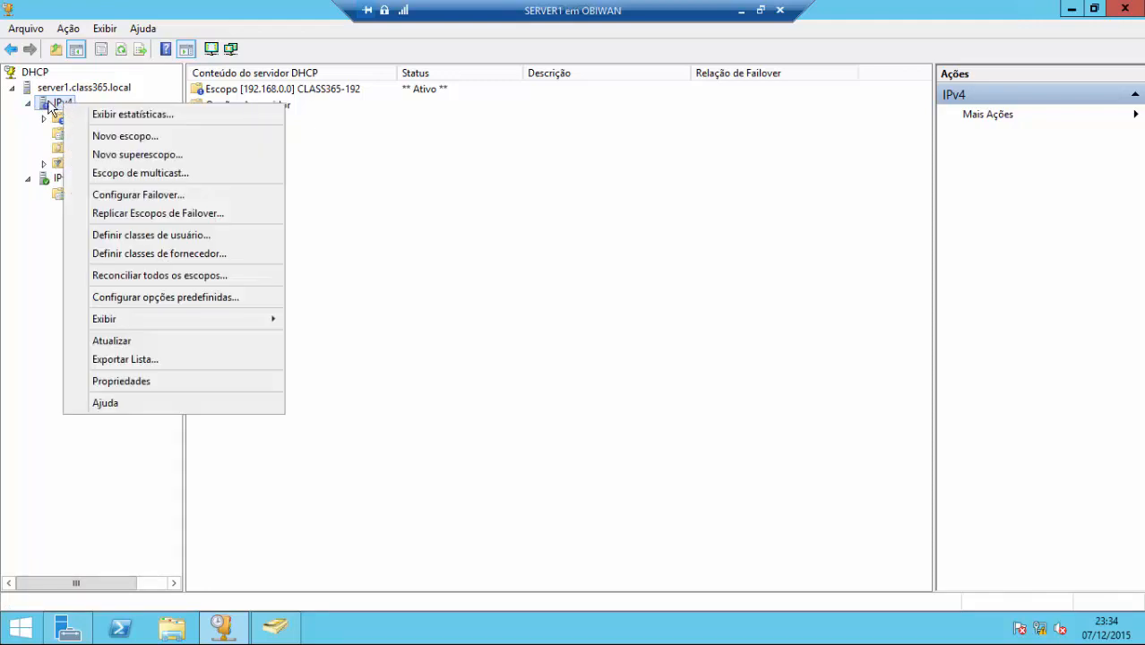
{"action": "left_click", "coordinate": [185, 237]}
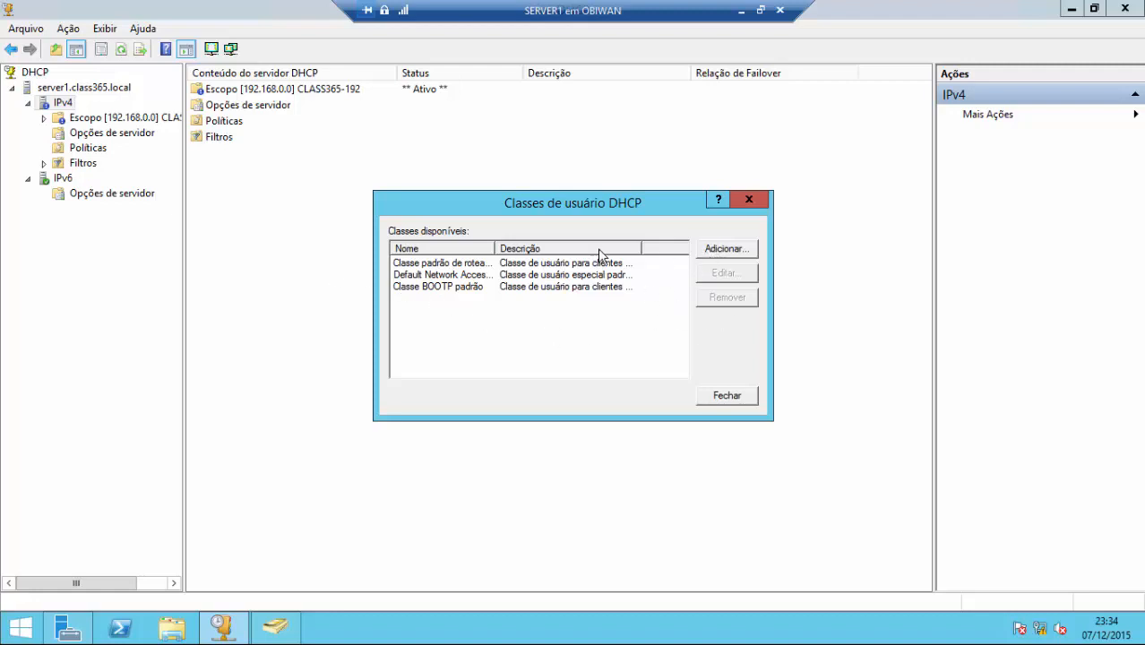
{"action": "left_click", "coordinate": [724, 251]}
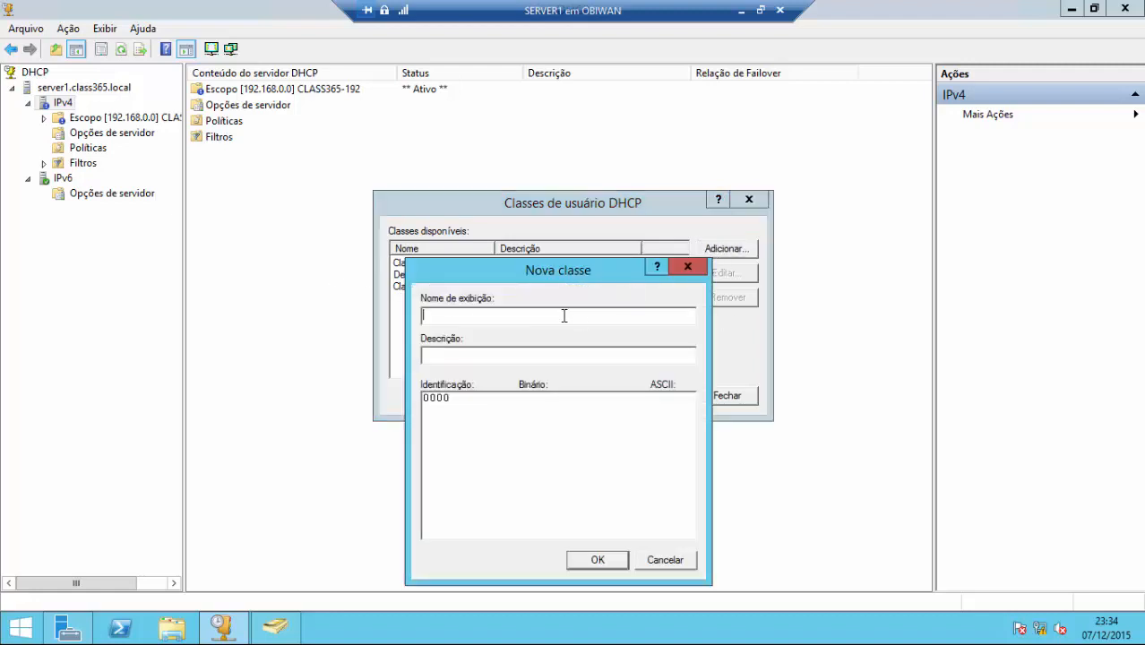
{"action": "type", "text": "Suporte"}
{"action": "left_click_drag", "start_coordinate": [511, 276], "coordinate": [576, 259]}
{"action": "left_click", "coordinate": [509, 347]}
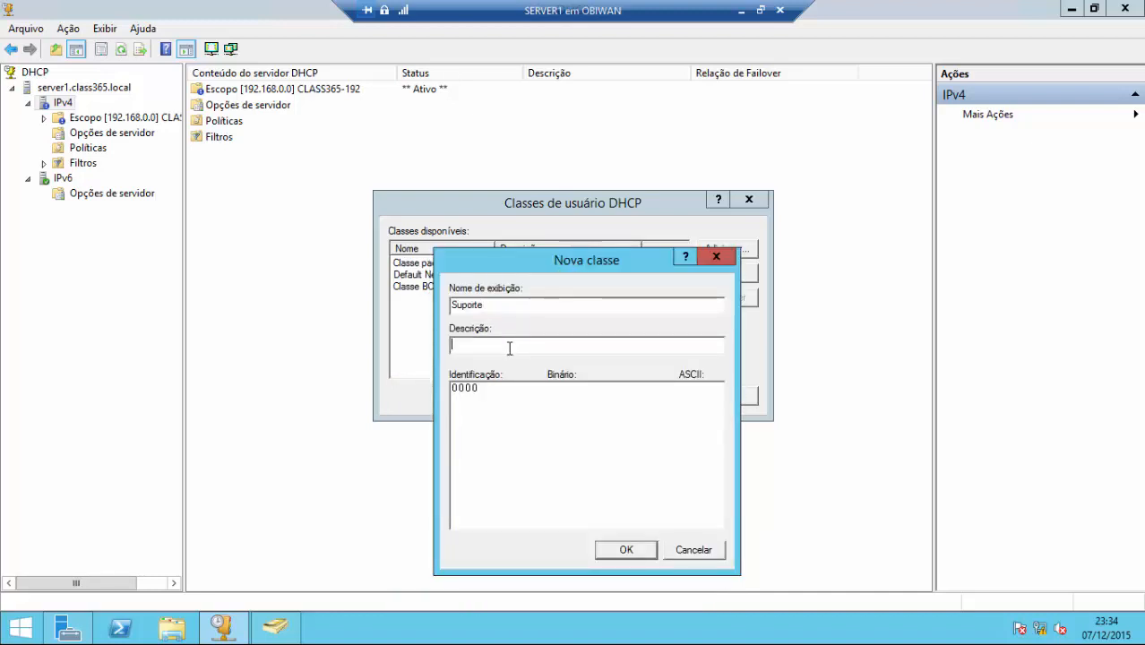
{"action": "type", "text": "Classe para Suporte Tecnico"}
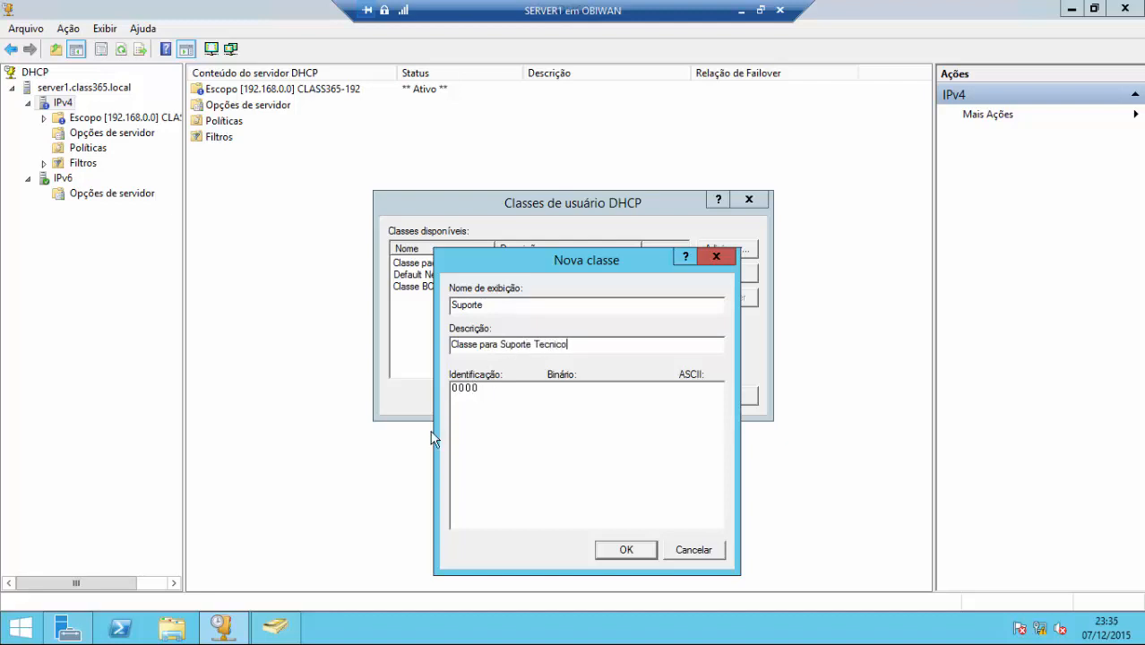
Set the new user class's ASCII identification to suporte, save the class, and close the DHCP user classes window.
{"action": "left_click", "coordinate": [685, 390]}
{"action": "type", "text": "suporte"}
{"action": "left_click", "coordinate": [626, 550]}
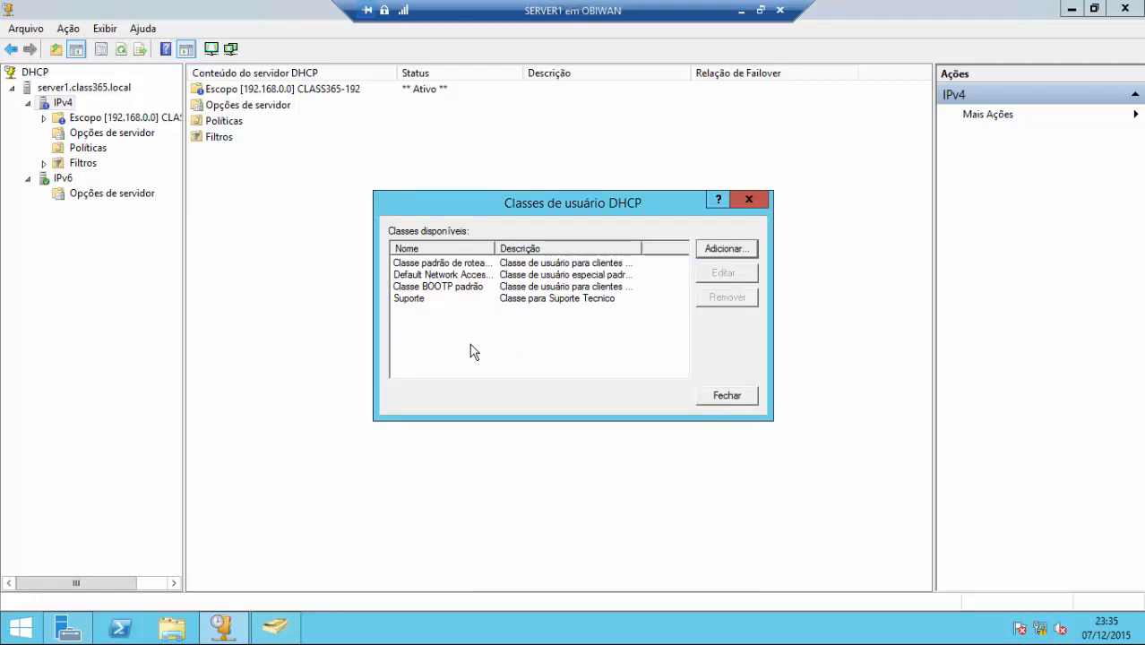
{"action": "left_click", "coordinate": [735, 399]}
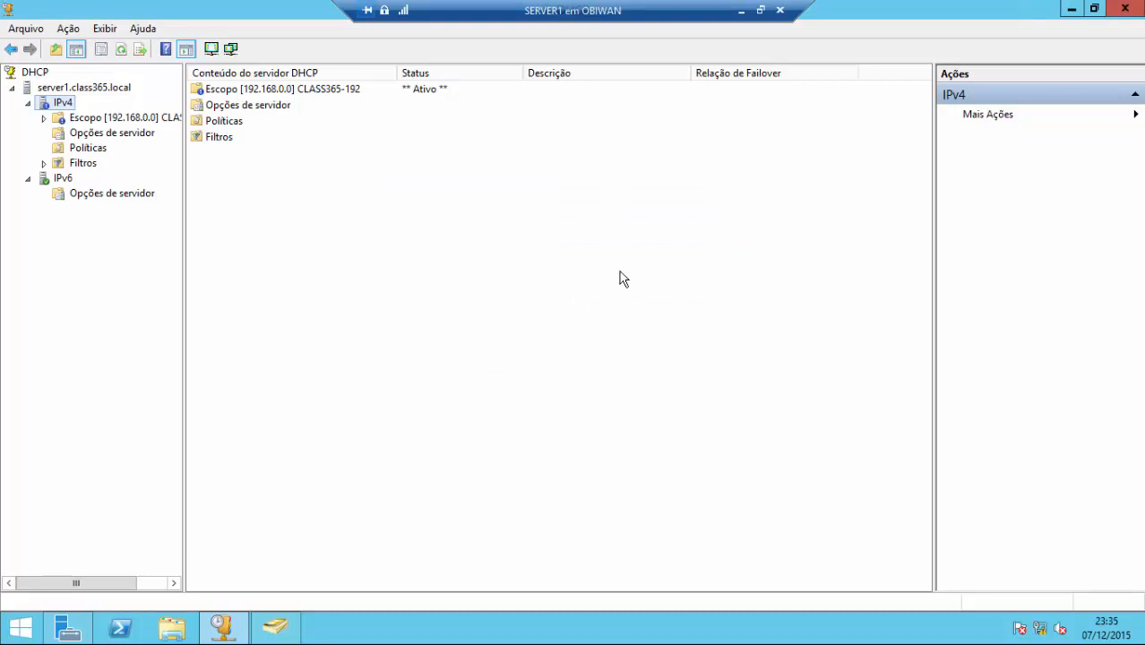
Start a new server-level IPv4 DHCP policy named Classe Suporte and proceed to its conditions.
{"action": "left_click", "coordinate": [90, 150]}
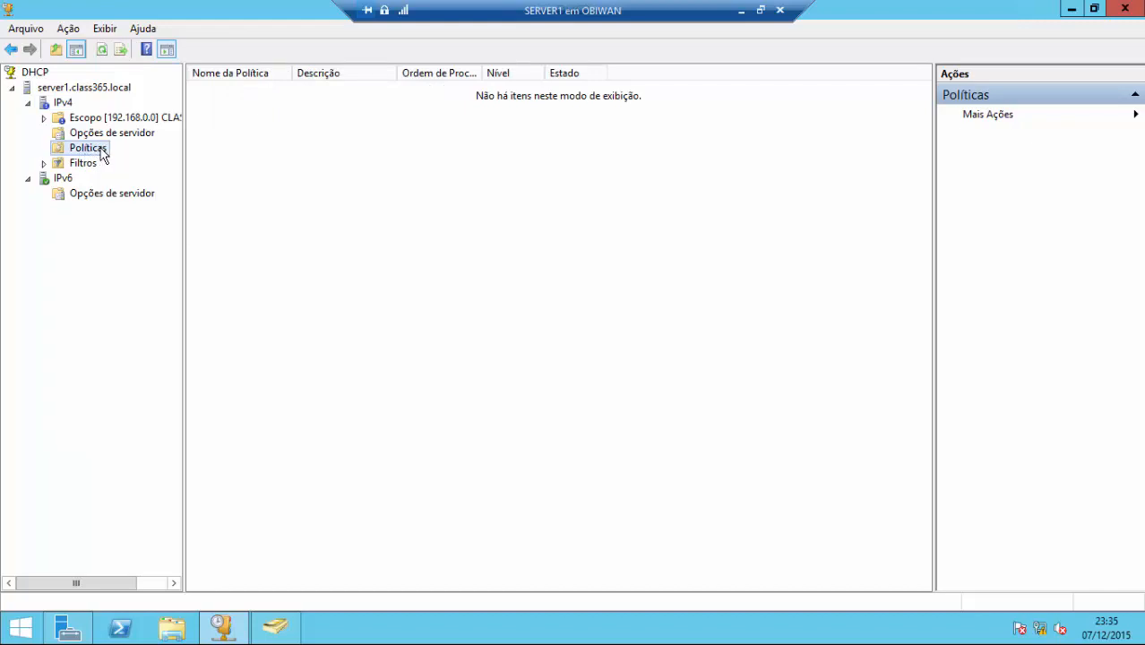
{"action": "right_click", "coordinate": [101, 154]}
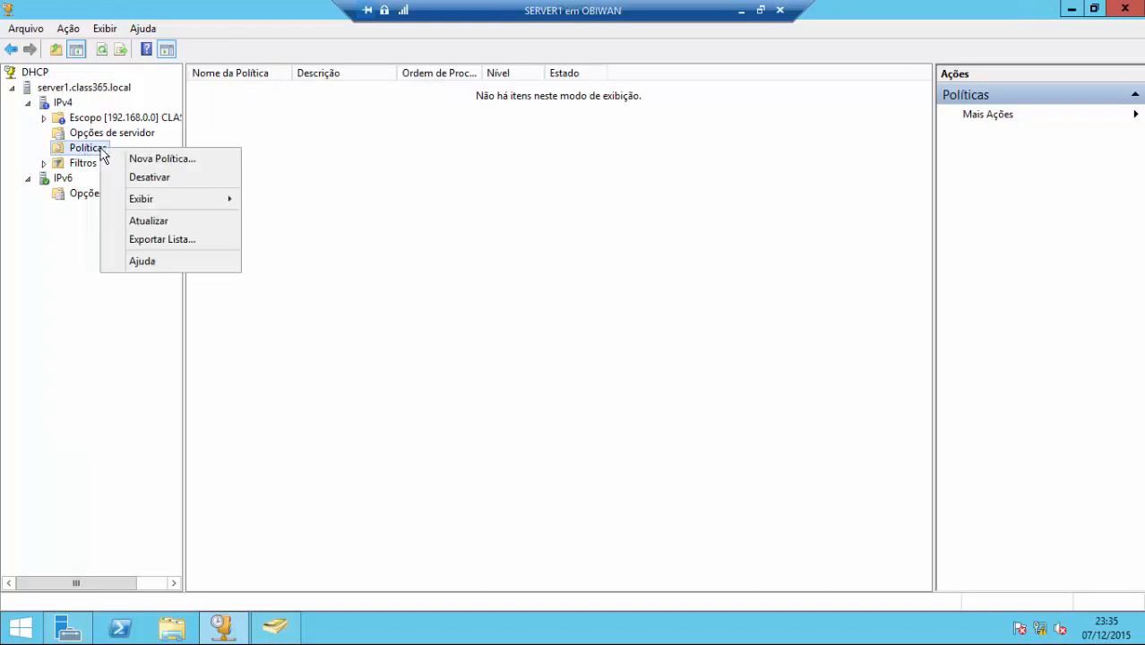
{"action": "left_click", "coordinate": [173, 167]}
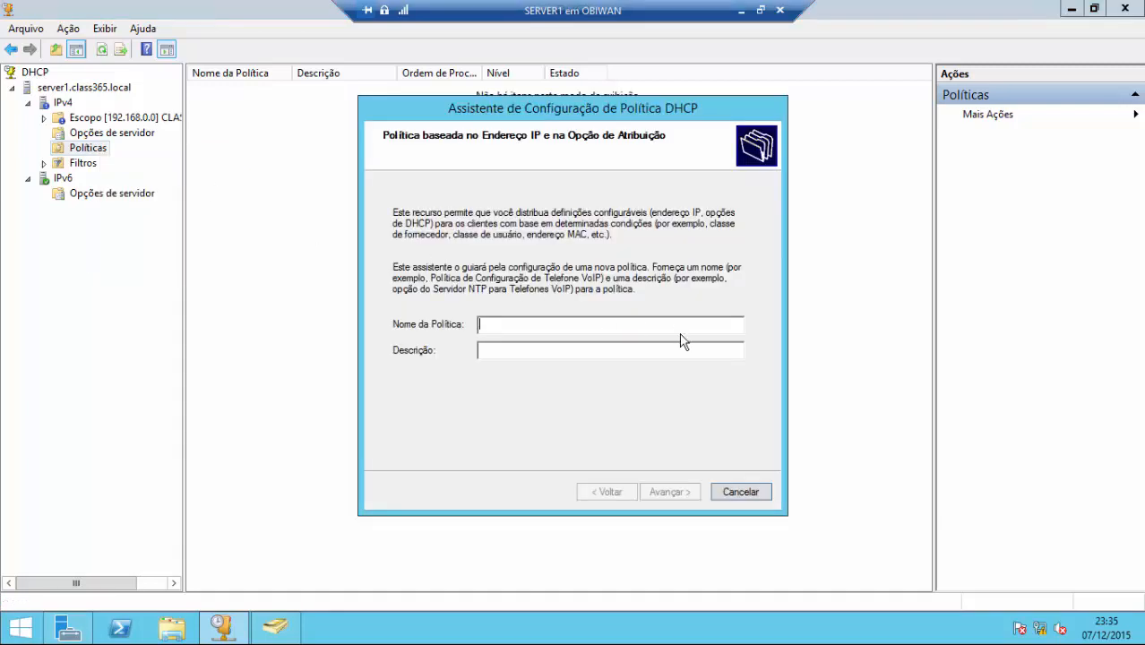
{"action": "type", "text": "Cl"}
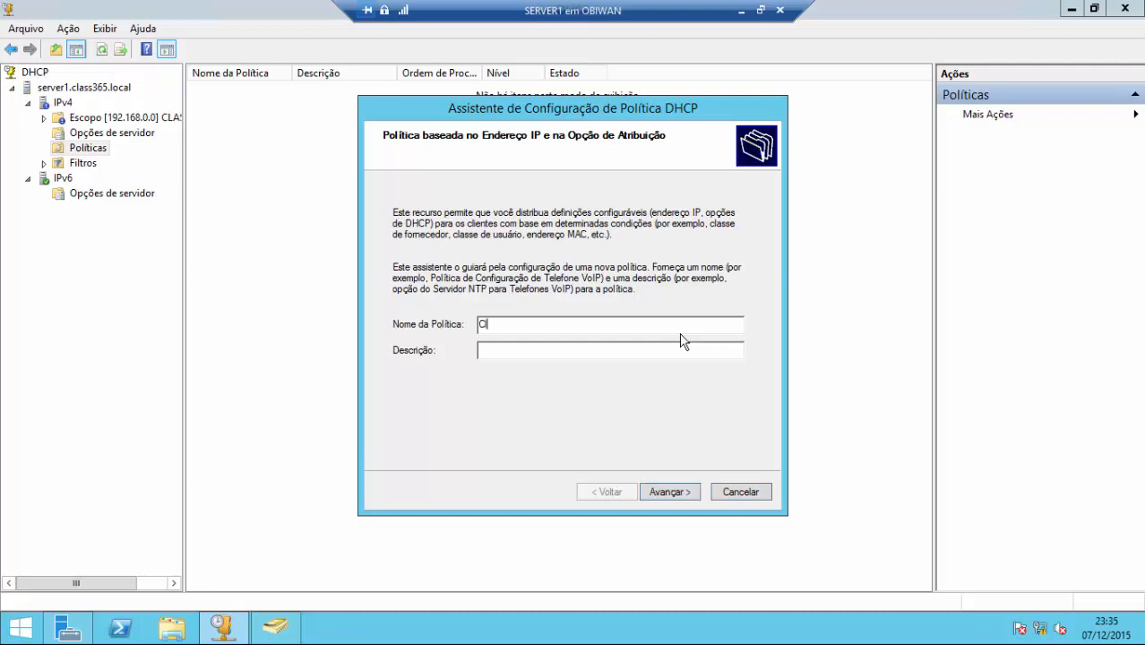
{"action": "type", "text": "asse Suporte"}
{"action": "left_click", "coordinate": [678, 491]}
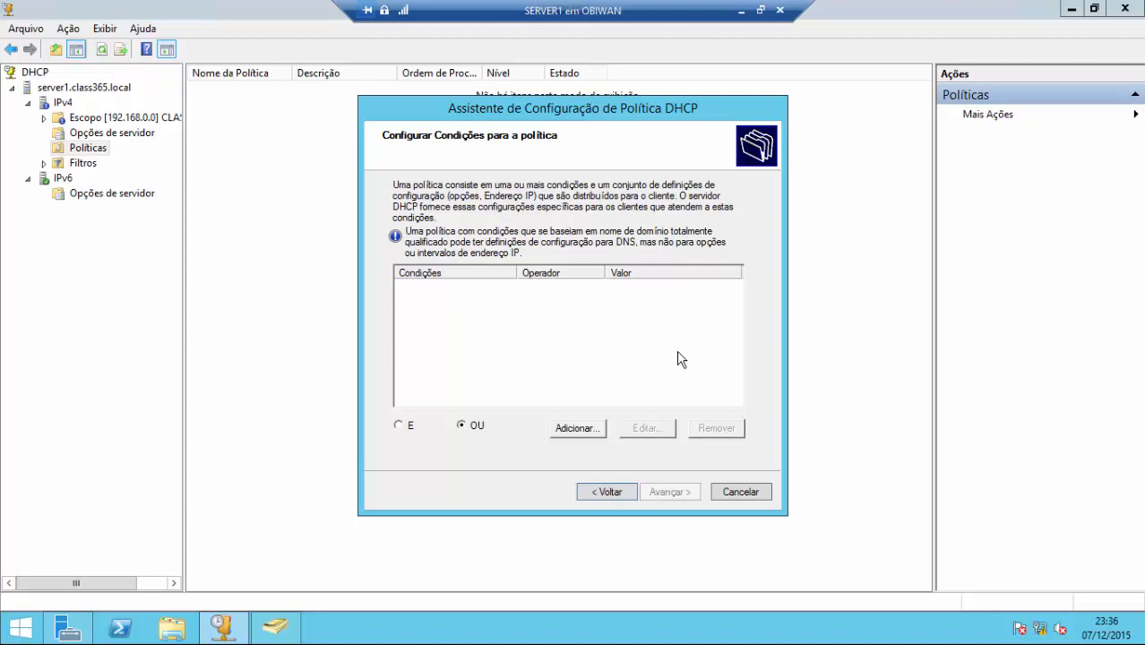
Add a policy condition requiring the user class to equal Suporte and proceed to the policy settings.
{"action": "left_click", "coordinate": [574, 430]}
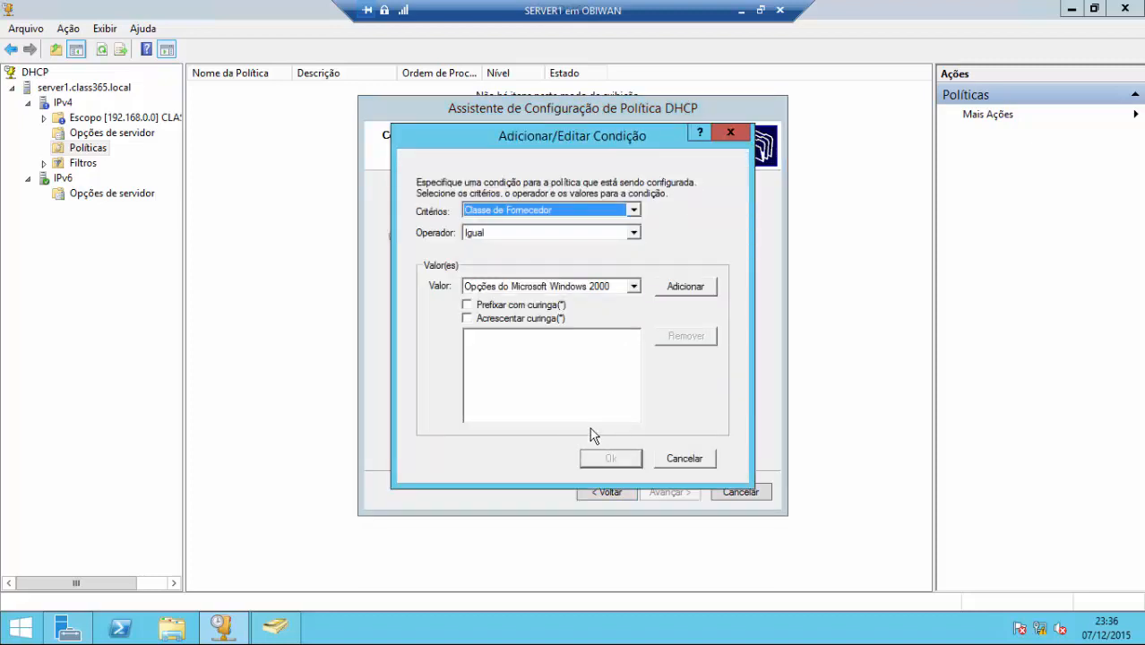
{"action": "left_click", "coordinate": [634, 211]}
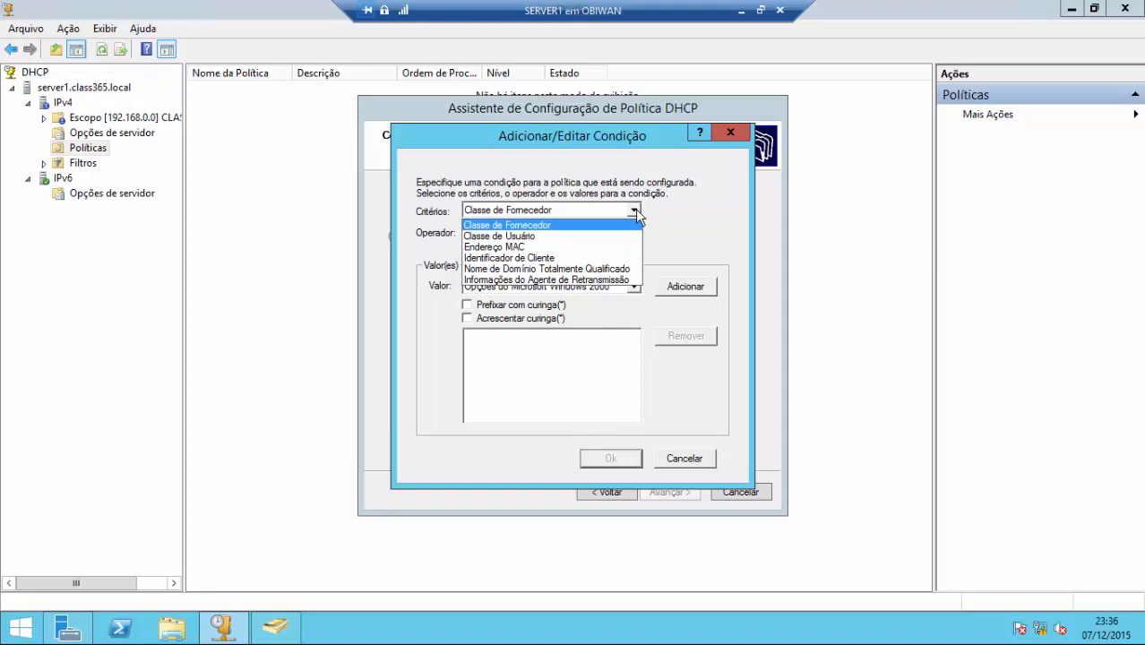
{"action": "left_click", "coordinate": [566, 236]}
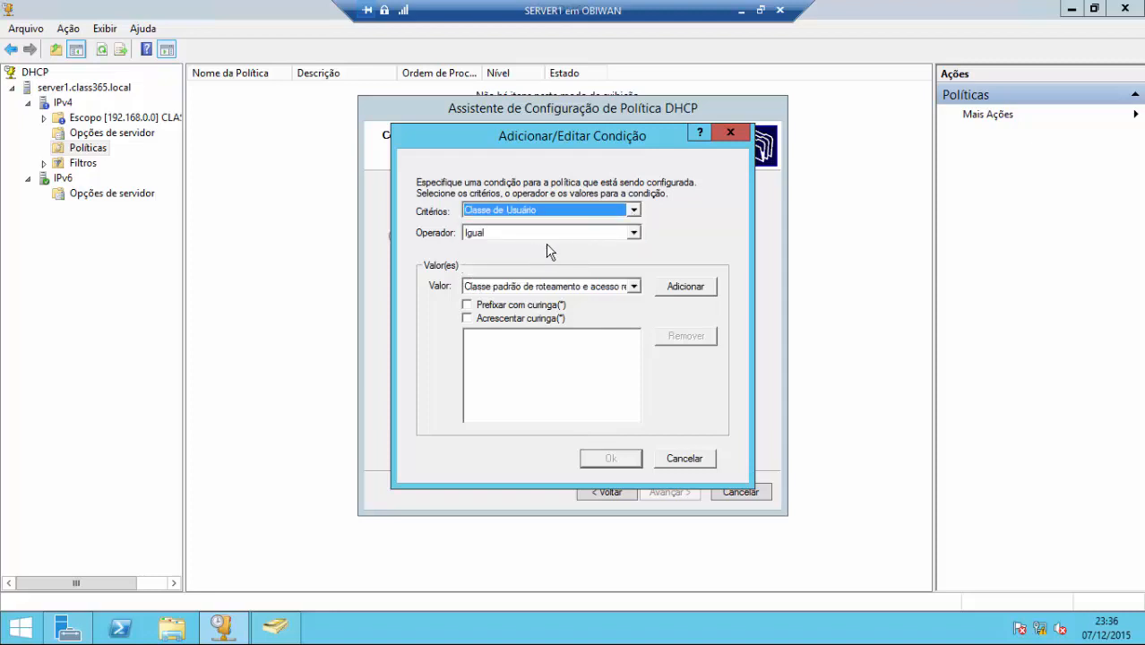
{"action": "left_click", "coordinate": [634, 286]}
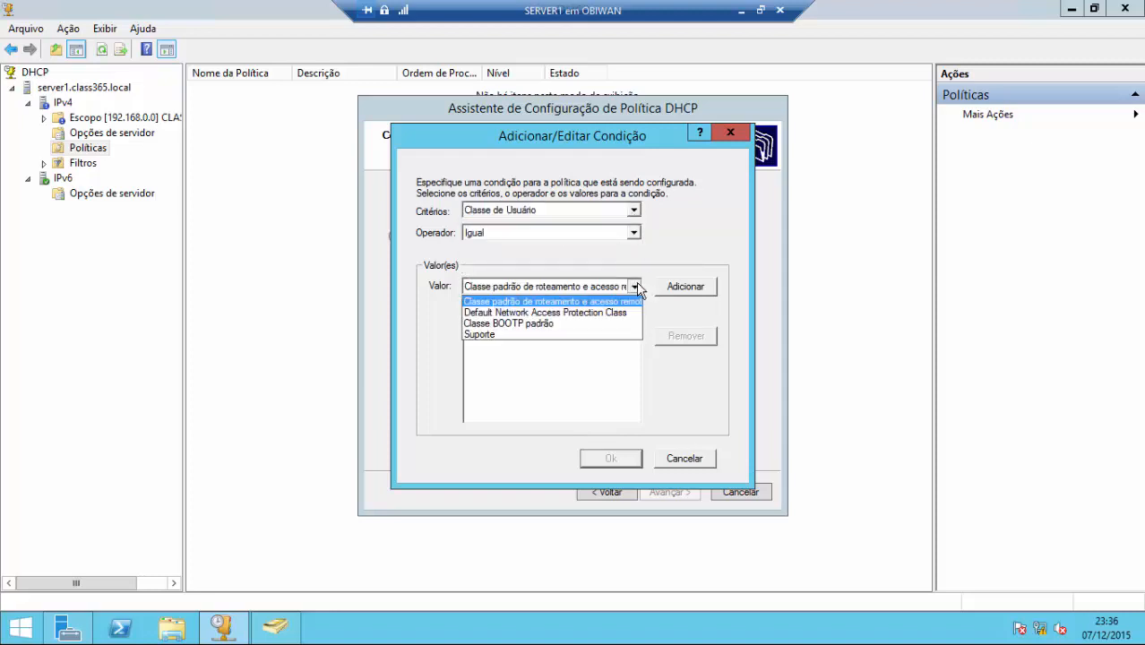
{"action": "left_click", "coordinate": [505, 335]}
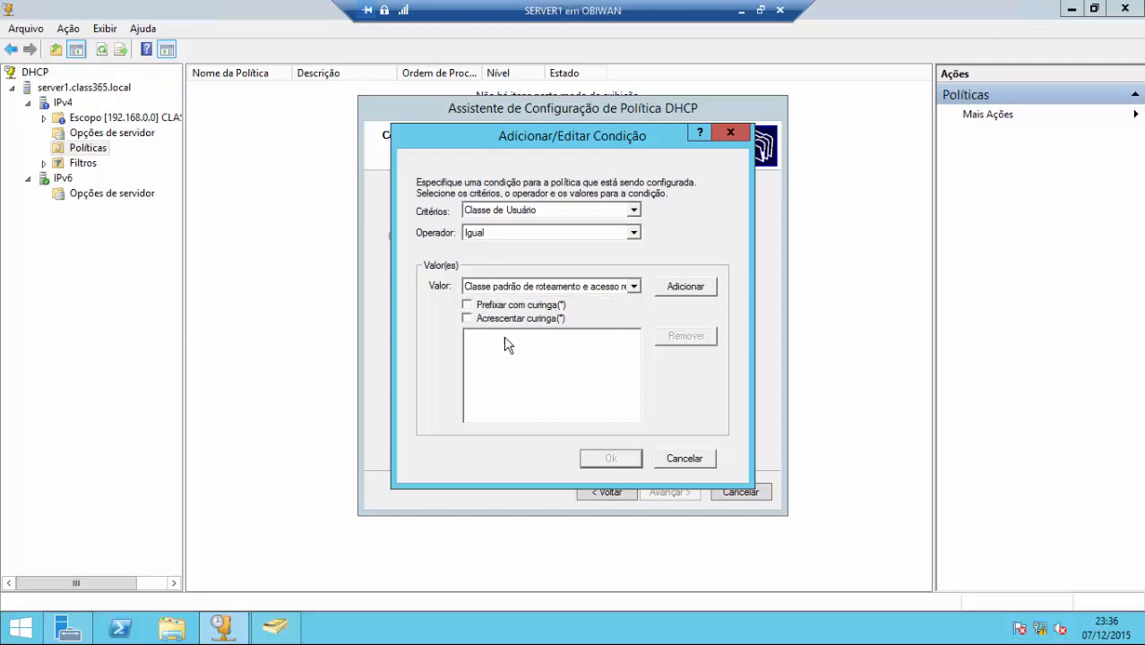
{"action": "left_click", "coordinate": [681, 290]}
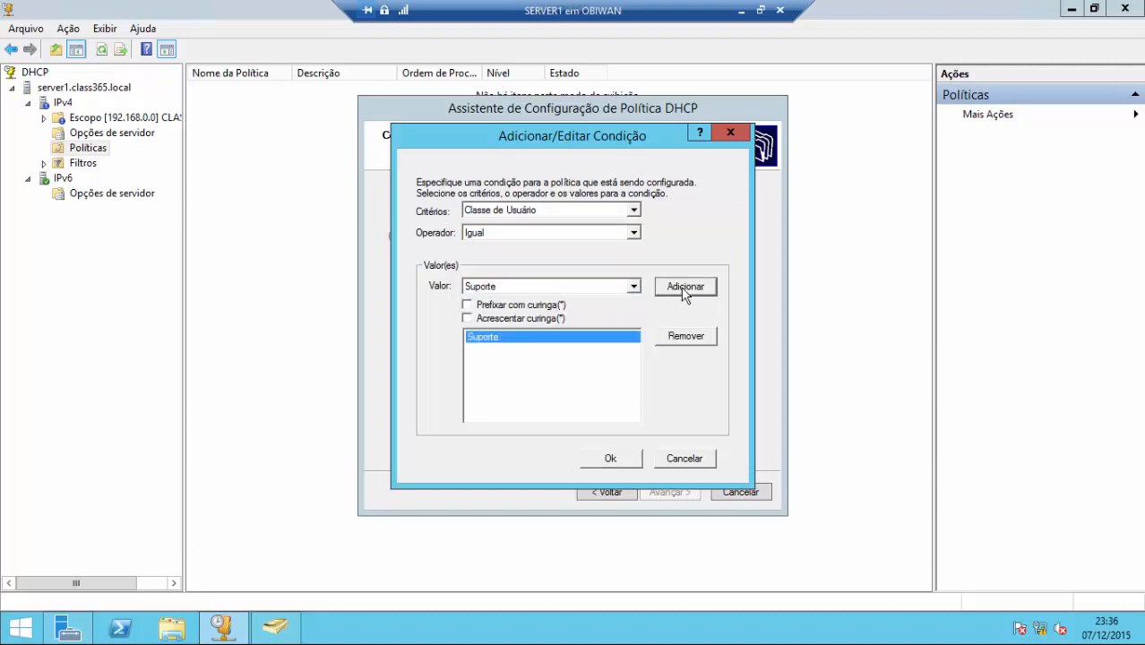
{"action": "left_click", "coordinate": [610, 460]}
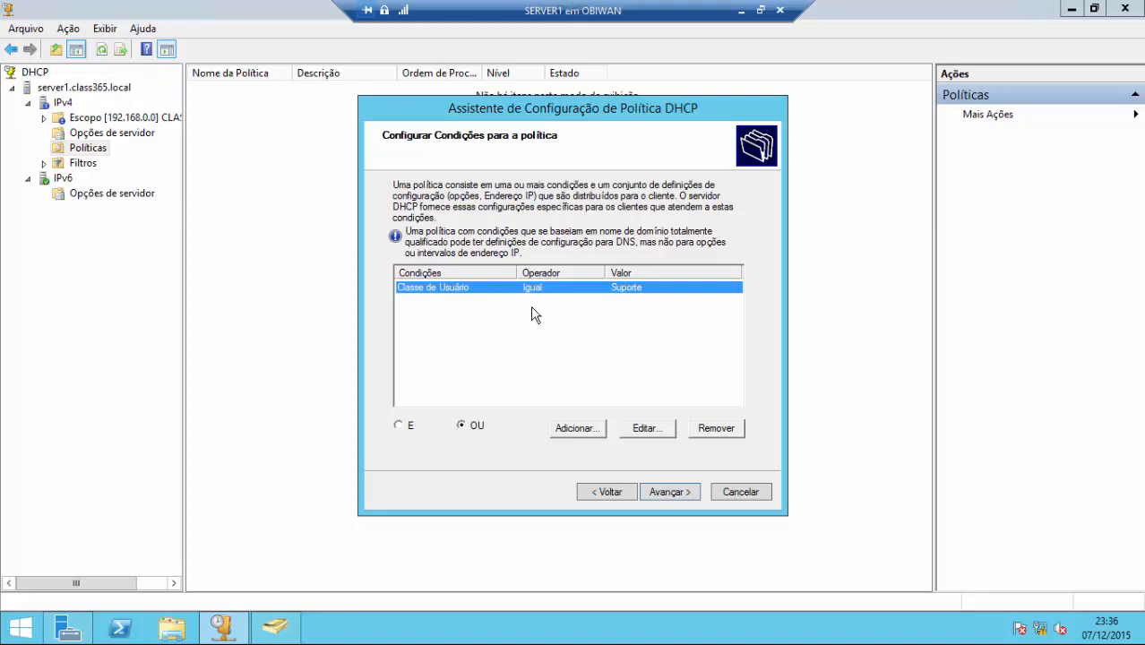
{"action": "left_click", "coordinate": [670, 492]}
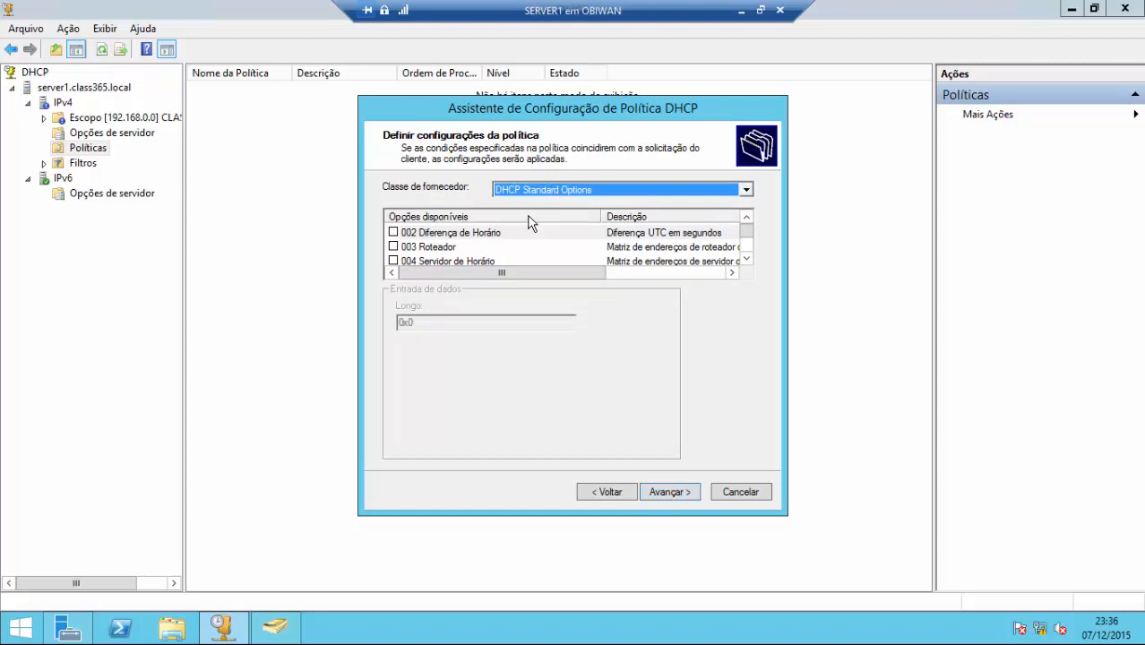
Enable option 003 Roteador in the policy with IP address 192.168.0.250 and finish the policy wizard.
{"action": "left_click", "coordinate": [393, 248]}
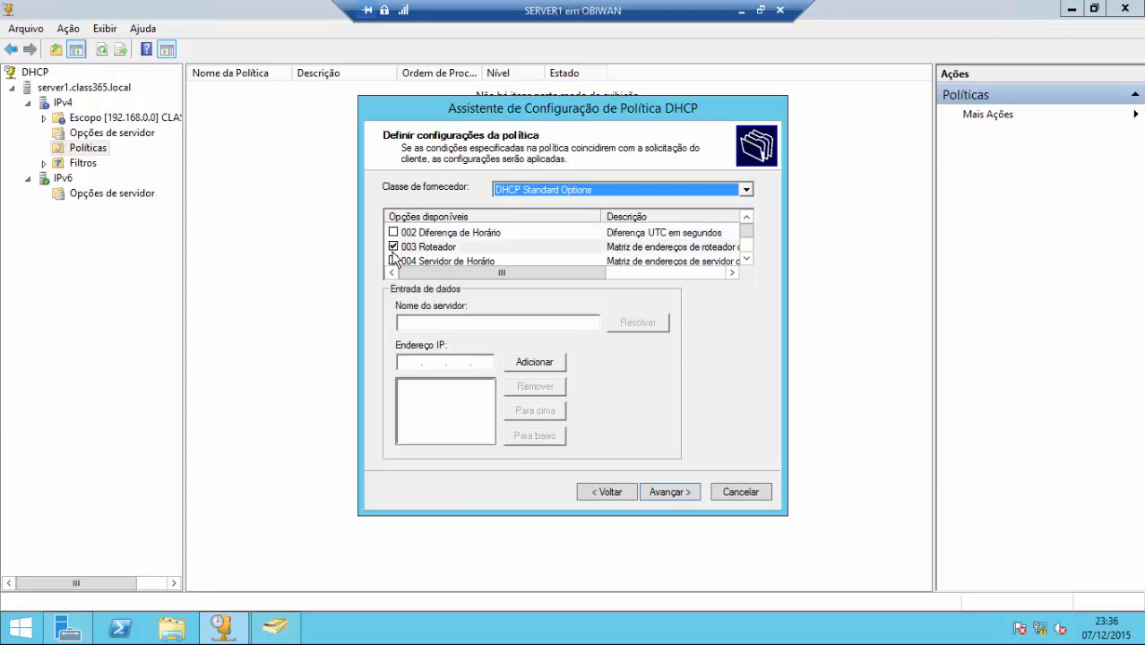
{"action": "left_click", "coordinate": [408, 361]}
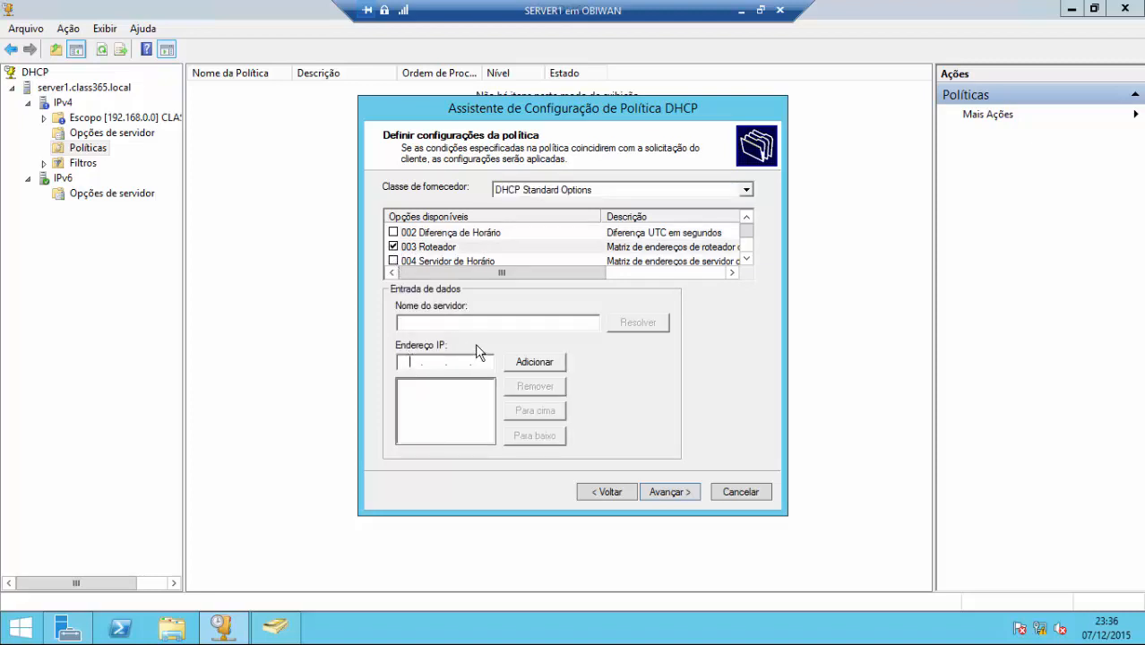
{"action": "type", "text": "192.168.0.250"}
{"action": "left_click", "coordinate": [529, 367]}
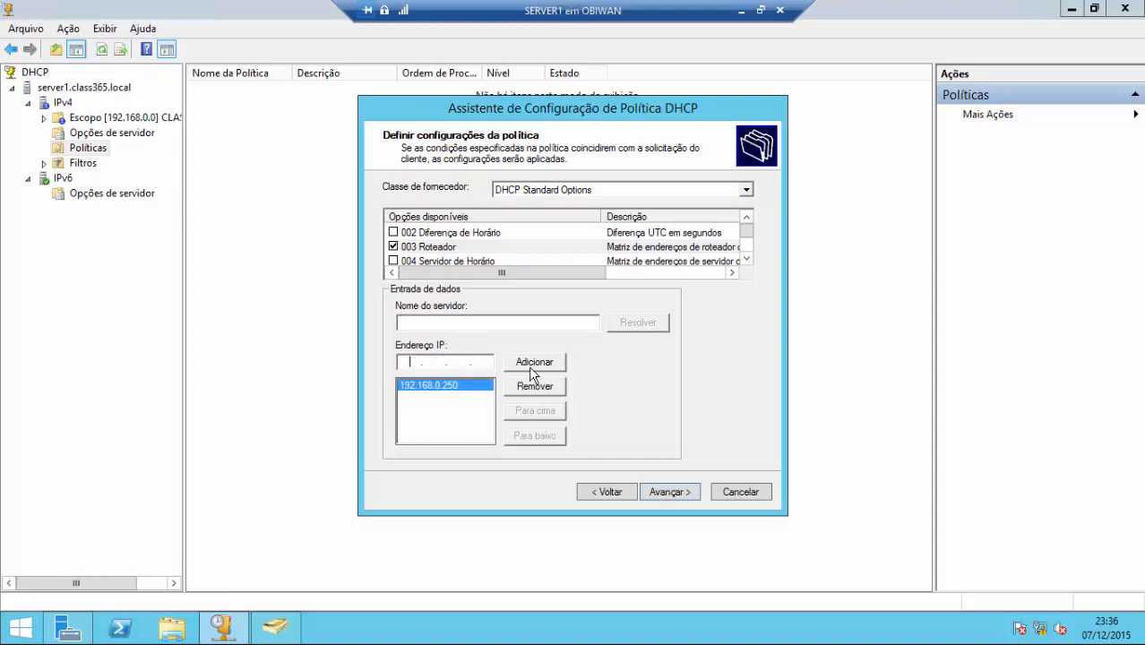
{"action": "left_click", "coordinate": [677, 494]}
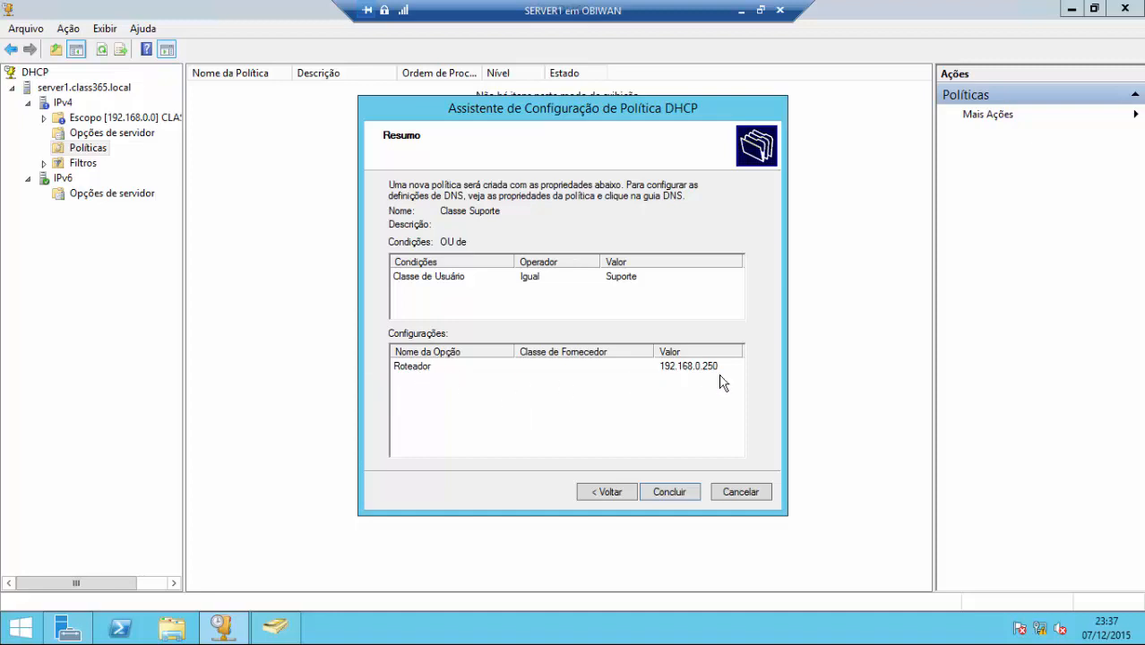
{"action": "left_click", "coordinate": [676, 497]}
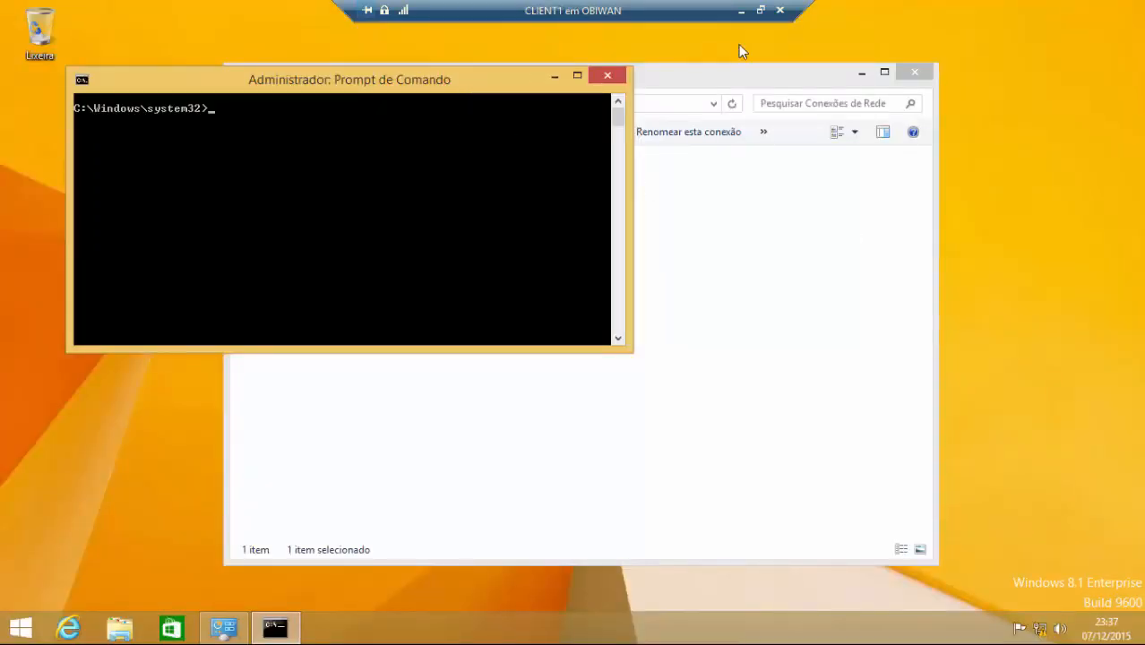
On CLIENT1, assign the DHCP class ID suporte to all adapters with ipconfig /setclassid * suporte.
{"action": "type", "text": "ipconfig /setclass"}
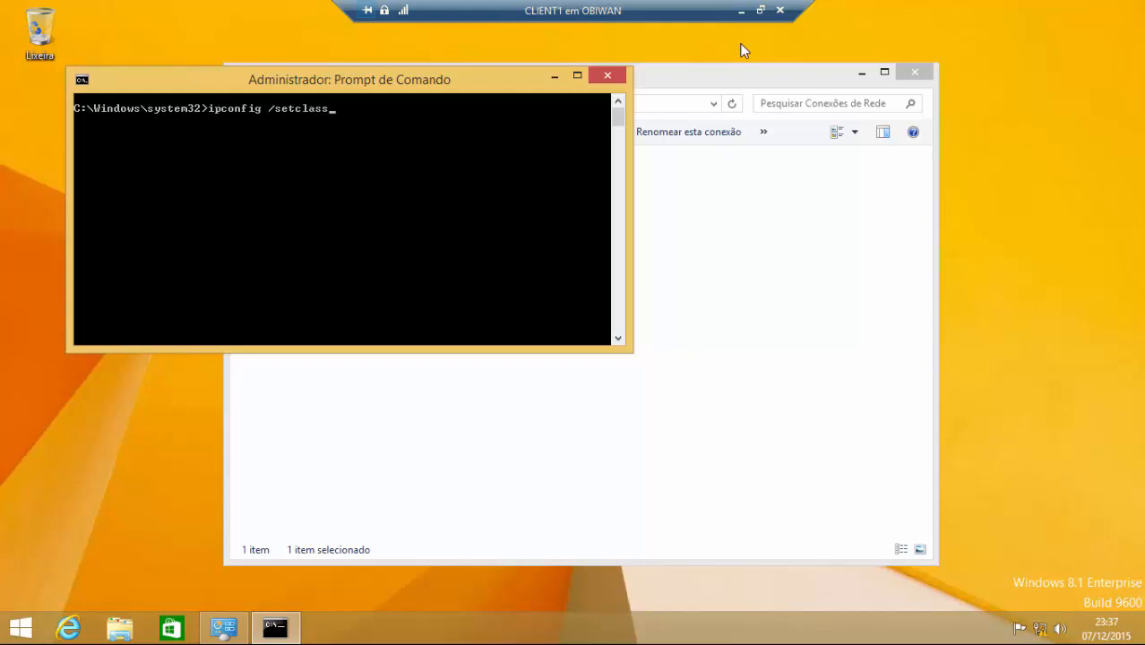
{"action": "type", "text": "id *"}
{"action": "type", "text": "suporrte"}
{"action": "key", "text": "BackSpace"}
{"action": "key", "text": "Right"}
{"action": "key", "text": "Right"}
{"action": "key", "text": "Return"}
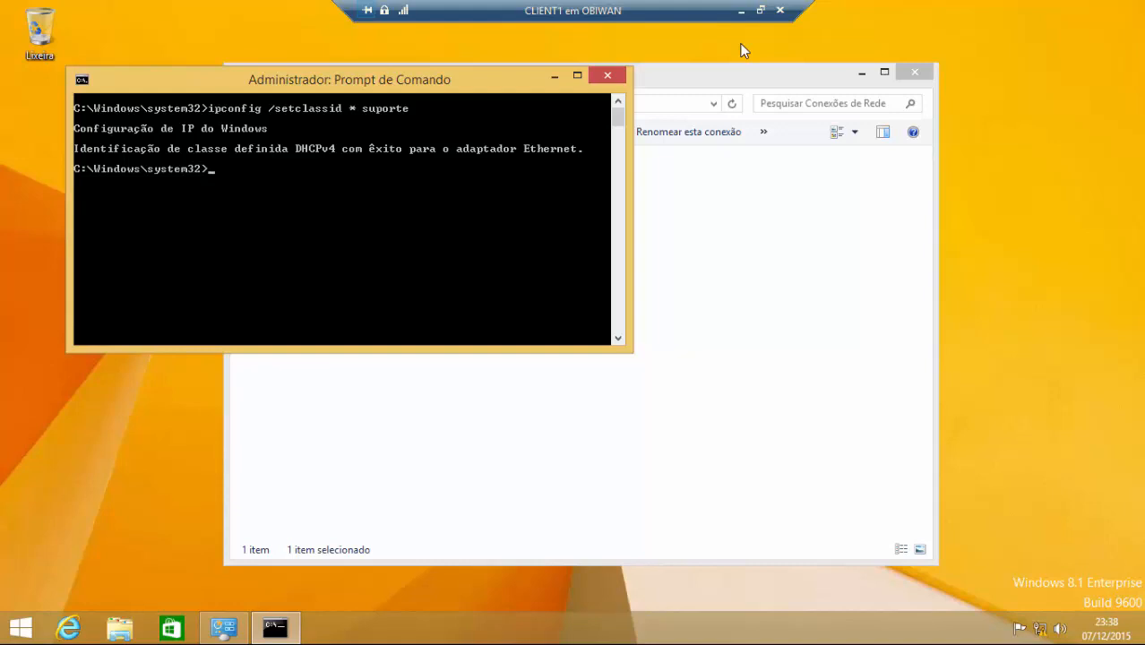
Check the IPv4 default gateway in the Ethernet connection details, and close the details and status windows.
{"action": "left_click", "coordinate": [720, 271]}
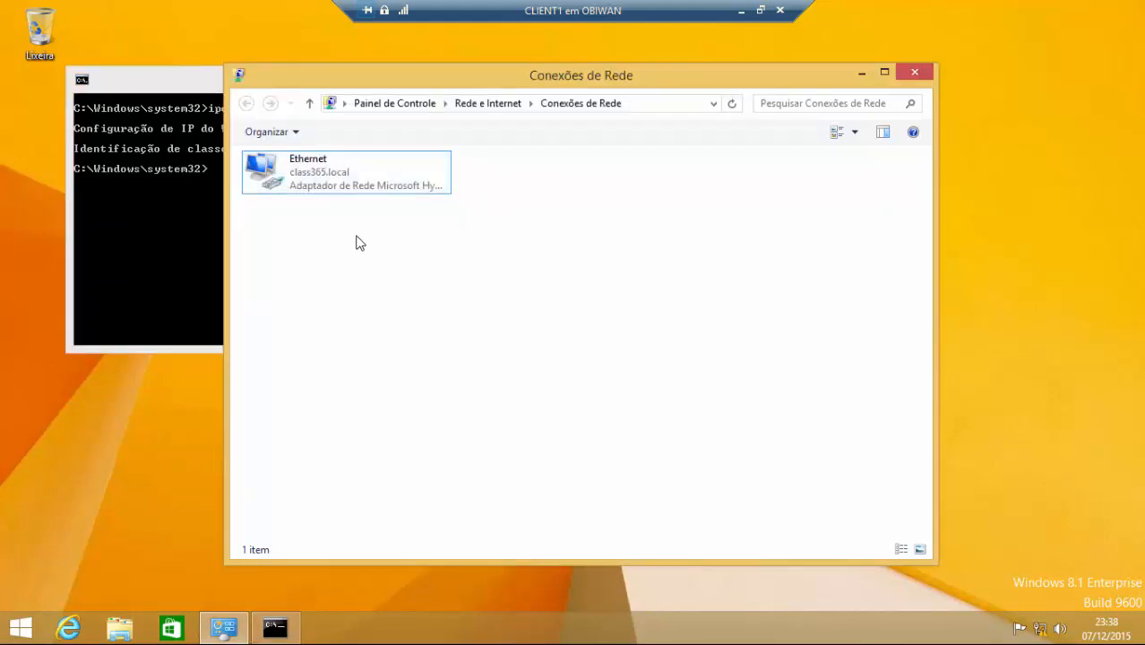
{"action": "left_click", "coordinate": [326, 182]}
{"action": "double_click", "coordinate": [326, 182]}
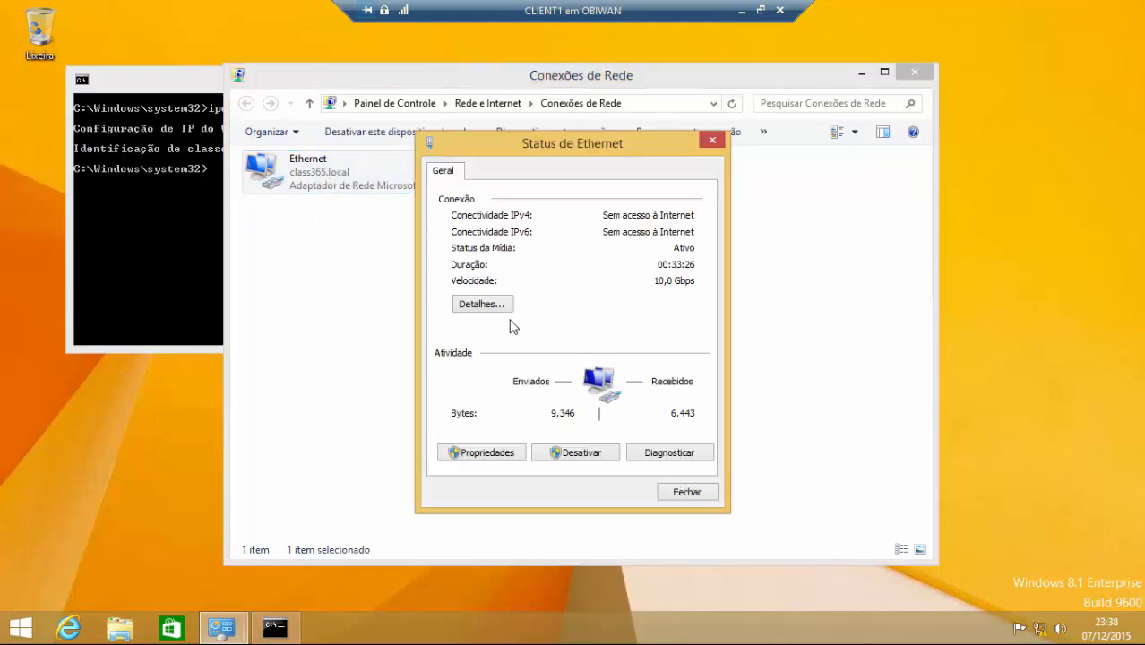
{"action": "left_click", "coordinate": [487, 305]}
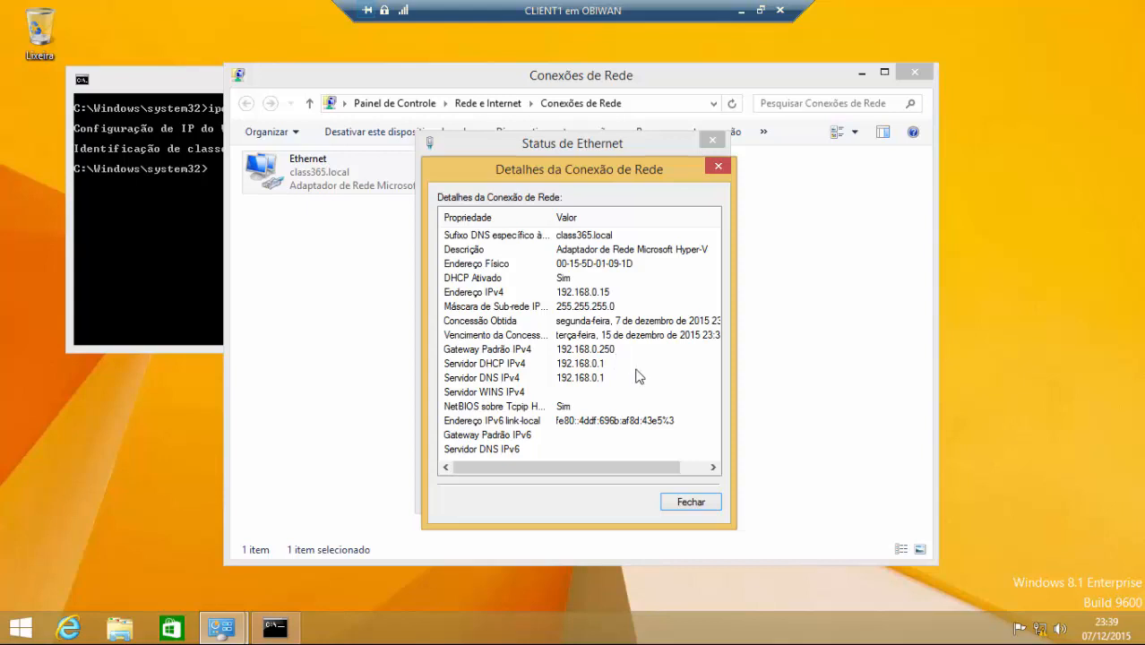
{"action": "left_click", "coordinate": [688, 501]}
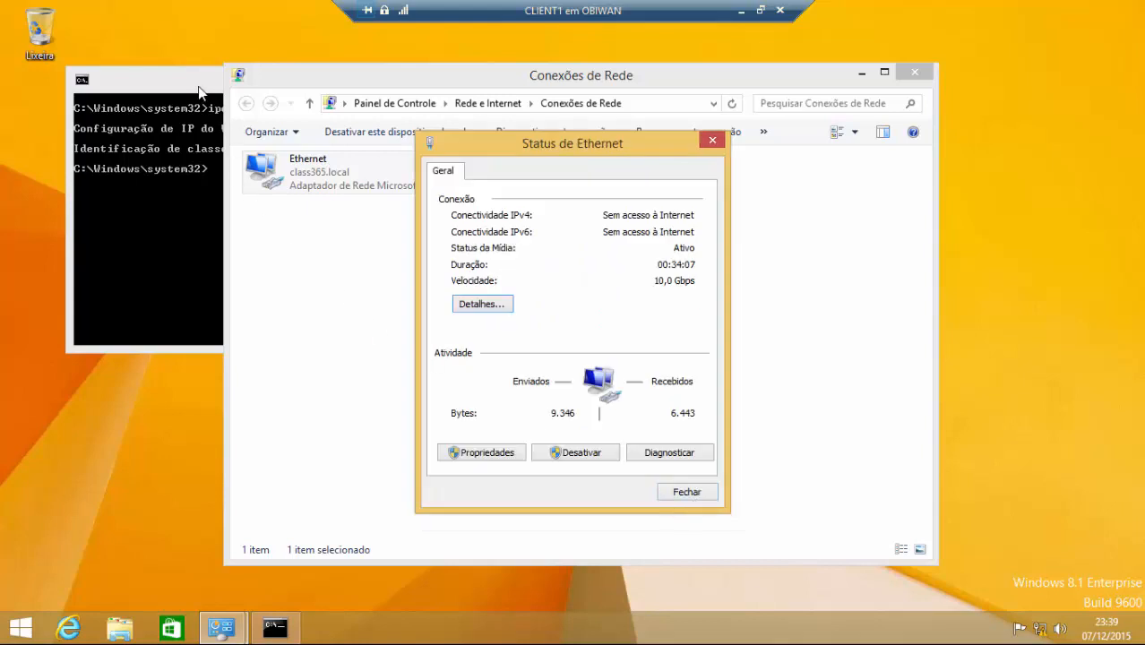
{"action": "left_click", "coordinate": [708, 495]}
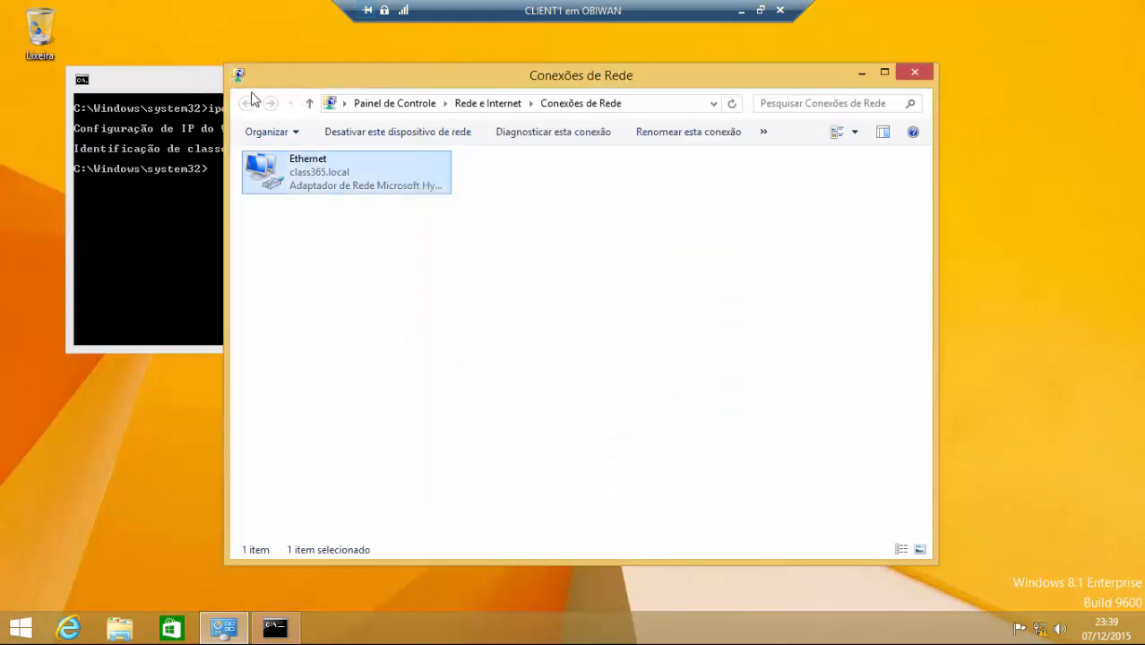
Clear the DHCP class ID from all adapters by running ipconfig /setclassid * without a class name.
{"action": "left_click", "coordinate": [192, 83]}
{"action": "key", "text": "Up"}
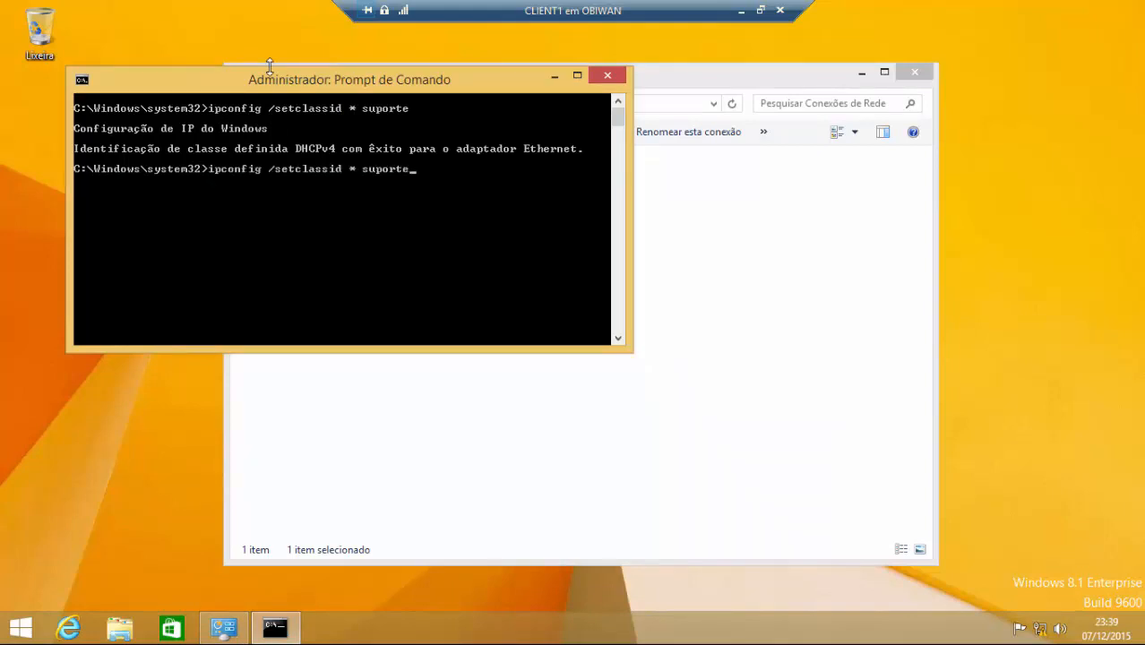
{"action": "key", "text": "BackSpace"}
{"action": "key", "text": "BackSpace"}
{"action": "key", "text": "BackSpace"}
{"action": "key", "text": "BackSpace"}
{"action": "key", "text": "BackSpace"}
{"action": "key", "text": "BackSpace"}
{"action": "key", "text": "BackSpace"}
{"action": "key", "text": "Return"}
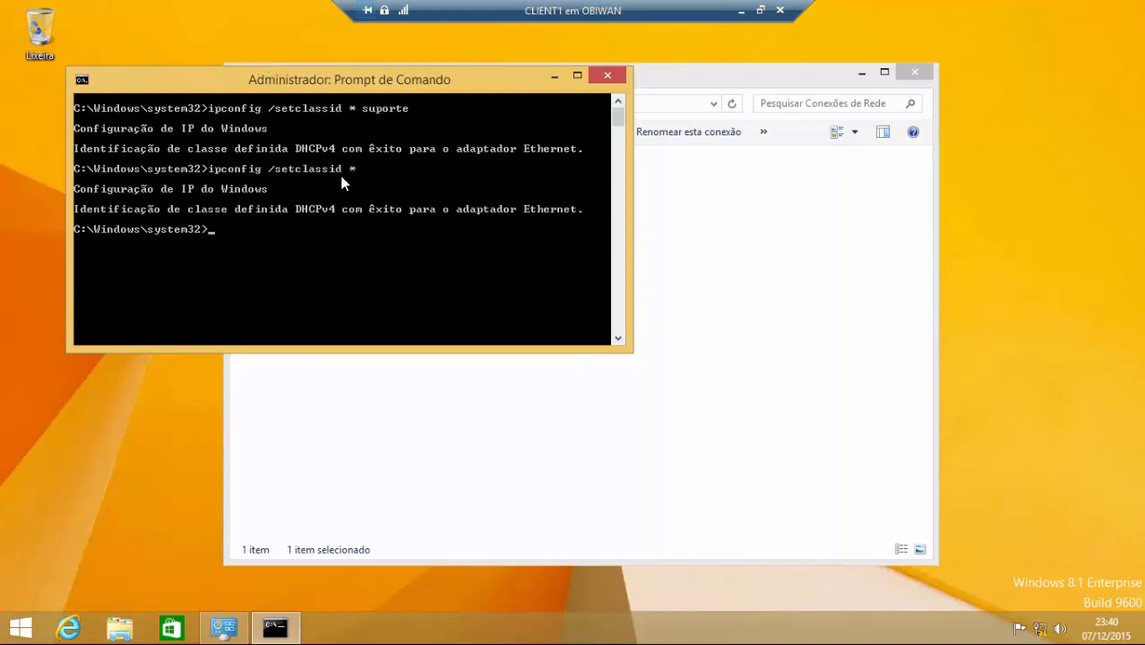
Recheck the IPv4 default gateway in the Ethernet connection details and close the network connection windows.
{"action": "left_click", "coordinate": [682, 72]}
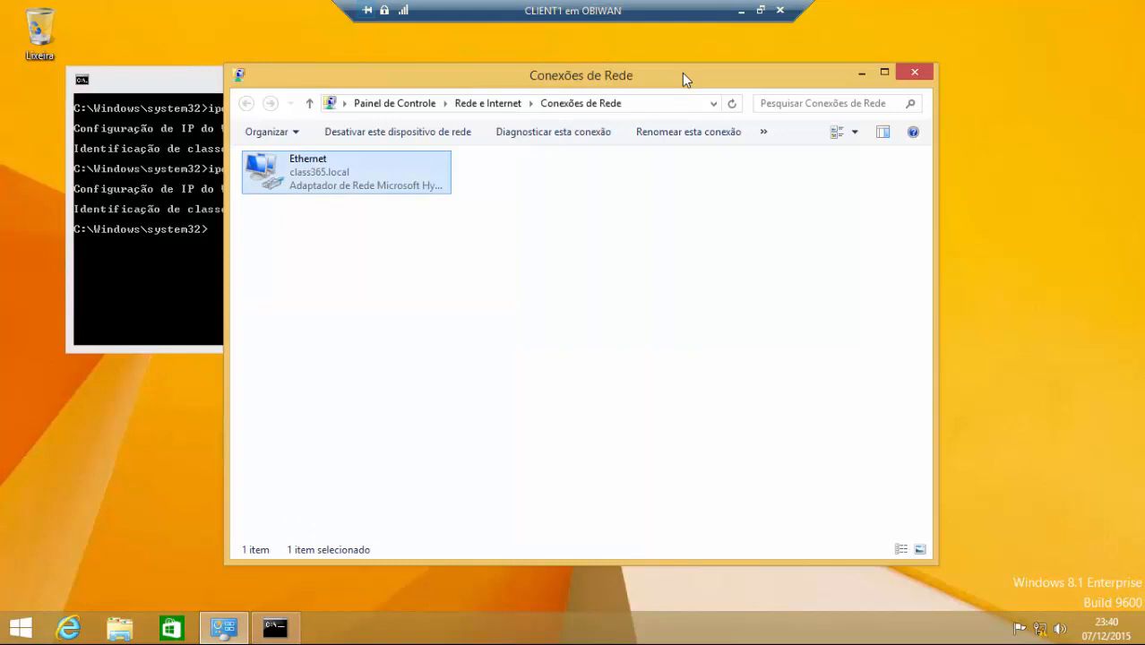
{"action": "double_click", "coordinate": [336, 182]}
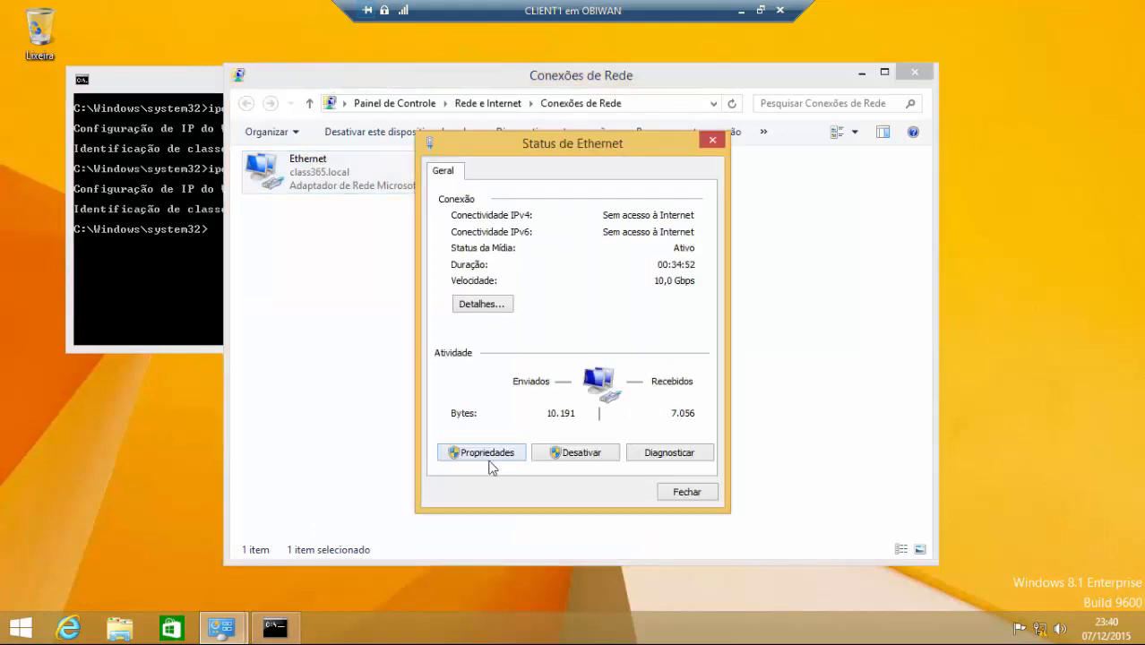
{"action": "left_click", "coordinate": [489, 307]}
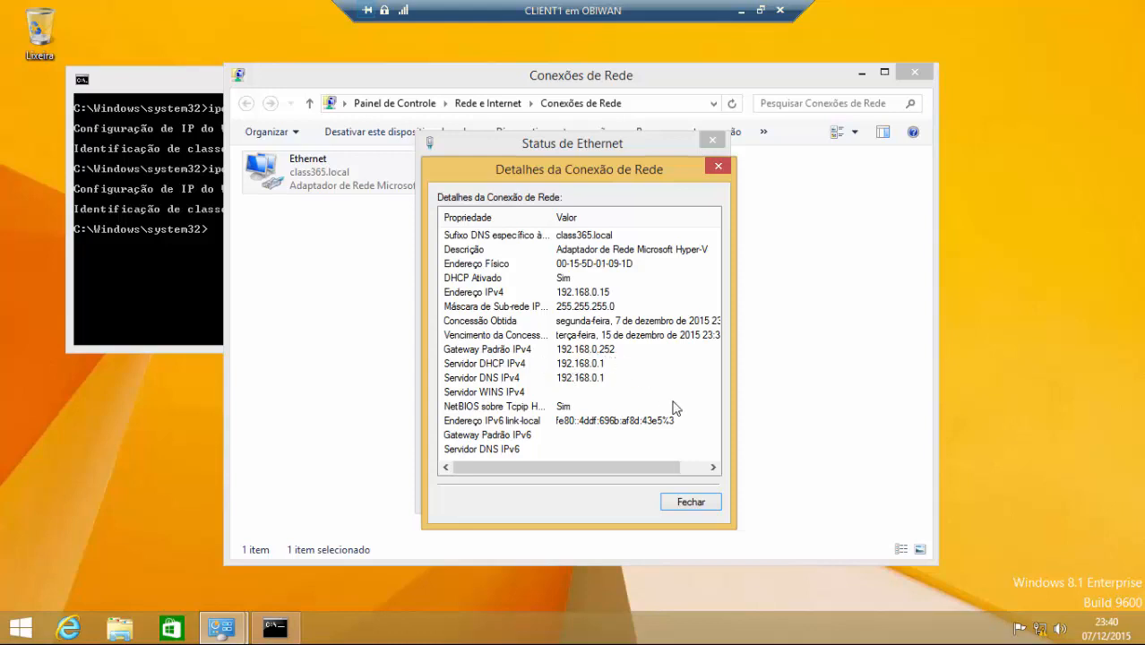
{"action": "left_click", "coordinate": [702, 507]}
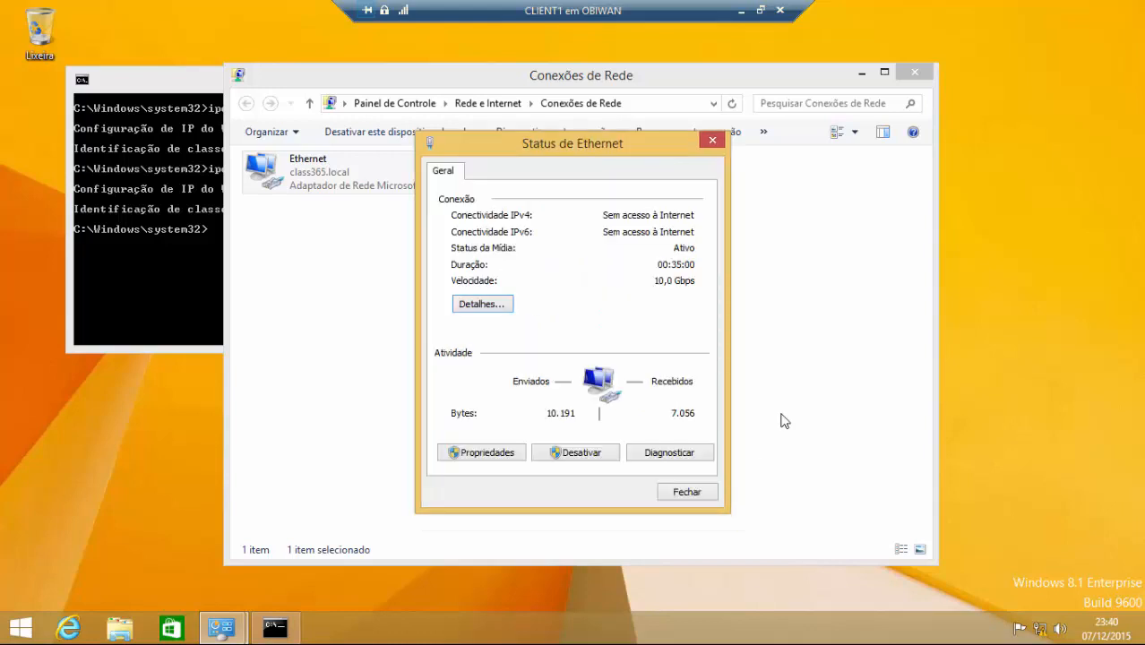
{"action": "left_click", "coordinate": [690, 497]}
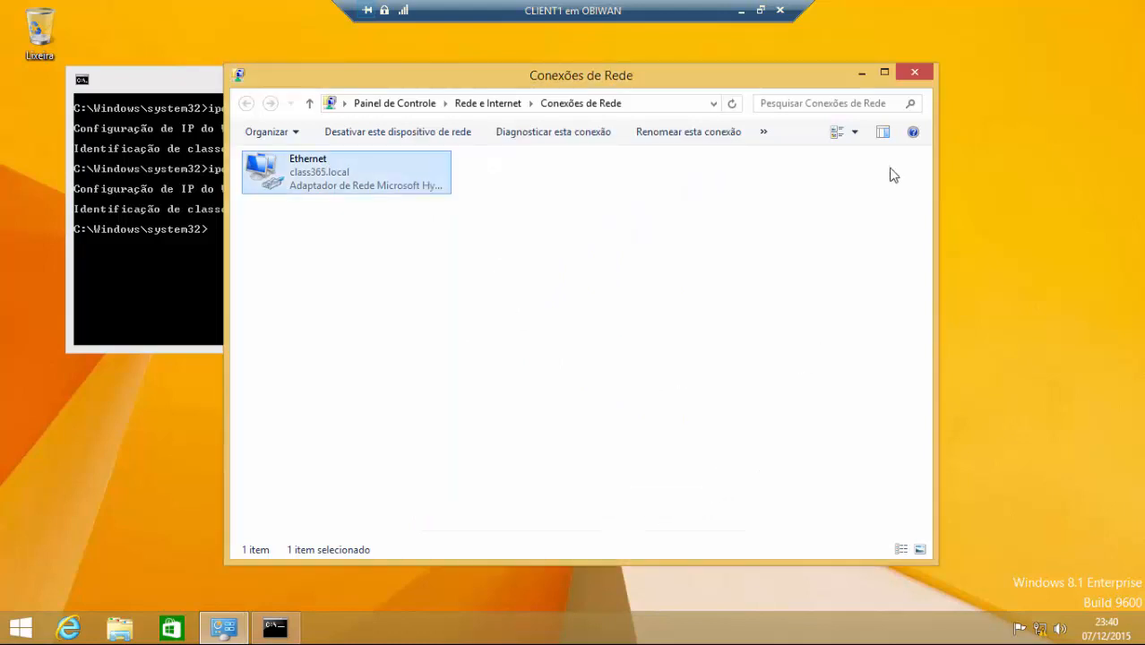
{"action": "left_click", "coordinate": [915, 76]}
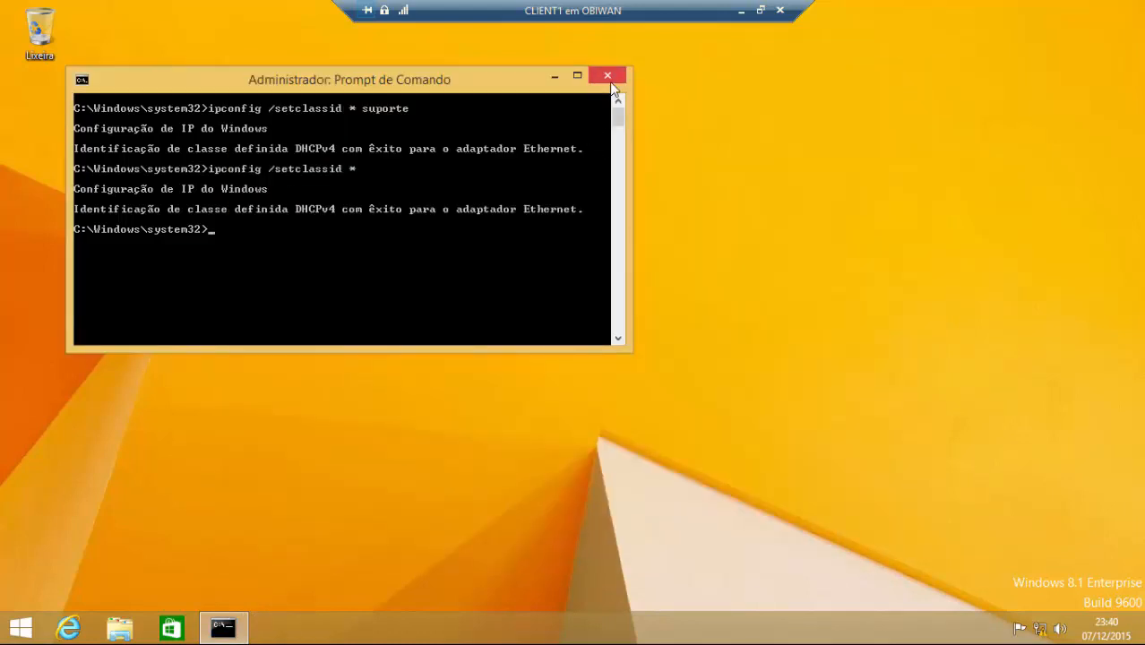
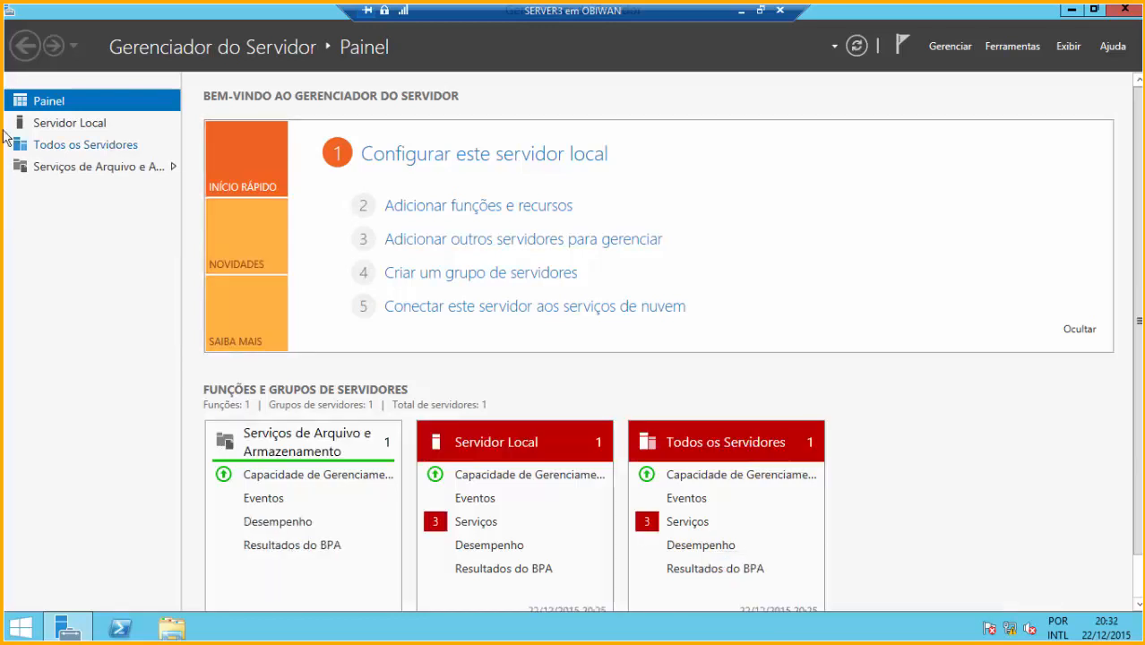
On SERVER3, review the static IPv4 settings of the Ethernet 2 adapter and close its properties and status windows.
{"action": "left_click", "coordinate": [77, 127]}
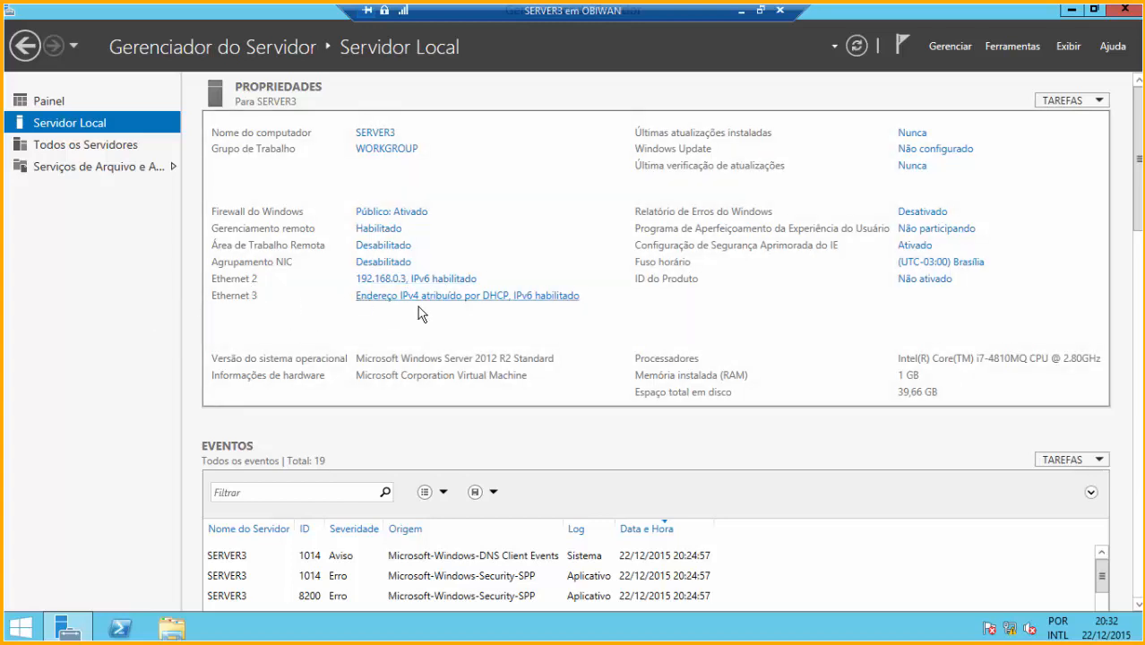
{"action": "left_click", "coordinate": [371, 296]}
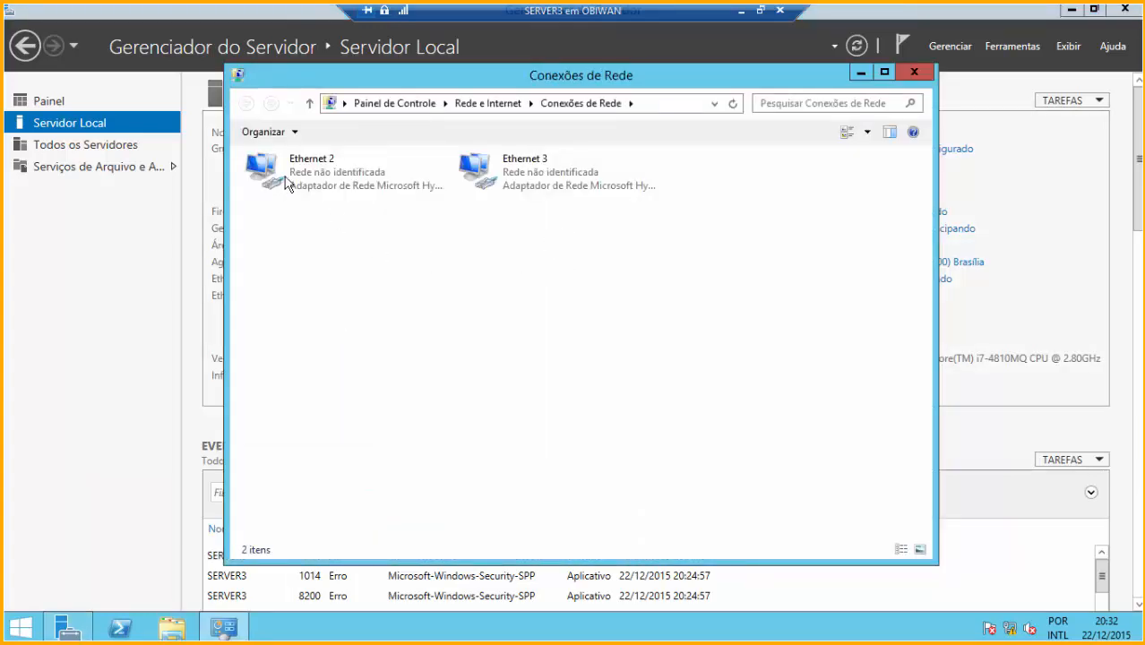
{"action": "double_click", "coordinate": [310, 172]}
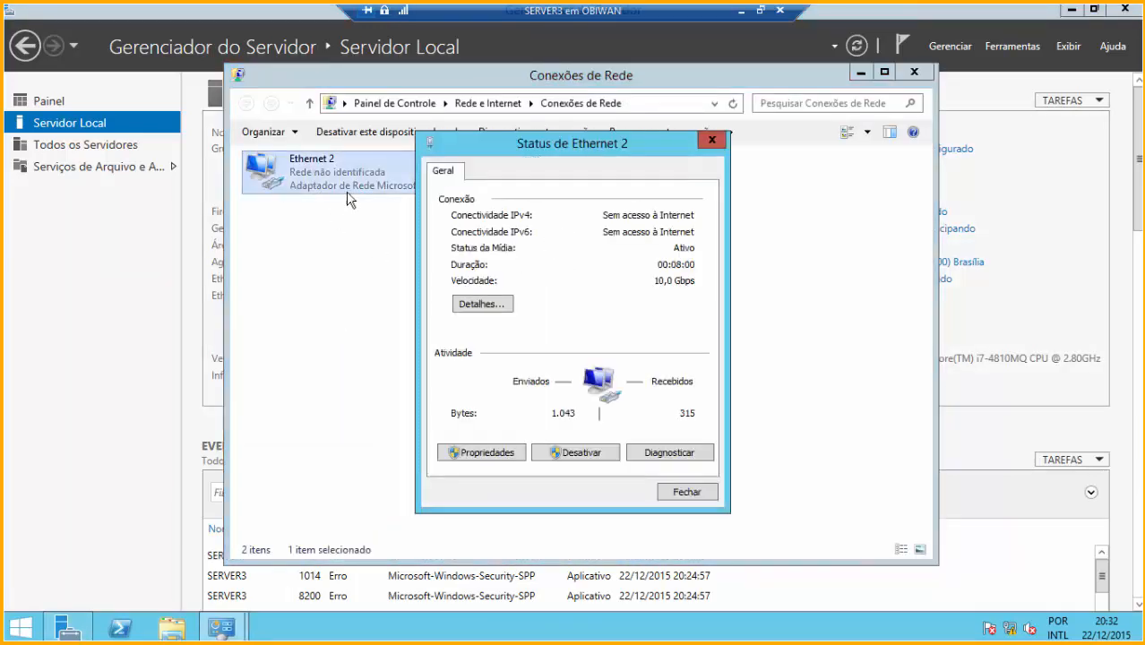
{"action": "left_click", "coordinate": [481, 452]}
{"action": "scroll", "coordinate": [557, 285], "scroll_direction": "down", "scroll_amount": 2}
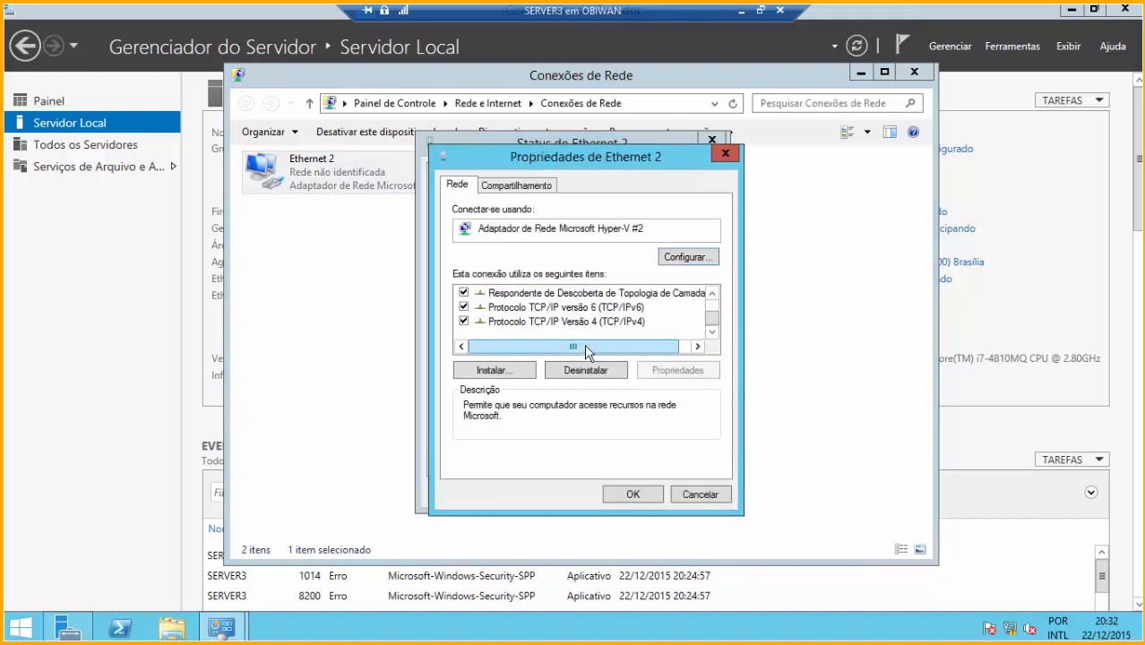
{"action": "left_click", "coordinate": [605, 322]}
{"action": "double_click", "coordinate": [626, 326]}
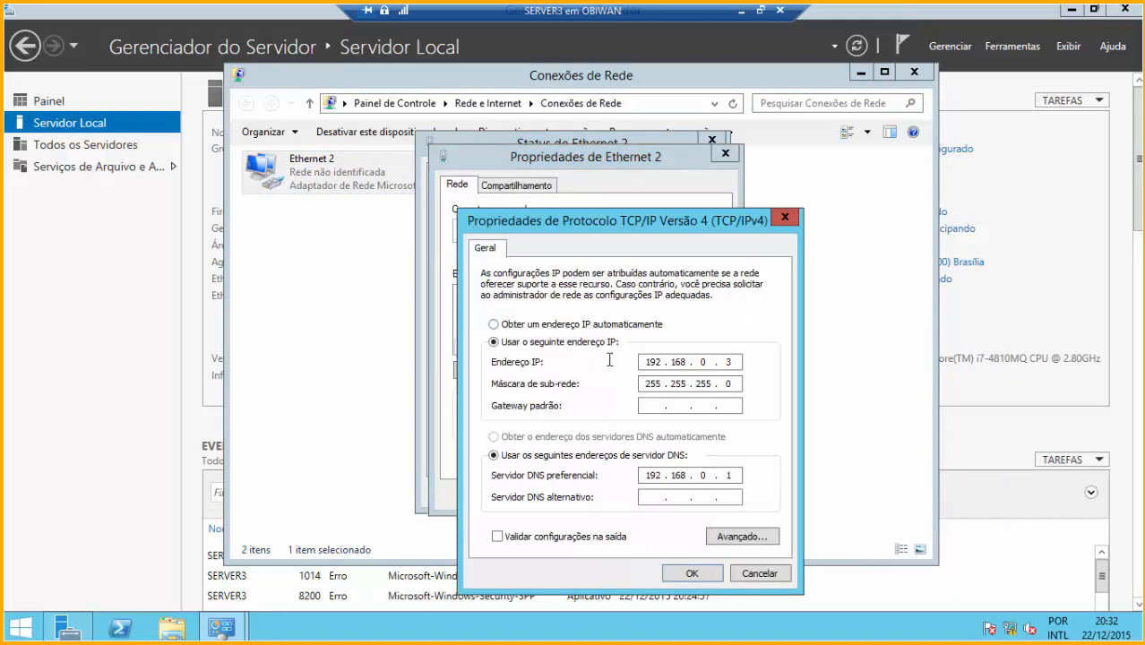
{"action": "left_click", "coordinate": [703, 584]}
{"action": "left_click", "coordinate": [586, 409]}
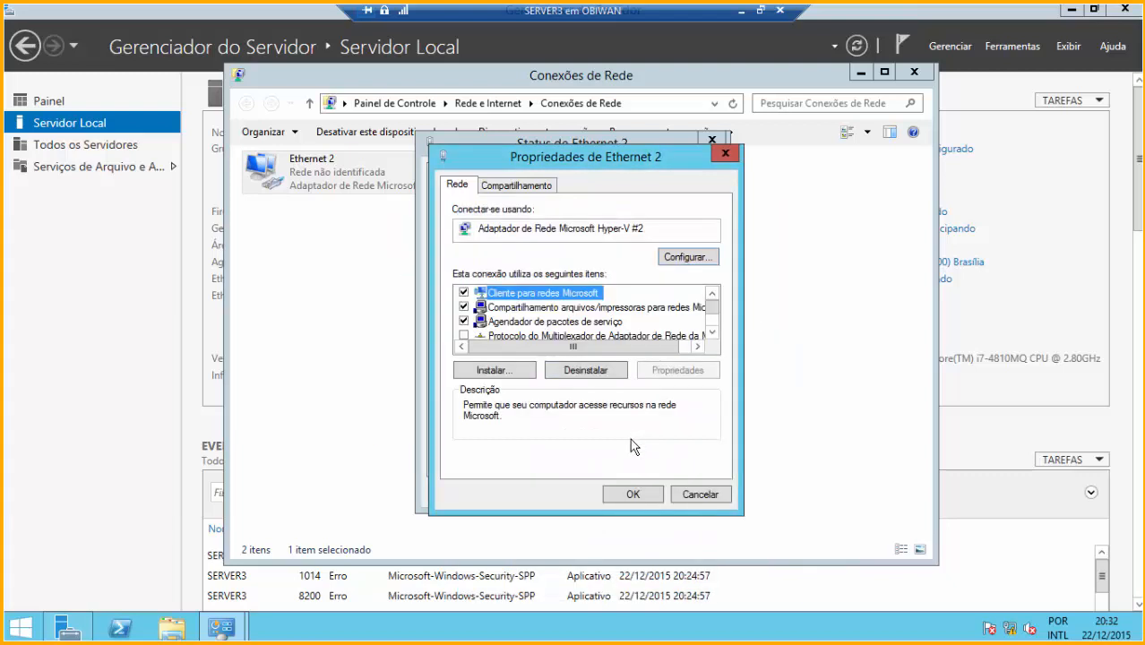
{"action": "left_click", "coordinate": [618, 496]}
{"action": "left_click", "coordinate": [688, 492]}
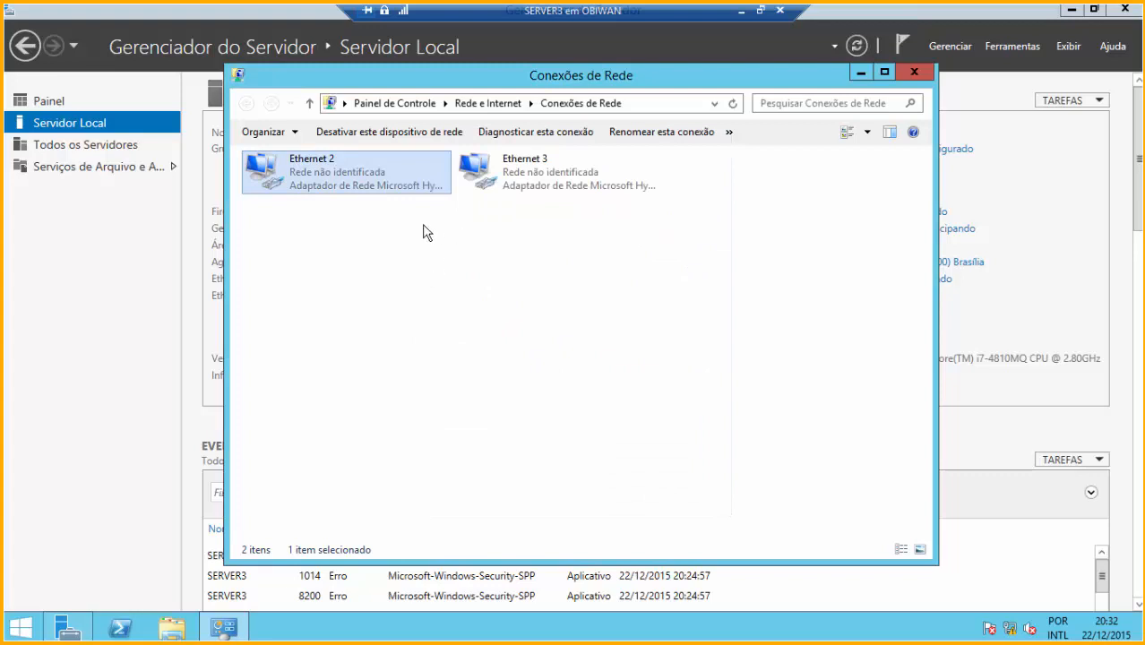
Assign the static IPv4 address 172.16.0.3 with subnet mask 255.255.255.0 to Ethernet 3 and close the network windows.
{"action": "double_click", "coordinate": [508, 174]}
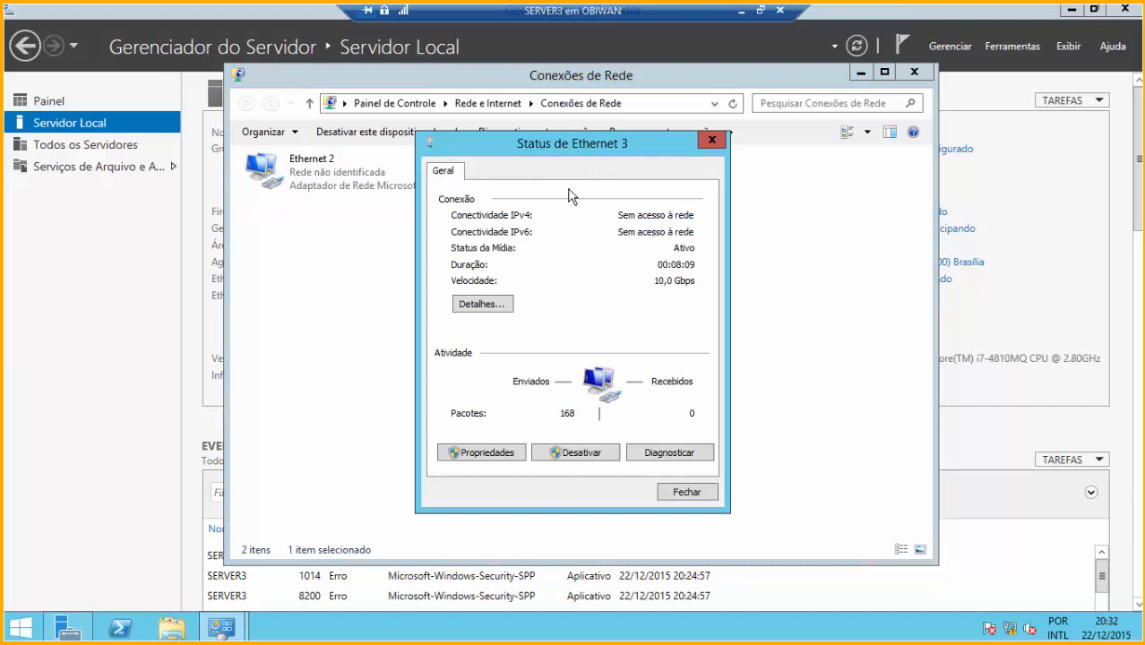
{"action": "left_click", "coordinate": [488, 454]}
{"action": "scroll", "coordinate": [548, 287], "scroll_direction": "down", "scroll_amount": 2}
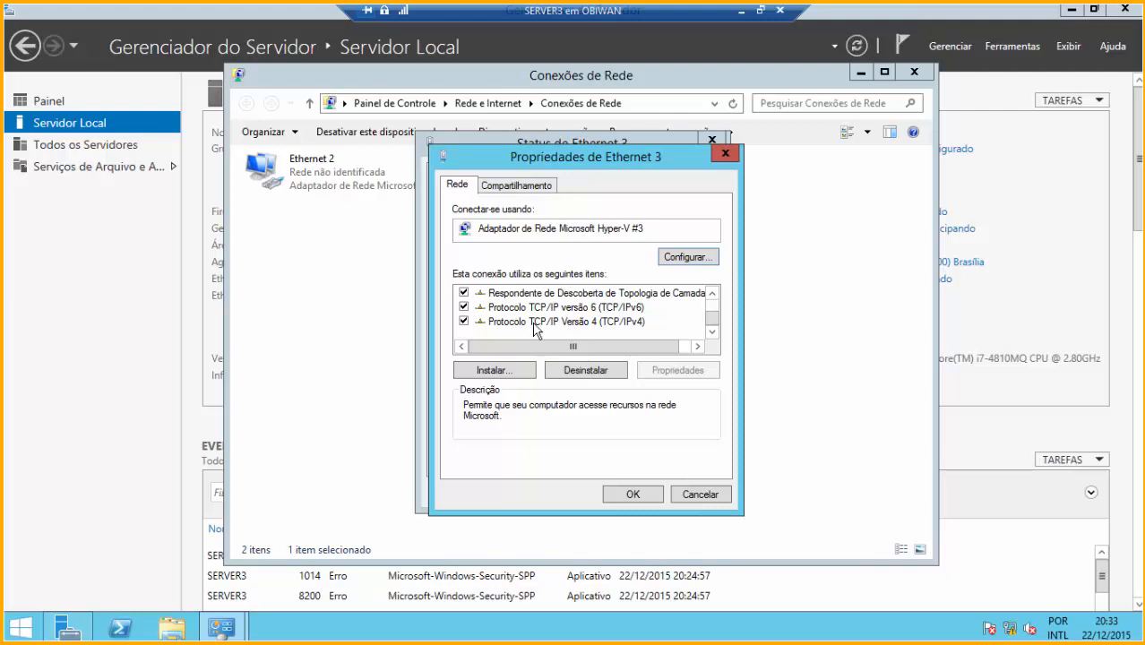
{"action": "double_click", "coordinate": [535, 321]}
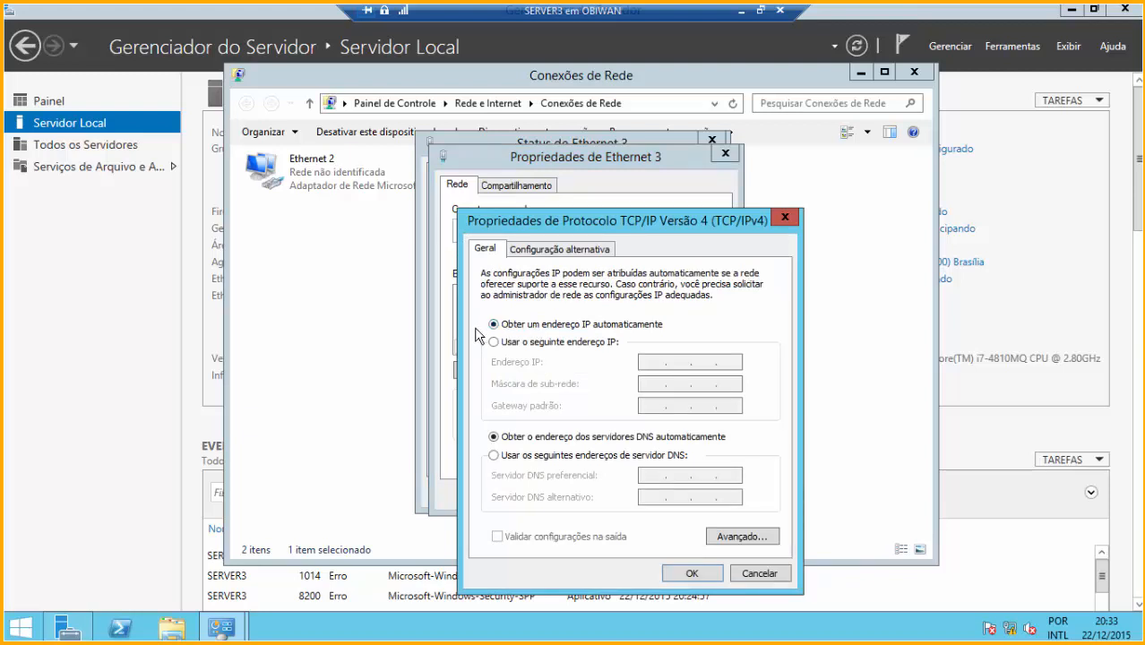
{"action": "left_click", "coordinate": [543, 340]}
{"action": "left_click", "coordinate": [655, 361]}
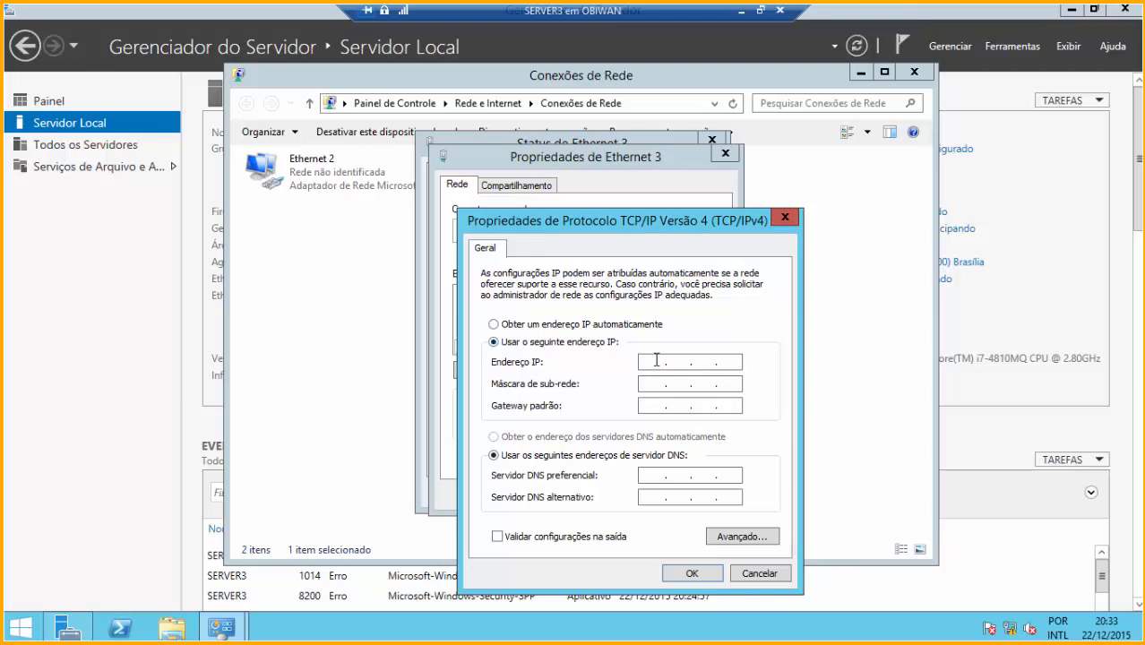
{"action": "type", "text": "172 . 16 . 0 . 3"}
{"action": "key", "text": "Tab"}
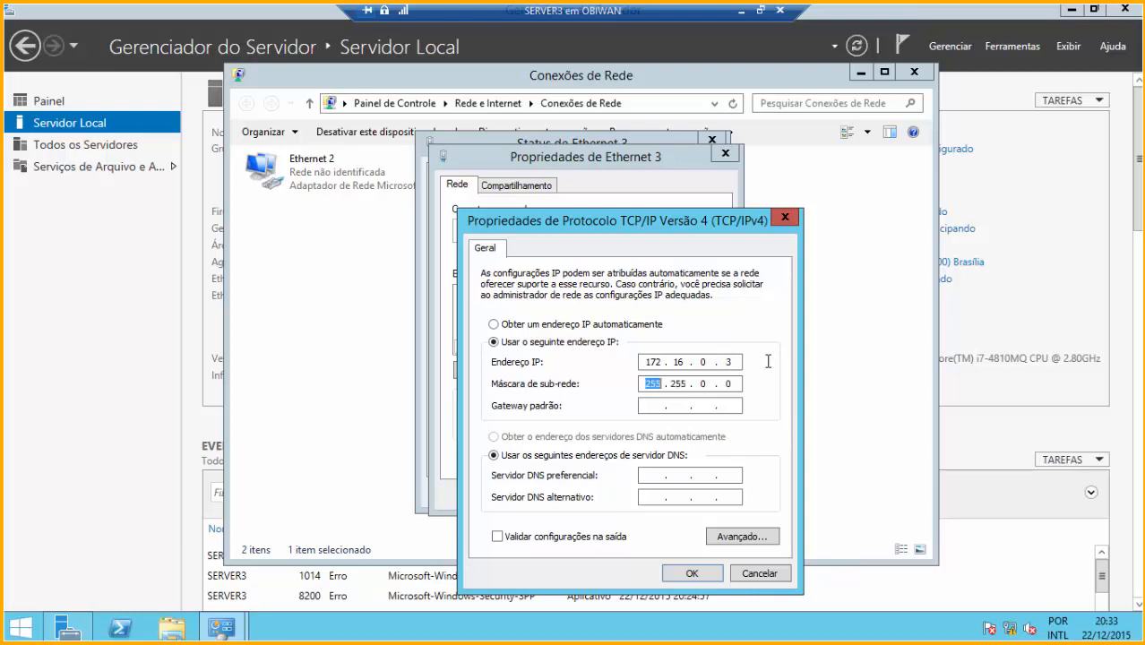
{"action": "type", "text": "255.255.255"}
{"action": "left_click", "coordinate": [712, 576]}
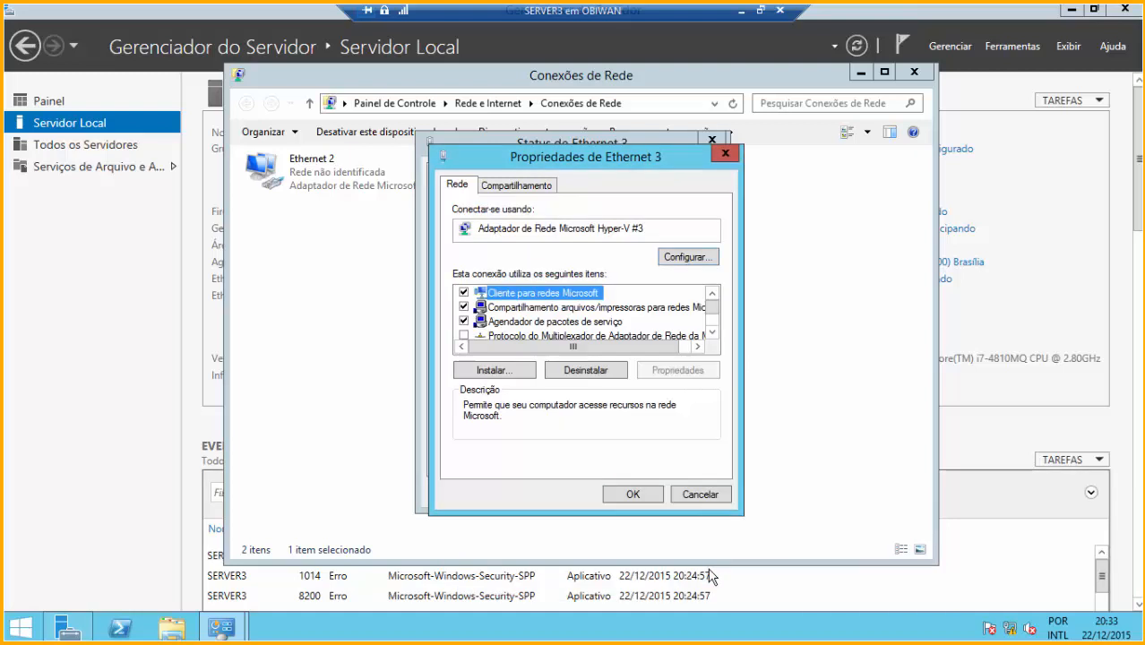
{"action": "left_click", "coordinate": [632, 494]}
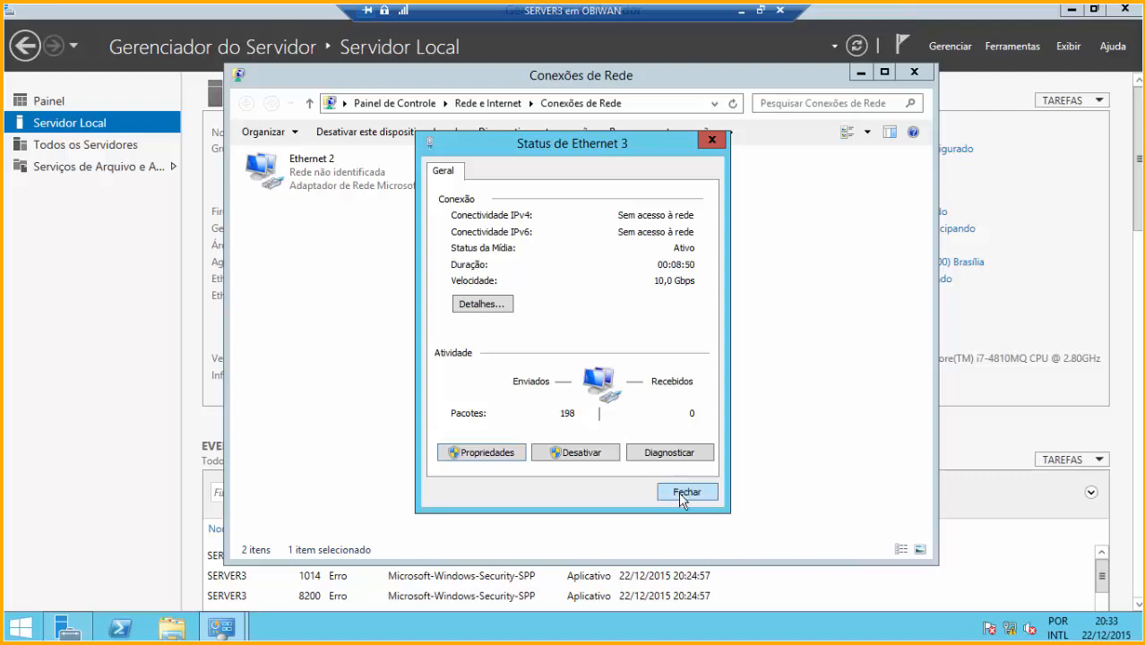
{"action": "left_click", "coordinate": [682, 492]}
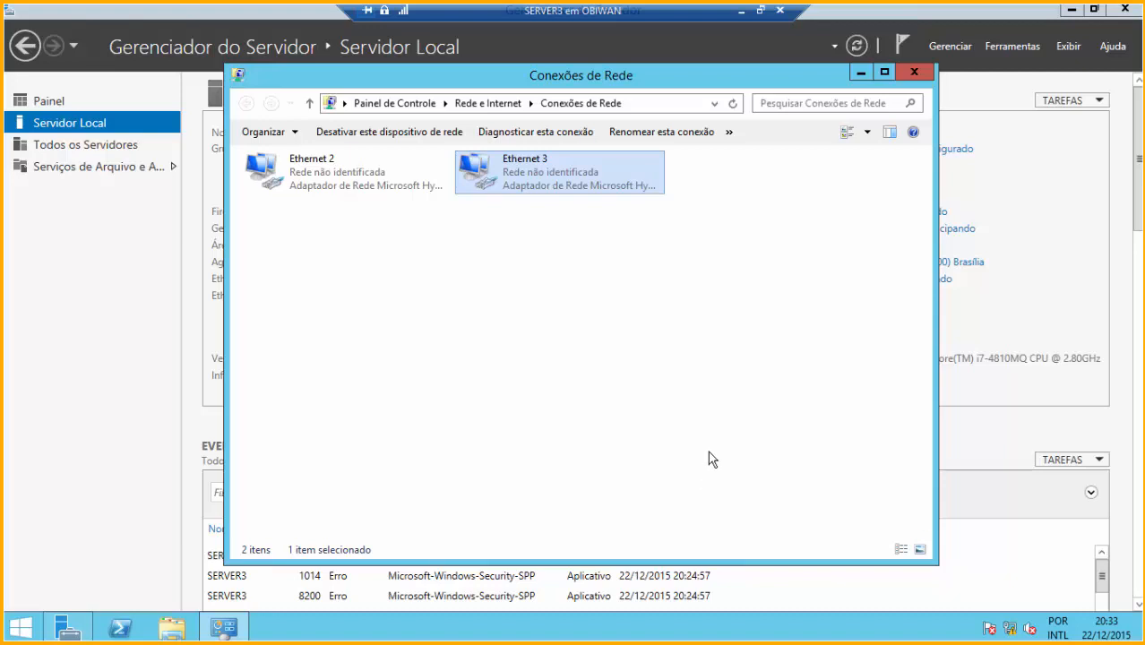
{"action": "left_click", "coordinate": [914, 71]}
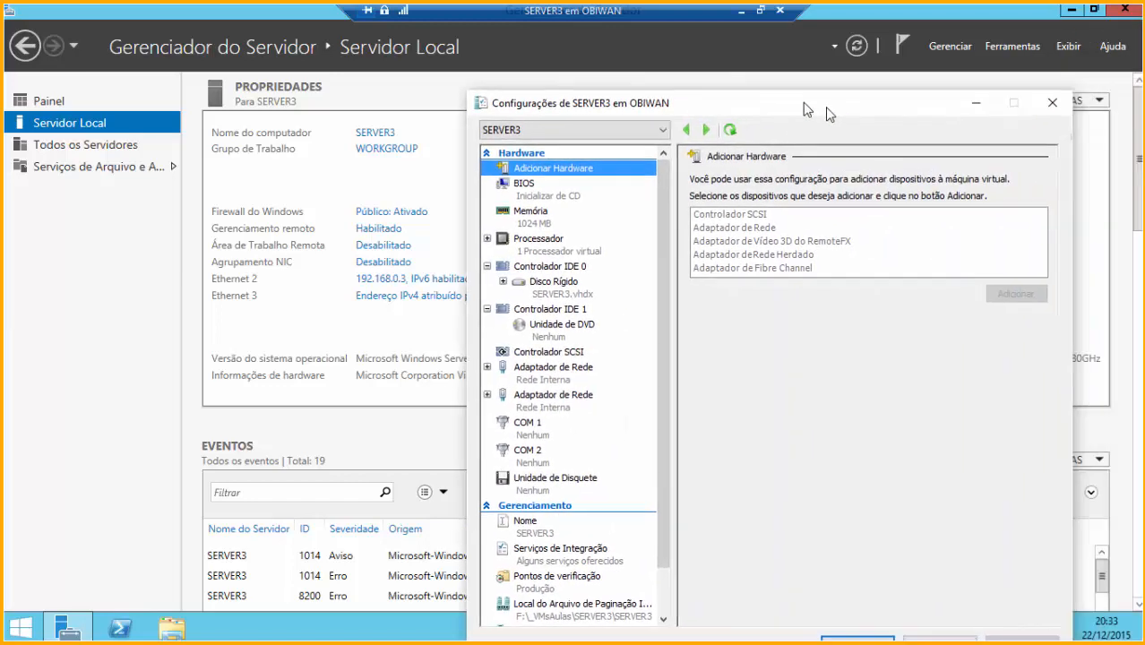
Check the VLAN IDs of both network adapters in SERVER3's virtual machine settings and close the settings.
{"action": "left_click_drag", "start_coordinate": [807, 108], "coordinate": [678, 51]}
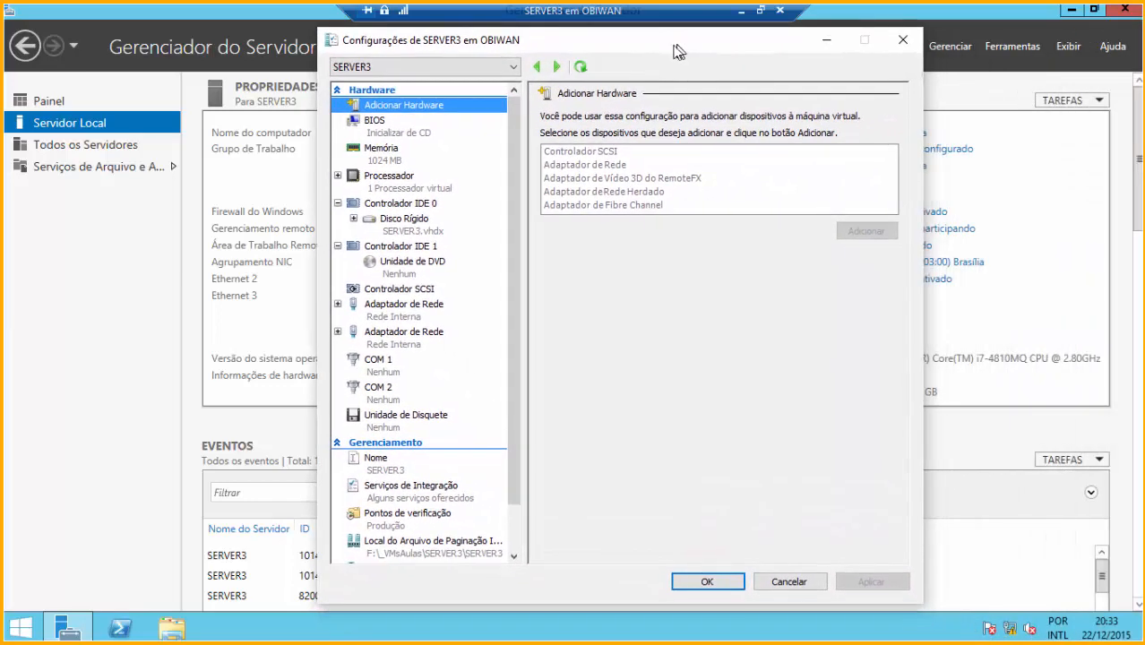
{"action": "left_click", "coordinate": [403, 314]}
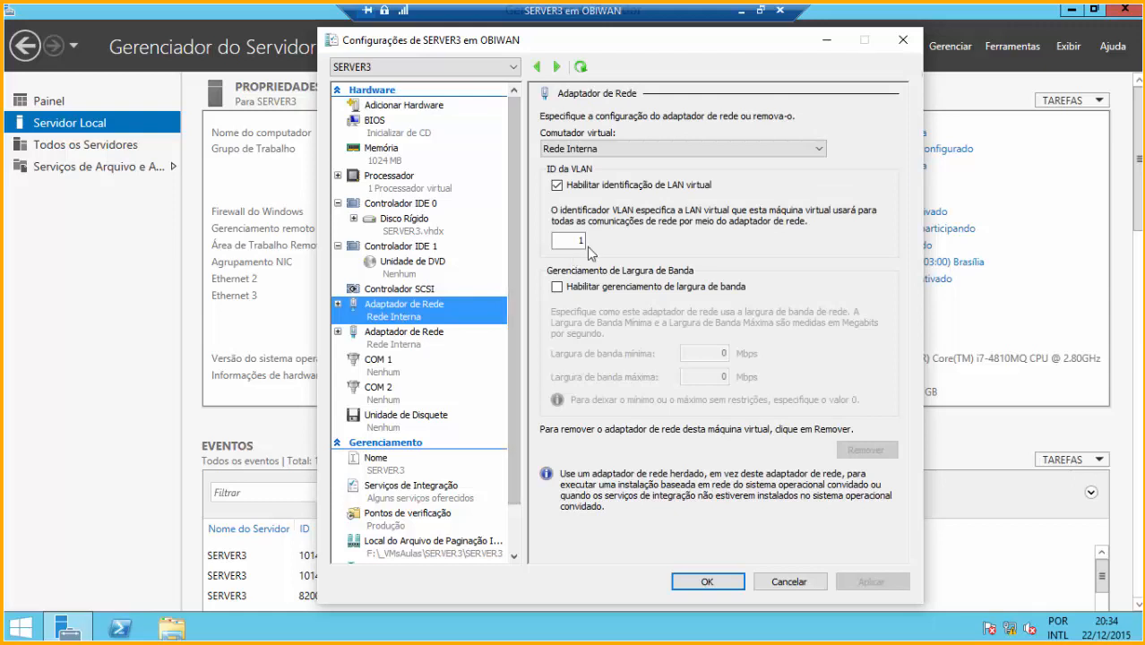
{"action": "left_click", "coordinate": [431, 337]}
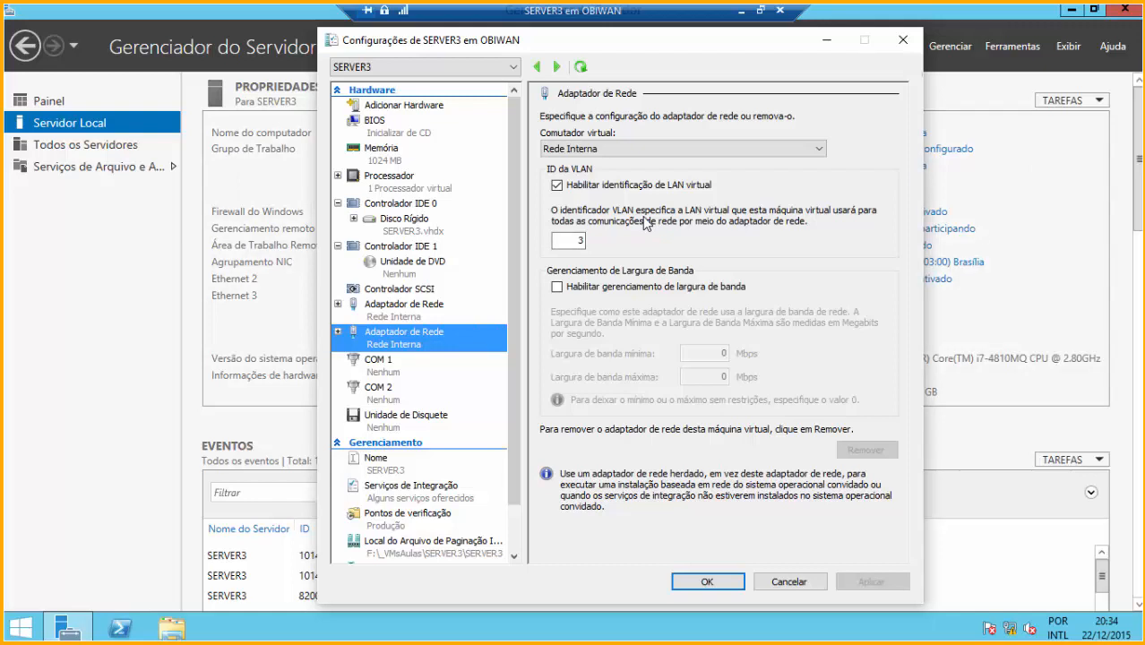
{"action": "left_click", "coordinate": [707, 582]}
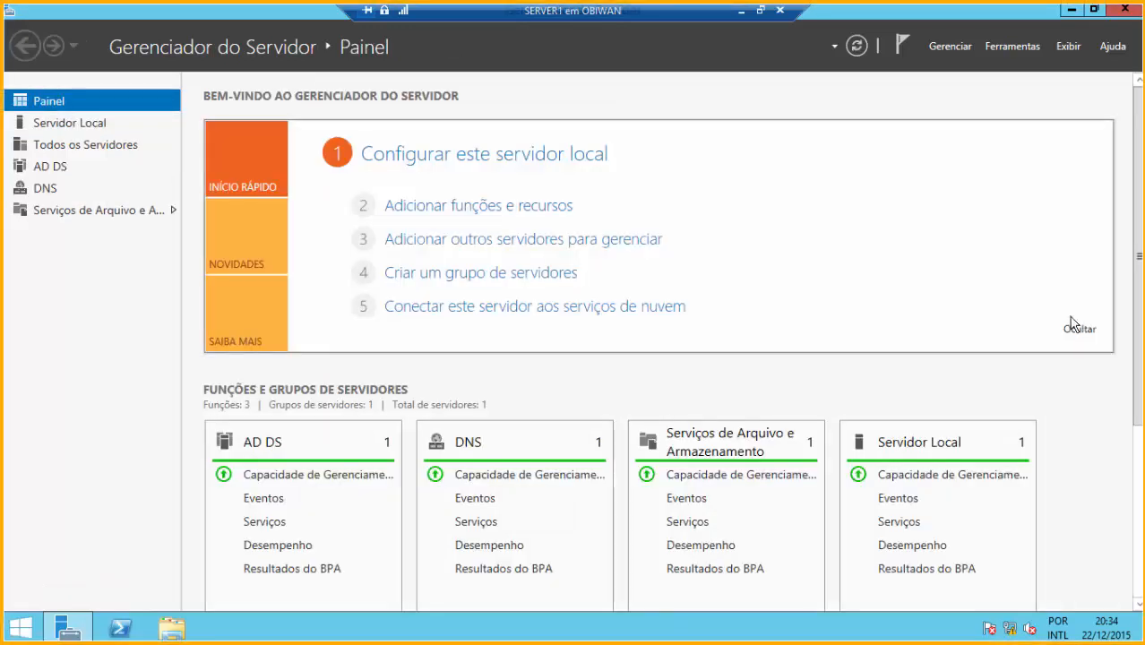
On SERVER1, start a role-based installation and select the Servidor DHCP role with its required management tools.
{"action": "left_click", "coordinate": [574, 206]}
{"action": "left_click", "coordinate": [537, 518]}
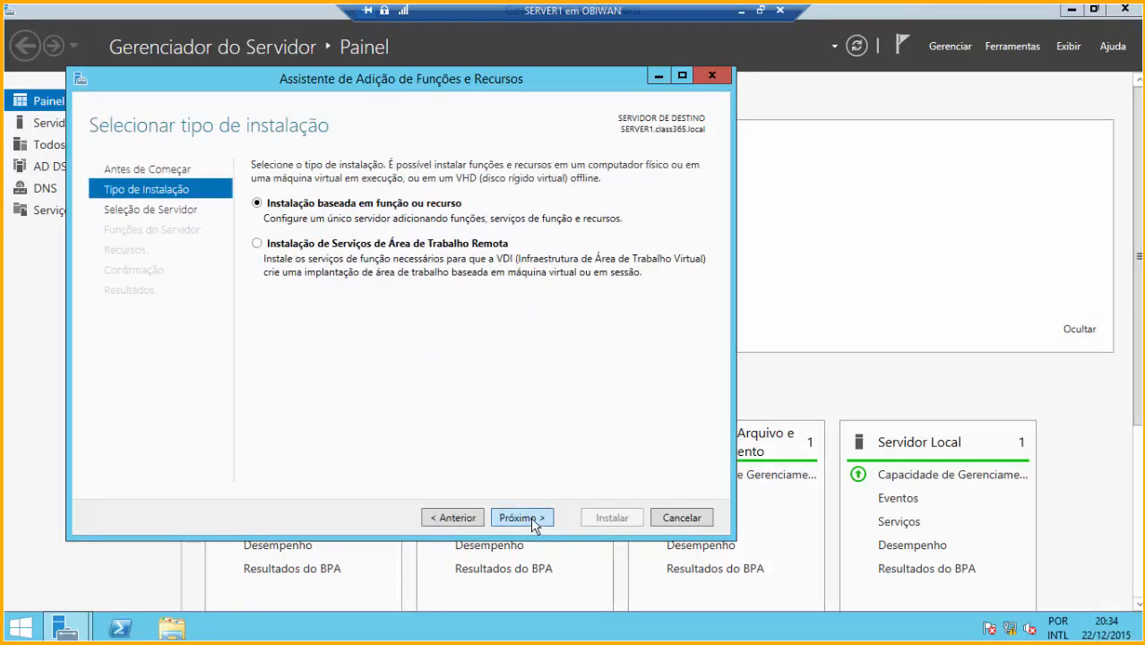
{"action": "left_click", "coordinate": [534, 523]}
{"action": "left_click", "coordinate": [521, 522]}
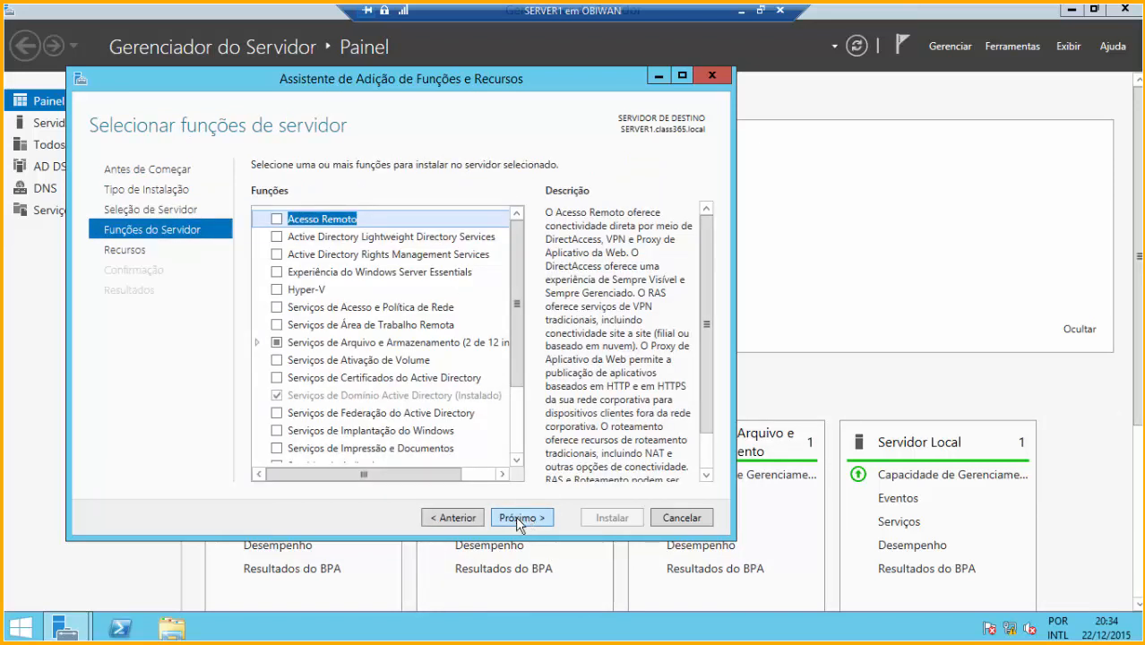
{"action": "scroll", "coordinate": [404, 438], "scroll_direction": "down", "scroll_amount": 2}
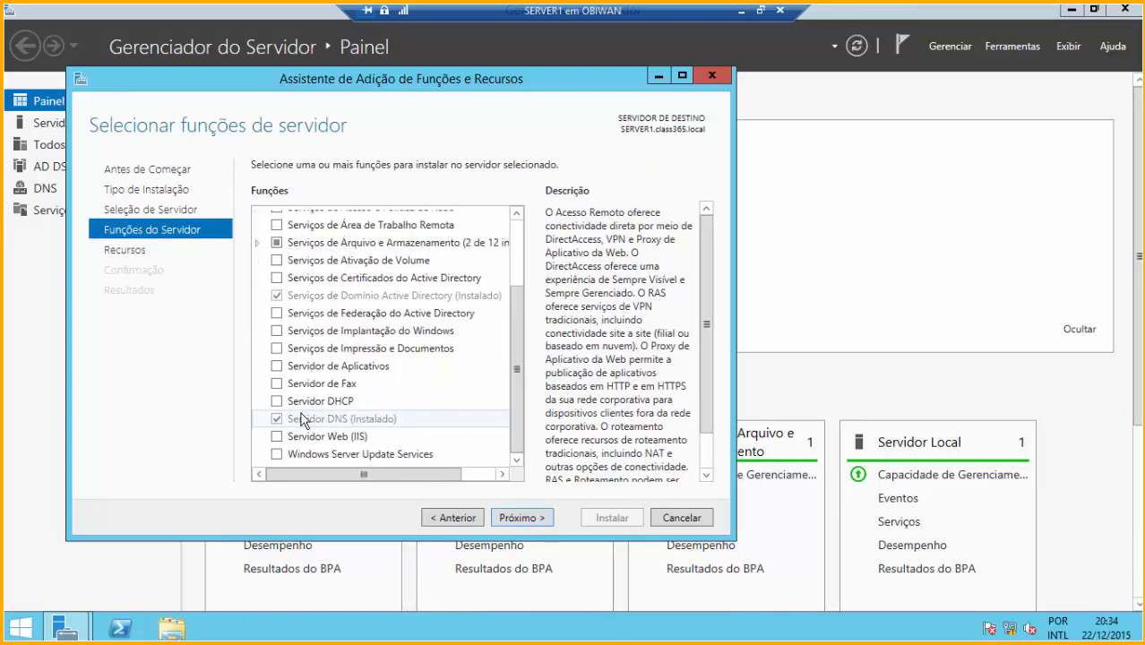
{"action": "left_click", "coordinate": [277, 401]}
{"action": "left_click", "coordinate": [446, 452]}
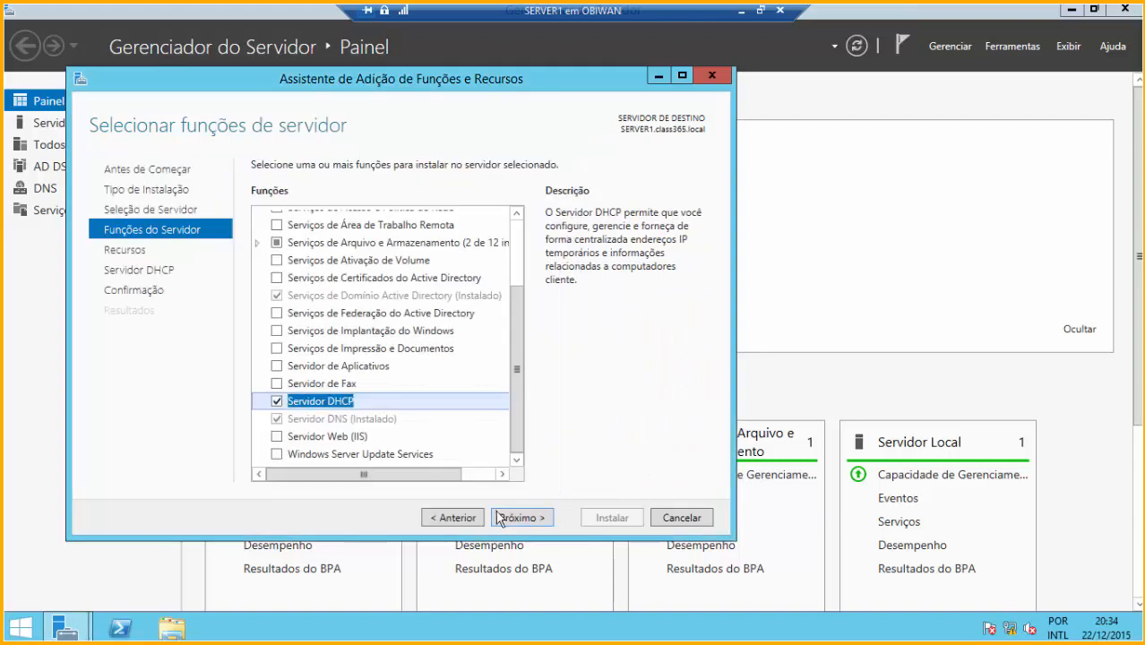
Keep the default features and install the DHCP server role on SERVER1.
{"action": "left_click", "coordinate": [504, 517]}
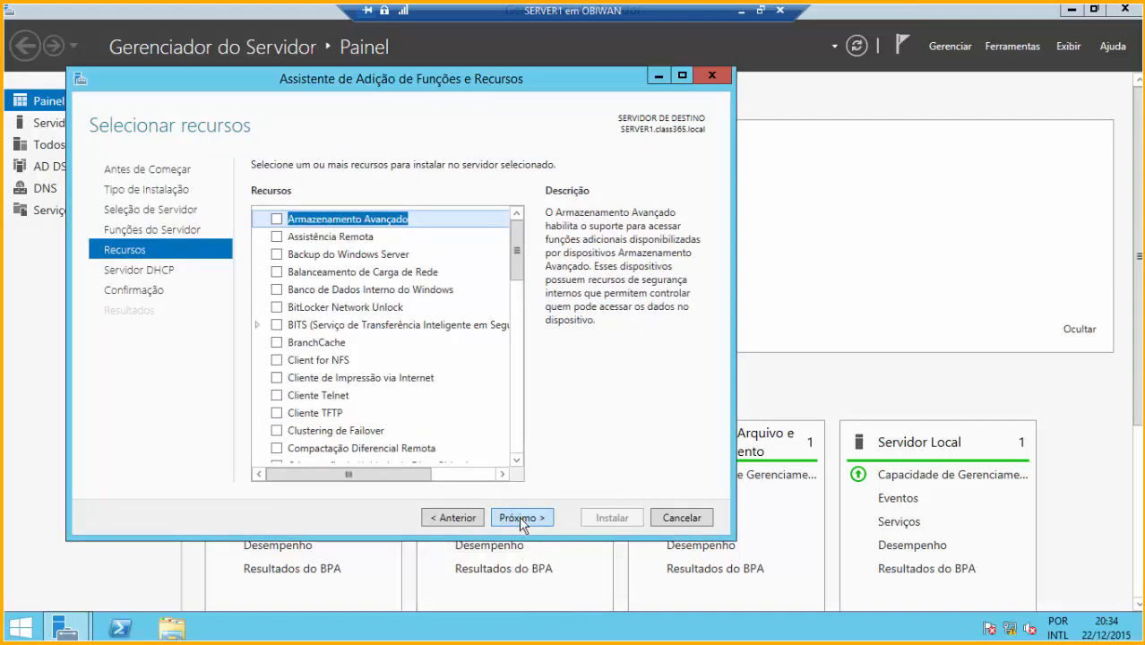
{"action": "left_click", "coordinate": [519, 516]}
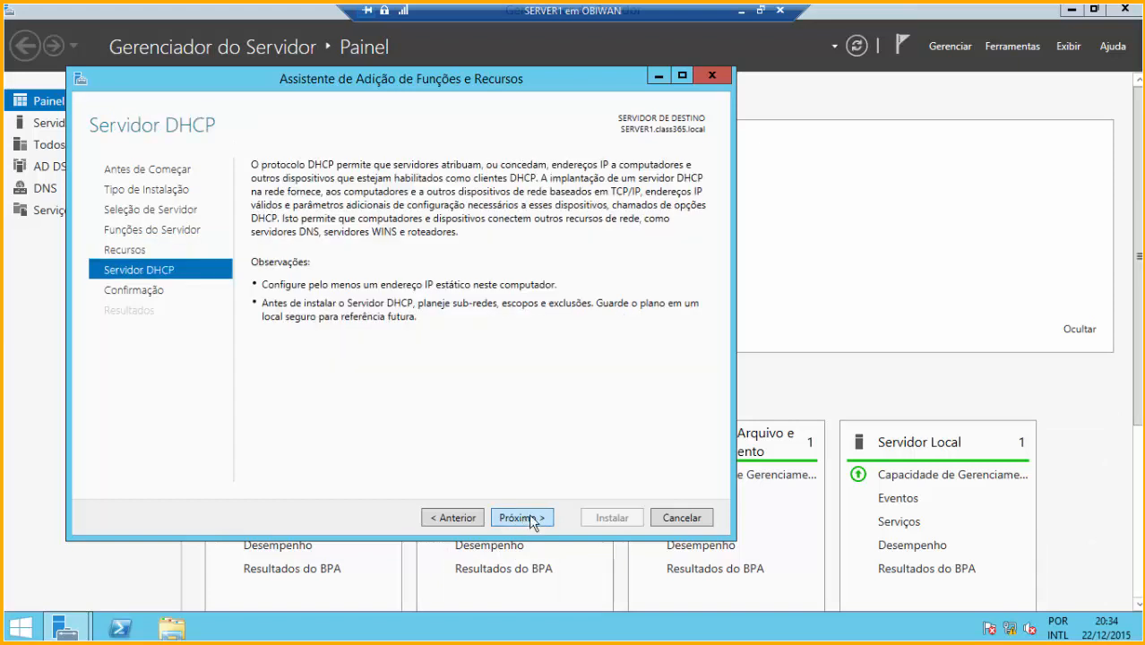
{"action": "left_click", "coordinate": [538, 524]}
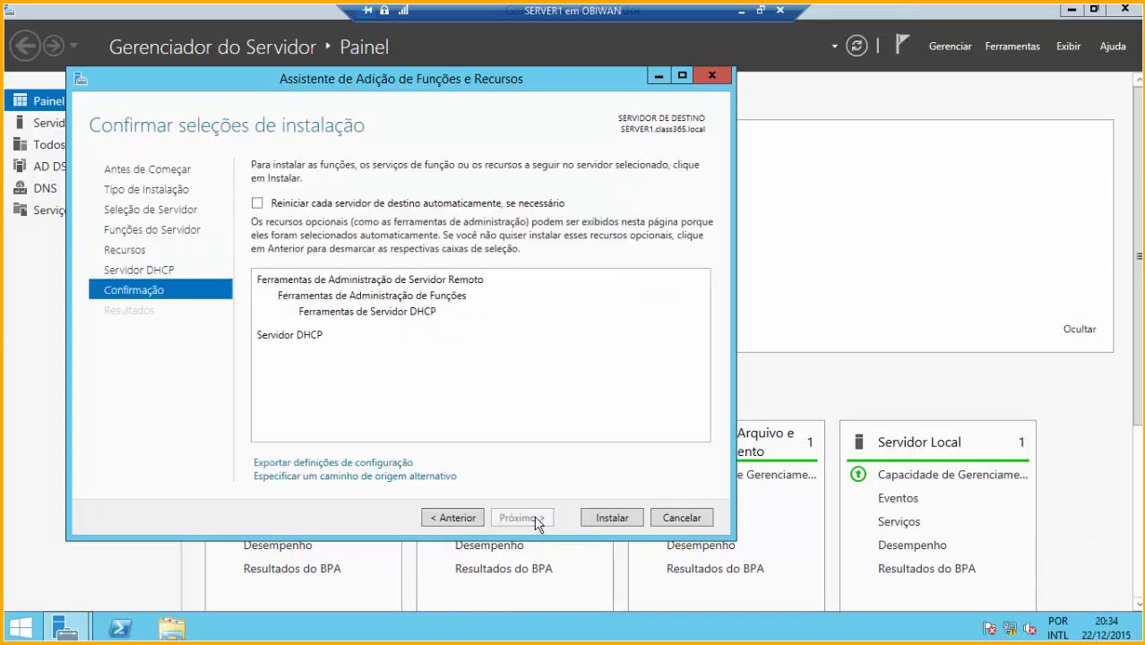
{"action": "left_click", "coordinate": [608, 522]}
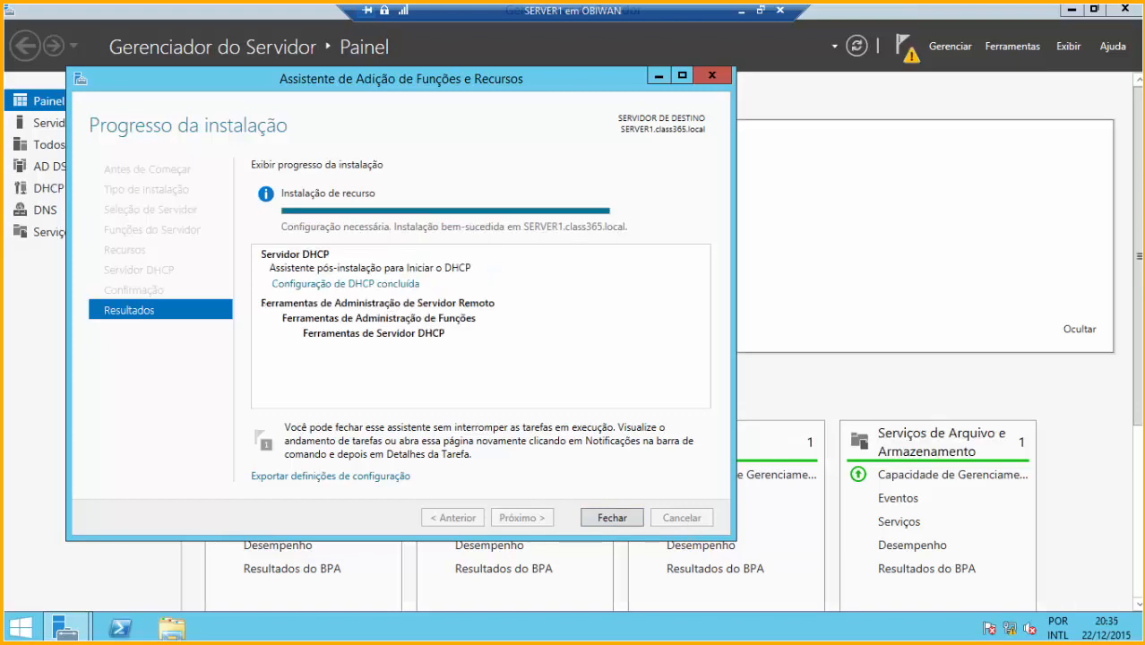
Complete the DHCP post-installation configuration, authorizing the server with the proposed domain administrator credentials, and close both wizards.
{"action": "left_click", "coordinate": [309, 283]}
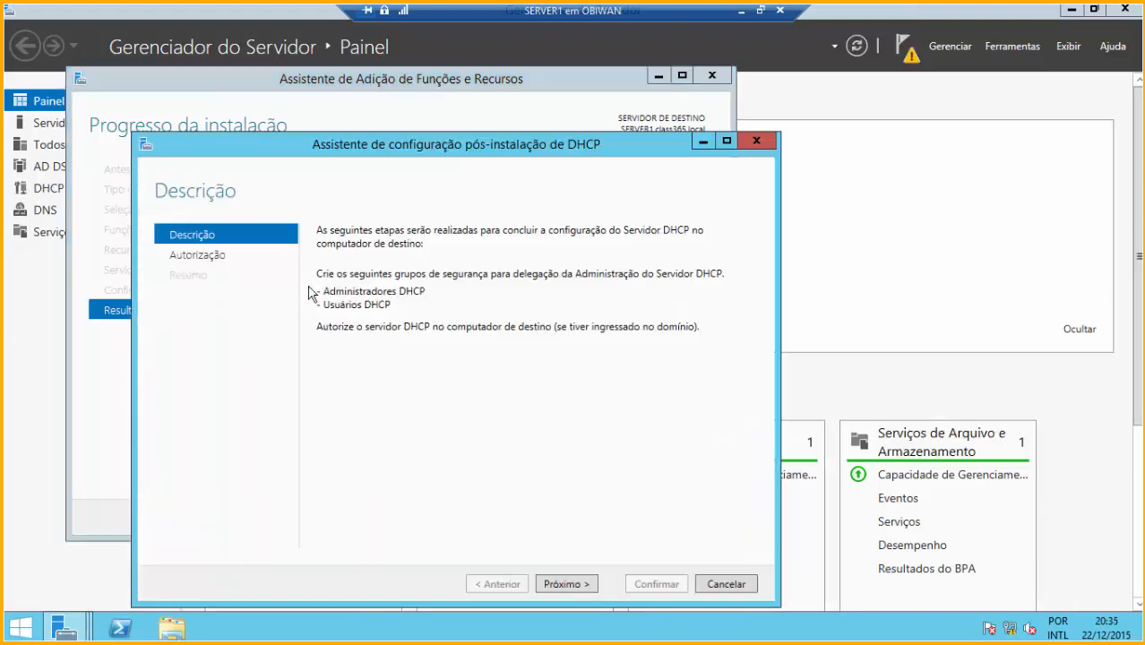
{"action": "left_click", "coordinate": [565, 588]}
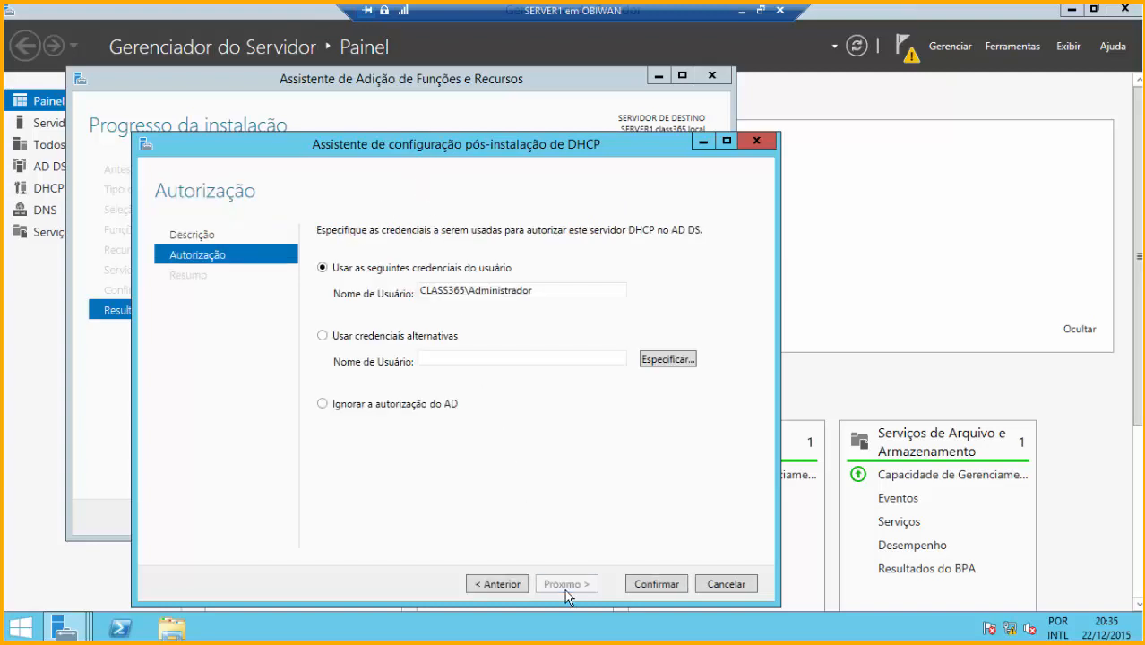
{"action": "left_click", "coordinate": [656, 584]}
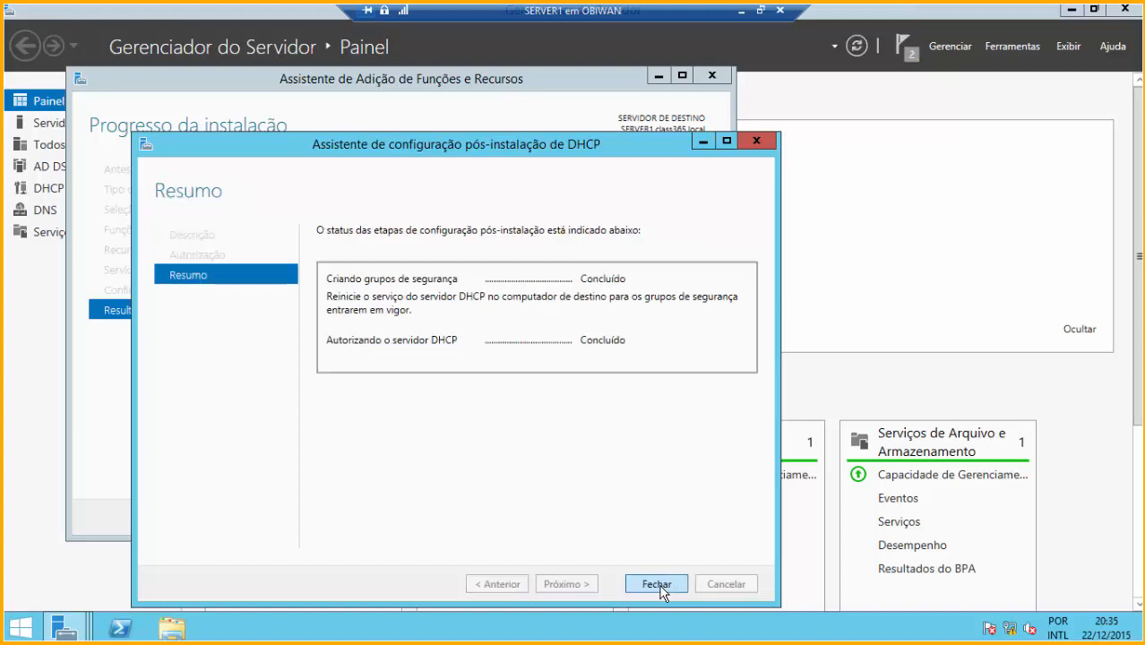
{"action": "left_click", "coordinate": [656, 584]}
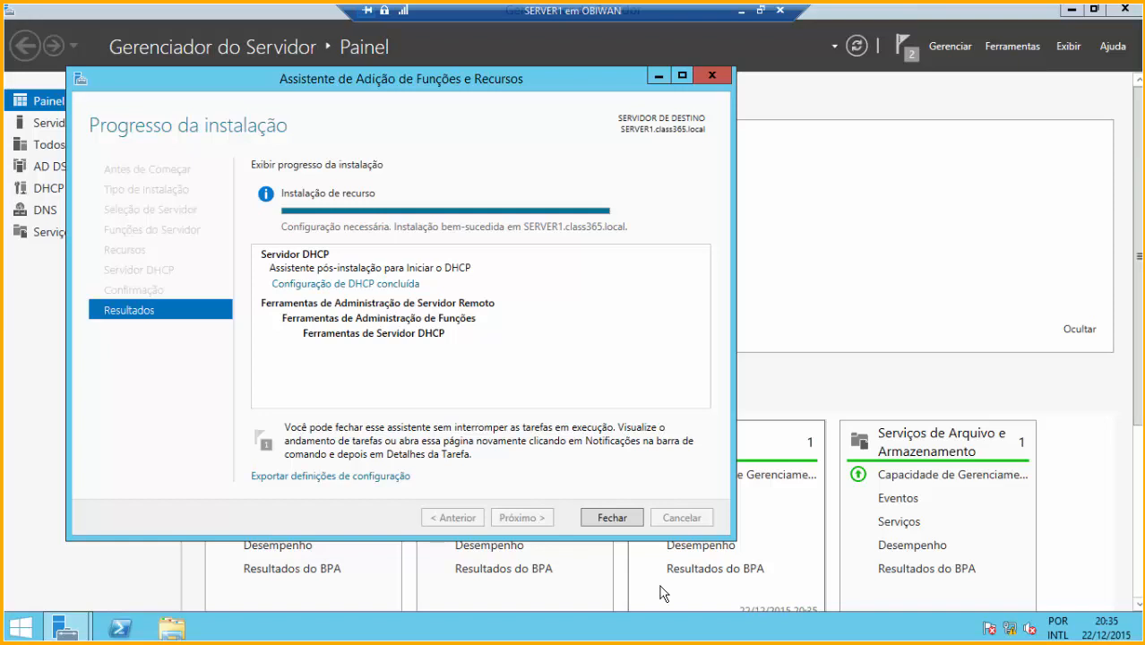
{"action": "left_click", "coordinate": [612, 518]}
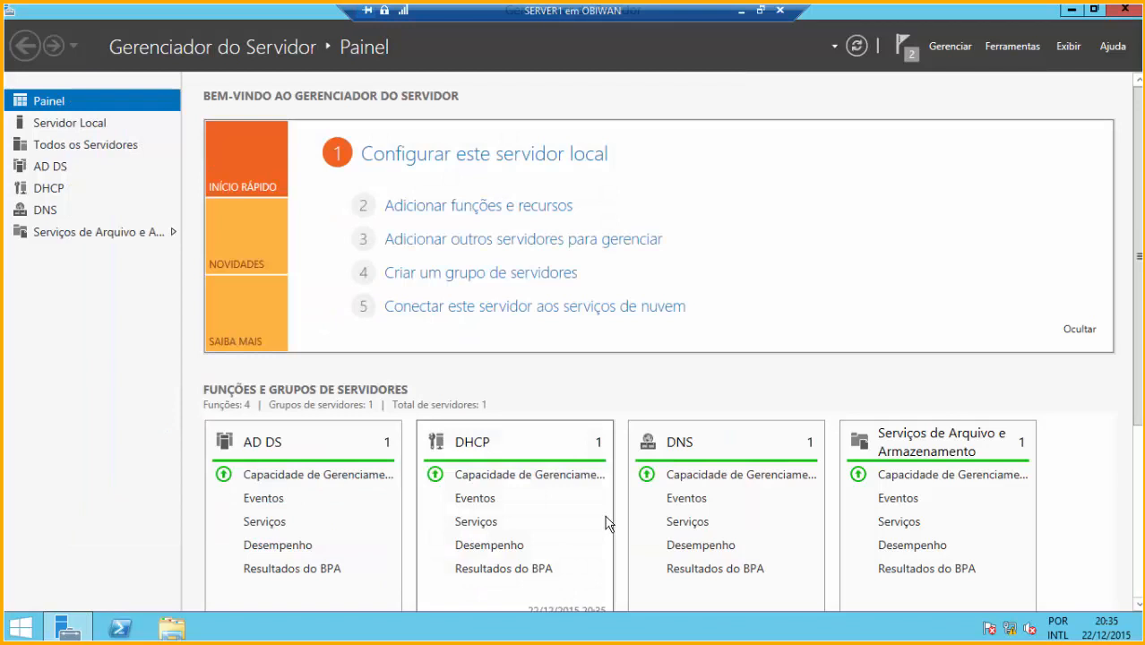
Open the DHCP management console on SERVER1.
{"action": "left_click", "coordinate": [1009, 46]}
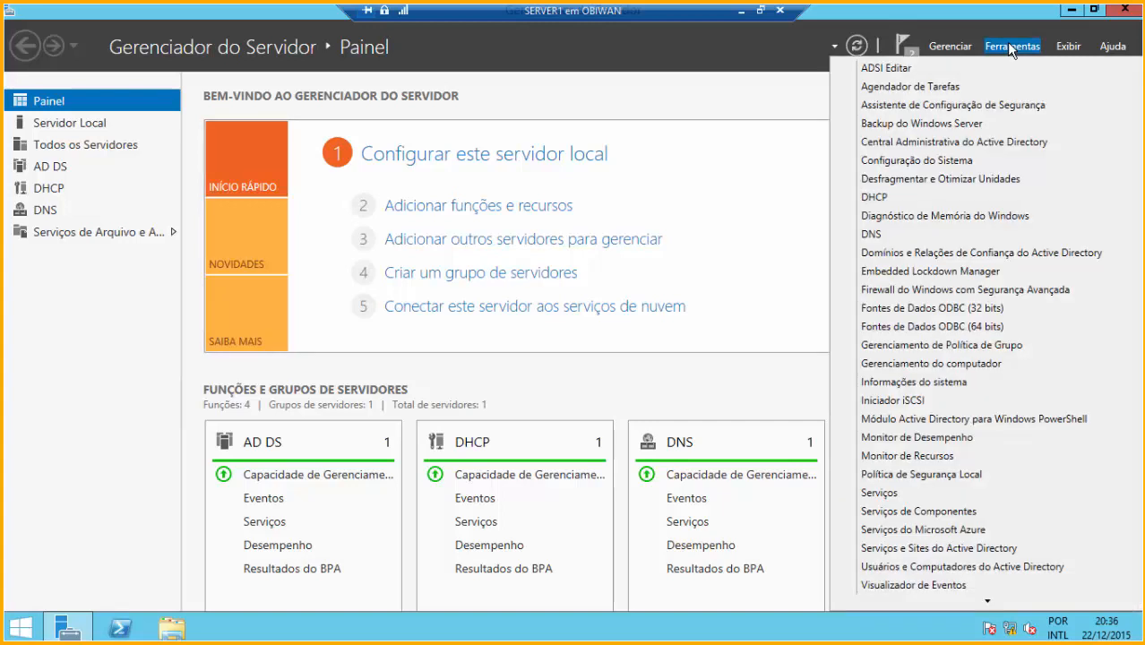
{"action": "left_click", "coordinate": [904, 197]}
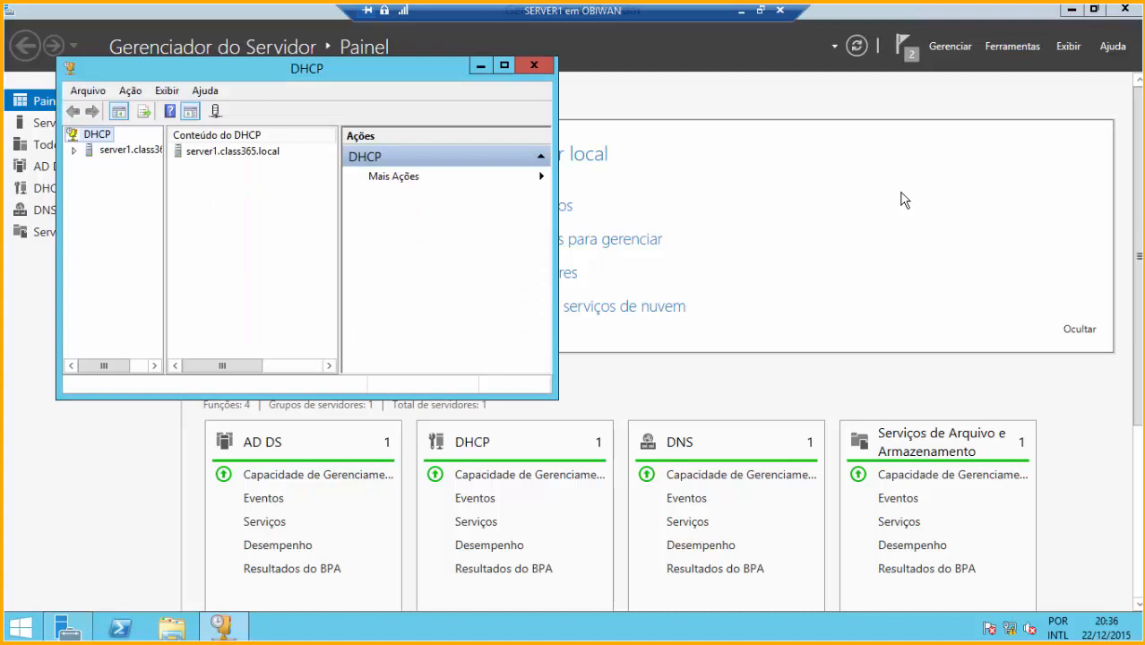
Maximize the DHCP console, widen its tree and restart the DHCP service on server1.class365.local.
{"action": "left_click", "coordinate": [505, 67]}
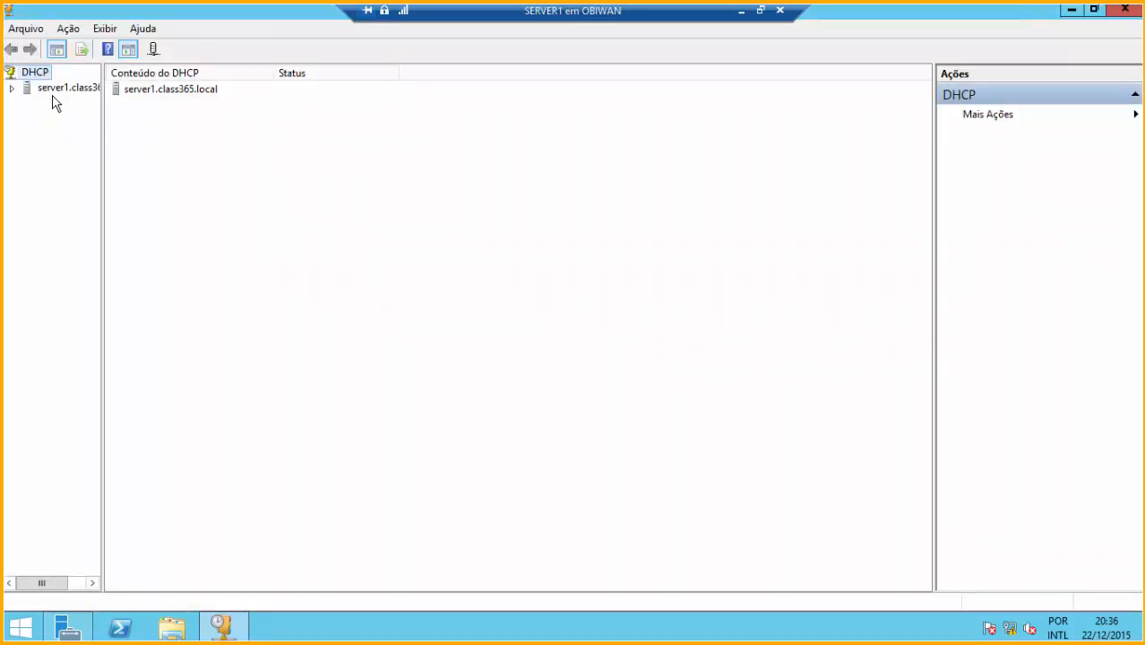
{"action": "mouse_move", "coordinate": [100, 146]}
{"action": "left_mouse_down"}
{"action": "mouse_move", "coordinate": [166, 167]}
{"action": "mouse_move", "coordinate": [102, 166]}
{"action": "left_mouse_up"}
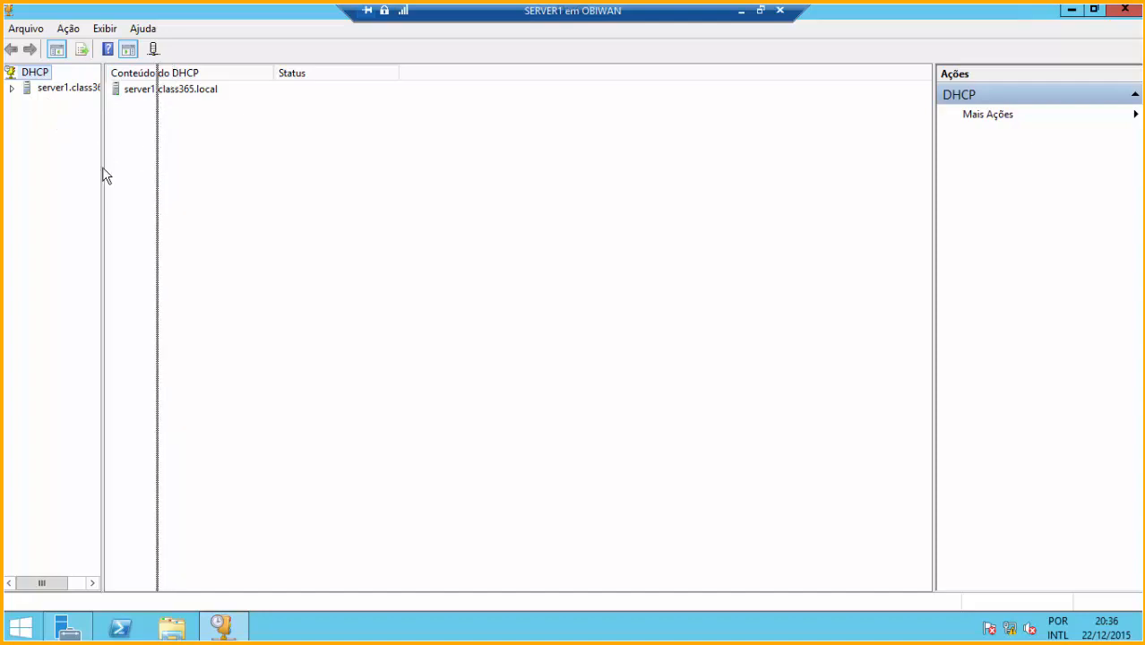
{"action": "double_click", "coordinate": [77, 90]}
{"action": "right_click", "coordinate": [83, 91]}
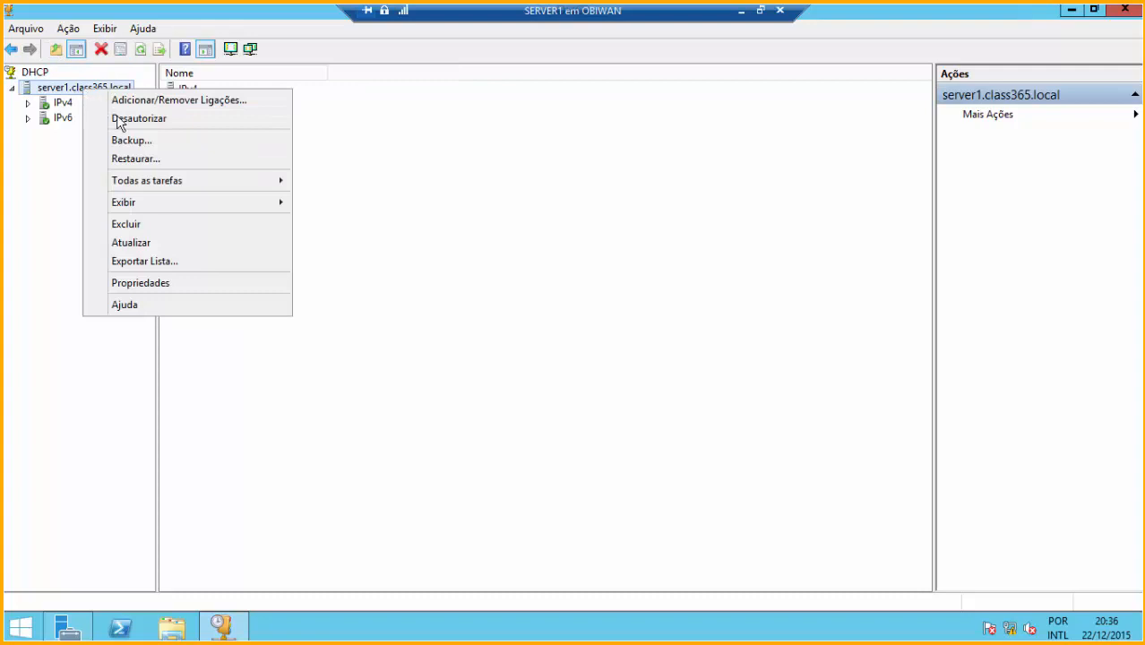
{"action": "mouse_move", "coordinate": [218, 185]}
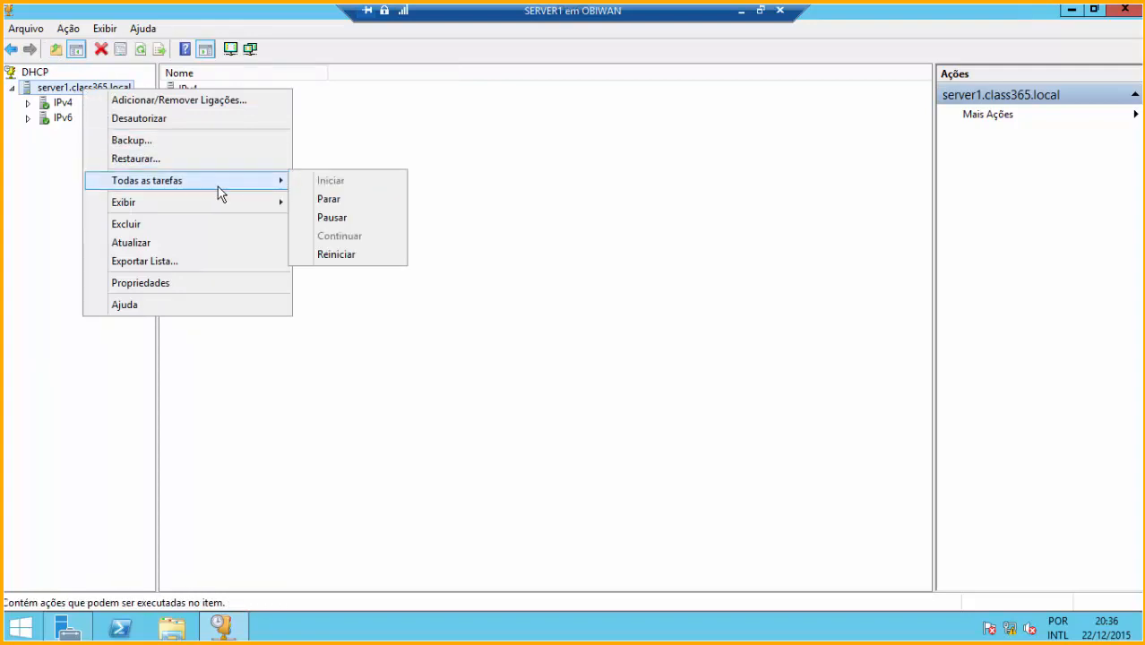
{"action": "left_click", "coordinate": [352, 257]}
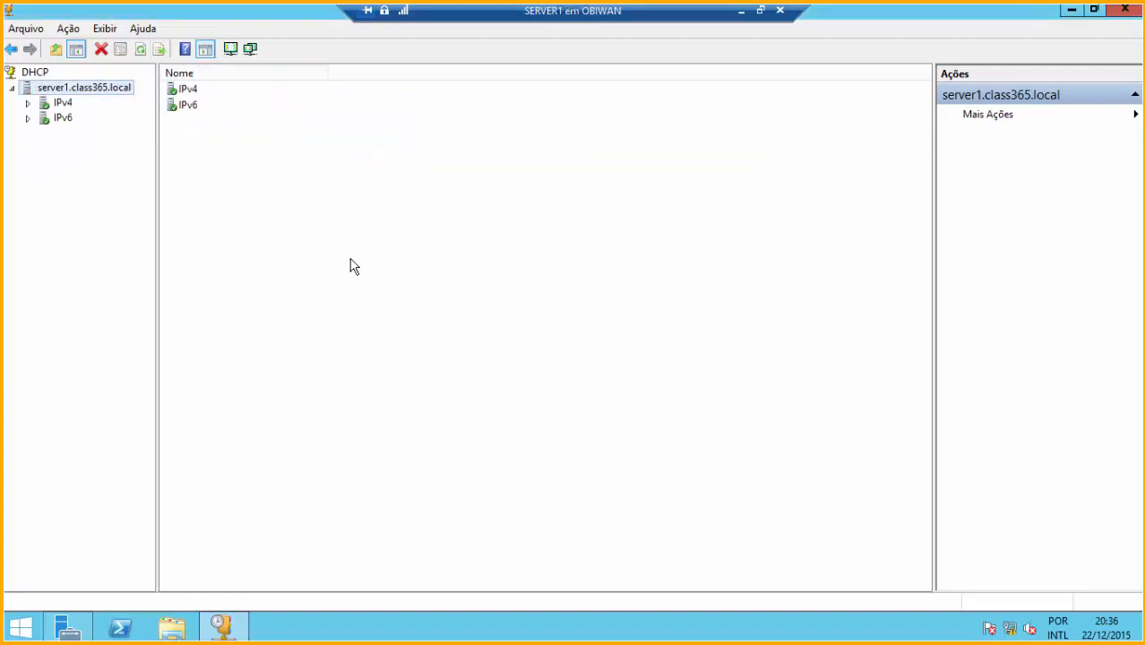
Start a new scope under IPv4 on server1.class365.local and name it CLASS365-192.
{"action": "left_click", "coordinate": [27, 103]}
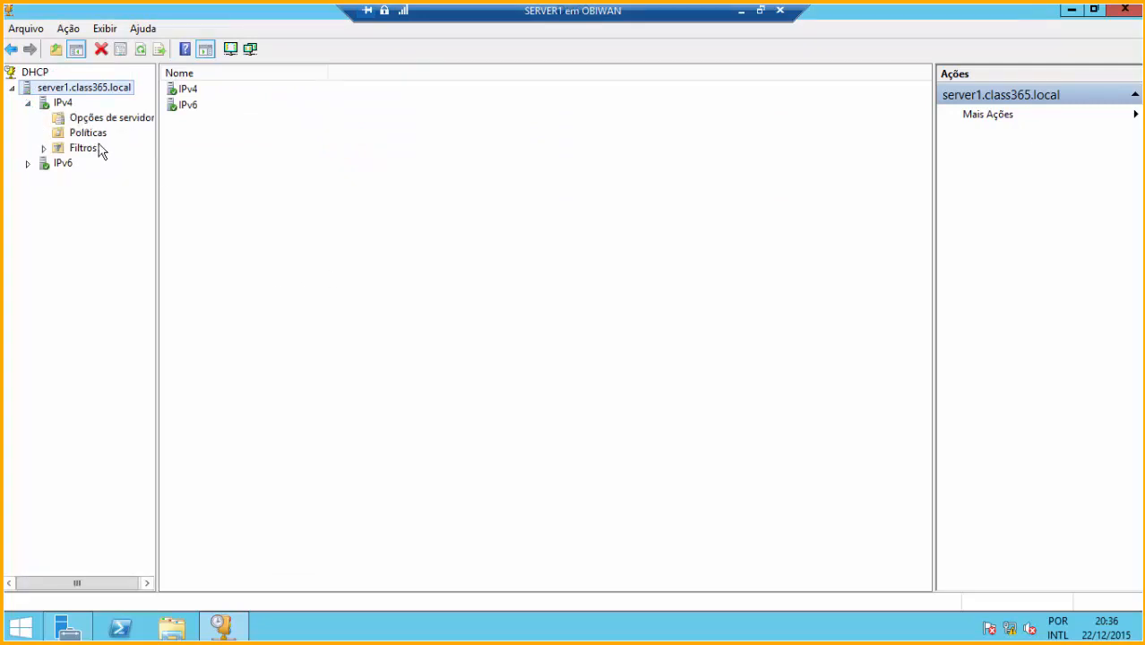
{"action": "left_click", "coordinate": [68, 105]}
{"action": "right_click", "coordinate": [70, 106]}
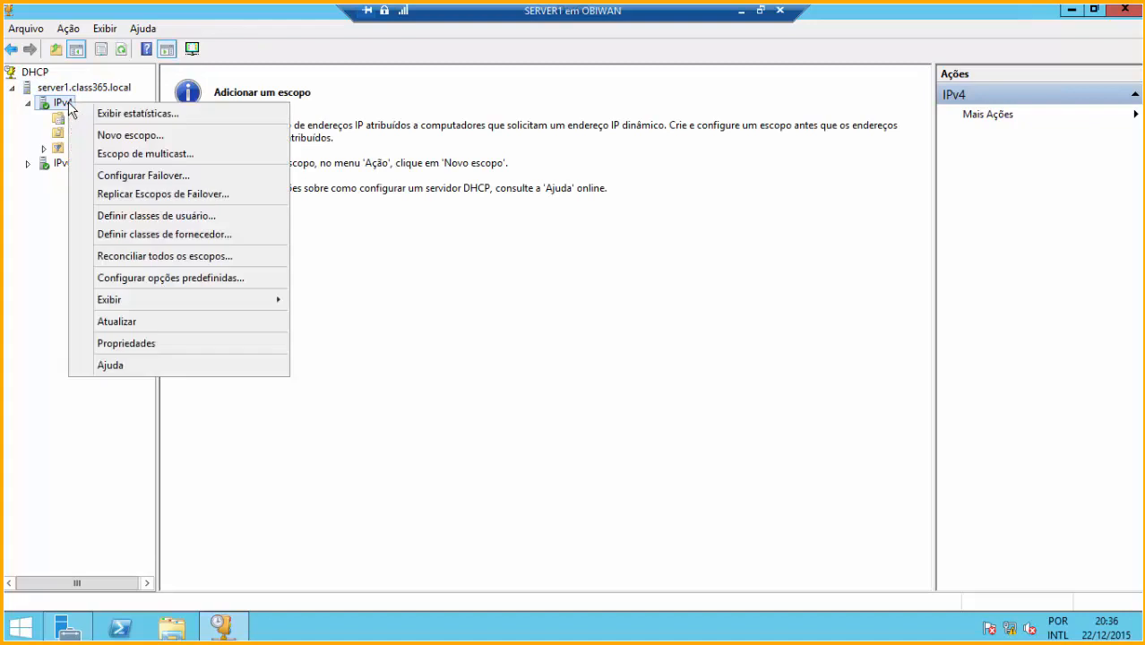
{"action": "left_click", "coordinate": [209, 137]}
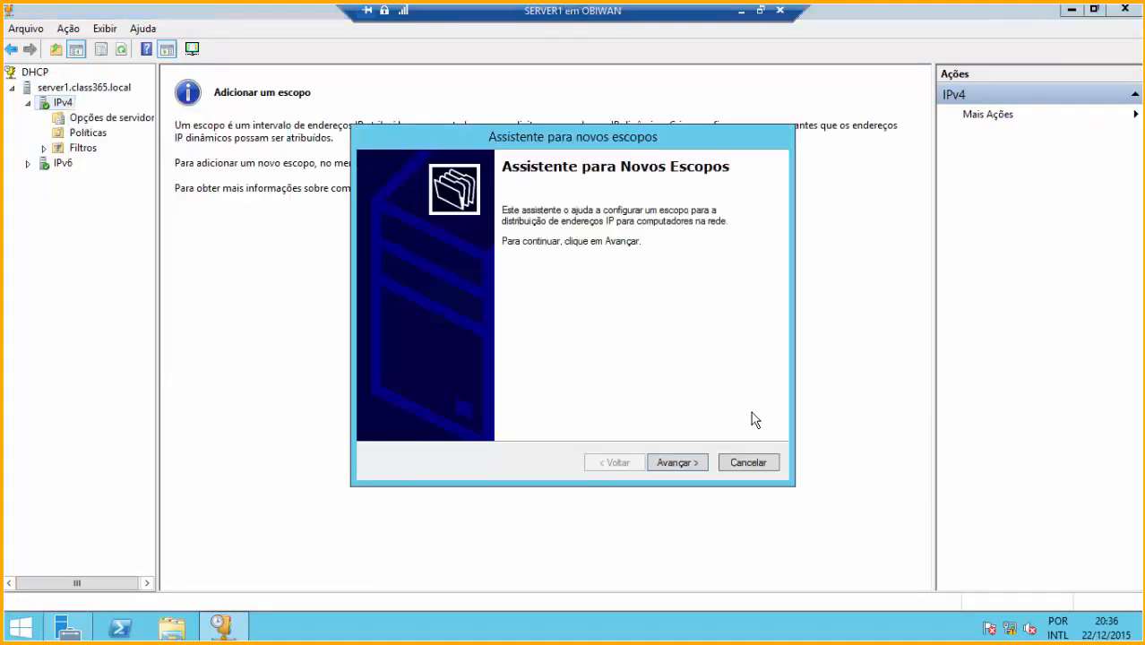
{"action": "left_click", "coordinate": [688, 465]}
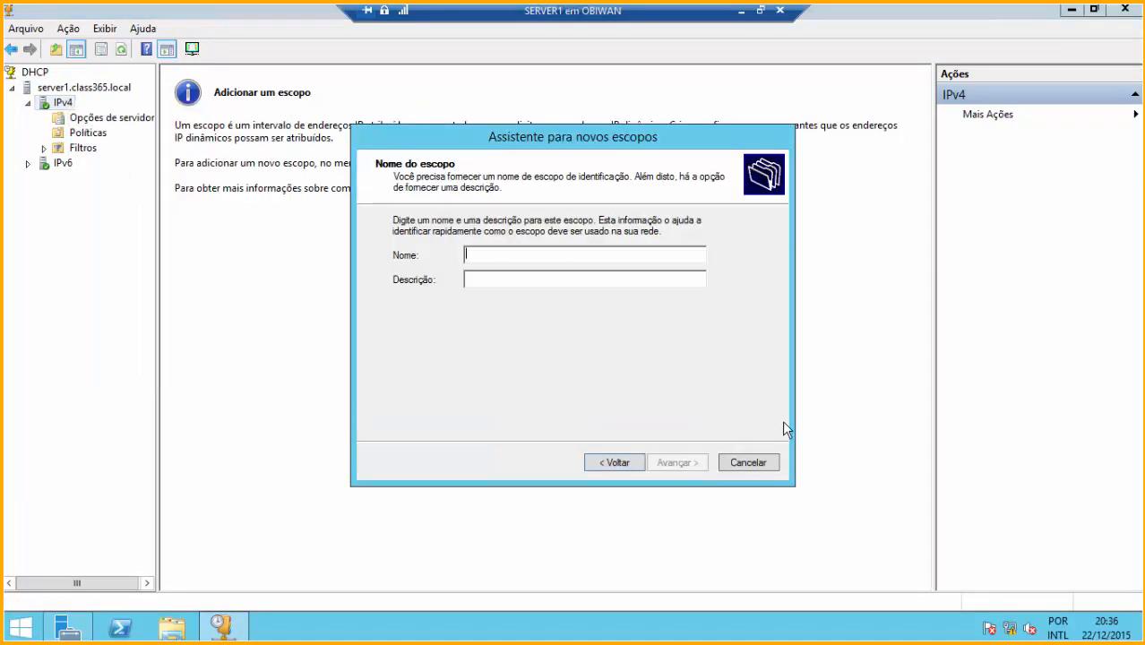
{"action": "type", "text": "CL"}
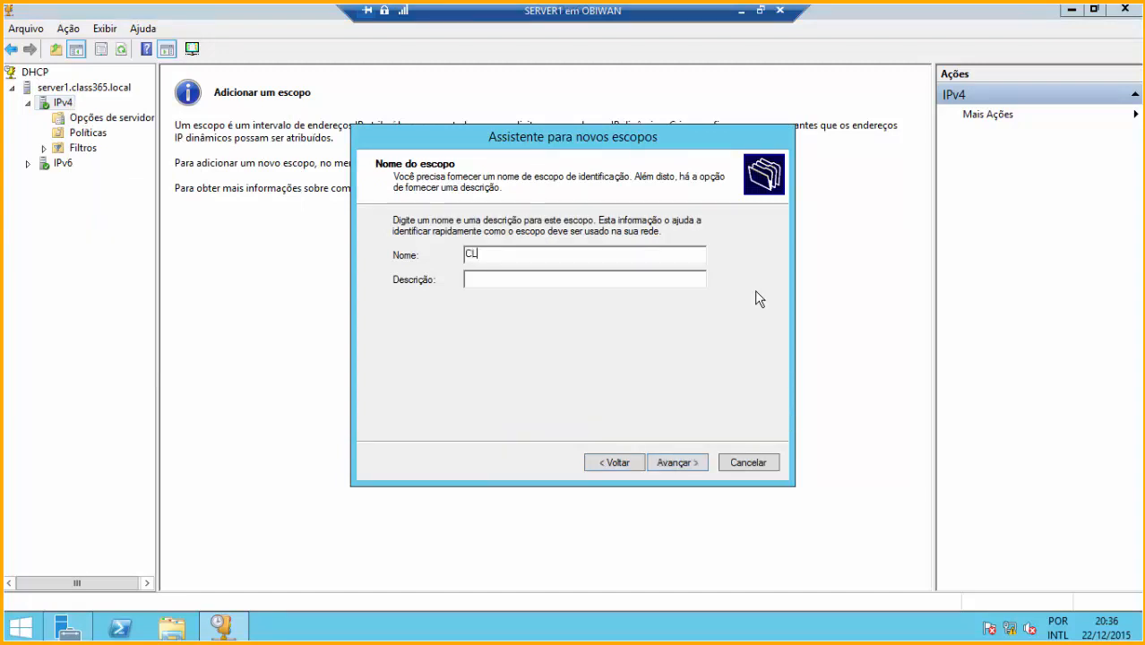
{"action": "type", "text": "ASS365-192"}
{"action": "left_click", "coordinate": [664, 461]}
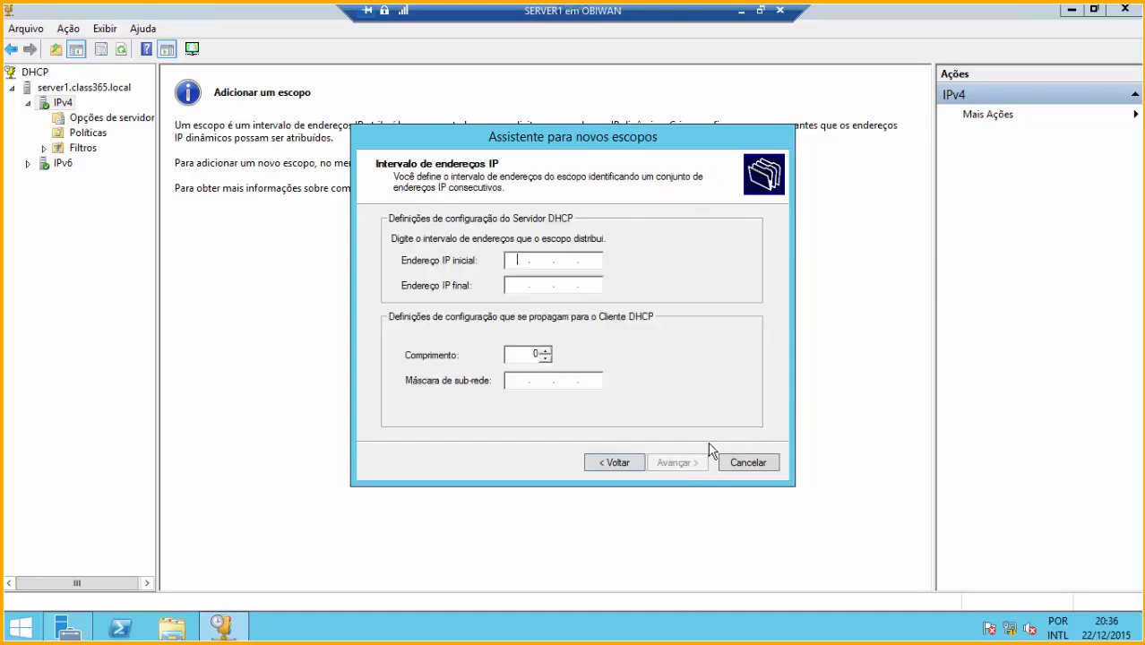
Set the scope's address range from 192.168.0.11 to 192.168.0.254, keeping the proposed subnet mask.
{"action": "type", "text": "192.168.0.11"}
{"action": "key", "text": "Tab"}
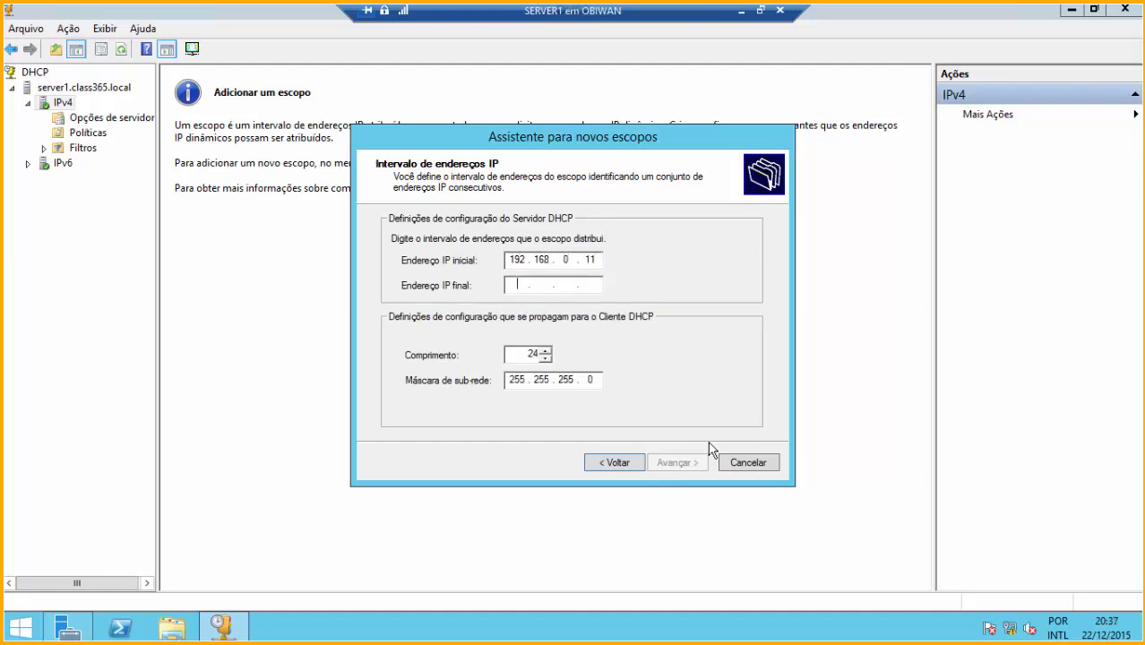
{"action": "type", "text": "192 . 168 . "}
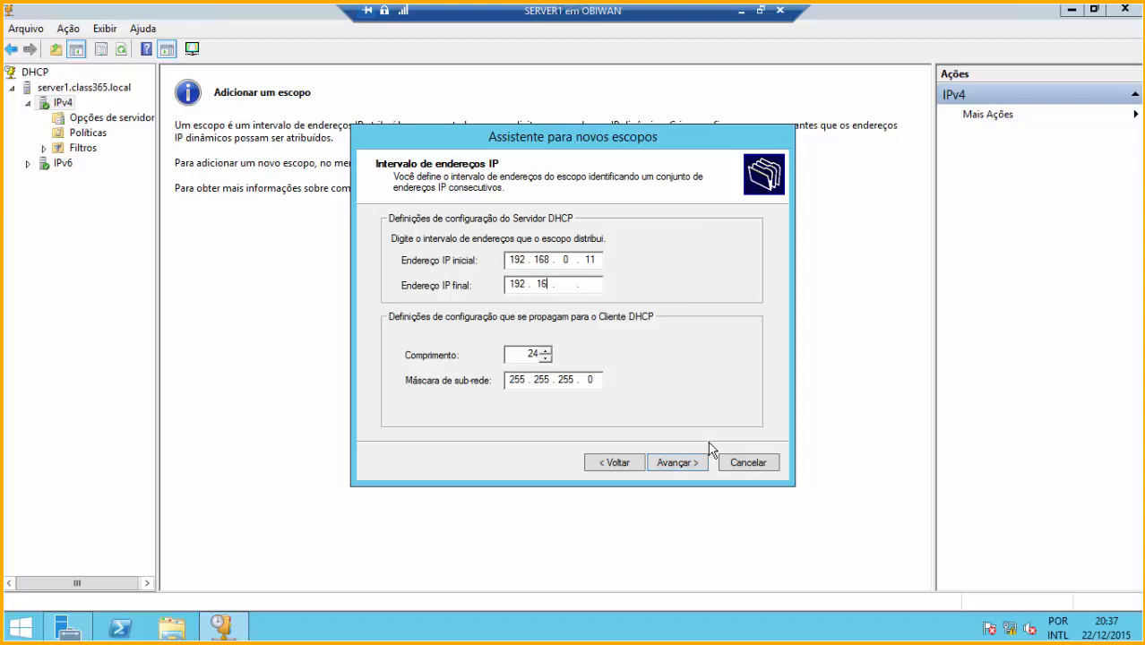
{"action": "type", "text": "0 . 254"}
{"action": "left_click", "coordinate": [697, 466]}
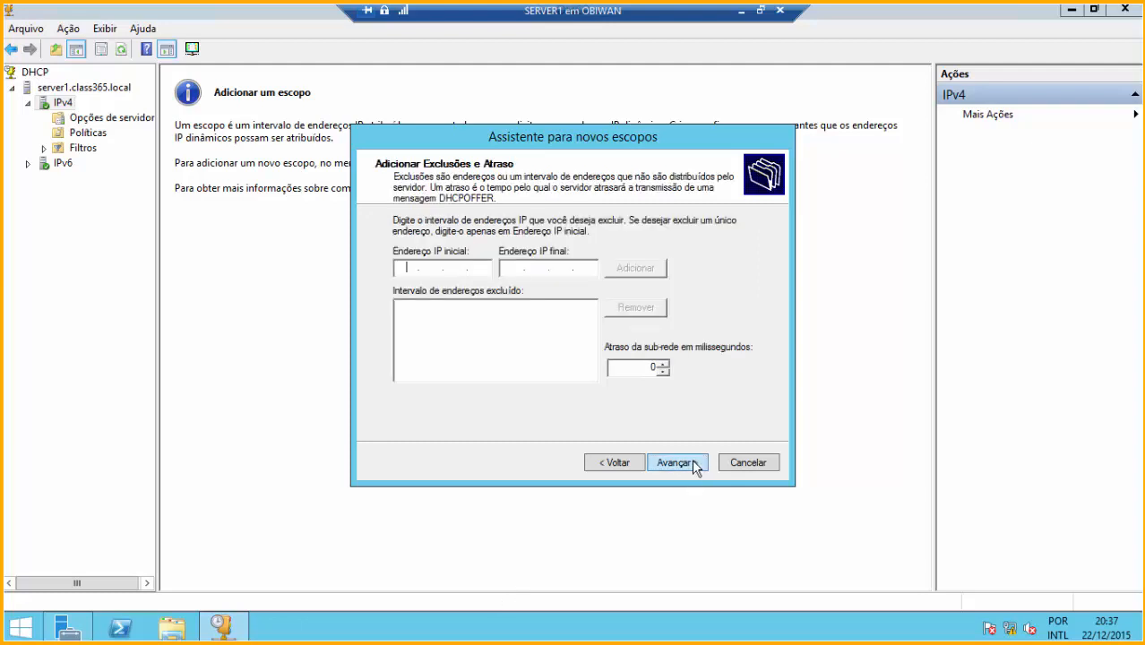
Leave the exclusions empty, keep the default lease duration and choose to configure the scope's DHCP options now.
{"action": "left_click", "coordinate": [696, 464]}
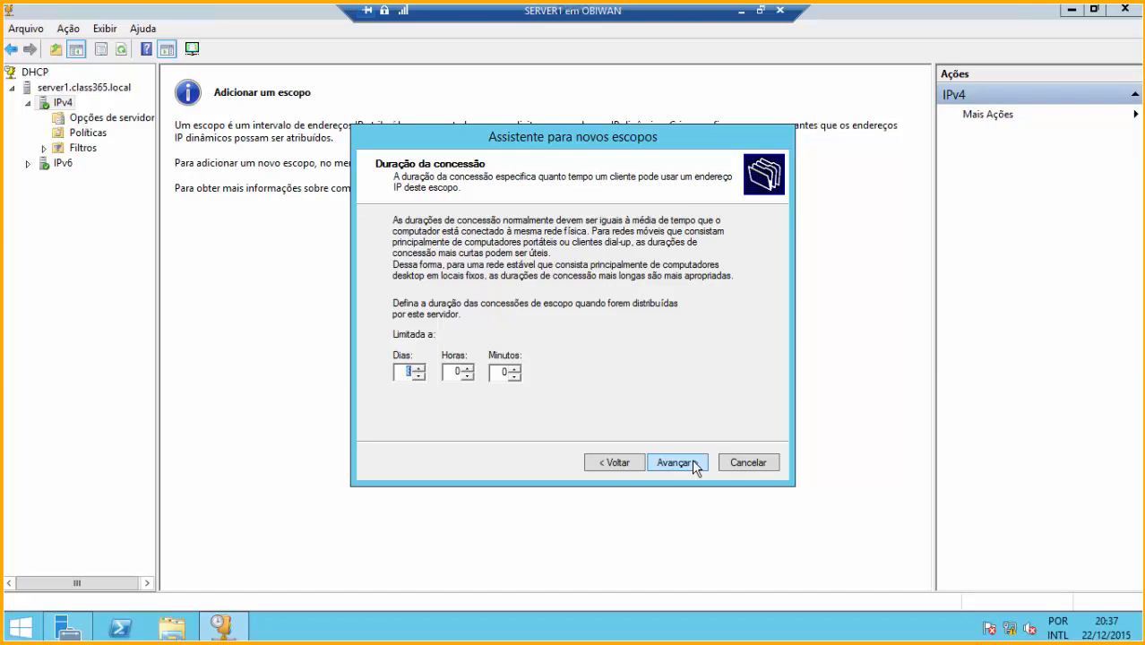
{"action": "left_click", "coordinate": [696, 464]}
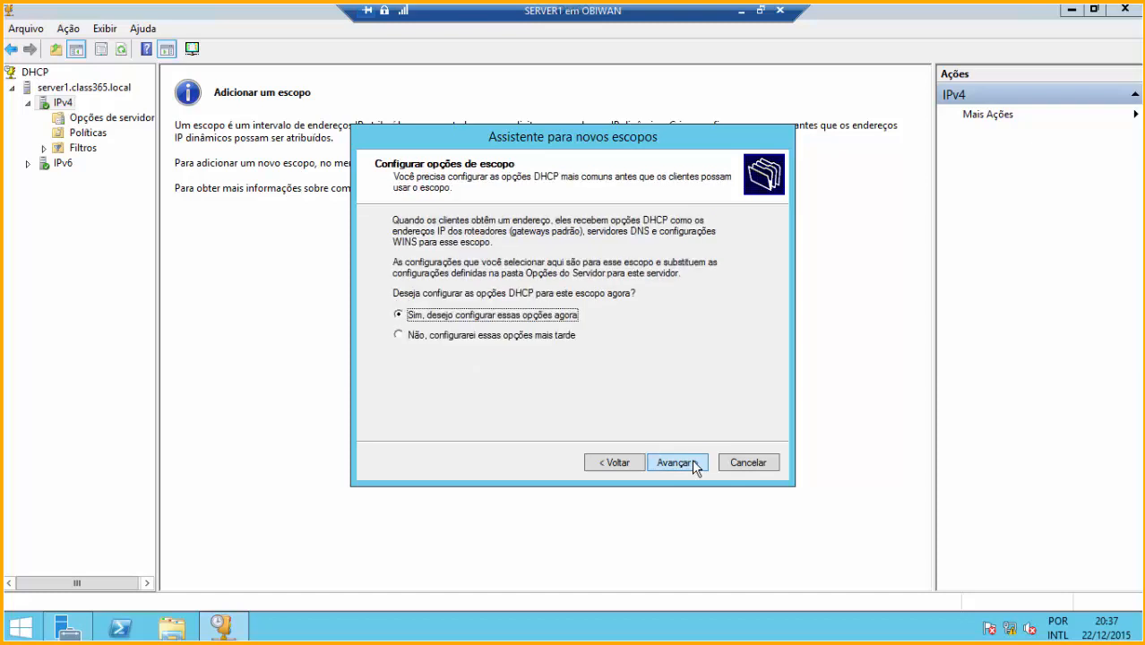
{"action": "left_click", "coordinate": [696, 464]}
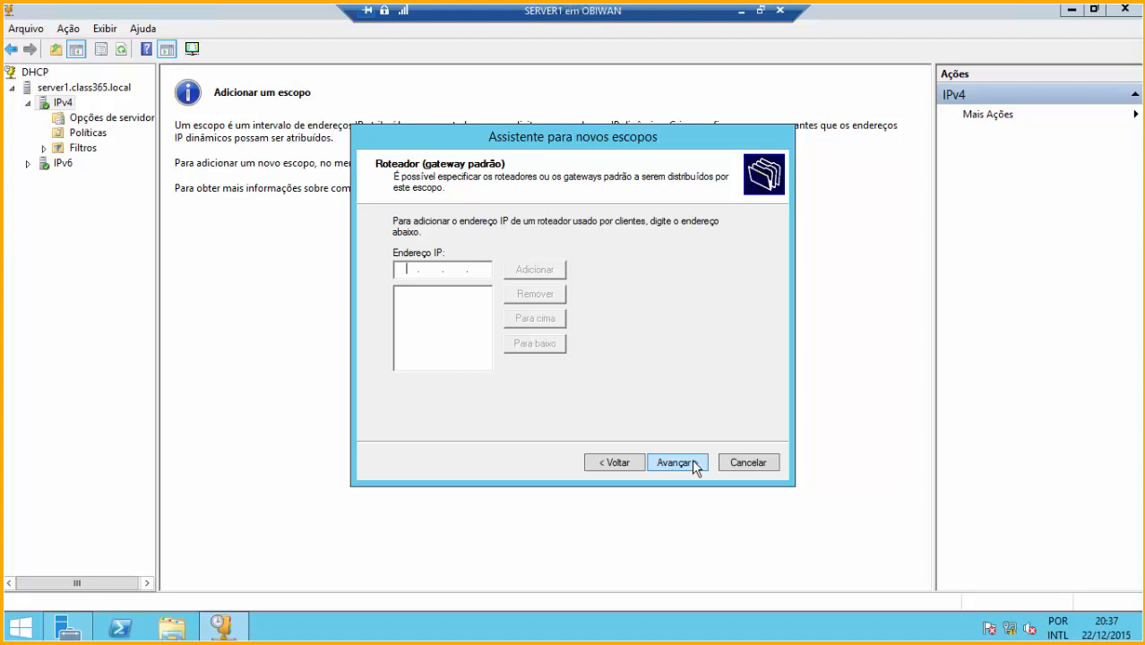
Add 192.168.0.3 as the scope's router (default gateway).
{"action": "type", "text": "192 . 168 . 0 . 3"}
{"action": "left_click", "coordinate": [542, 273]}
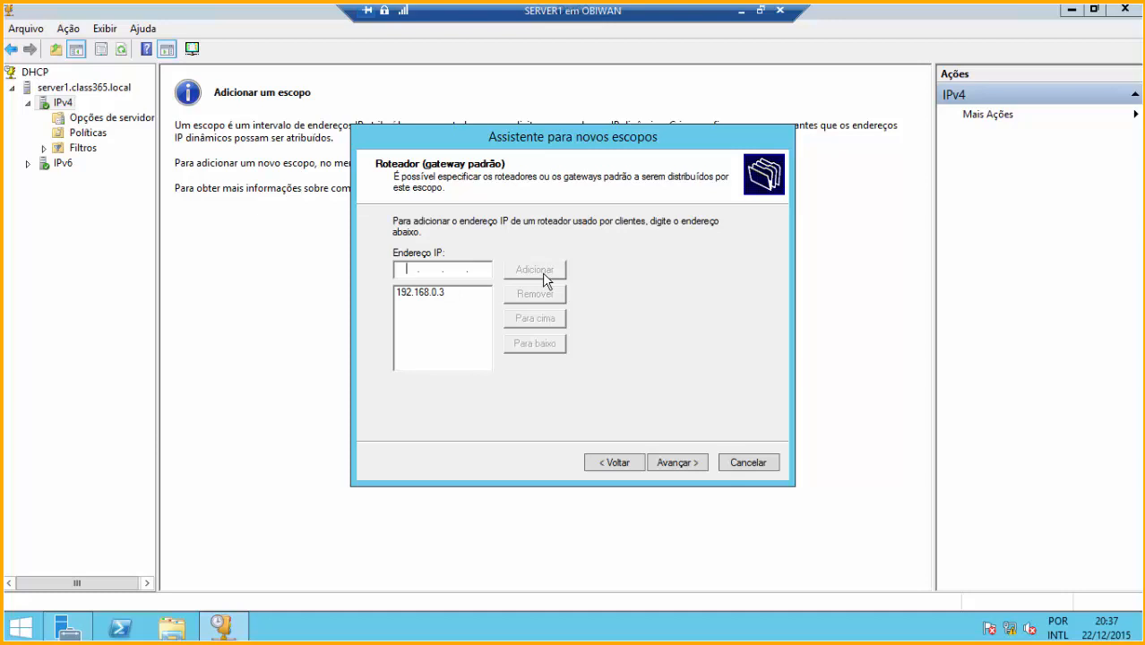
{"action": "left_click", "coordinate": [680, 469]}
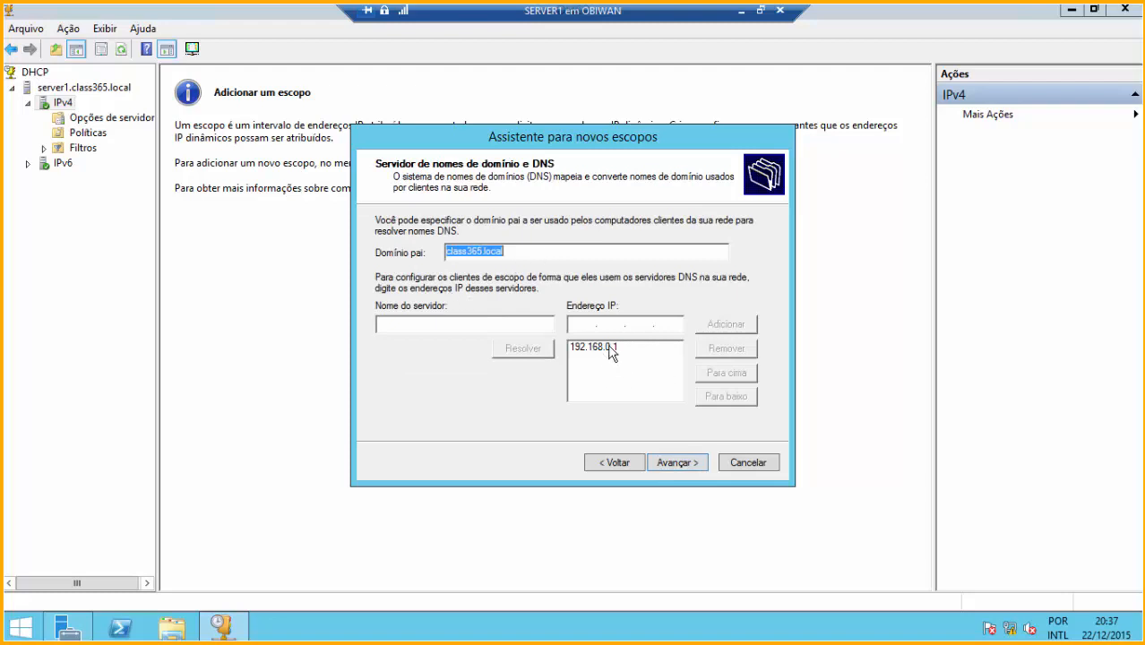
Accept the proposed domain and DNS server, skip WINS, and finish the wizard with the scope activated immediately.
{"action": "left_click", "coordinate": [677, 463]}
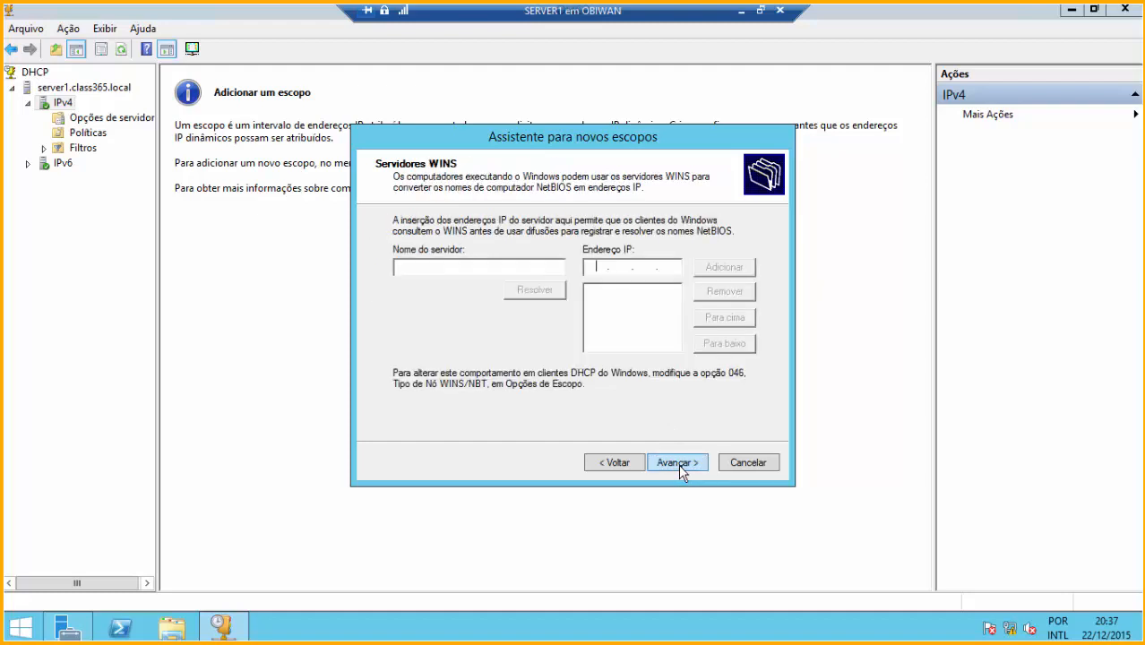
{"action": "left_click", "coordinate": [677, 462]}
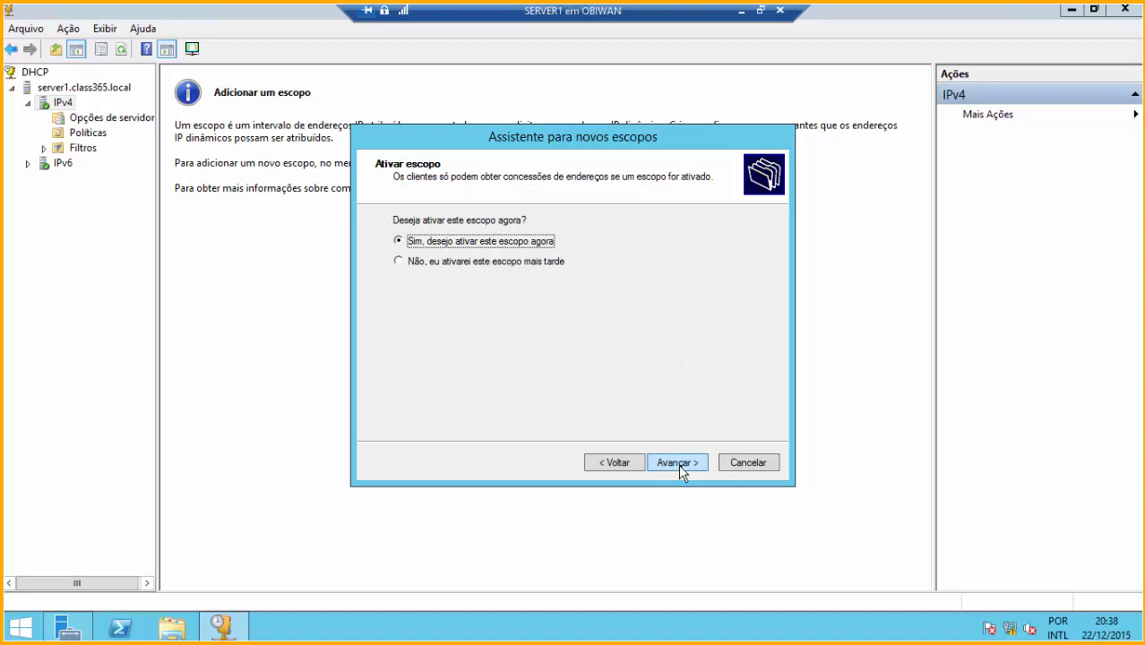
{"action": "left_click", "coordinate": [688, 464]}
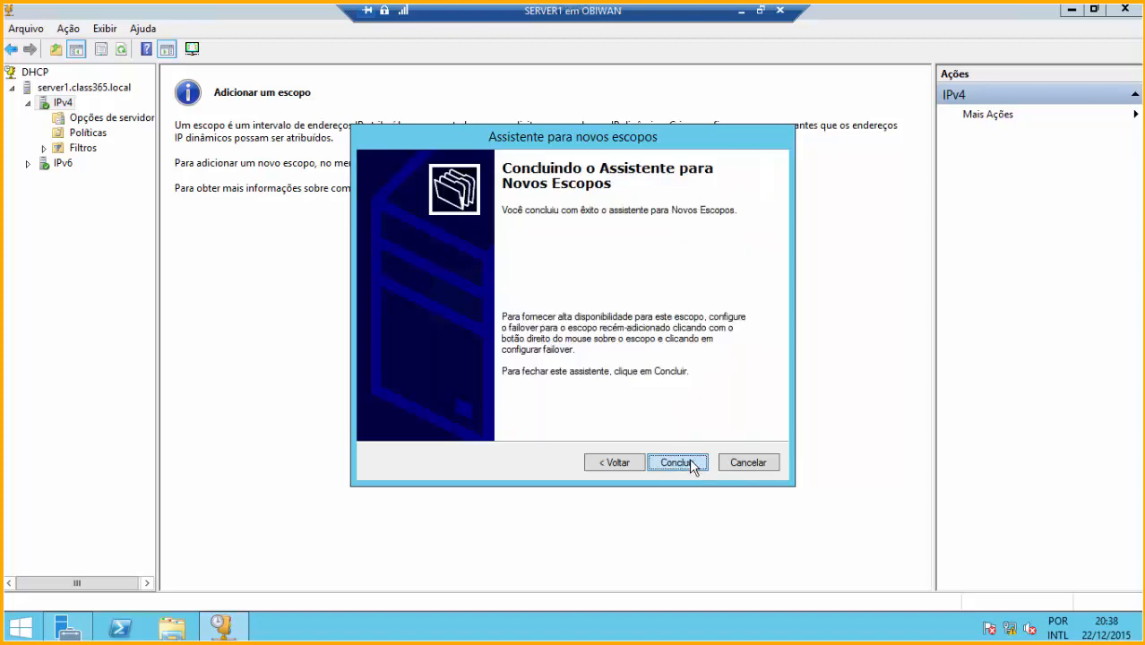
{"action": "left_click", "coordinate": [678, 463]}
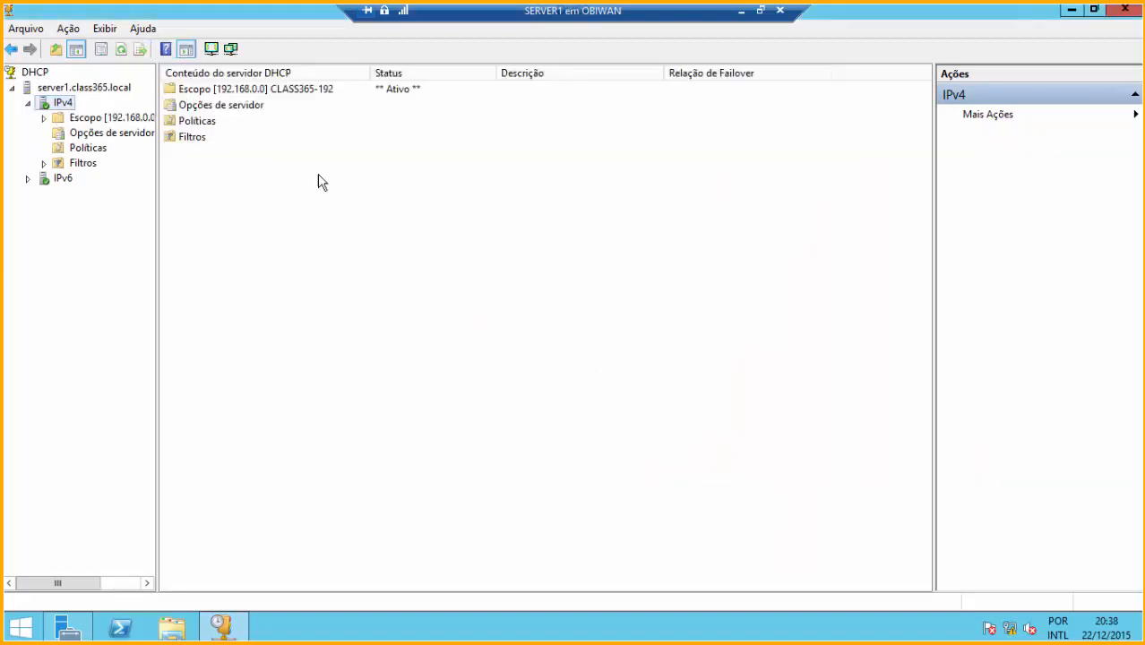
Expand the new CLASS365-192 scope, widen the console tree and view its active leases.
{"action": "left_click", "coordinate": [125, 124]}
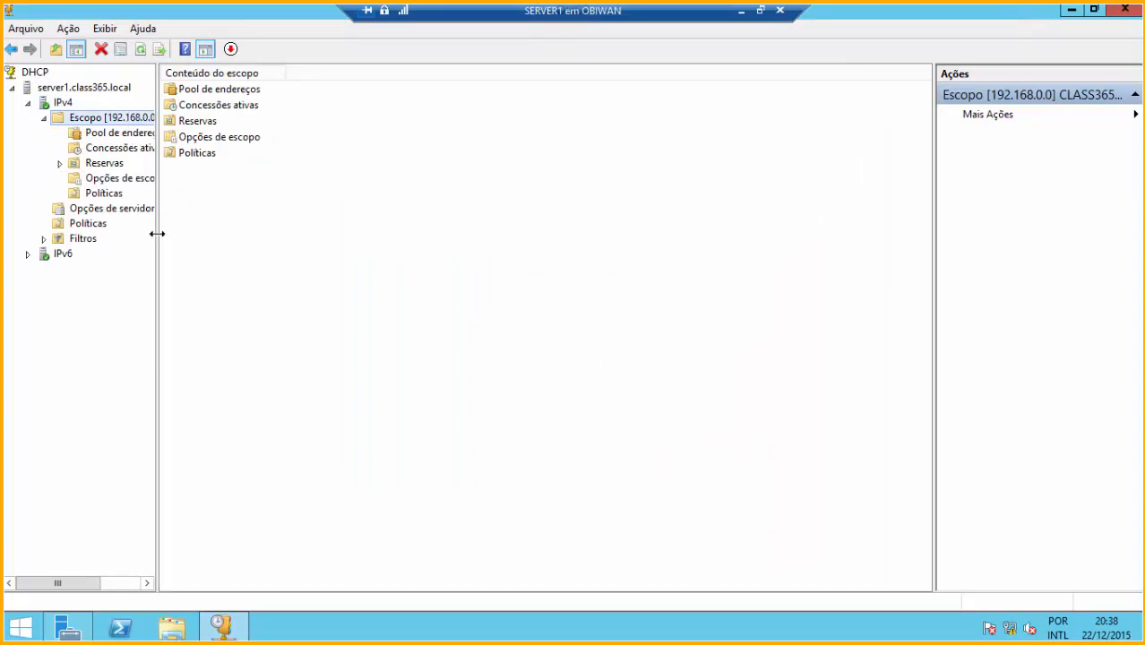
{"action": "left_click_drag", "start_coordinate": [157, 234], "coordinate": [204, 238]}
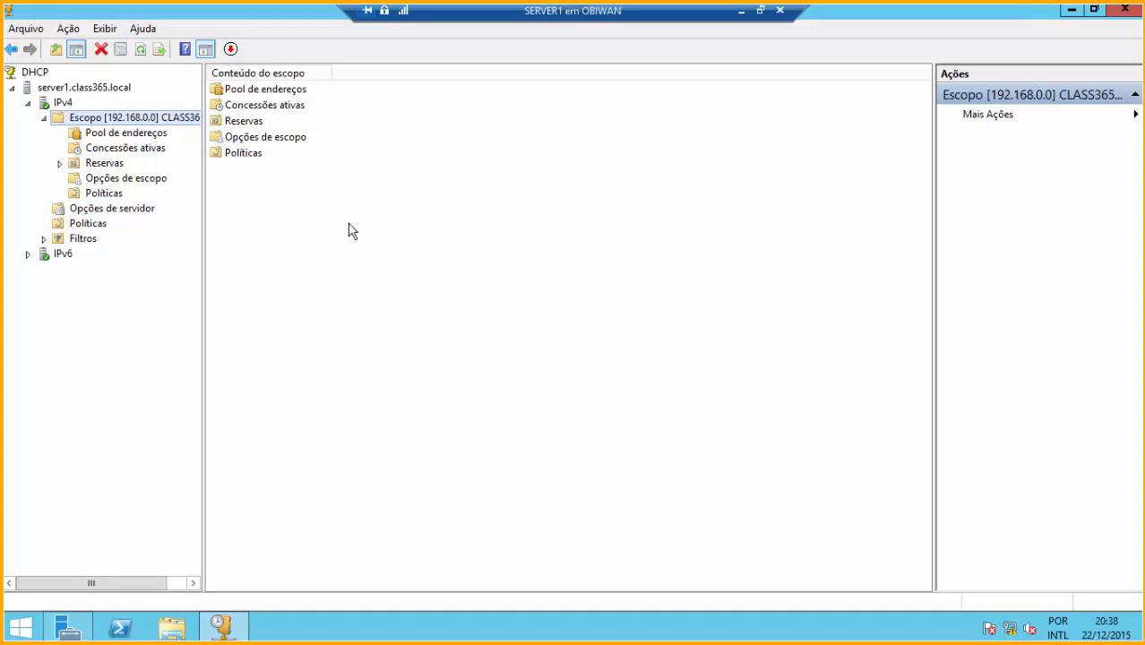
{"action": "left_click", "coordinate": [145, 152]}
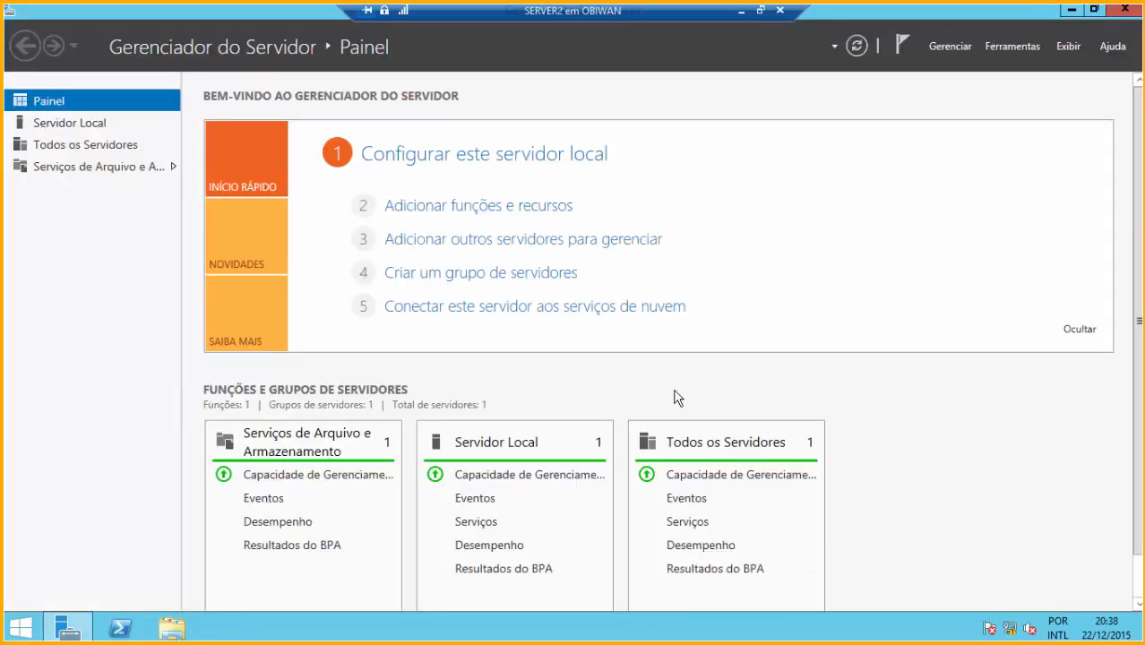
On SERVER2, open the Ethernet 2 adapter's IPv4 properties and select automatic IP and DNS server addressing.
{"action": "left_click", "coordinate": [87, 123]}
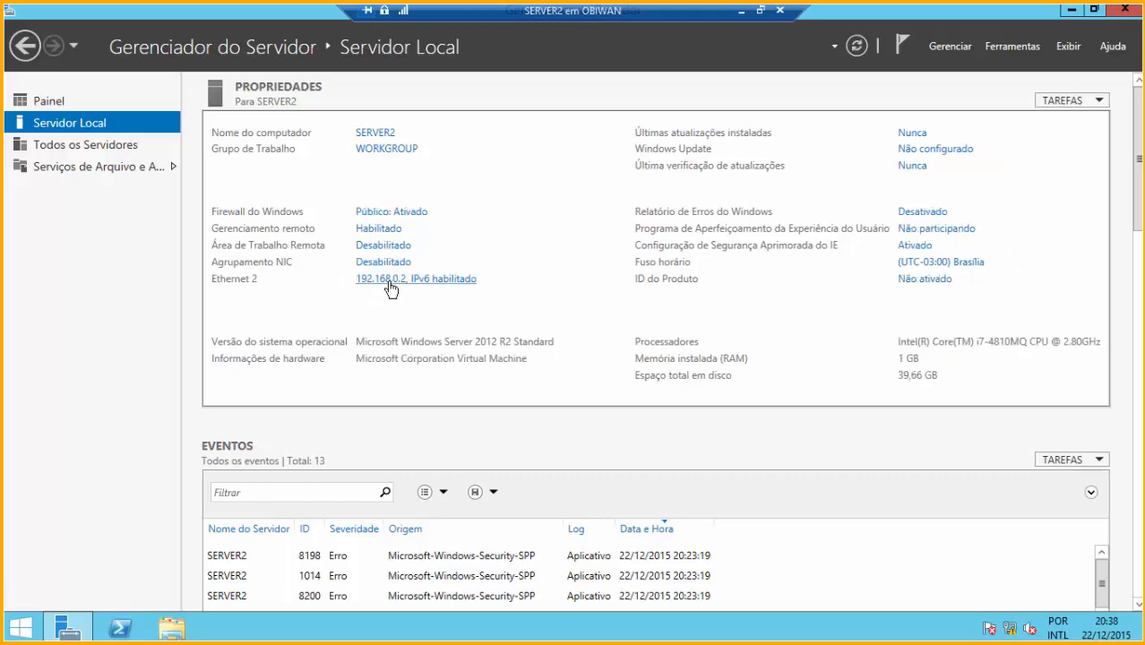
{"action": "left_click", "coordinate": [391, 283]}
{"action": "double_click", "coordinate": [301, 174]}
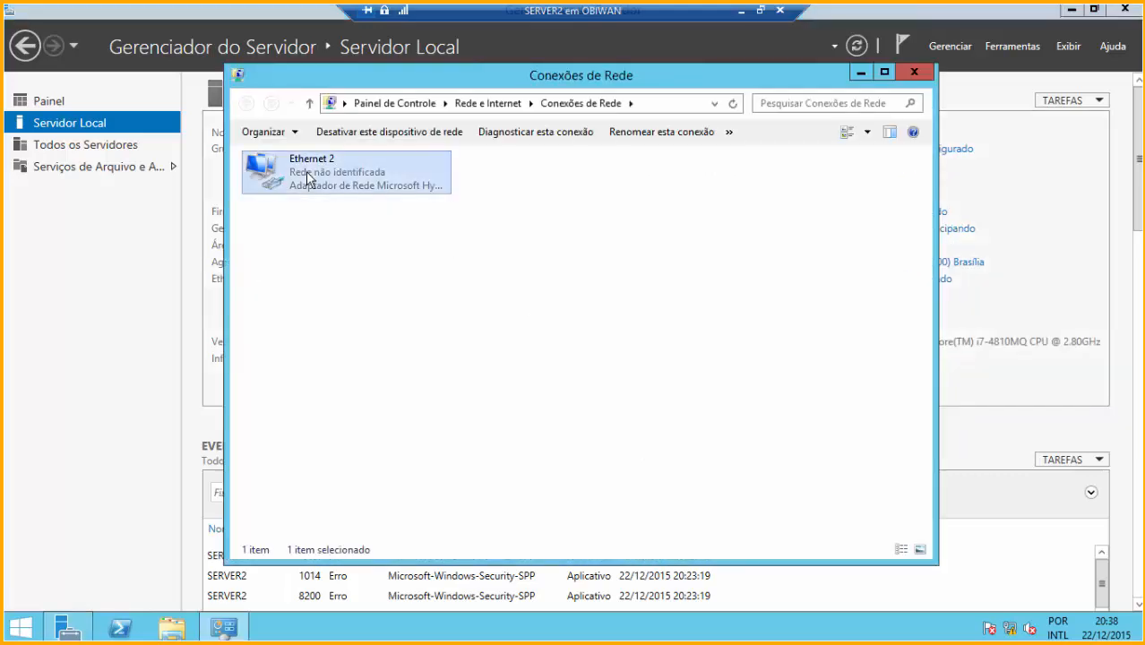
{"action": "left_click", "coordinate": [481, 453]}
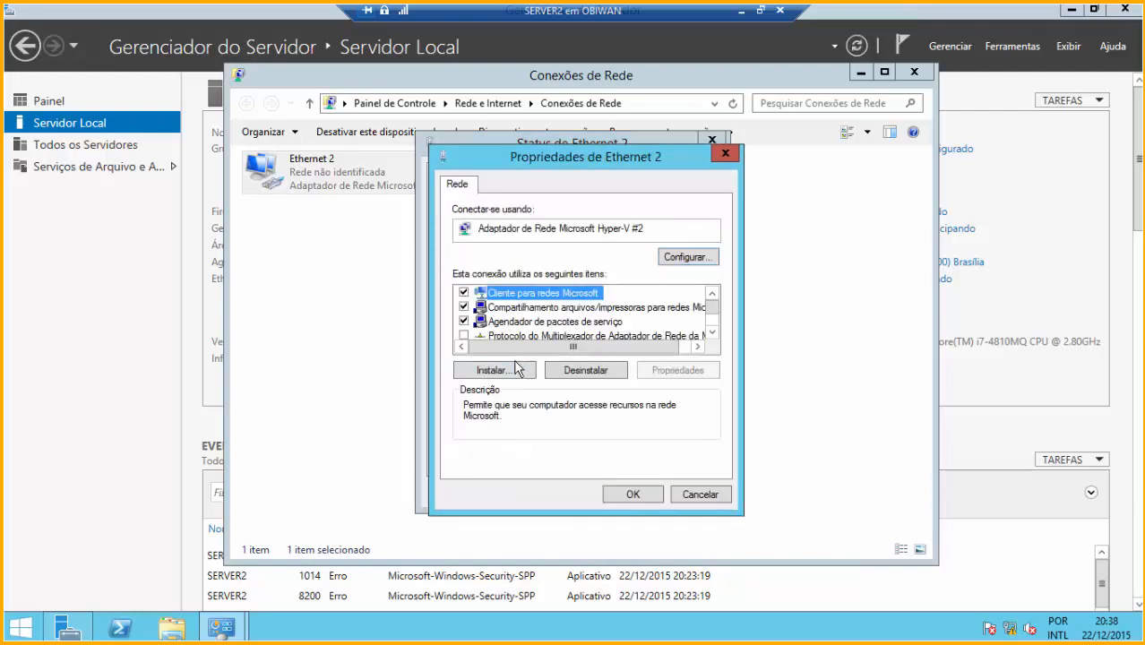
{"action": "scroll", "coordinate": [536, 316], "scroll_direction": "down", "scroll_amount": 2}
{"action": "scroll", "coordinate": [627, 314], "scroll_direction": "down", "scroll_amount": 1}
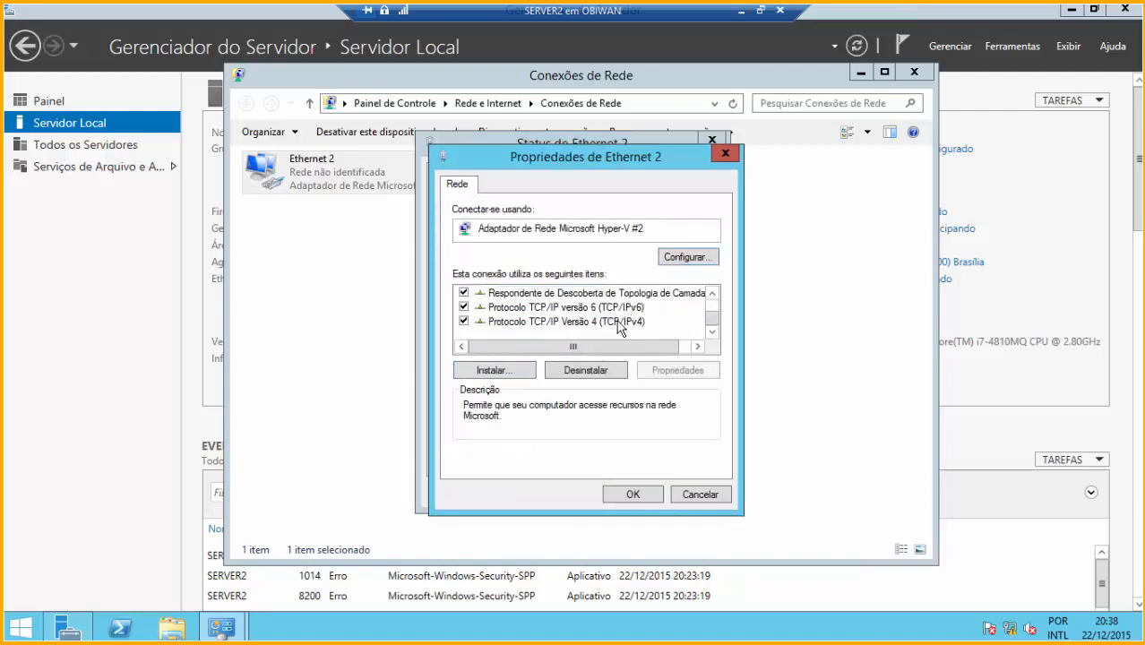
{"action": "double_click", "coordinate": [618, 322]}
{"action": "left_click", "coordinate": [599, 325]}
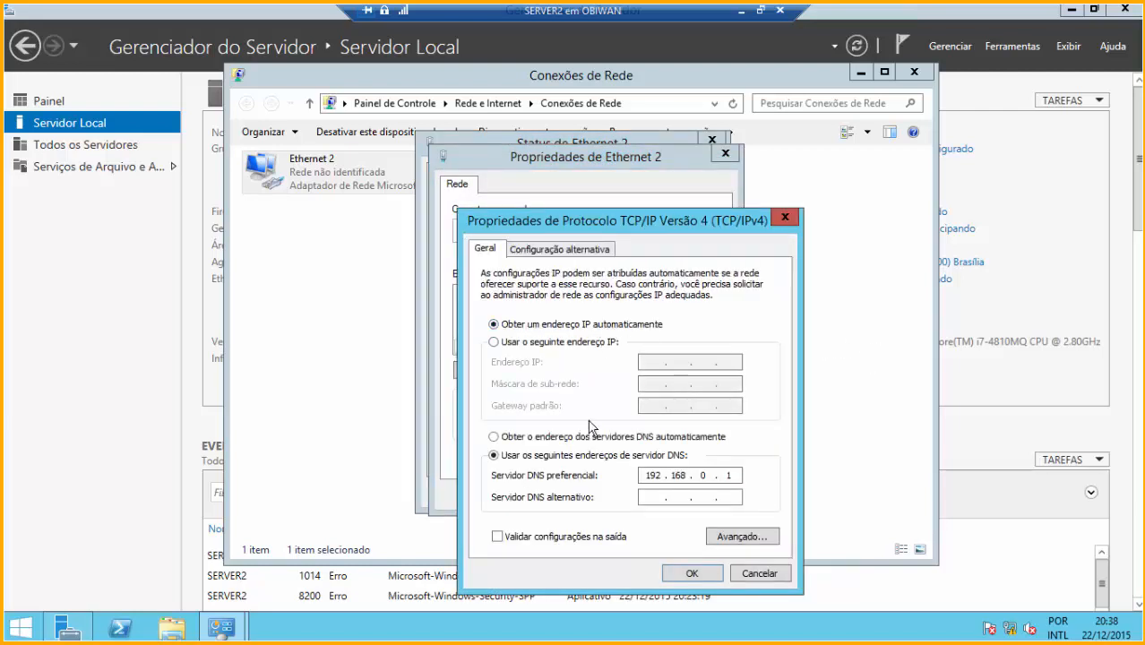
{"action": "left_click", "coordinate": [587, 438]}
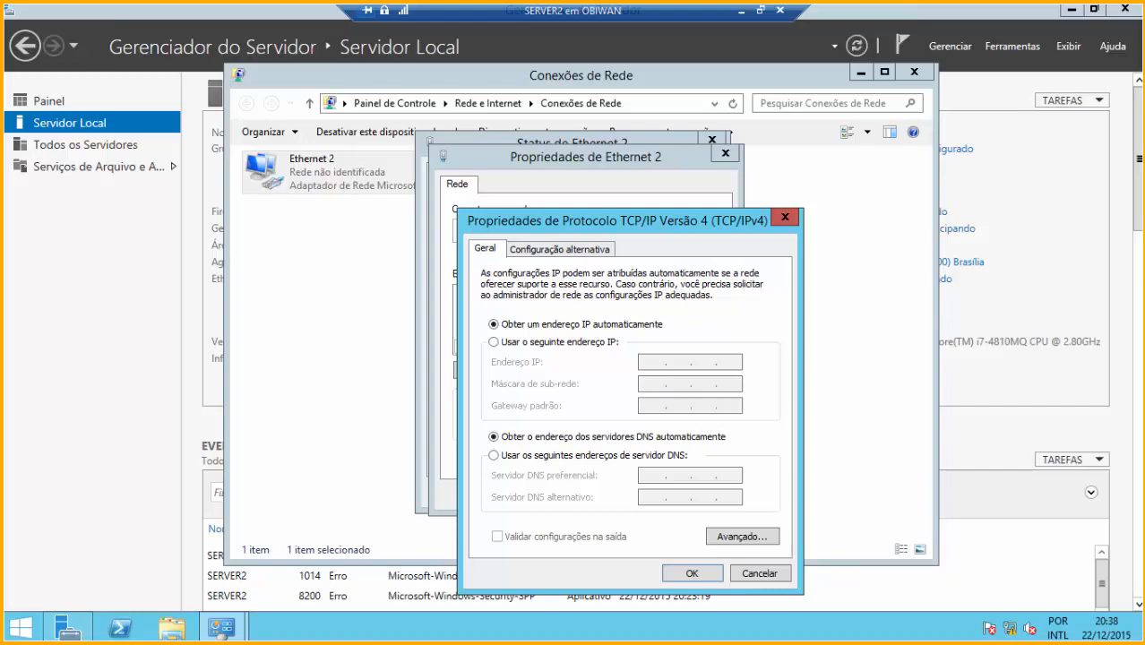
Check the virtual switch and VLAN settings of the network adapter in SERVER2's virtual machine settings.
{"action": "left_click_drag", "start_coordinate": [1144, 57], "coordinate": [559, 77]}
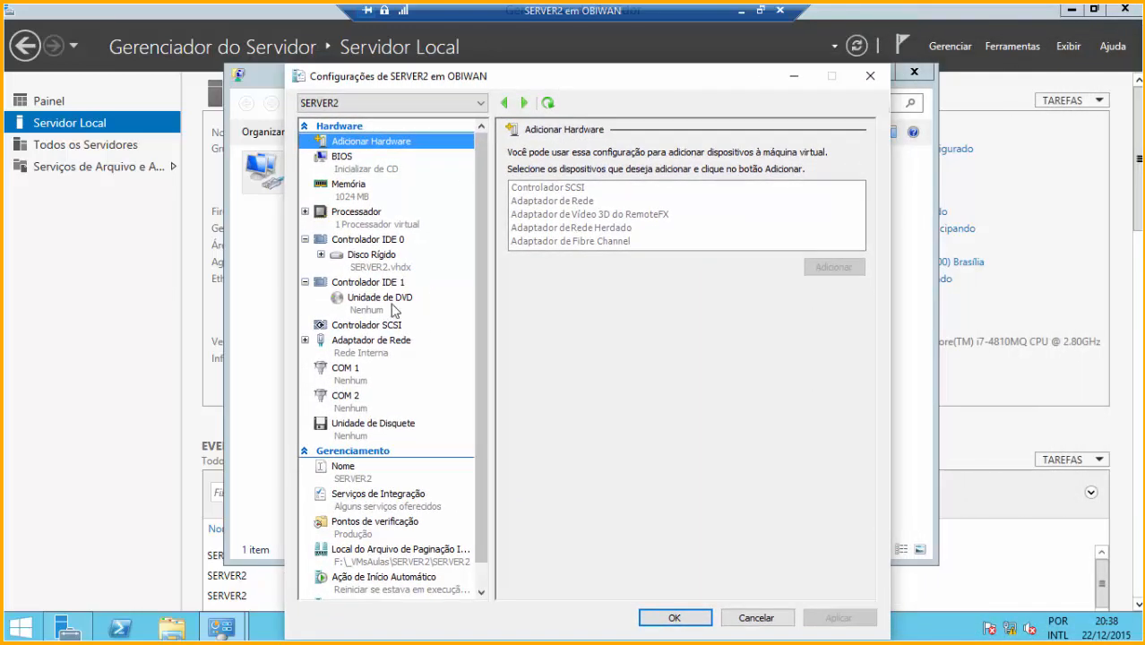
{"action": "left_click", "coordinate": [365, 356]}
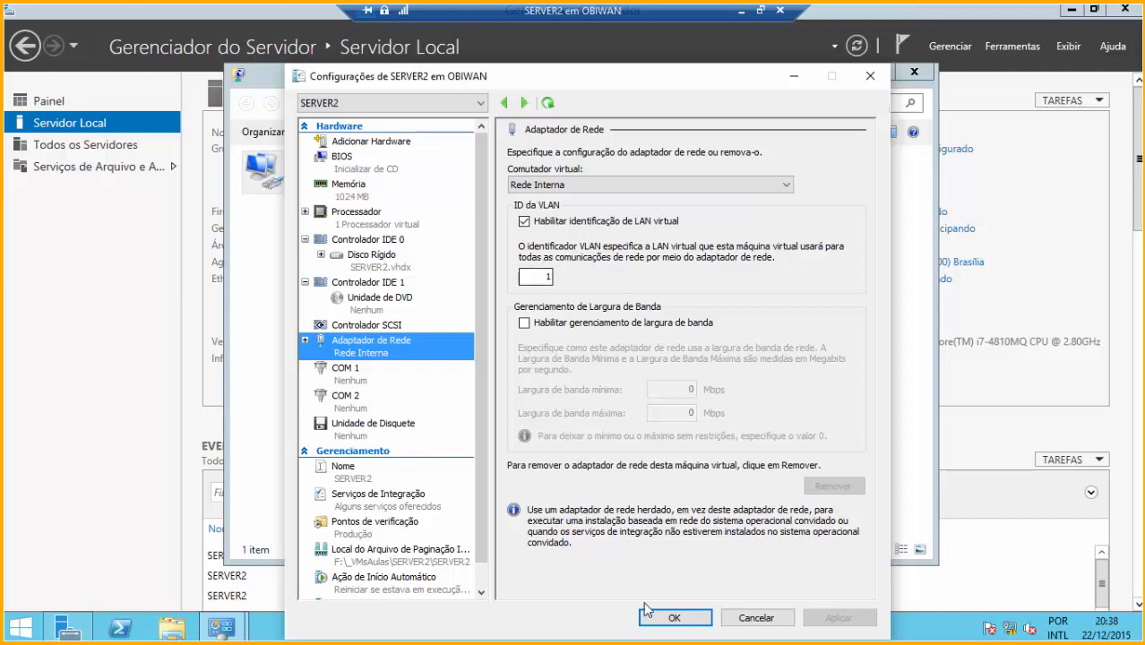
{"action": "left_click", "coordinate": [672, 617]}
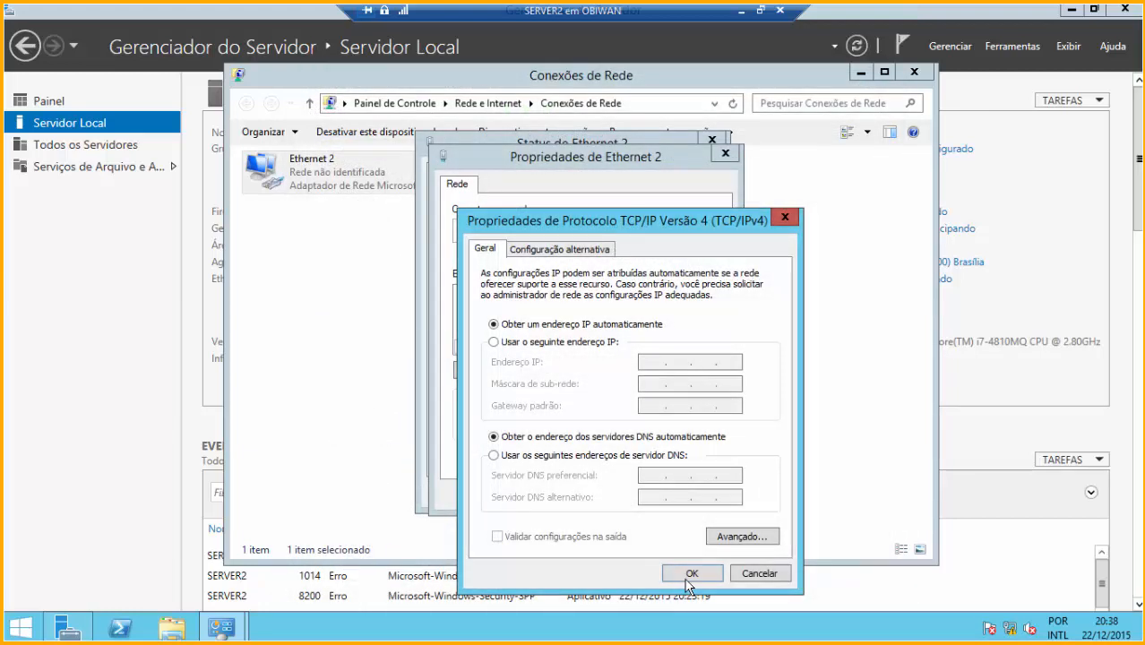
Apply the automatic IPv4 addressing to SERVER2's Ethernet 2 adapter and close its properties and status windows.
{"action": "left_click", "coordinate": [690, 575]}
{"action": "left_click", "coordinate": [690, 494]}
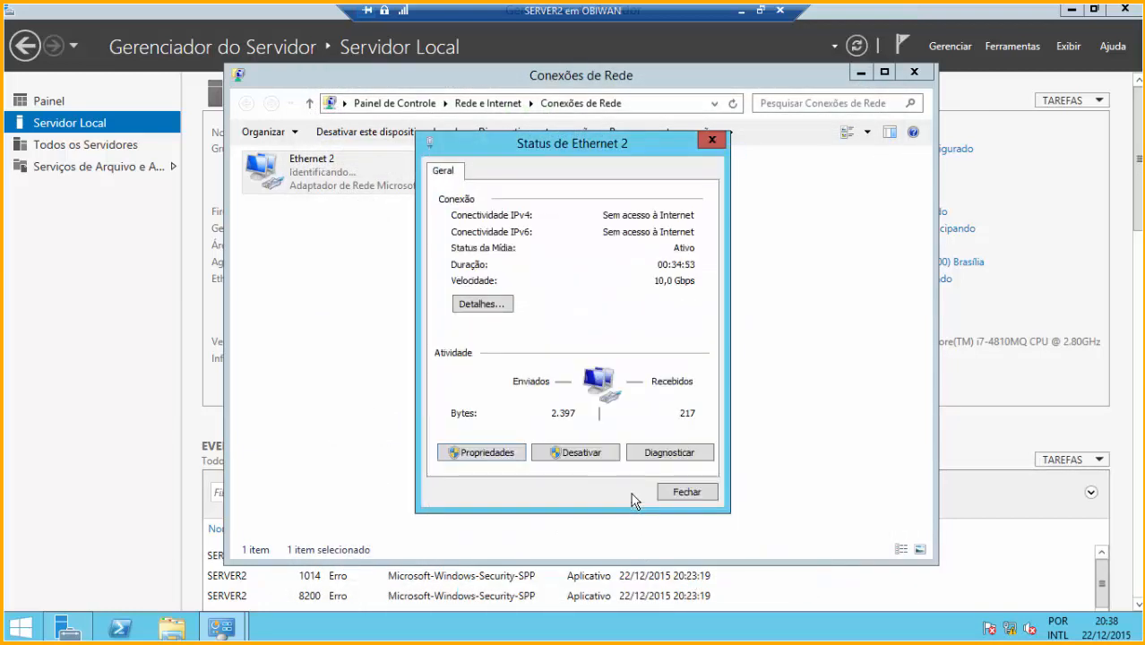
{"action": "left_click", "coordinate": [981, 310]}
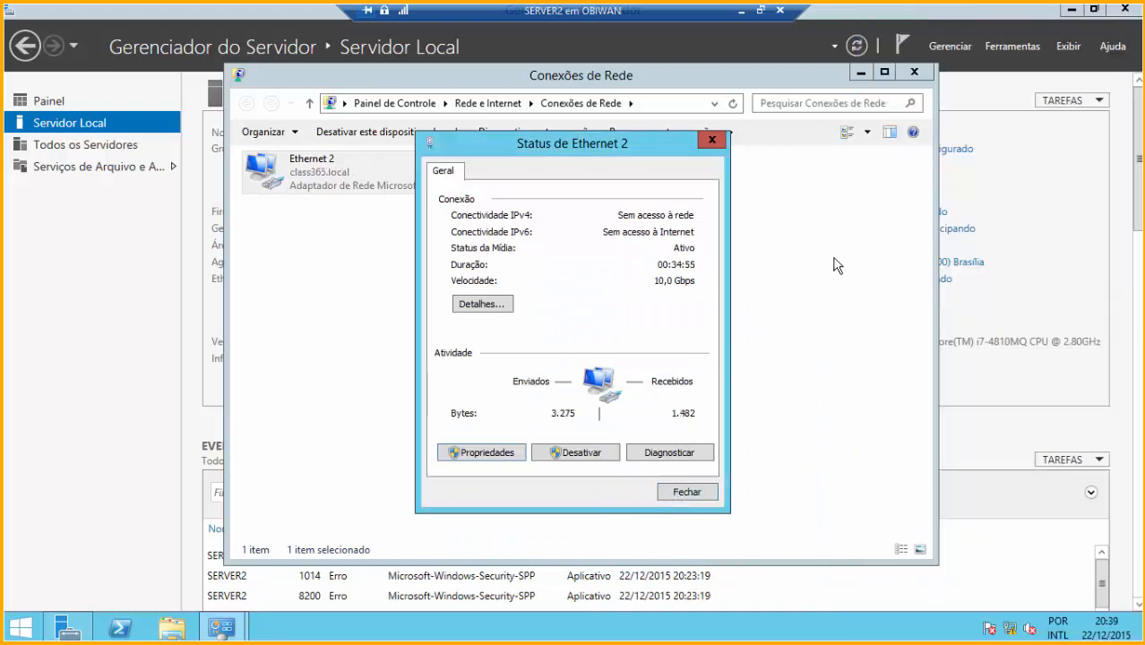
{"action": "left_click", "coordinate": [680, 493]}
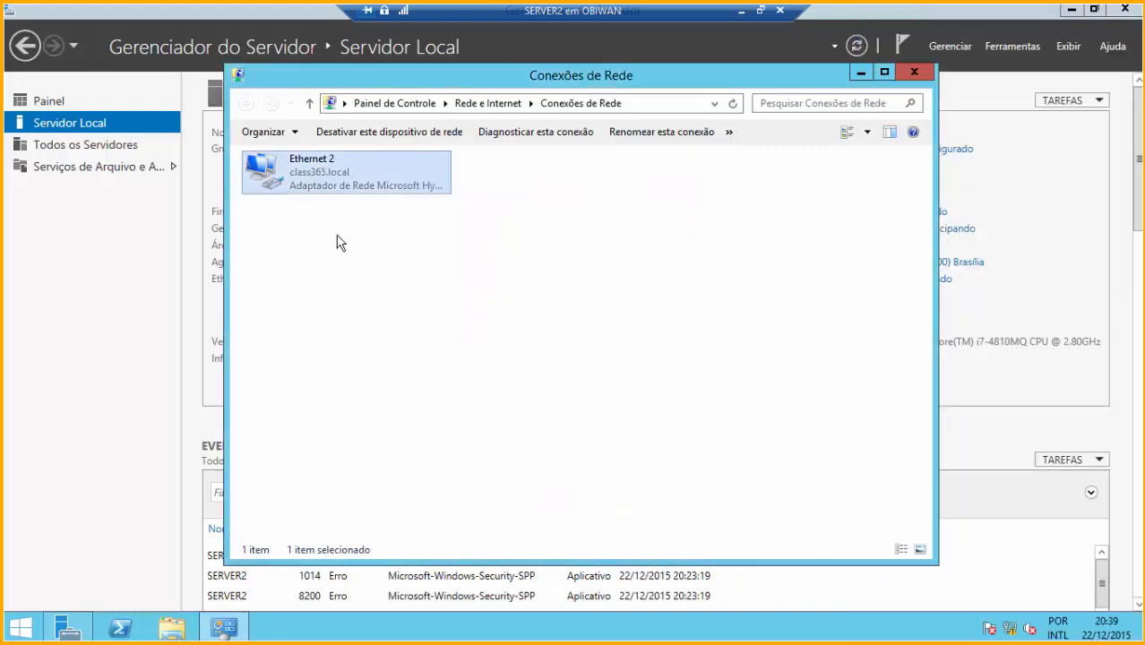
Review SERVER2's Ethernet 2 connection details, close the network connections, and refresh the scope's active leases on SERVER1.
{"action": "double_click", "coordinate": [338, 186]}
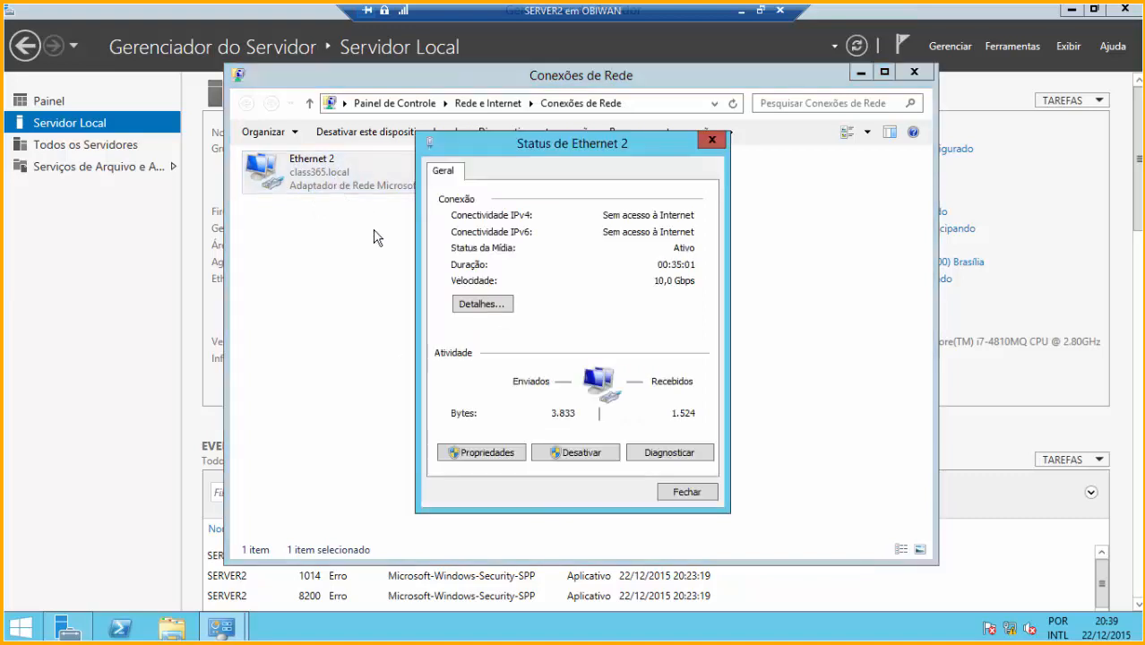
{"action": "left_click", "coordinate": [484, 307]}
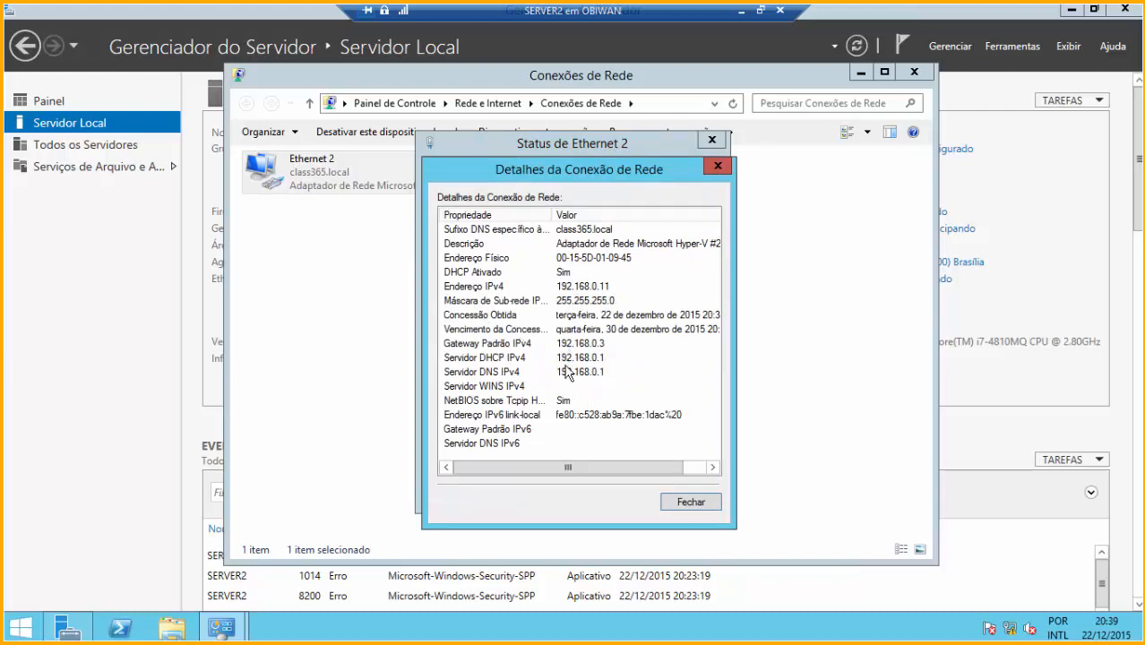
{"action": "left_click", "coordinate": [702, 504]}
{"action": "left_click", "coordinate": [686, 492]}
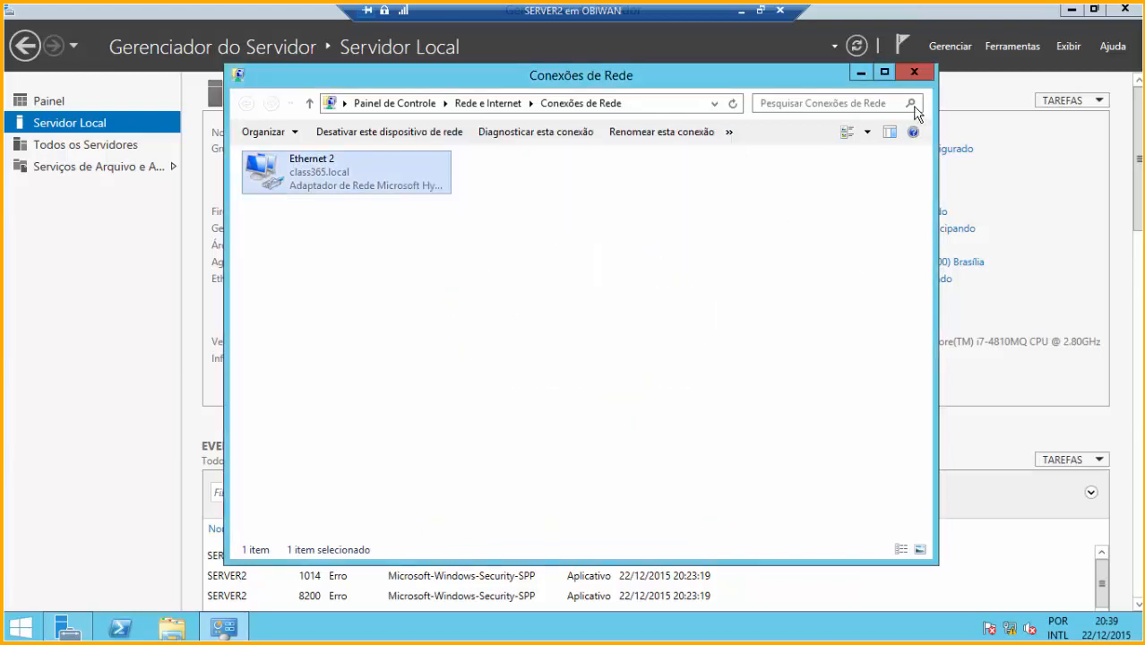
{"action": "left_click", "coordinate": [912, 72]}
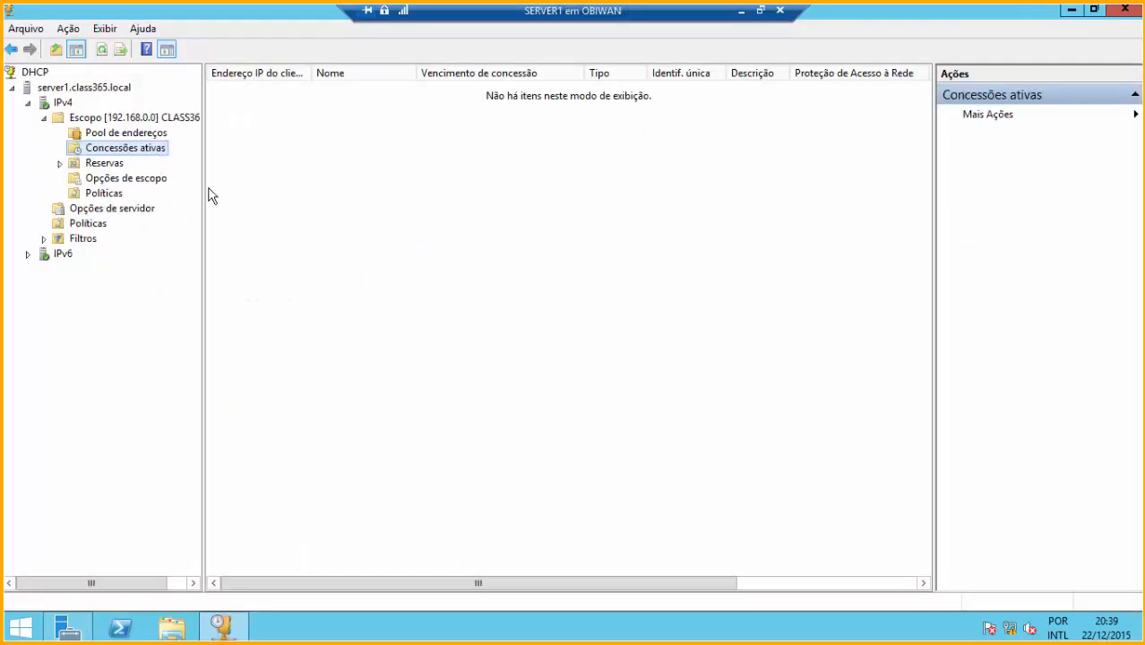
{"action": "key", "text": "F5"}
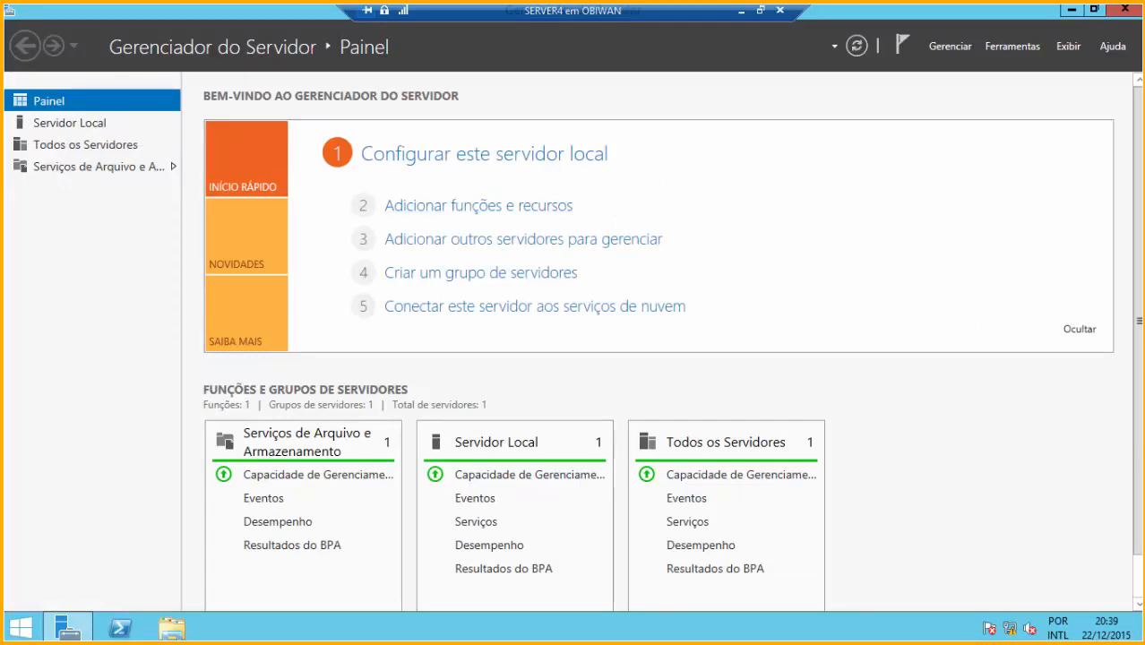
Check the virtual switch and VLAN ID of the network adapter in SERVER4's virtual machine settings.
{"action": "left_click_drag", "start_coordinate": [1143, 68], "coordinate": [588, 73]}
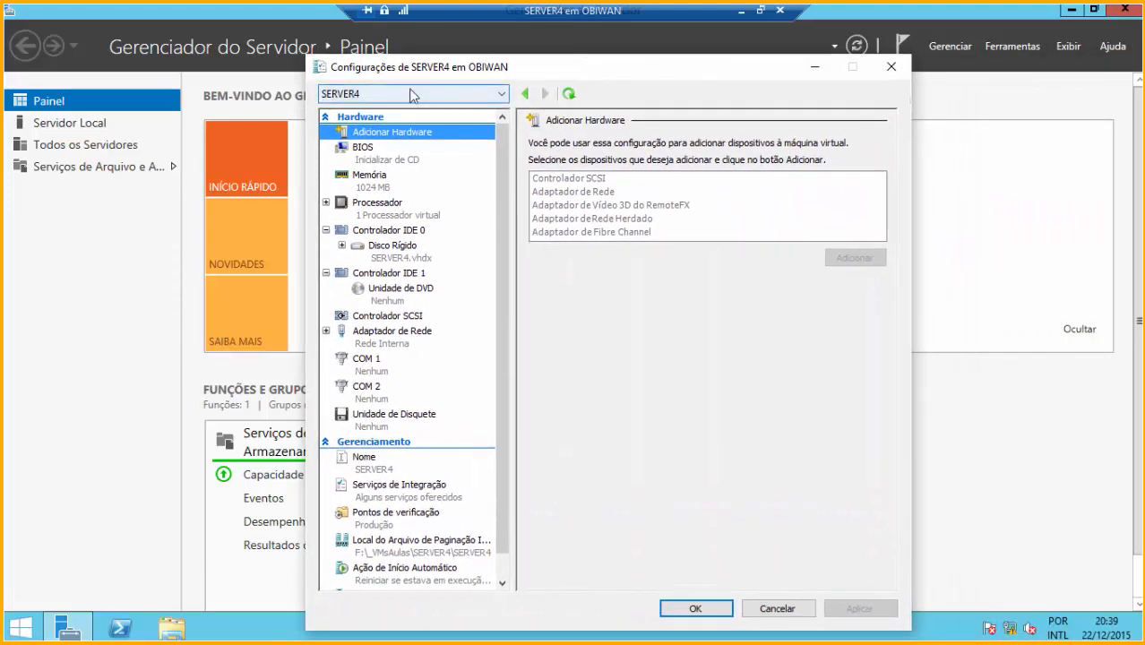
{"action": "left_click", "coordinate": [400, 333]}
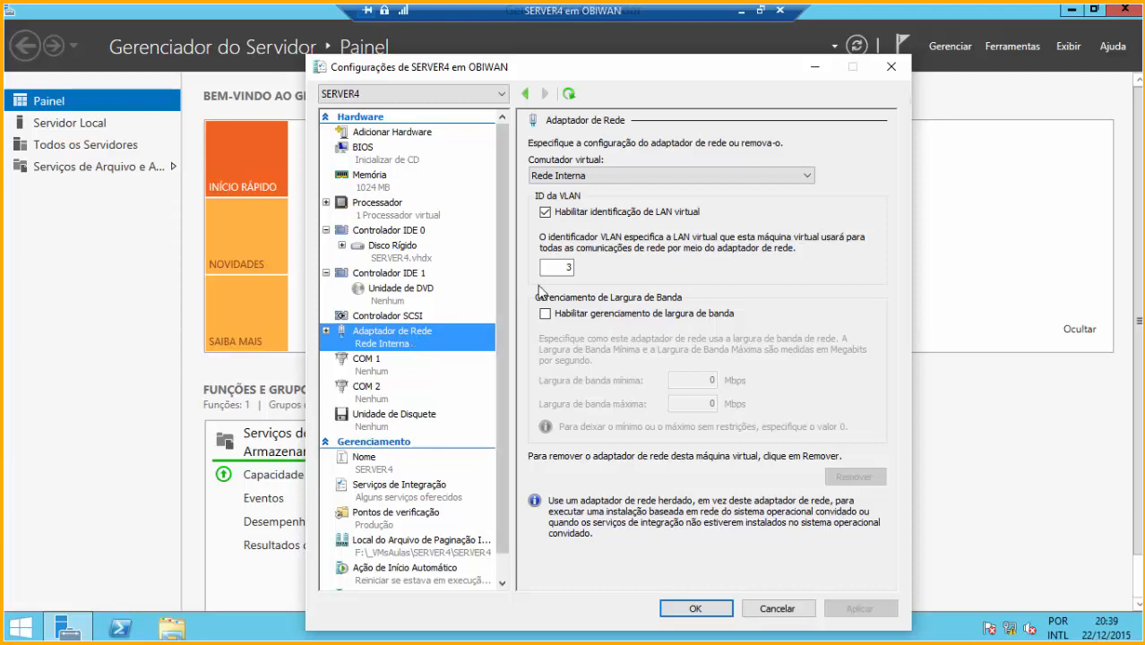
{"action": "left_click", "coordinate": [566, 271]}
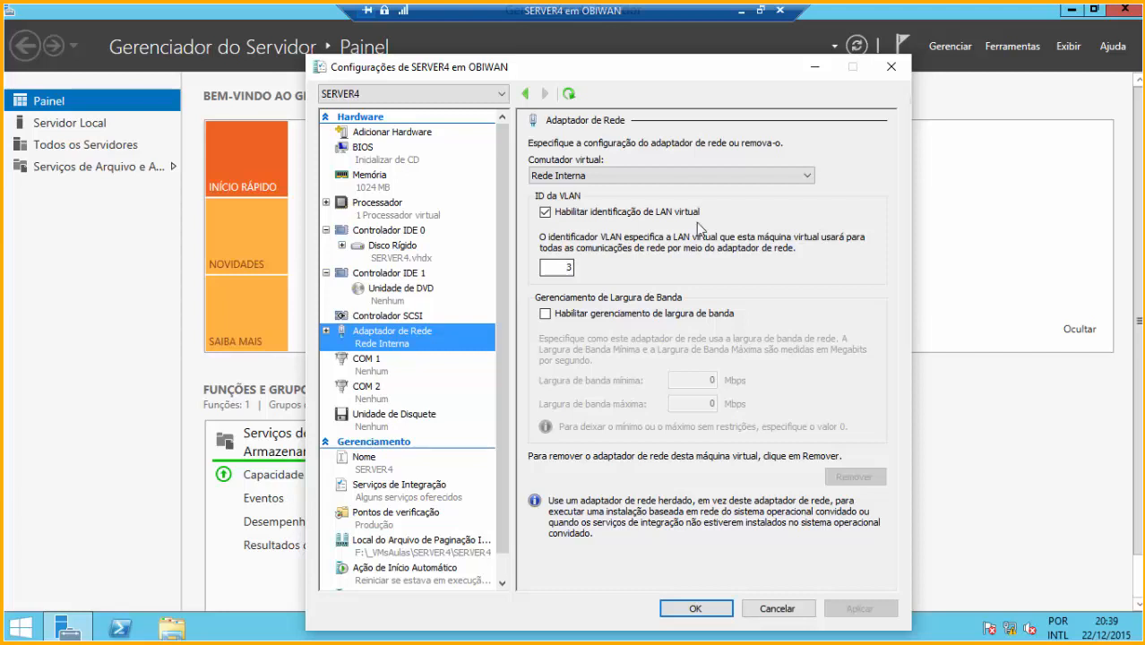
{"action": "left_click", "coordinate": [695, 609]}
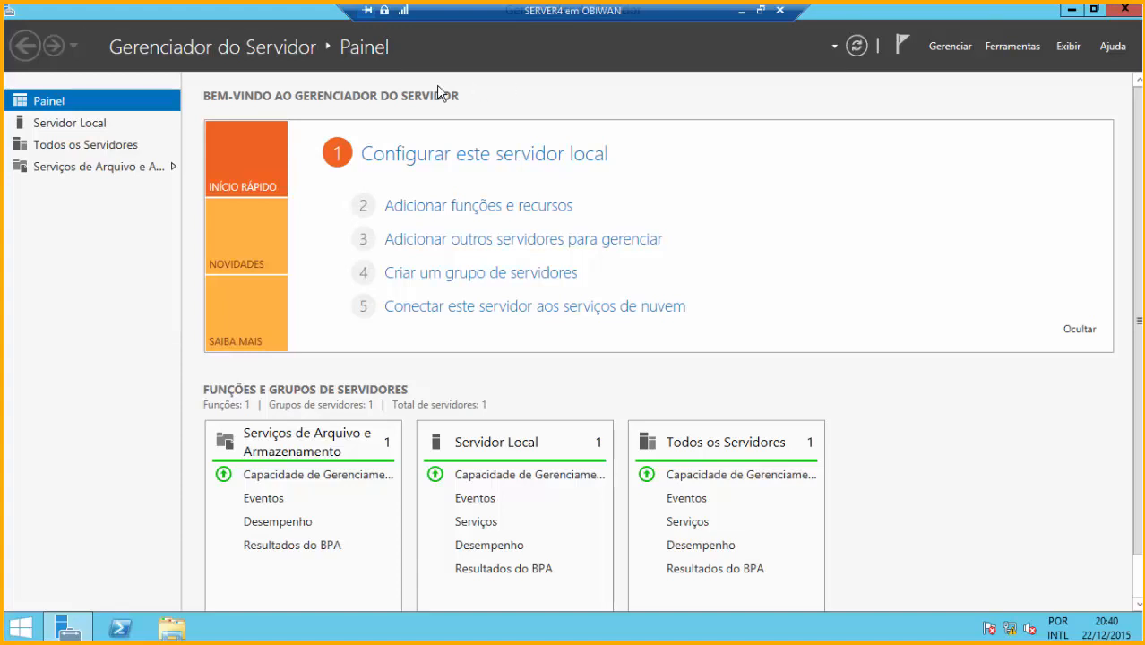
On SERVER4, open the Ethernet 2 adapter's status from the local server properties and review its connection details.
{"action": "left_click", "coordinate": [82, 125]}
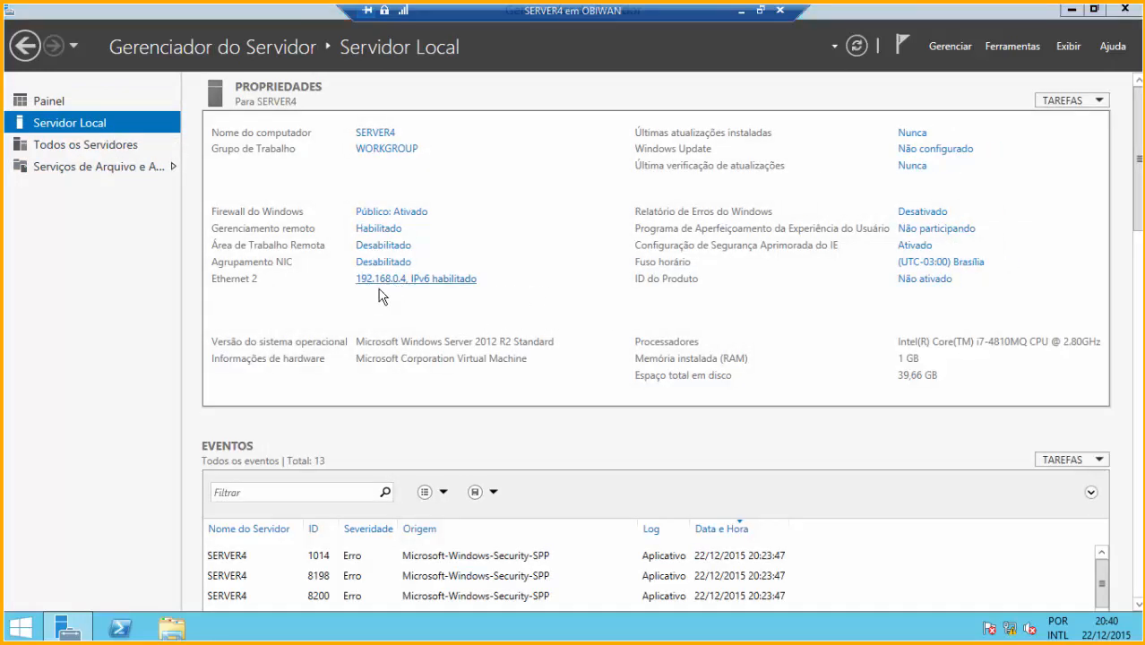
{"action": "left_click", "coordinate": [380, 281]}
{"action": "double_click", "coordinate": [346, 174]}
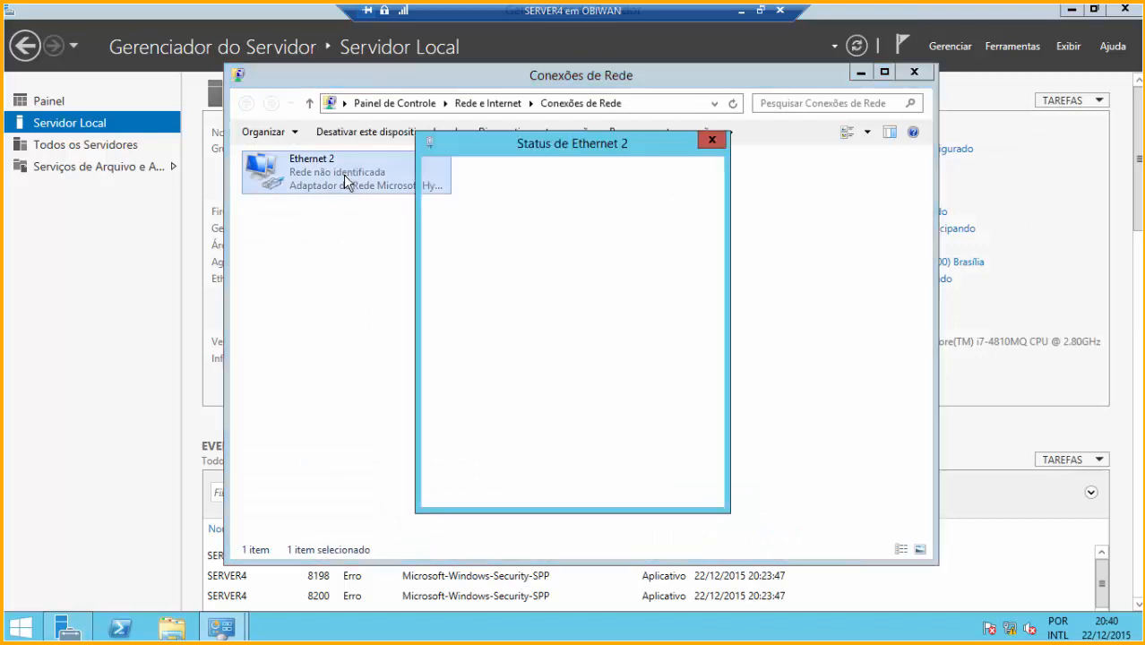
{"action": "left_click", "coordinate": [476, 302]}
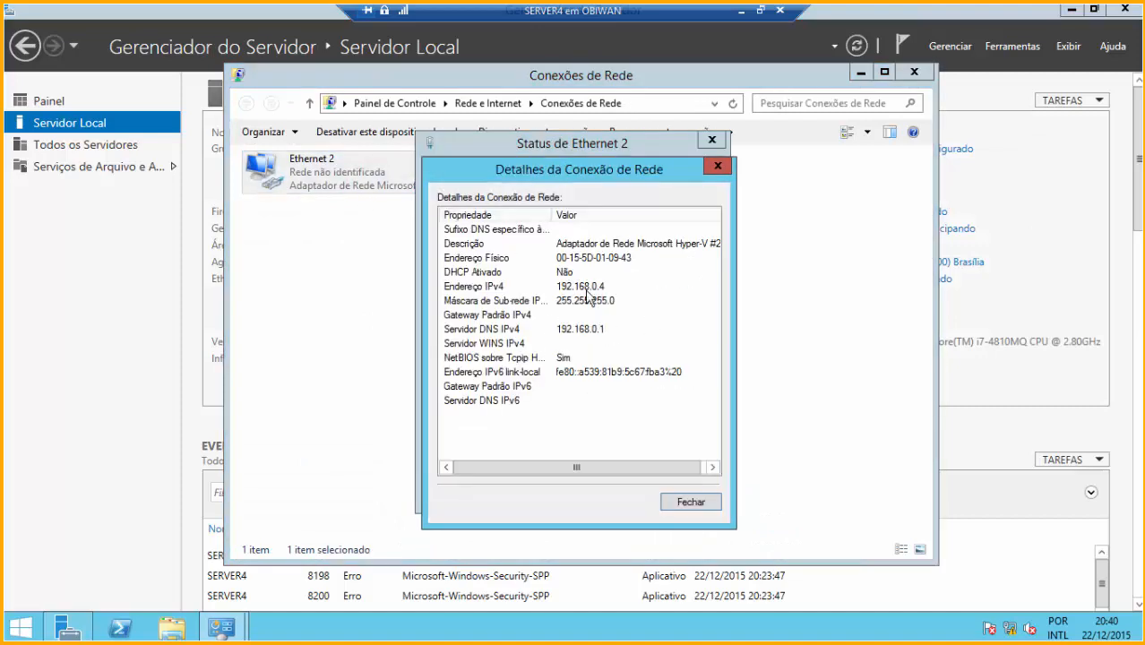
{"action": "left_click", "coordinate": [678, 495]}
Set SERVER4's Ethernet 2 IPv4 properties to obtain the IP and DNS server addresses automatically, and apply the change.
{"action": "left_click", "coordinate": [485, 452]}
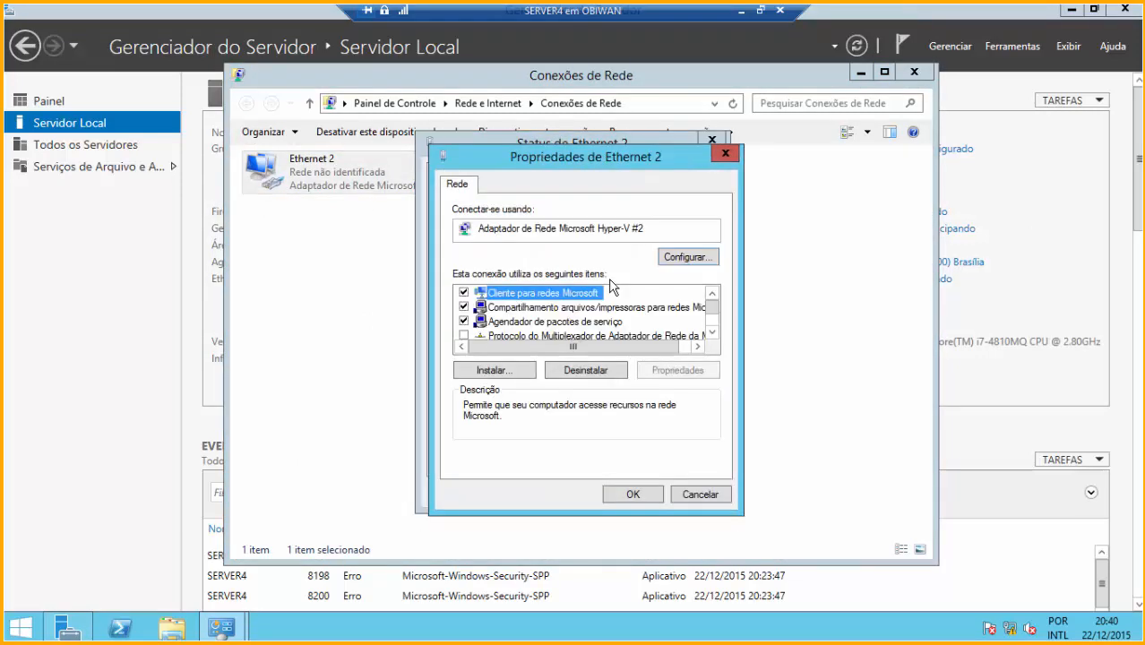
{"action": "scroll", "coordinate": [570, 300], "scroll_direction": "down", "scroll_amount": 2}
{"action": "double_click", "coordinate": [612, 322]}
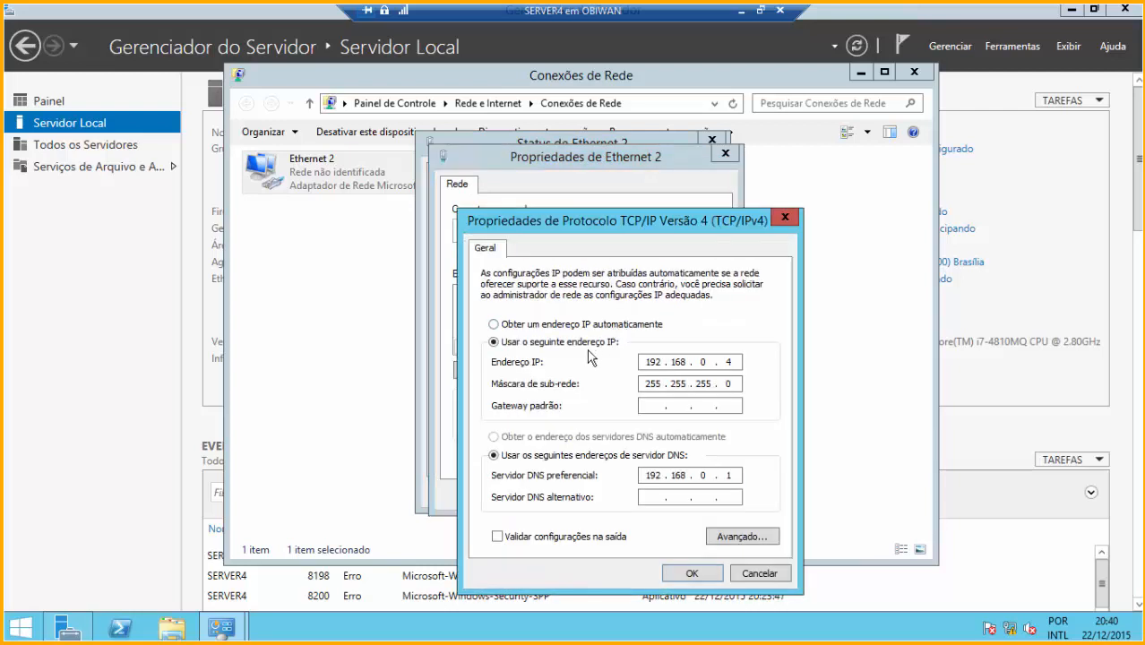
{"action": "left_click", "coordinate": [555, 324]}
{"action": "left_click", "coordinate": [540, 436]}
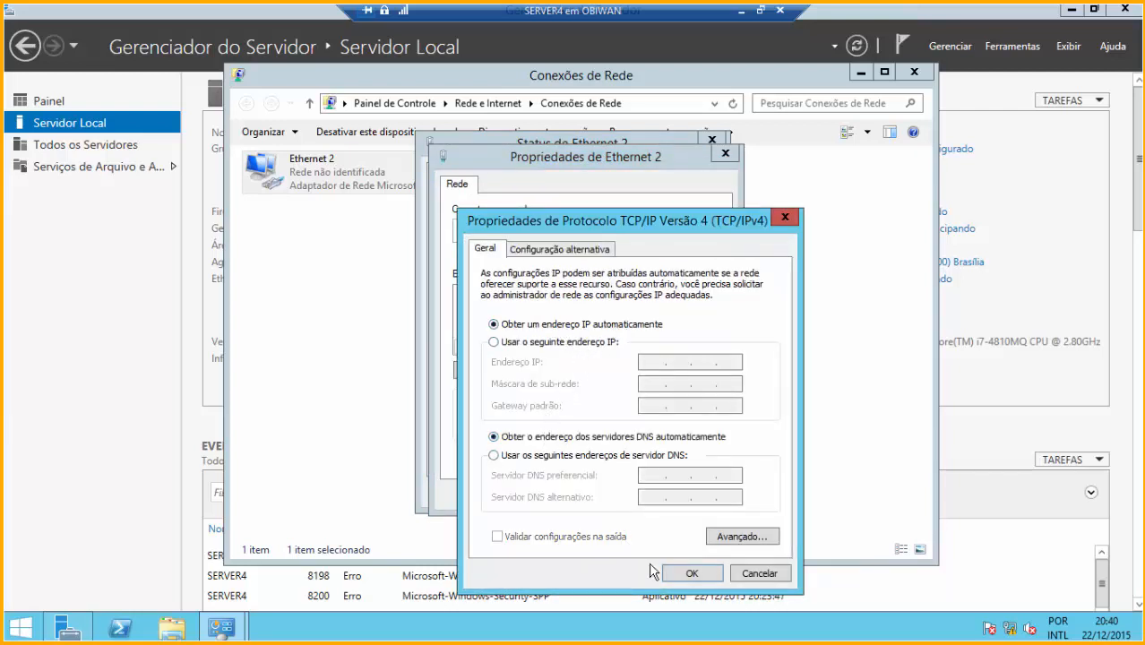
{"action": "left_click", "coordinate": [688, 572]}
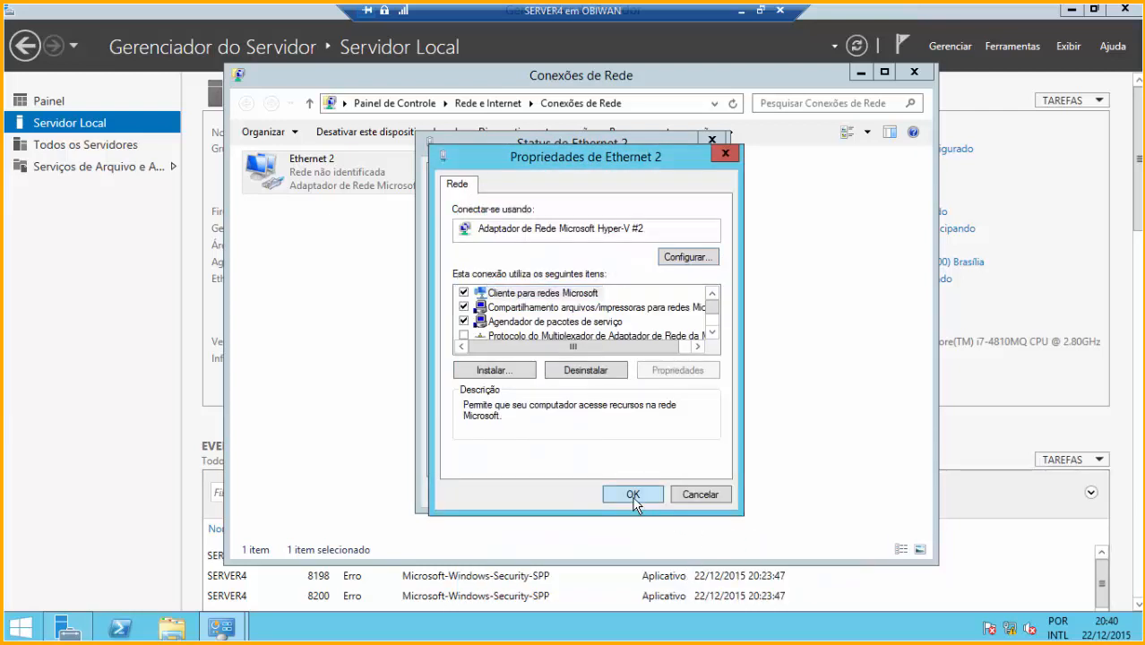
{"action": "left_click", "coordinate": [632, 494]}
{"action": "left_click", "coordinate": [690, 497]}
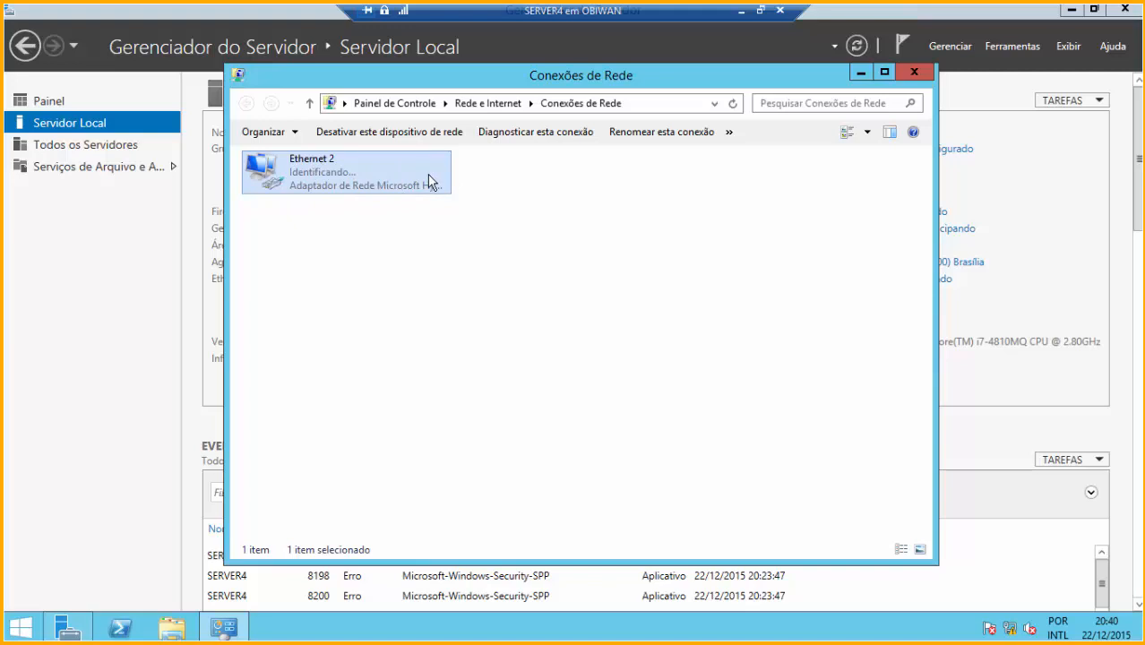
Examine the addressing in SERVER4's Ethernet 2 connection details again and close the status windows.
{"action": "double_click", "coordinate": [301, 175]}
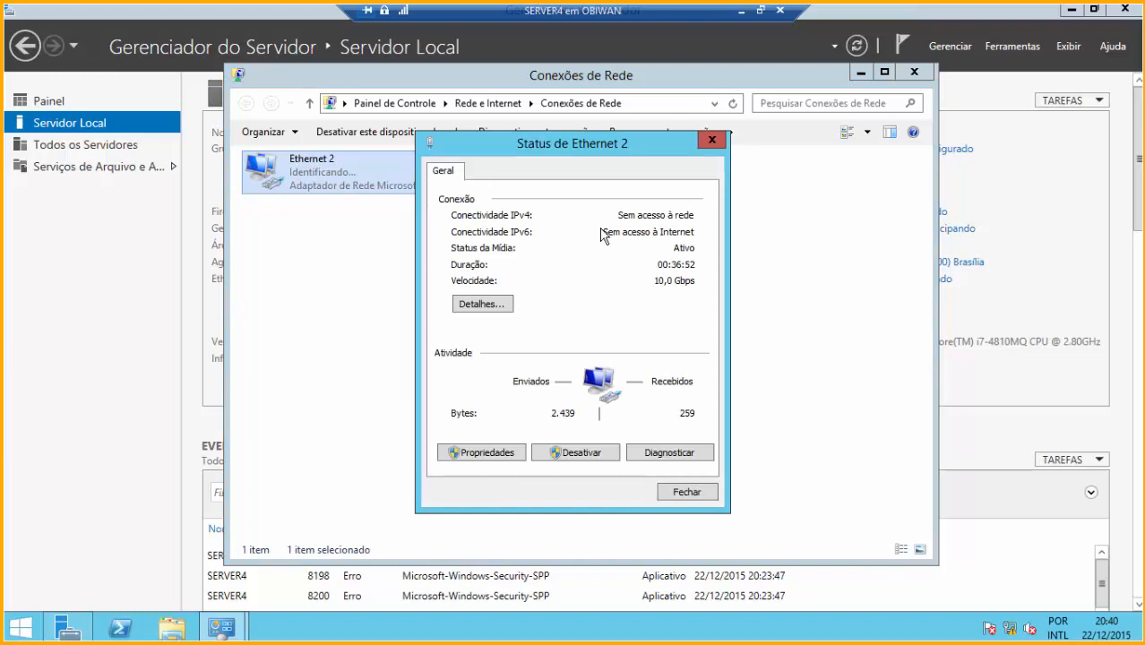
{"action": "left_click", "coordinate": [493, 304]}
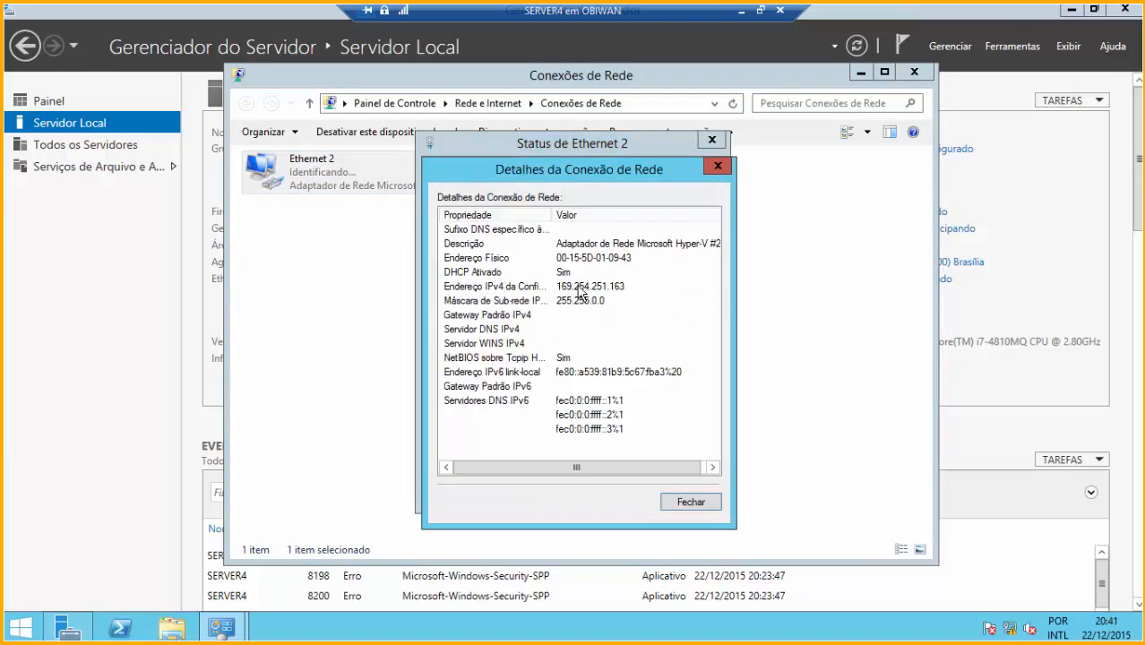
{"action": "left_click", "coordinate": [690, 501]}
{"action": "left_click", "coordinate": [691, 490]}
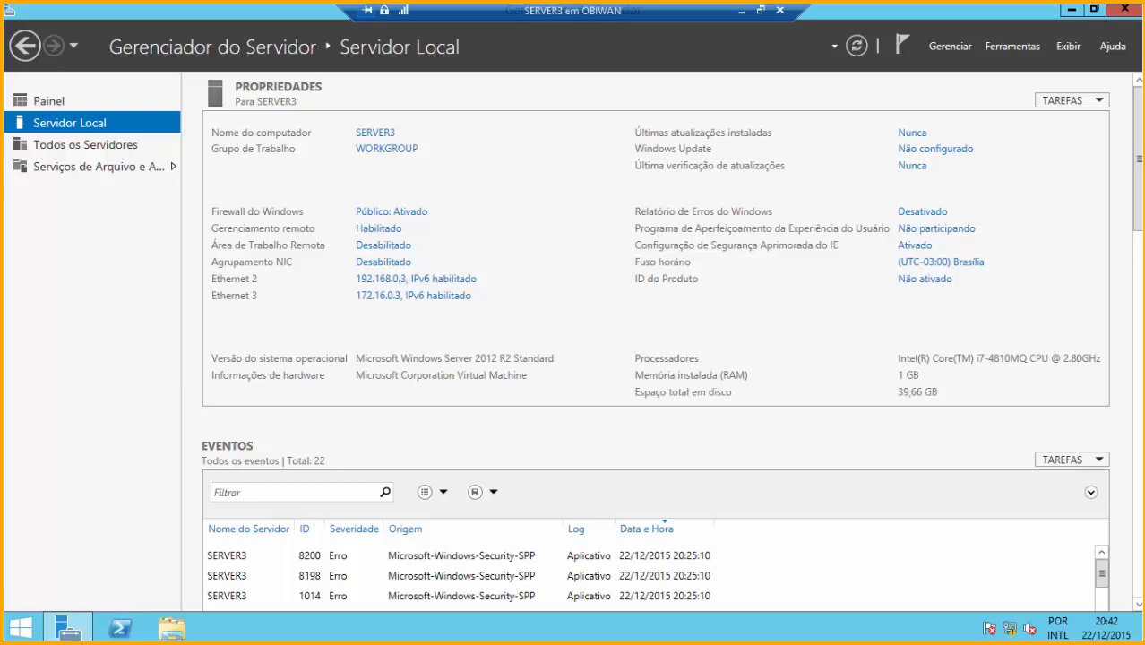
Check the virtual switch and VLAN ID of both network adapters in SERVER3's virtual machine settings.
{"action": "left_click_drag", "start_coordinate": [1143, 19], "coordinate": [483, 48]}
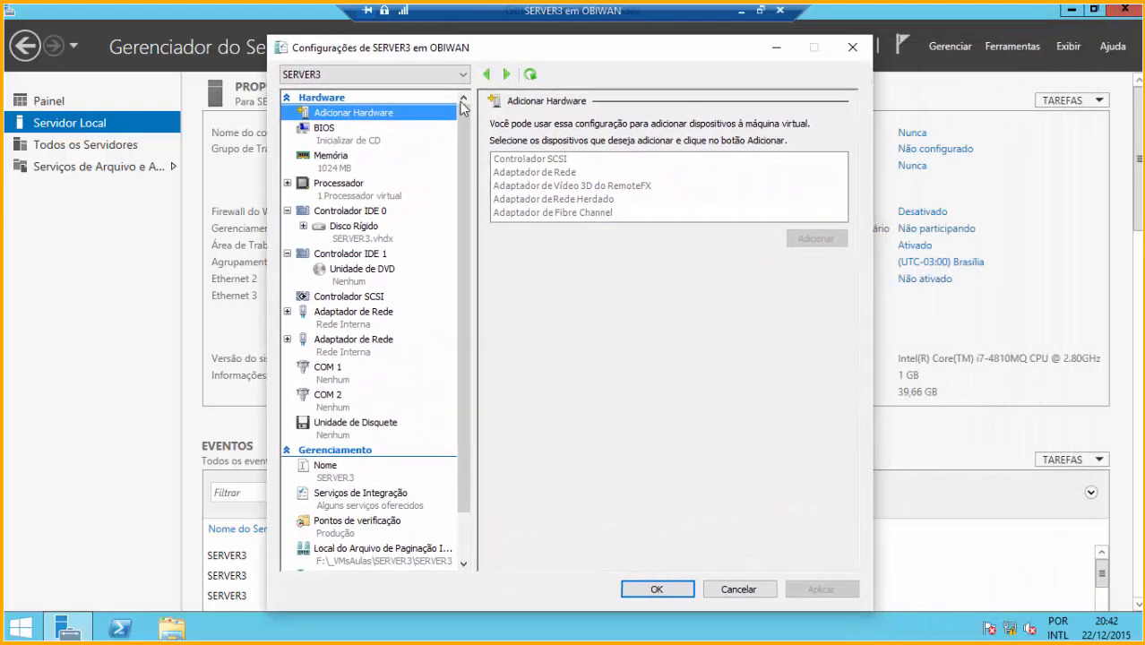
{"action": "left_click", "coordinate": [364, 324]}
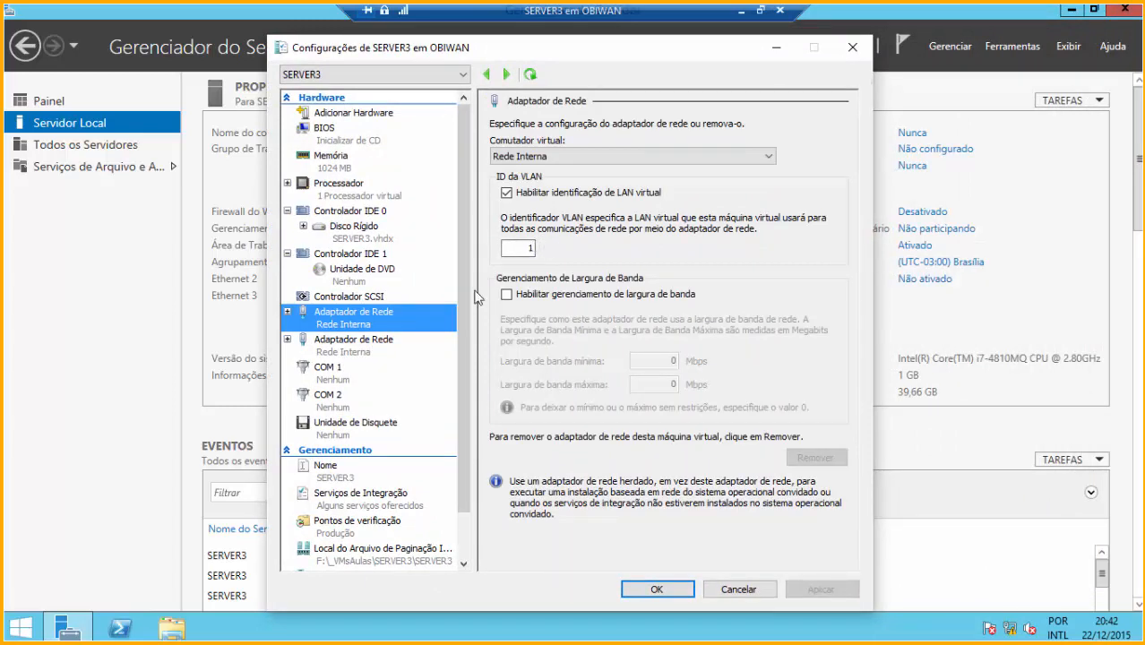
{"action": "left_click", "coordinate": [356, 354]}
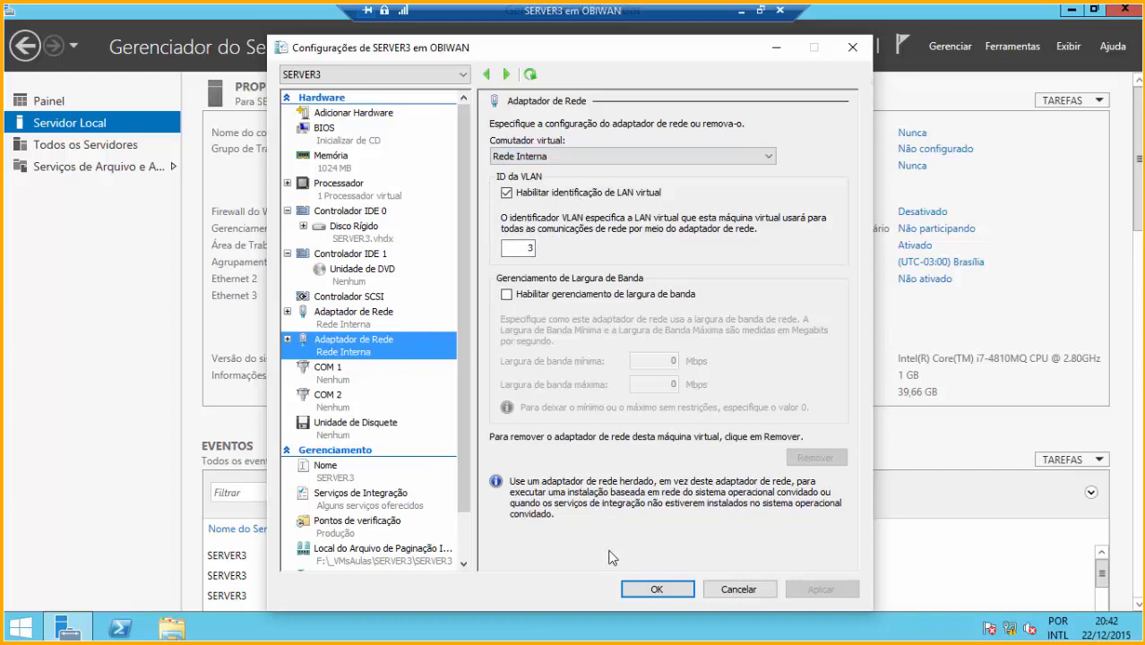
{"action": "left_click", "coordinate": [656, 588]}
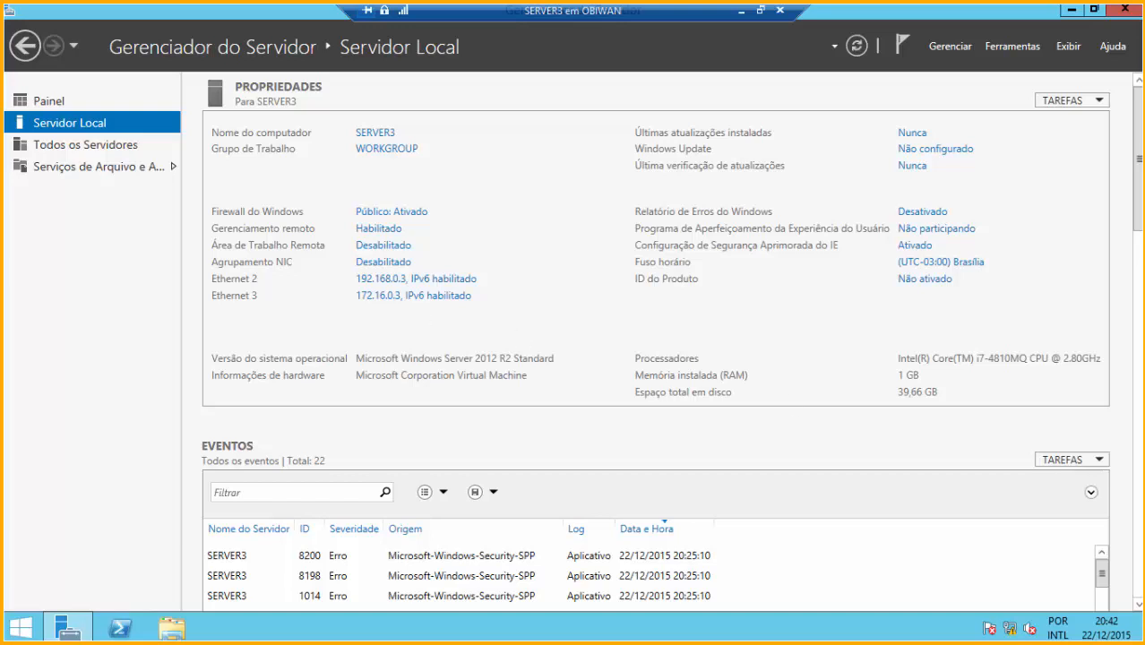
On SERVER1, start a new IPv4 scope in the DHCP console and name it CLASS365-172.
{"action": "key", "text": "alt+Tab"}
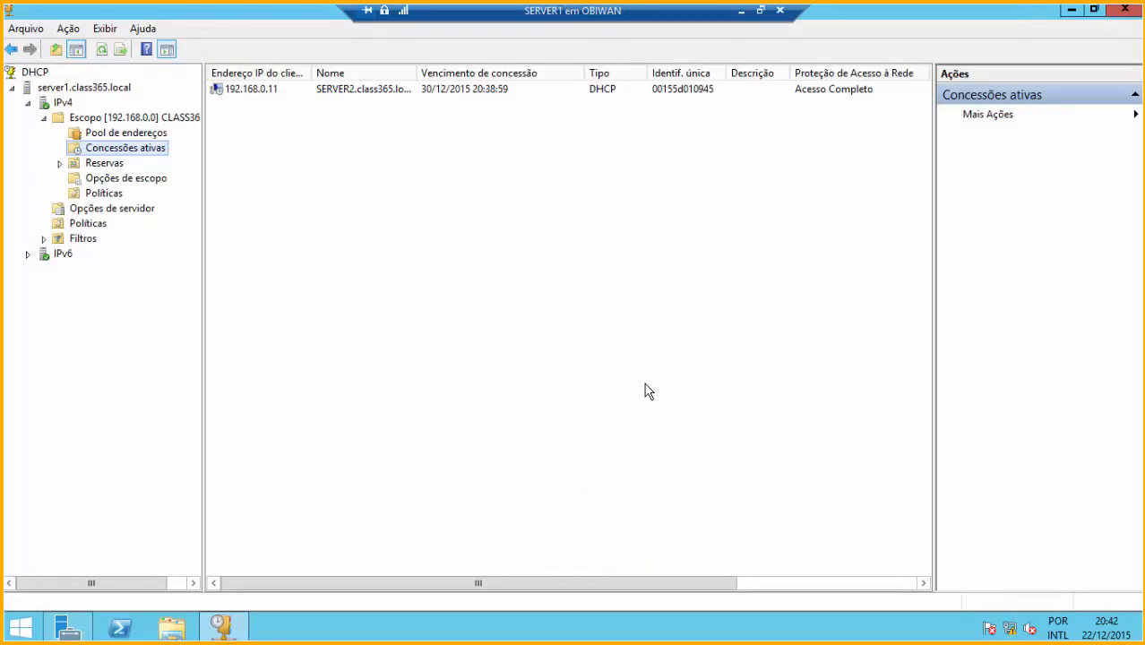
{"action": "right_click", "coordinate": [75, 106]}
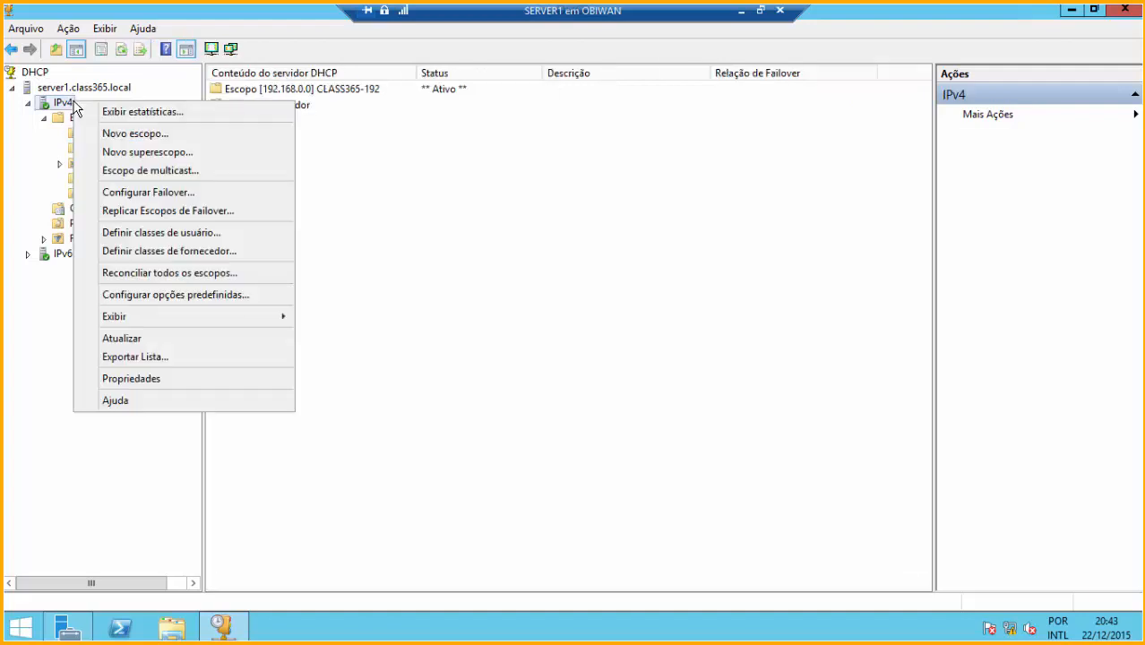
{"action": "left_click", "coordinate": [183, 134]}
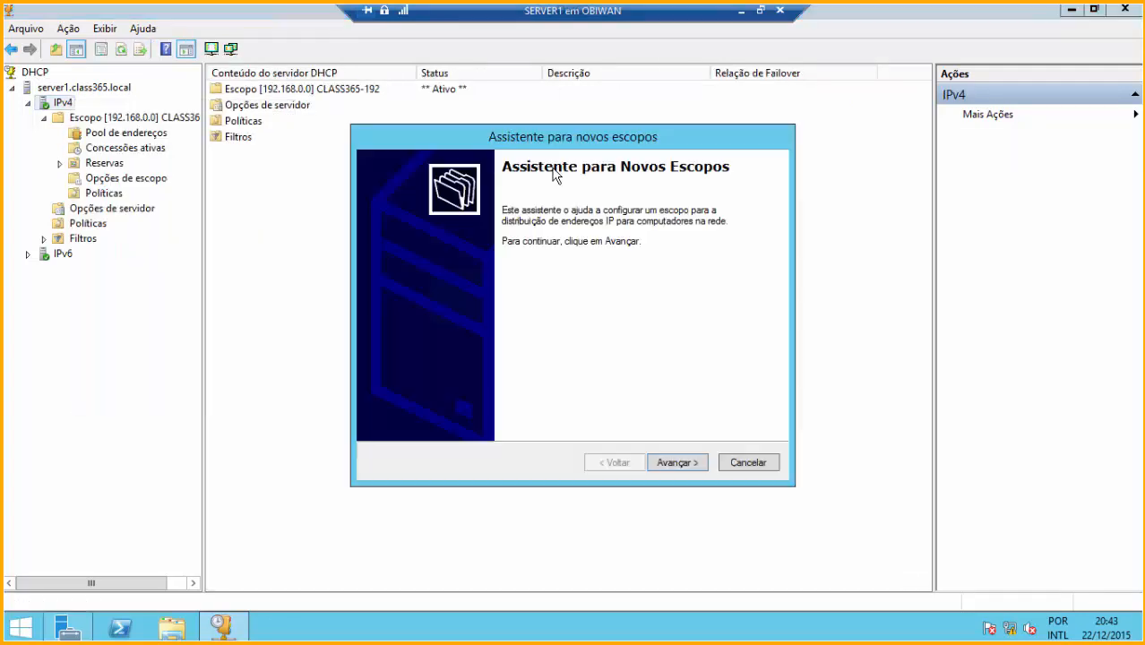
{"action": "left_click", "coordinate": [684, 466]}
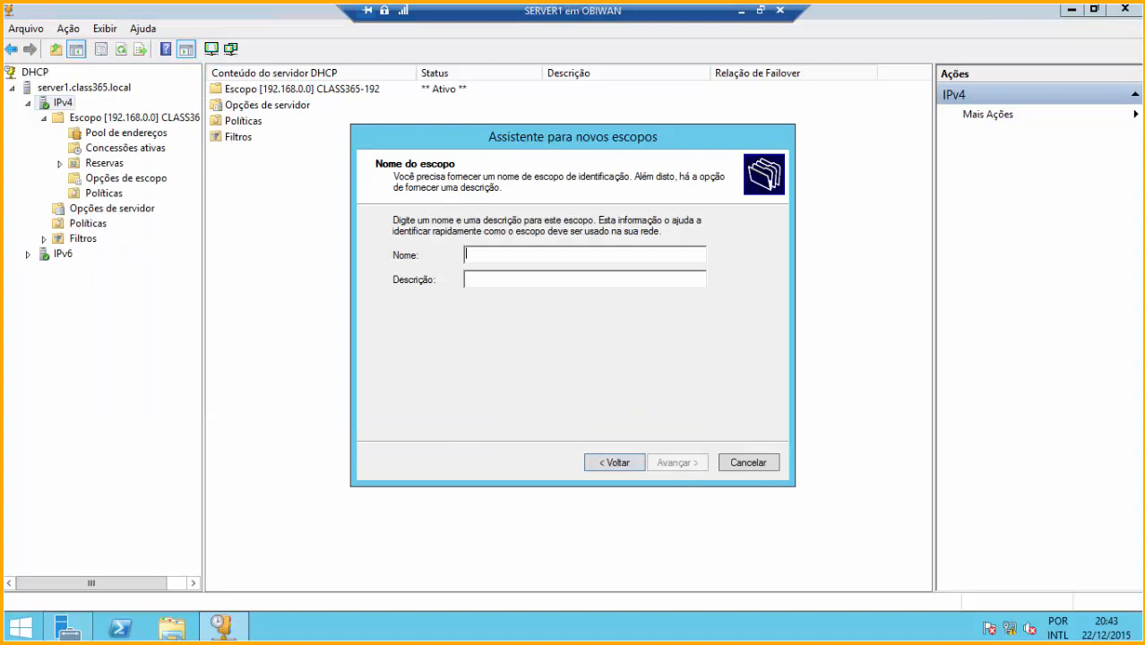
{"action": "type", "text": "CLAS"}
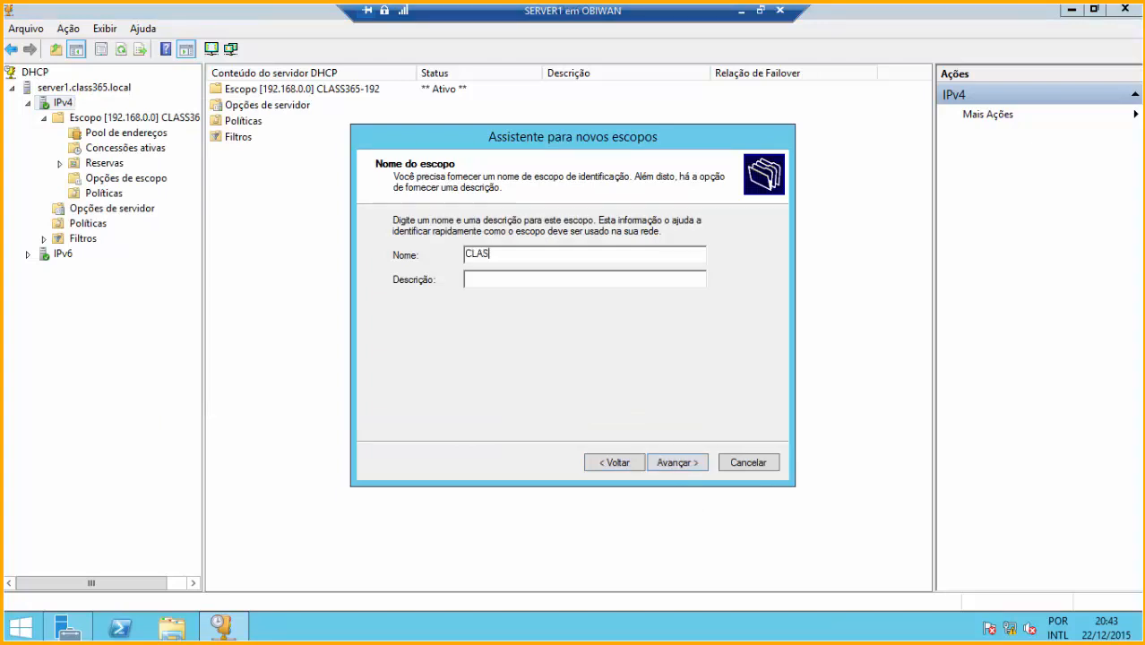
{"action": "type", "text": "S365-172"}
{"action": "left_click", "coordinate": [678, 462]}
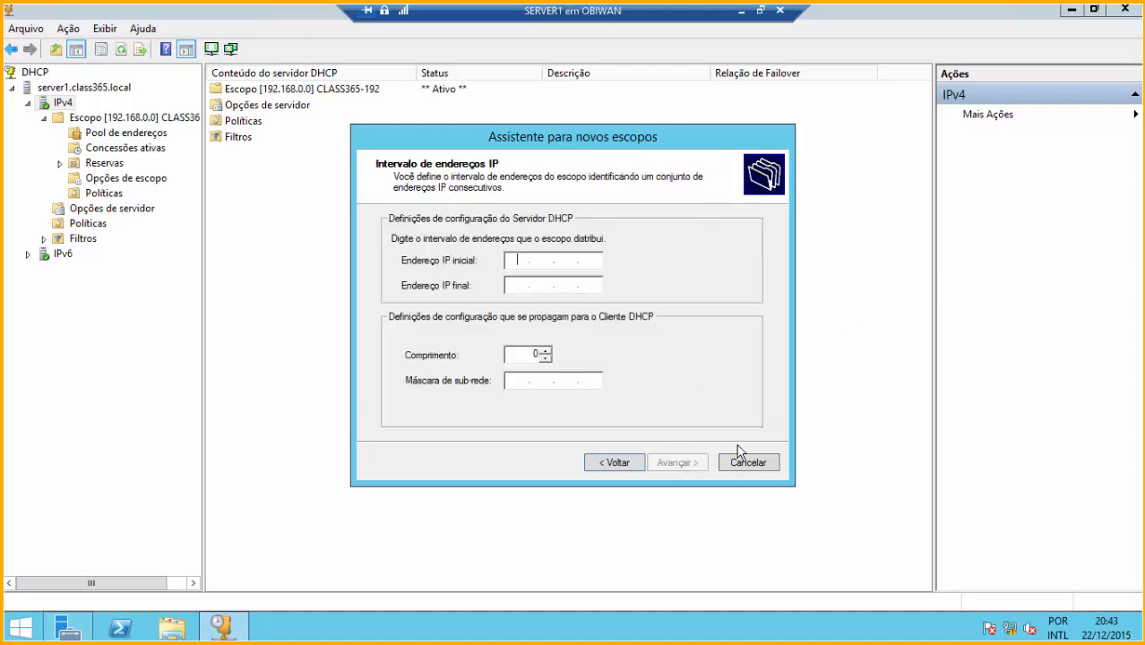
Set the scope's address range to 172.16.0.11 through 172.16.0.254 with a subnet mask length of 24.
{"action": "type", "text": "172.16.0.11"}
{"action": "key", "text": "Tab"}
{"action": "type", "text": "172 . "}
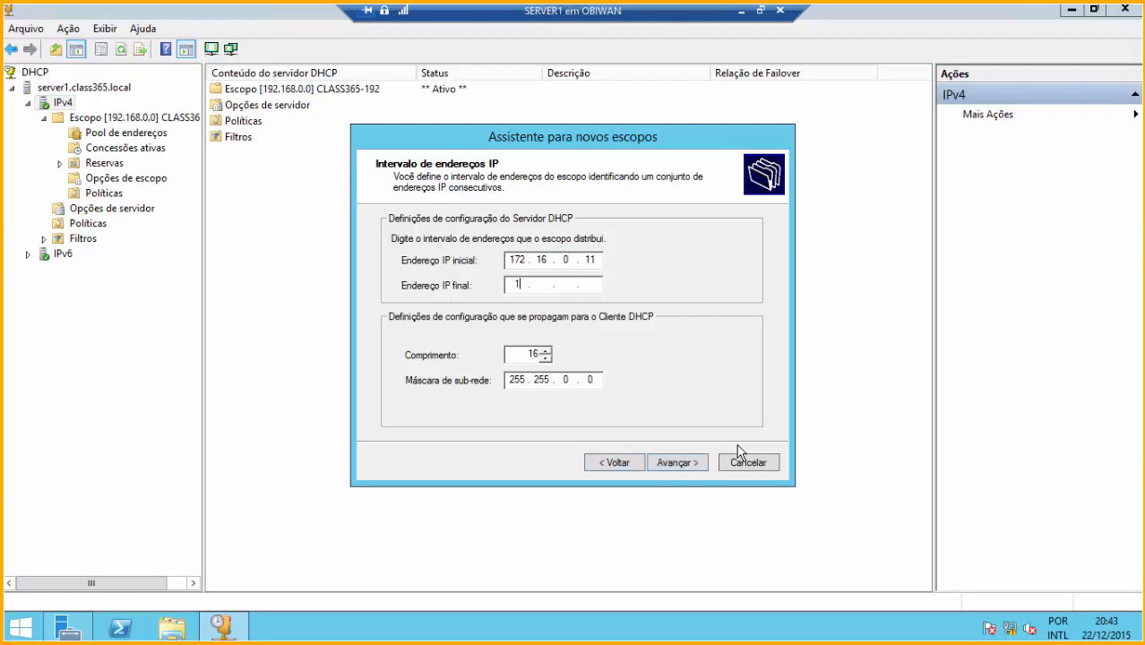
{"action": "type", "text": "16 . 0 . 254"}
{"action": "double_click", "coordinate": [539, 355]}
{"action": "type", "text": "24"}
{"action": "left_click", "coordinate": [674, 464]}
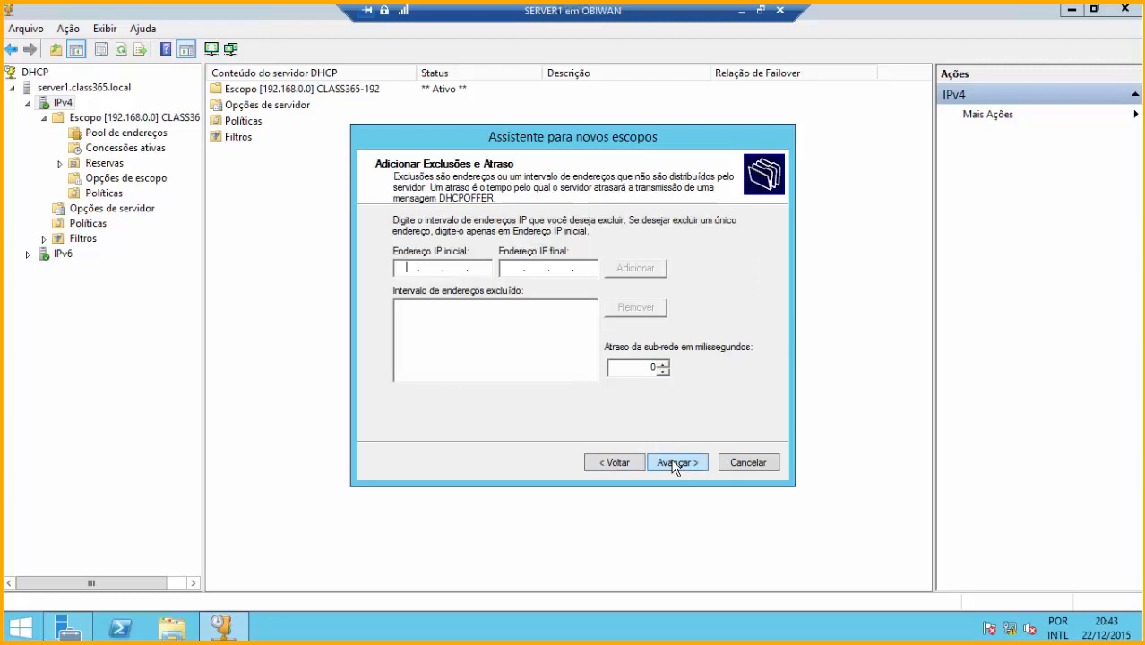
Keep the default exclusions and lease duration, choose to configure the scope options now, and add 172.16.0.3 as the router.
{"action": "left_click", "coordinate": [674, 463]}
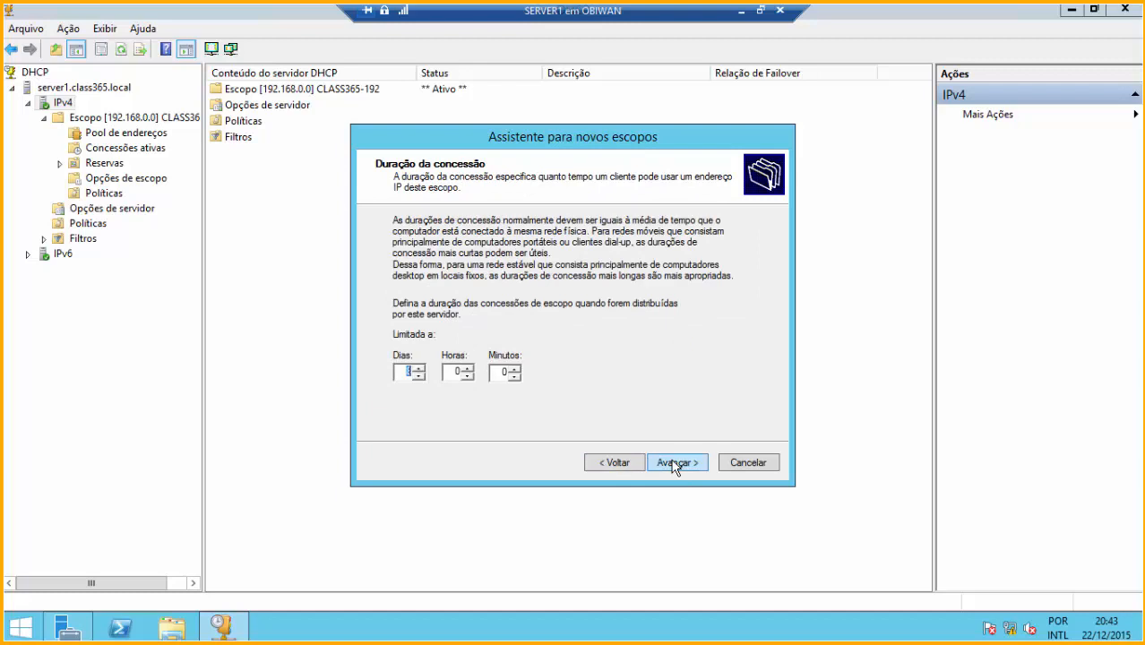
{"action": "left_click", "coordinate": [674, 463]}
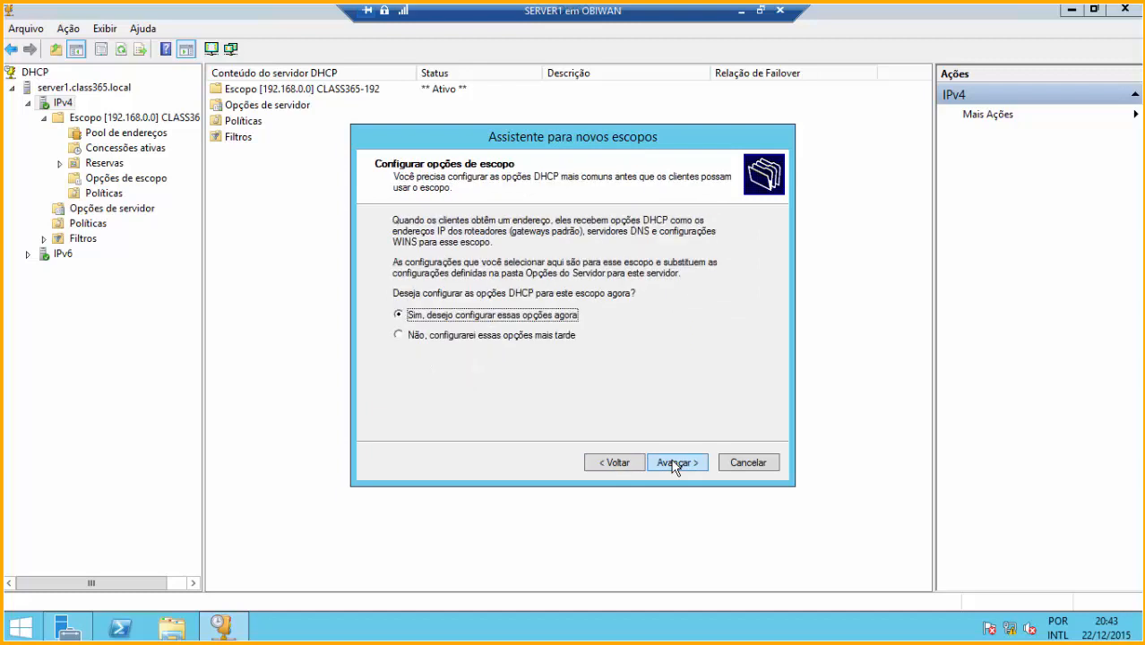
{"action": "left_click", "coordinate": [674, 463]}
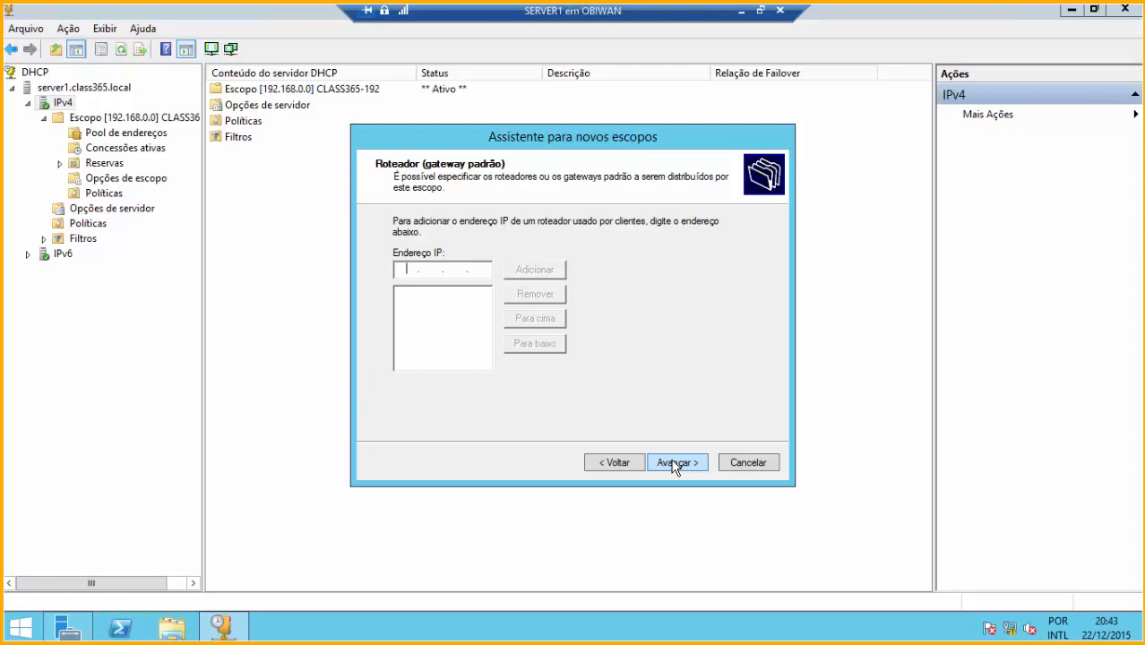
{"action": "type", "text": "172.16.0.3"}
{"action": "left_click", "coordinate": [542, 272]}
{"action": "left_click", "coordinate": [686, 462]}
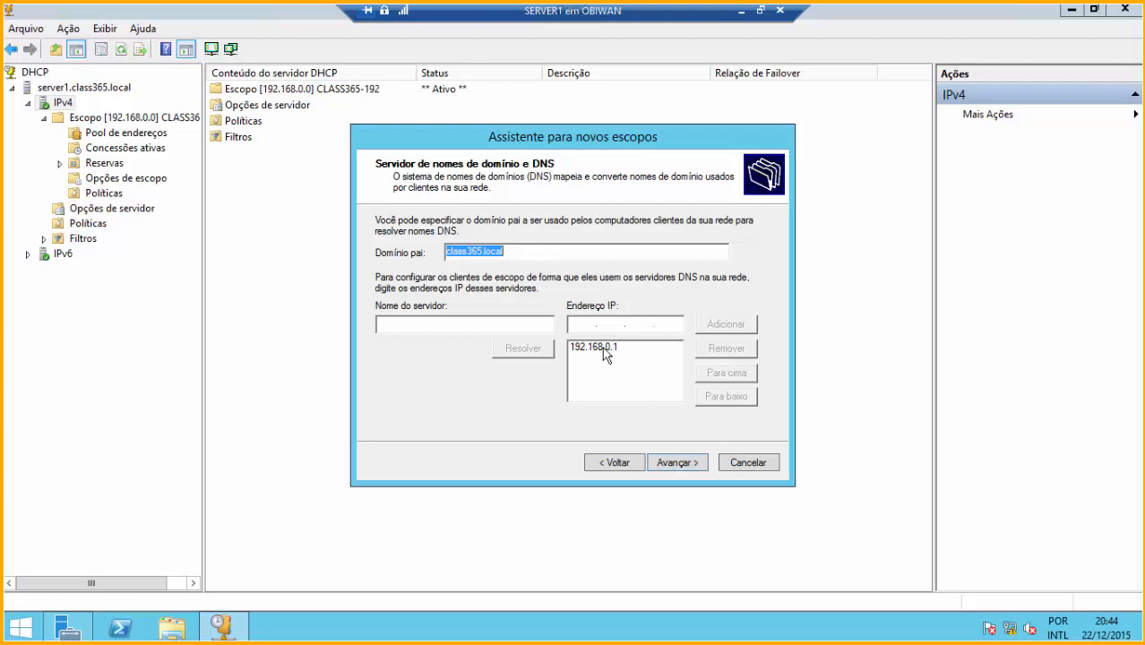
Keep the class365.local DNS settings, leave WINS empty, and finish the new scope with immediate activation.
{"action": "left_click", "coordinate": [677, 463]}
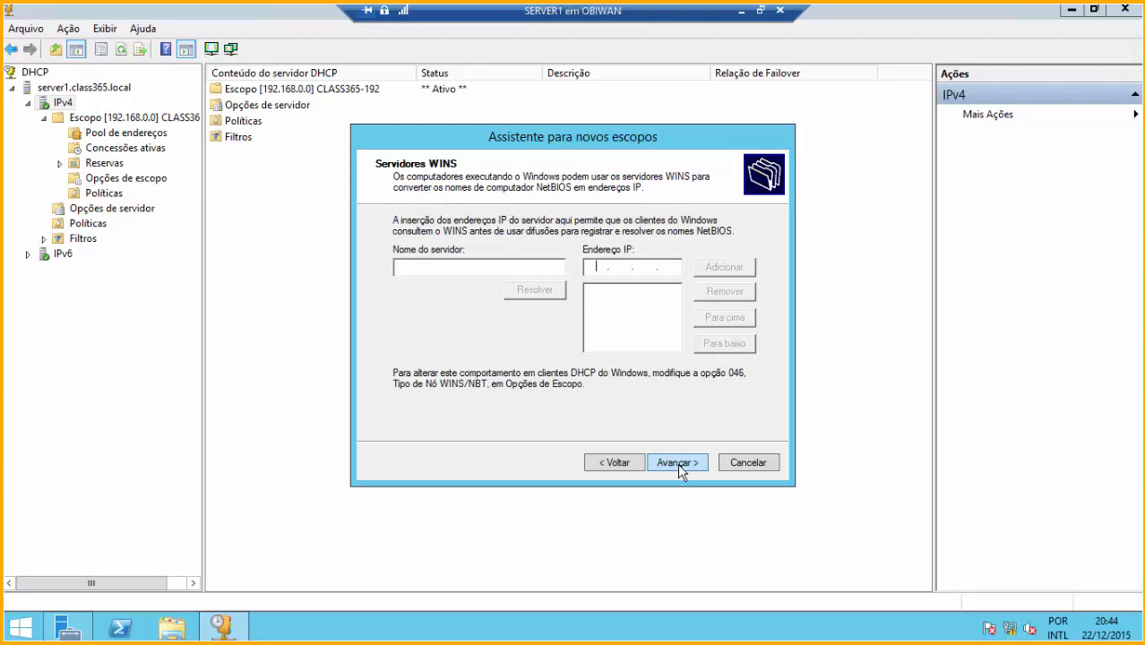
{"action": "left_click", "coordinate": [677, 463]}
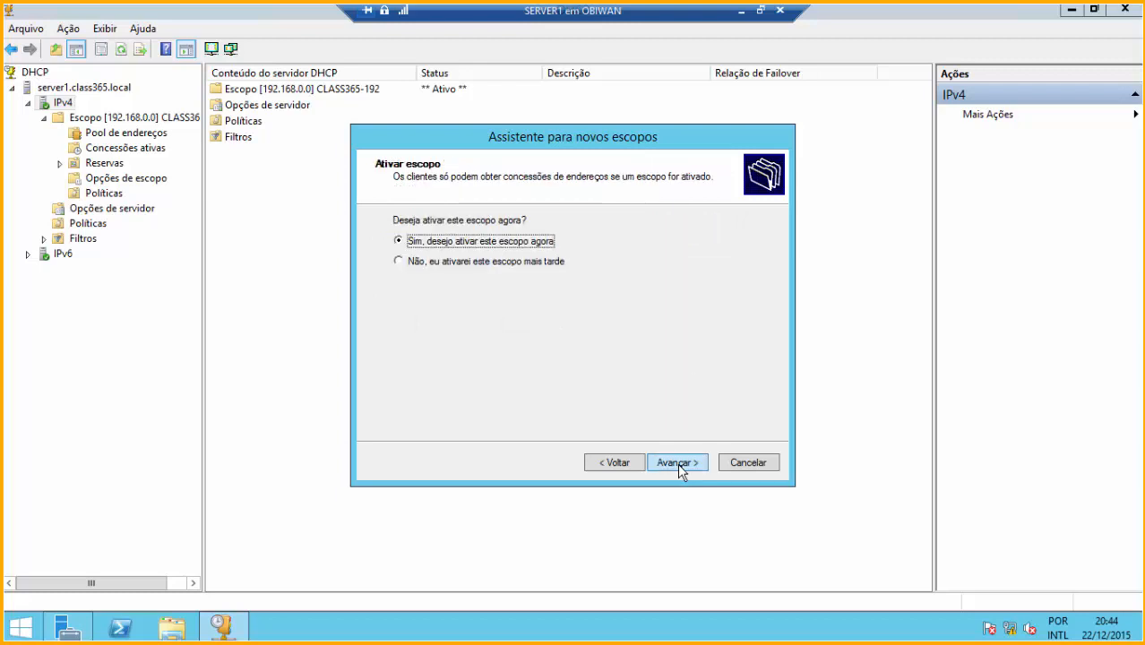
{"action": "left_click", "coordinate": [677, 463]}
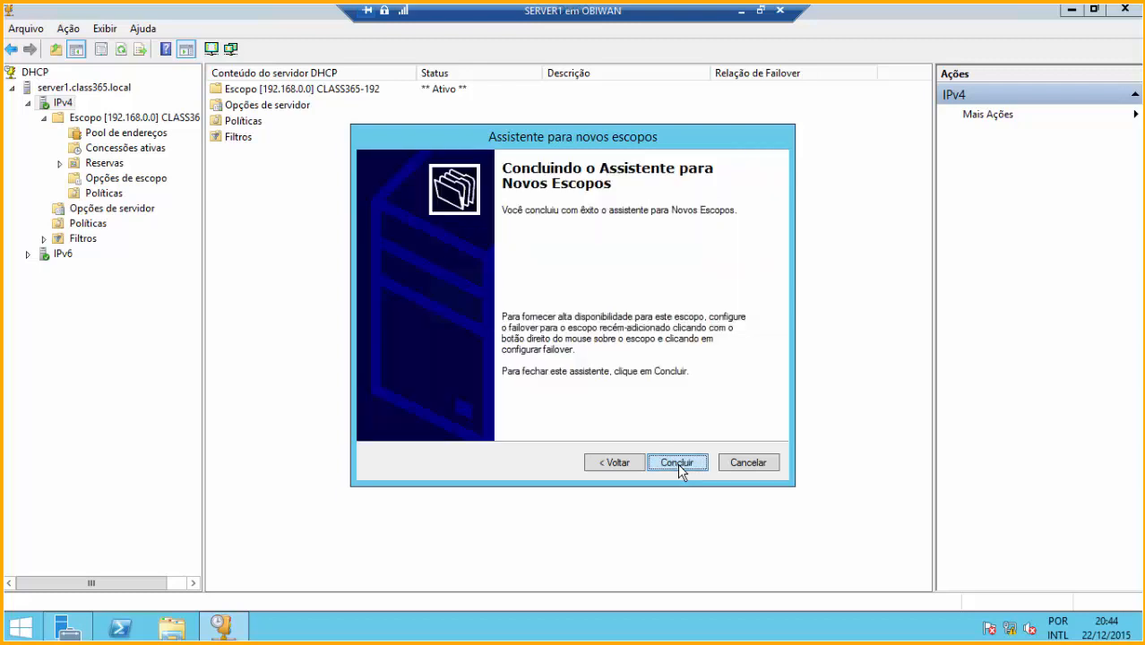
{"action": "left_click", "coordinate": [677, 463]}
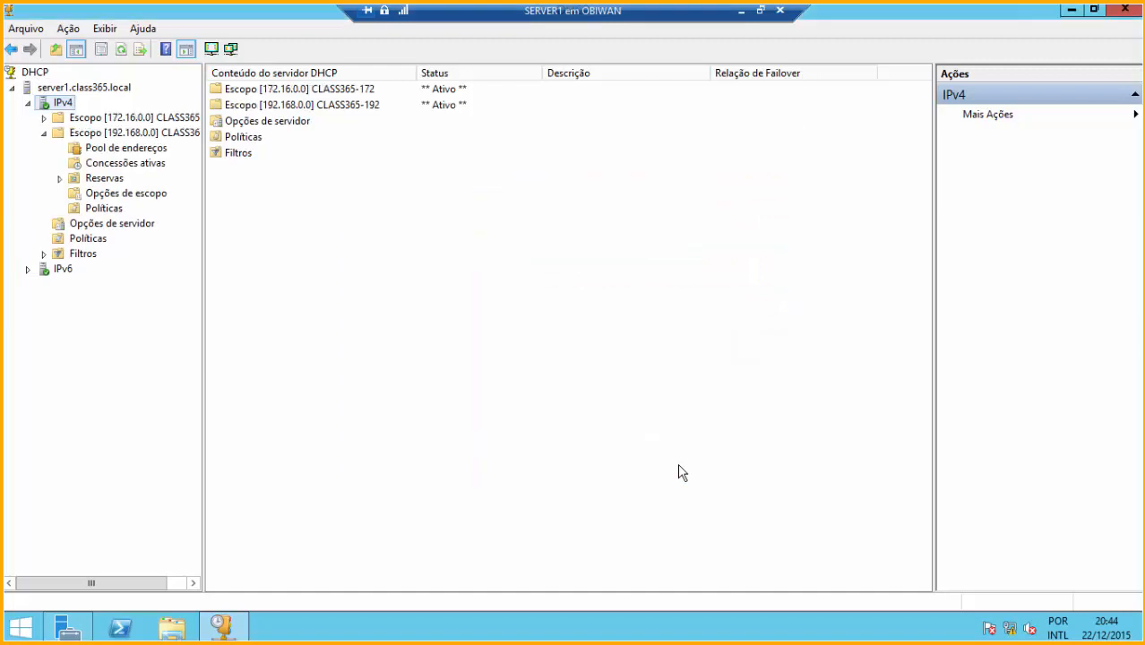
Examine the address pool and scope options of the 172.16.0.0 scope.
{"action": "left_click", "coordinate": [44, 119]}
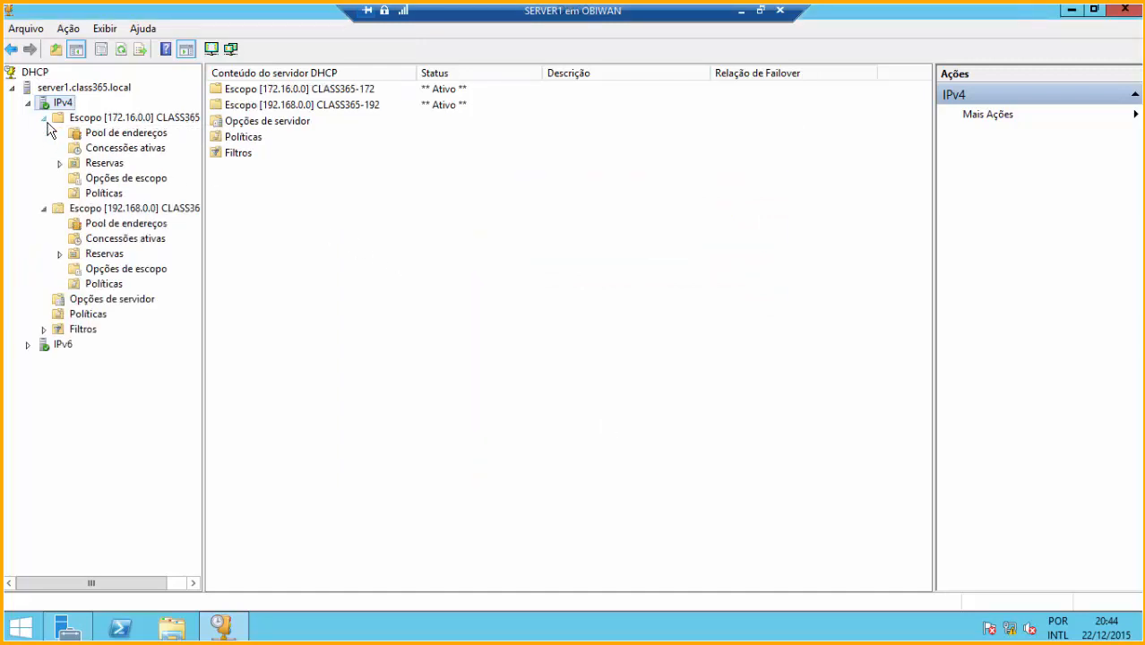
{"action": "left_click", "coordinate": [126, 133]}
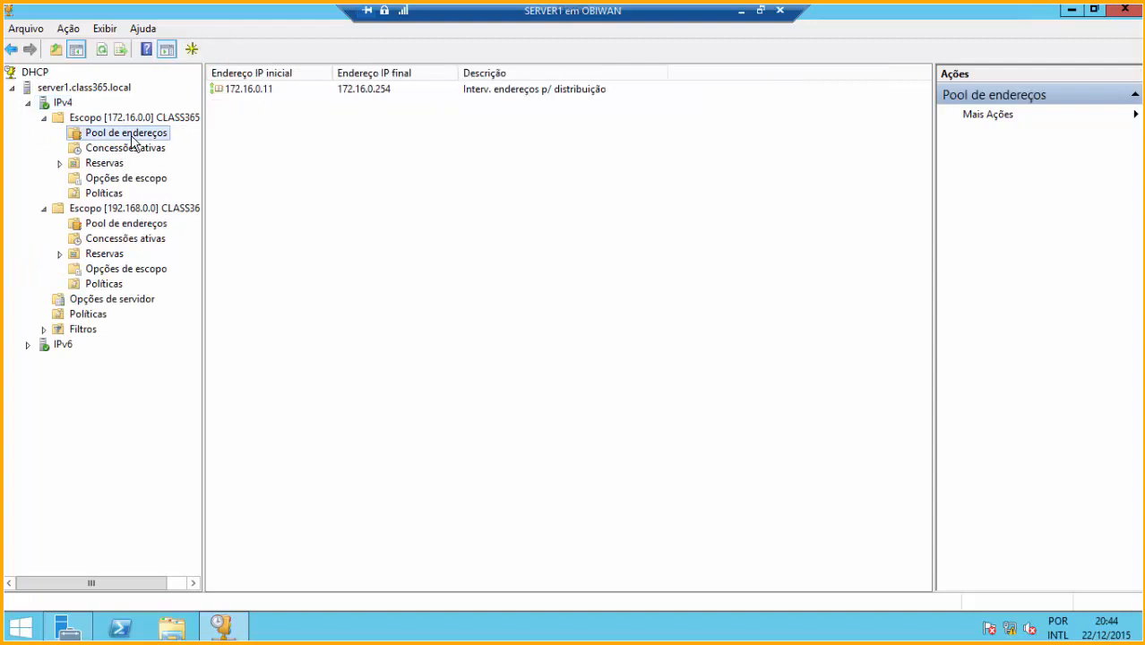
{"action": "left_click", "coordinate": [120, 179]}
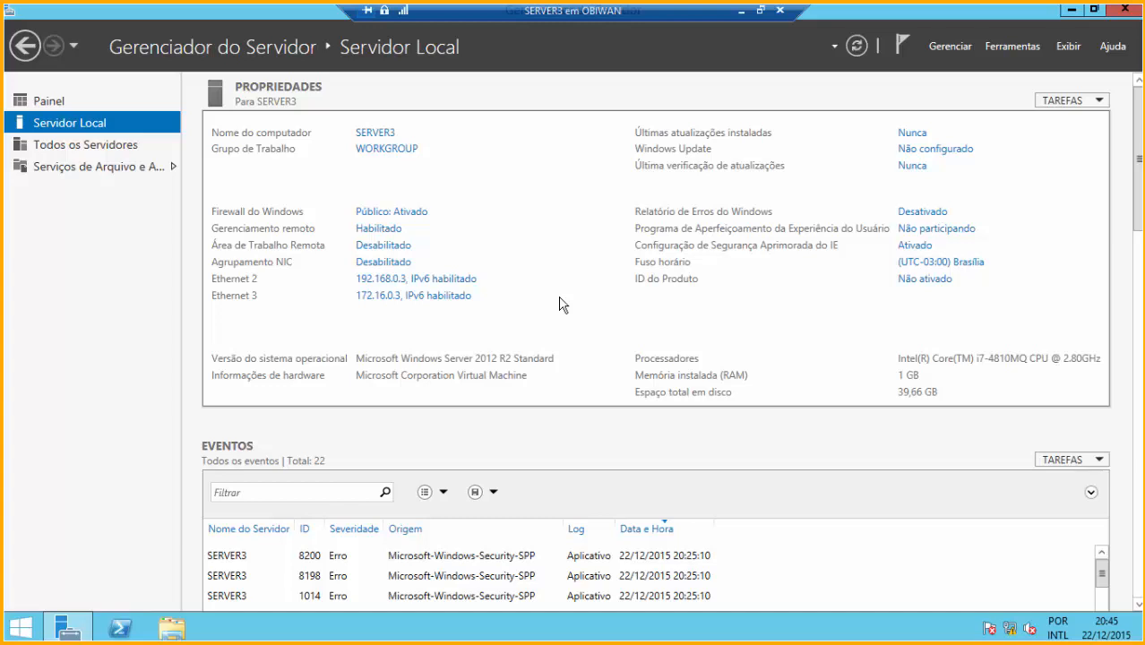
On SERVER3, start adding server roles and select the Acesso Remoto role for SERVER3.
{"action": "left_click", "coordinate": [1012, 45]}
{"action": "left_click", "coordinate": [949, 50]}
{"action": "left_click", "coordinate": [950, 51]}
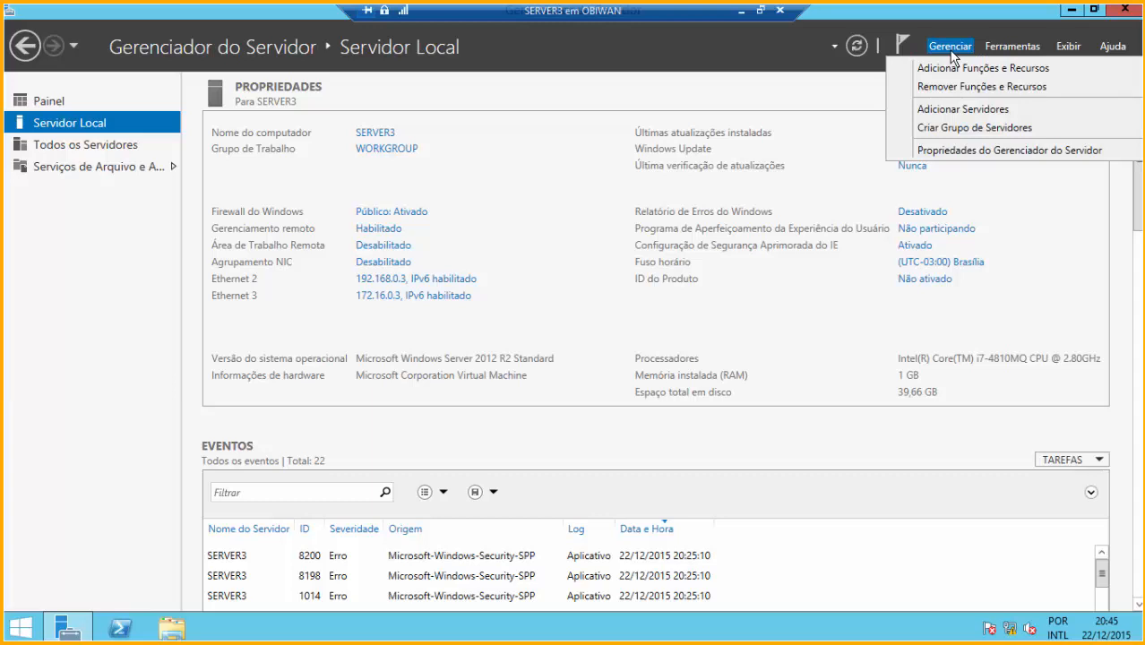
{"action": "left_click", "coordinate": [951, 69]}
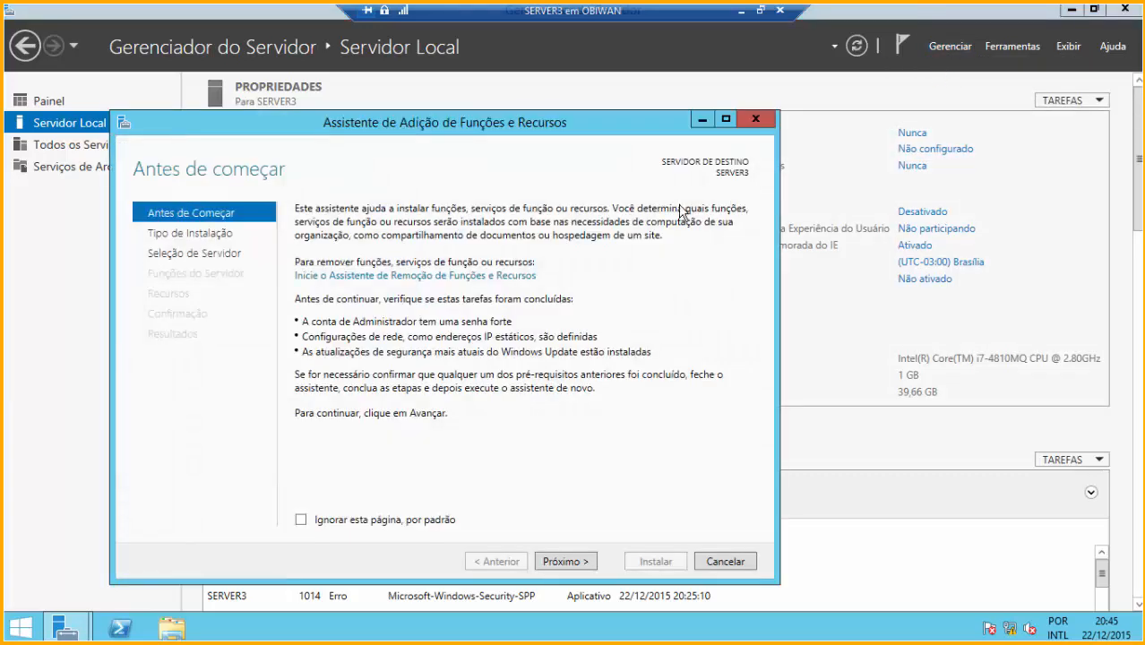
{"action": "left_click", "coordinate": [580, 561]}
{"action": "left_click", "coordinate": [579, 562]}
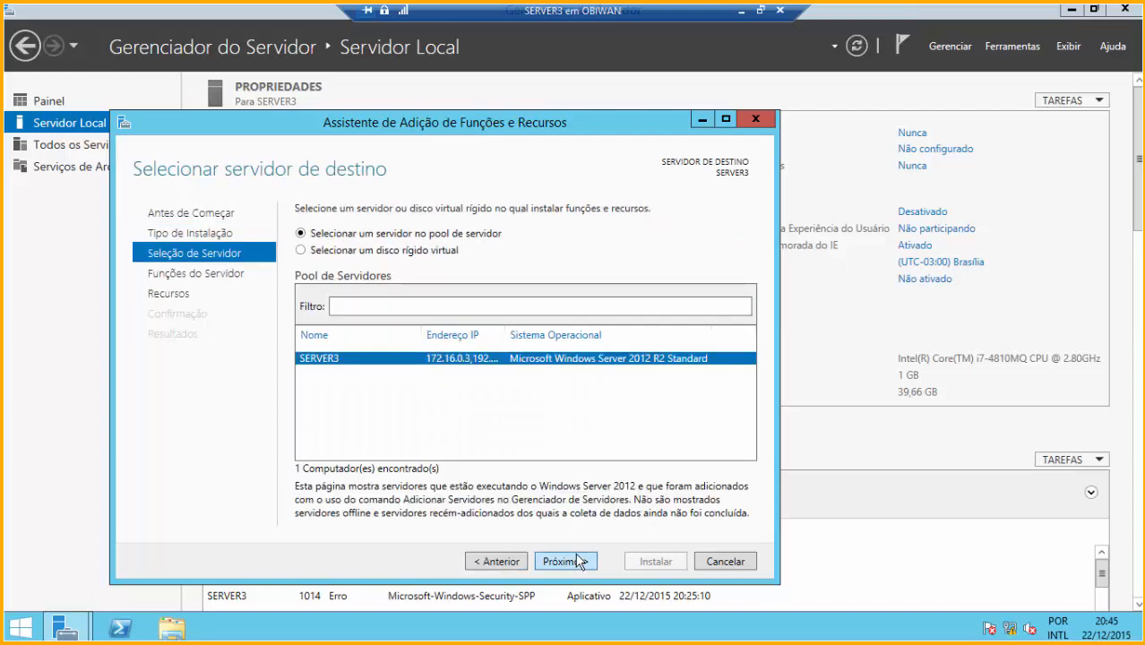
{"action": "left_click", "coordinate": [579, 562]}
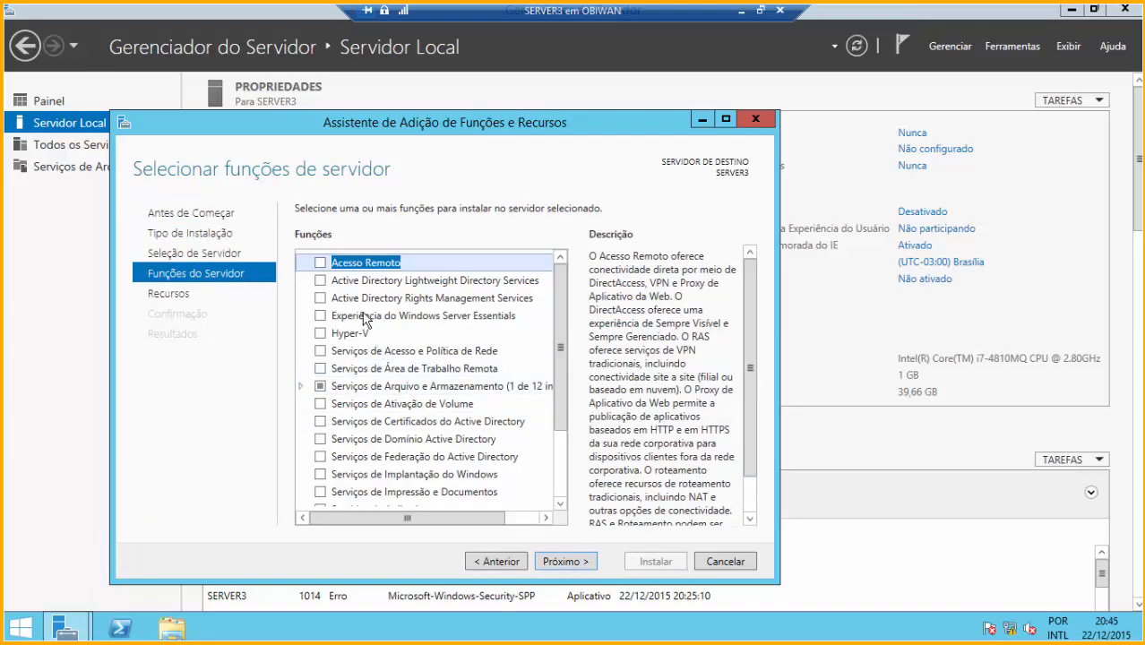
{"action": "left_click", "coordinate": [321, 265]}
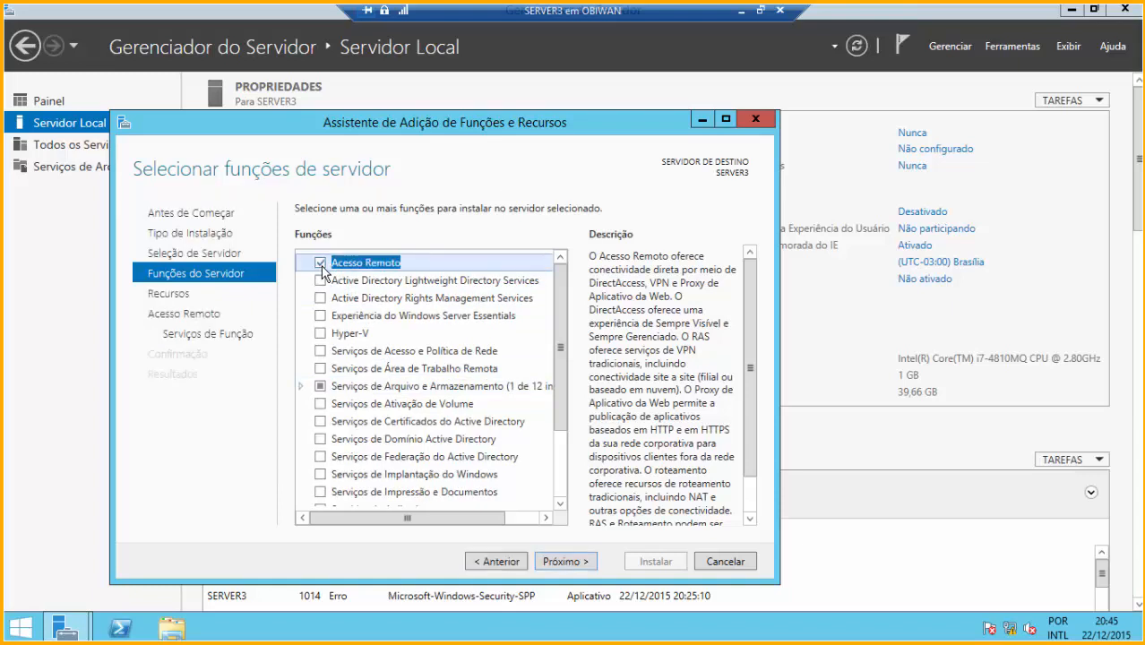
{"action": "left_click", "coordinate": [564, 563]}
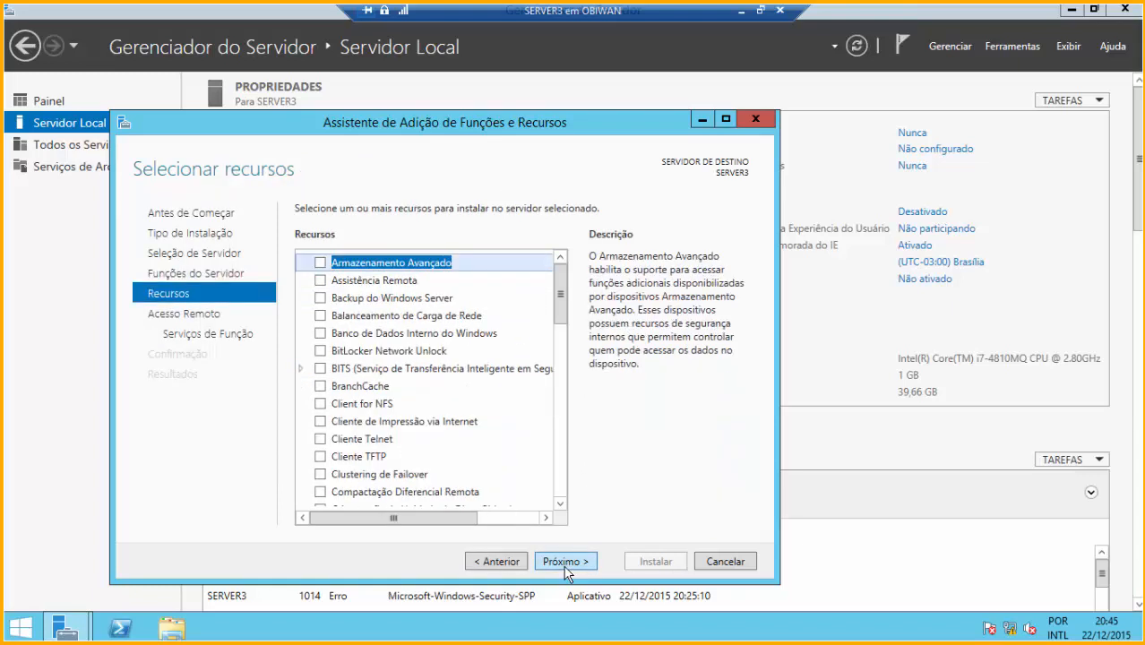
Install the Acesso Remoto role with the Roteamento and DirectAccess e VPN (RAS) role services, and close the wizard when installation completes.
{"action": "left_click", "coordinate": [565, 564]}
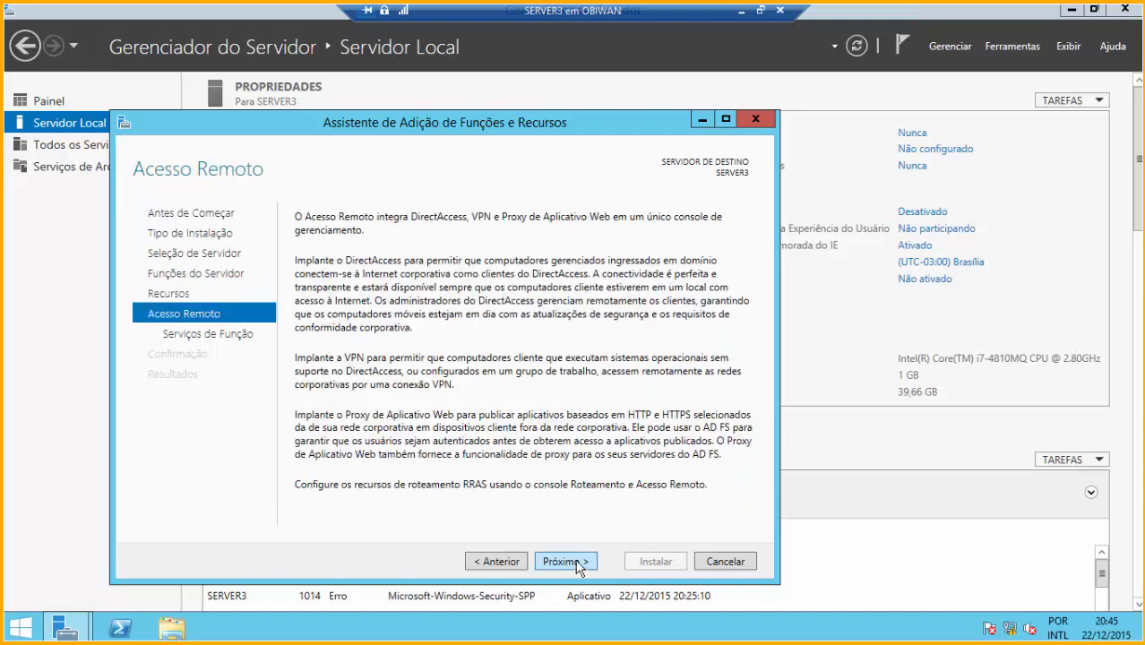
{"action": "left_click", "coordinate": [567, 561]}
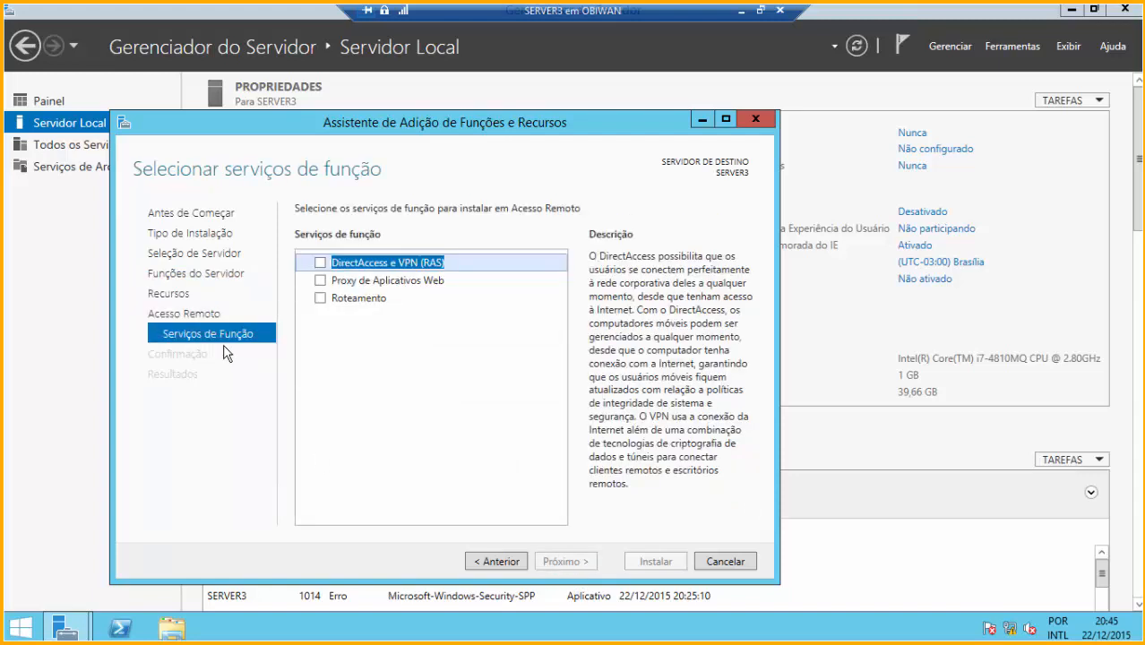
{"action": "left_click", "coordinate": [320, 297]}
{"action": "left_click", "coordinate": [490, 494]}
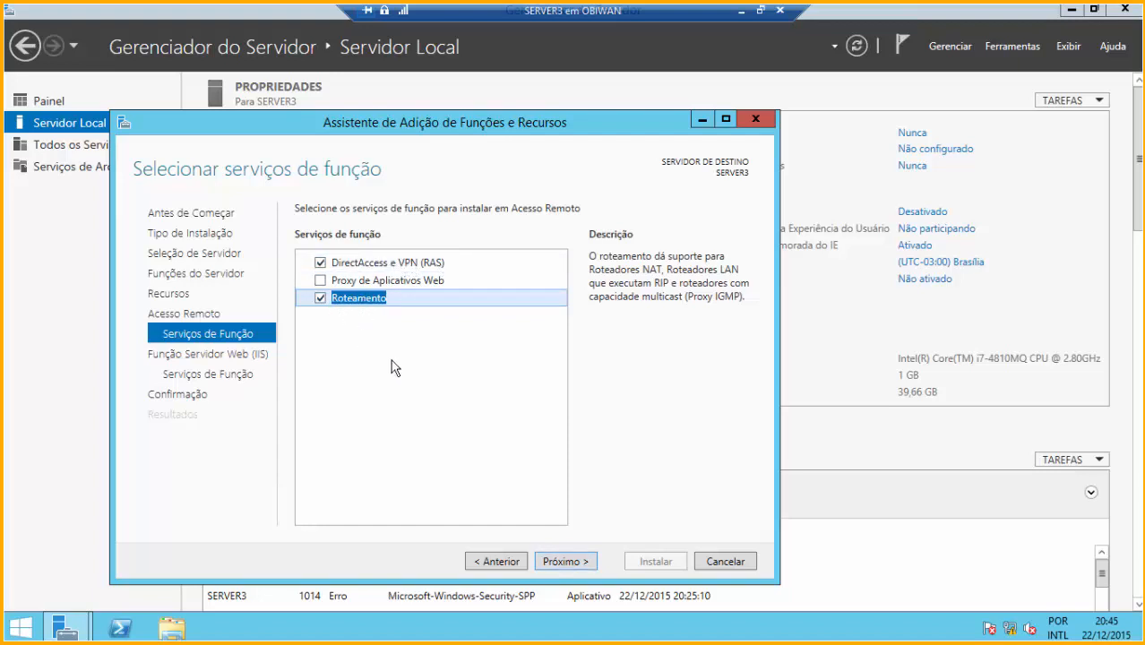
{"action": "left_click", "coordinate": [559, 561]}
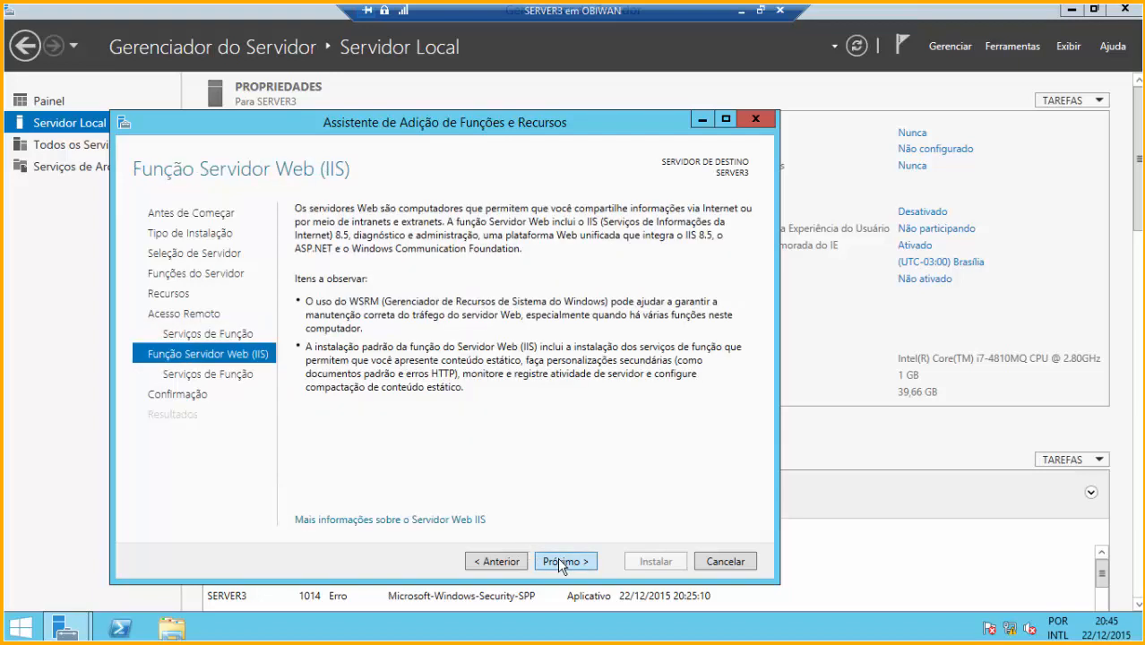
{"action": "left_click", "coordinate": [559, 561]}
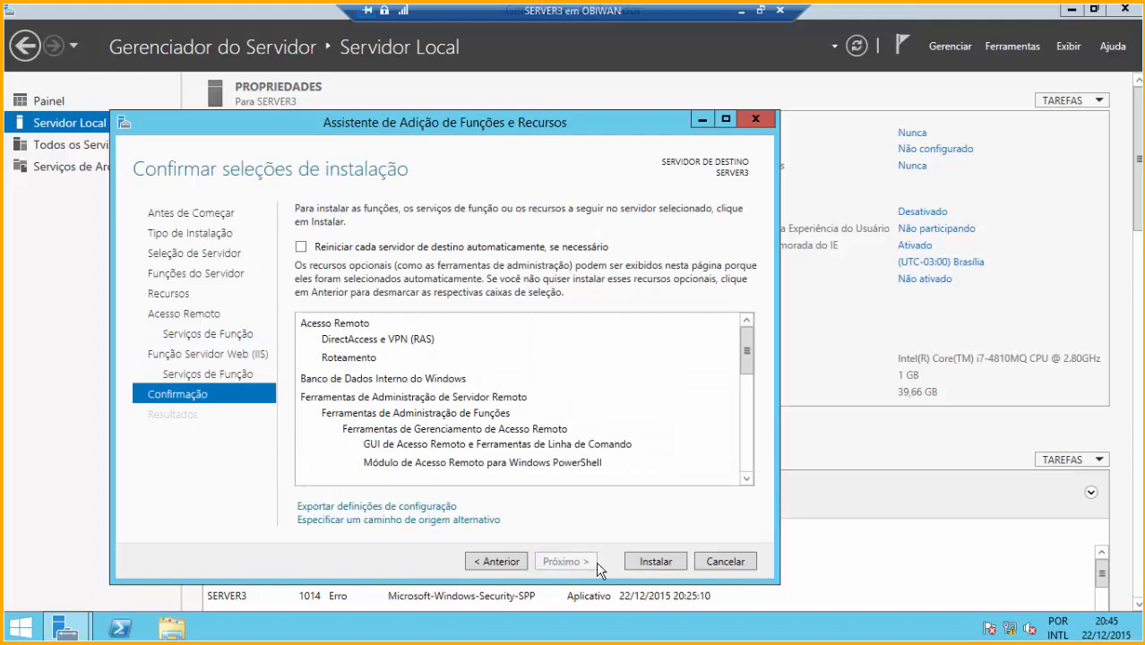
{"action": "left_click", "coordinate": [651, 559]}
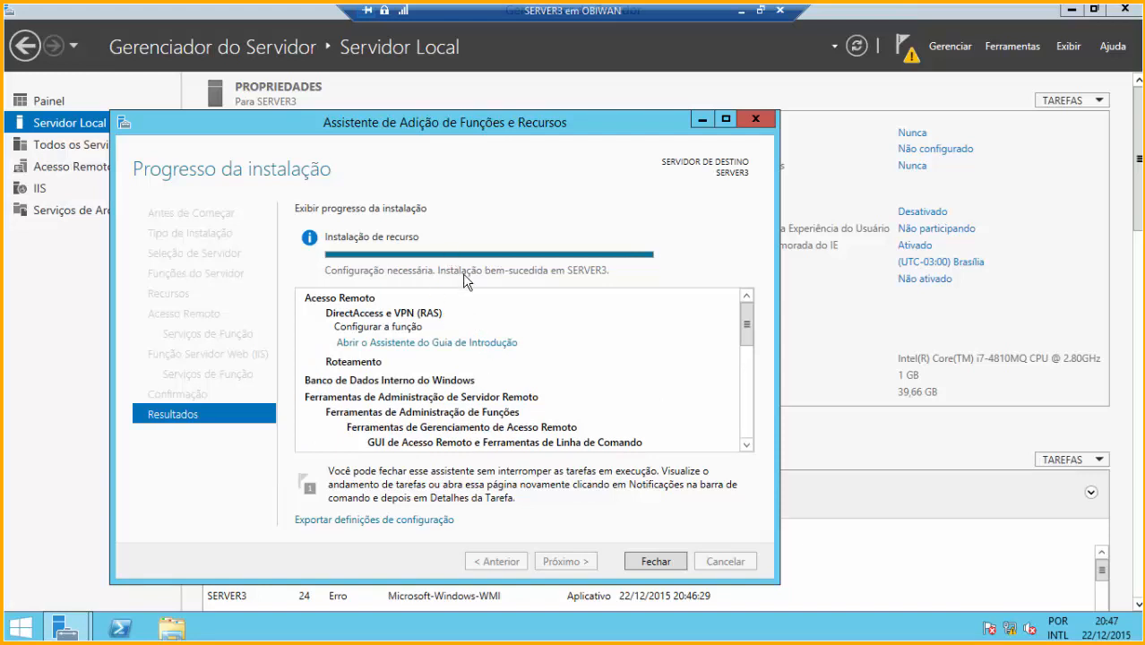
{"action": "left_click", "coordinate": [655, 560]}
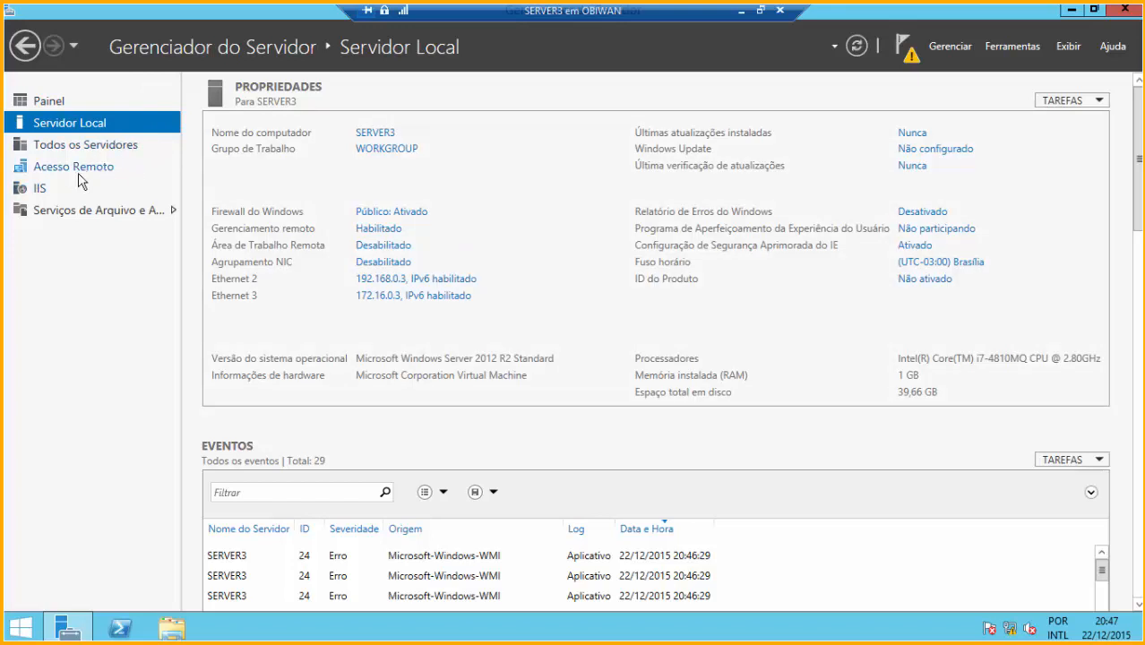
Open the Roteamento e Acesso Remoto console maximized and start configuring and enabling routing and remote access on SERVER3 (local).
{"action": "left_click", "coordinate": [1016, 45]}
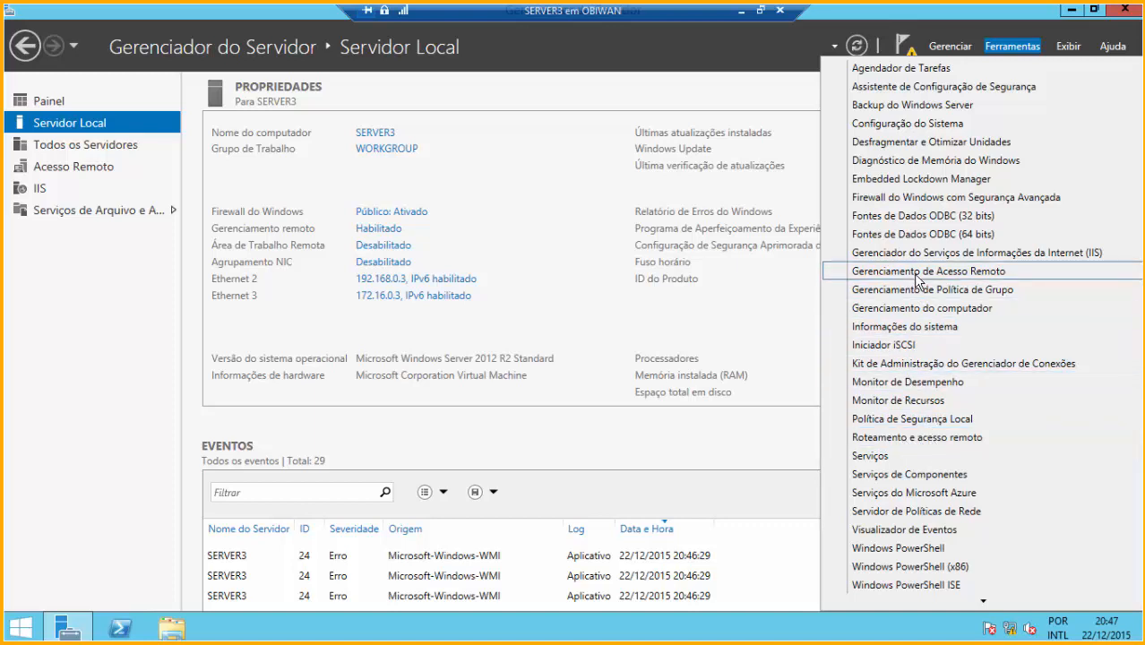
{"action": "left_click", "coordinate": [928, 437]}
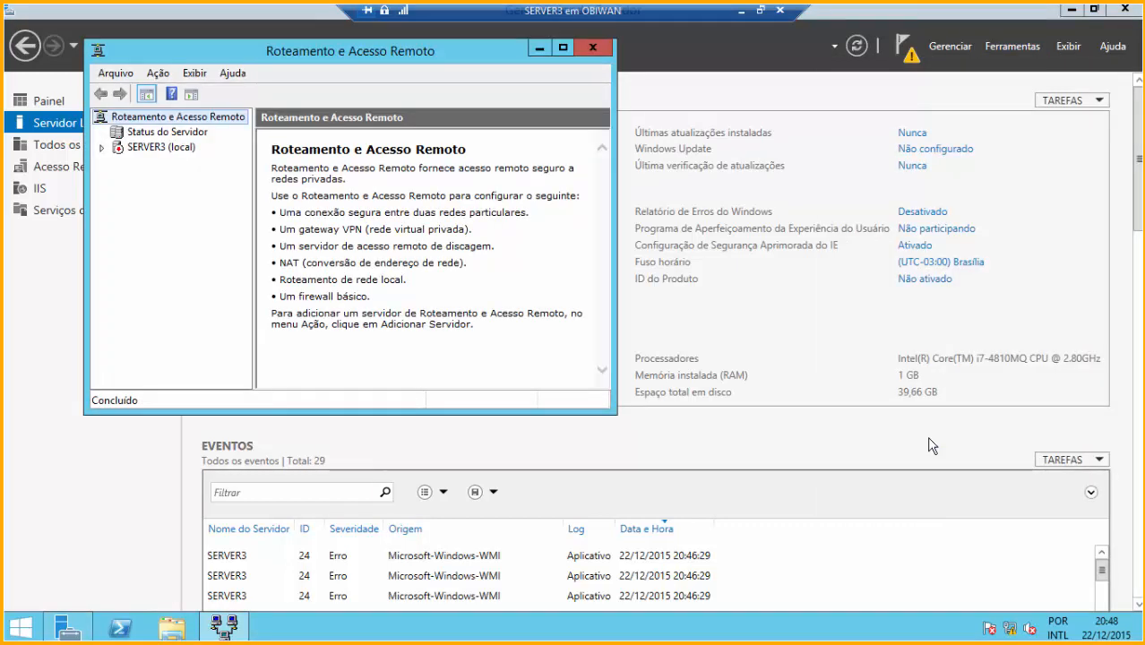
{"action": "left_click", "coordinate": [564, 47]}
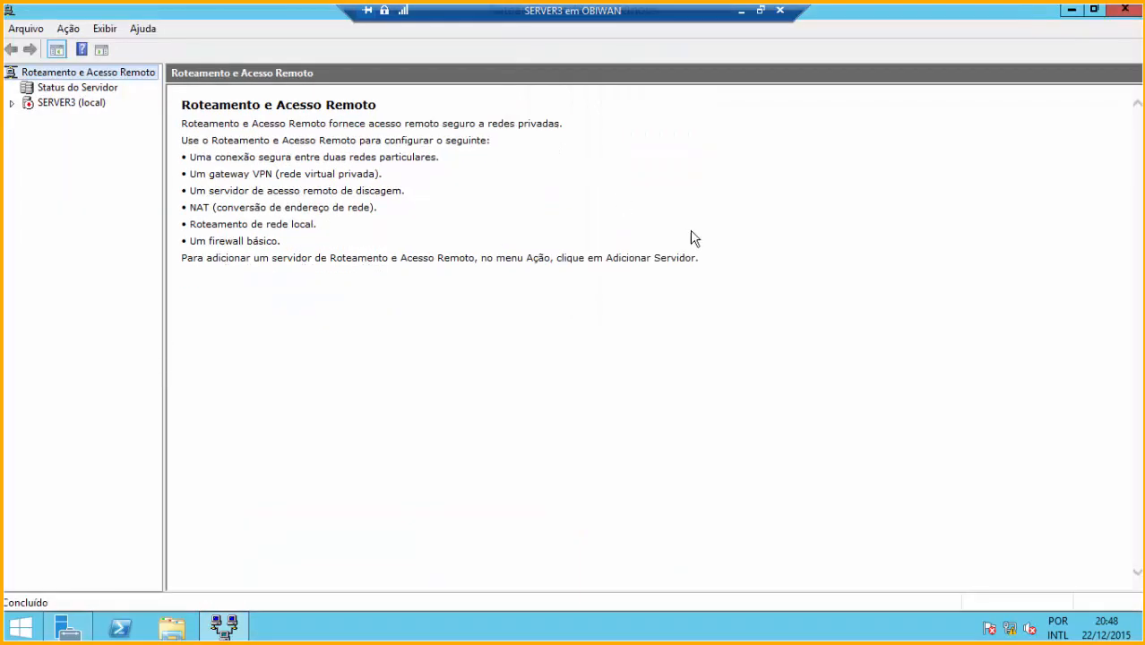
{"action": "left_click", "coordinate": [72, 104]}
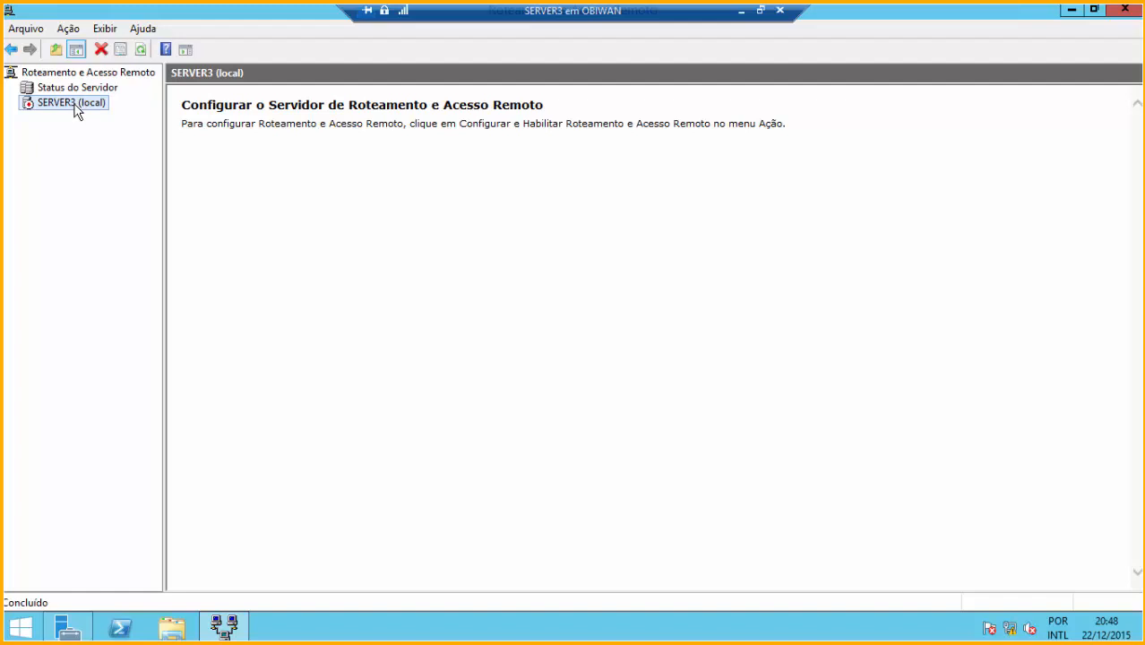
{"action": "right_click", "coordinate": [75, 108]}
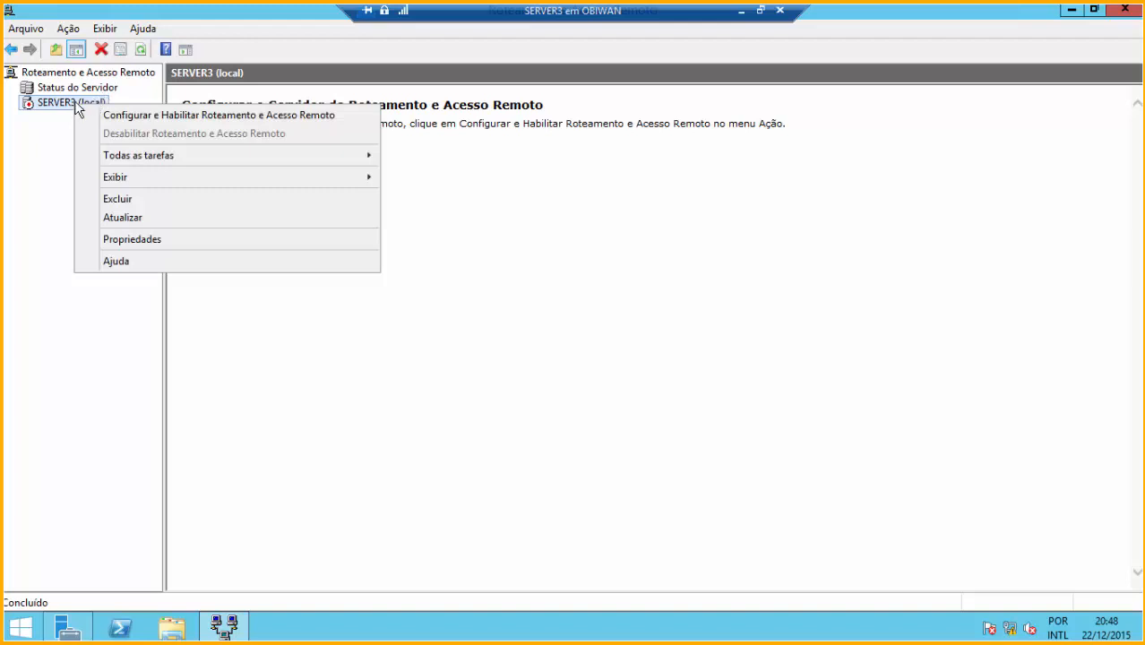
{"action": "left_click", "coordinate": [192, 116]}
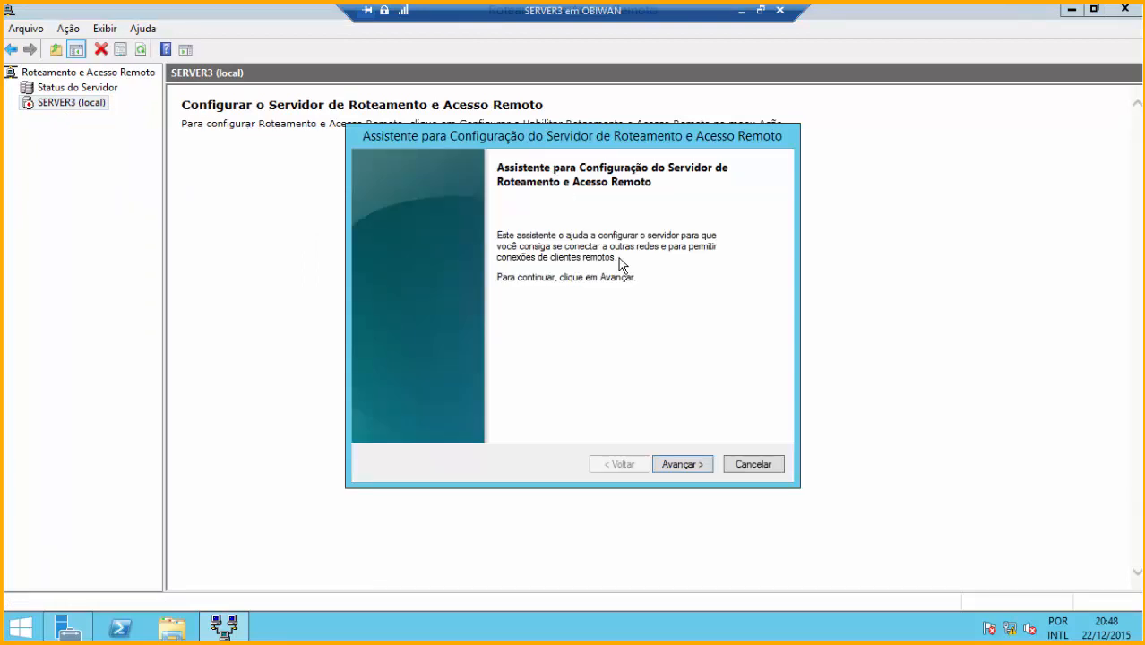
Set up a custom configuration with only Roteamento da LAN enabled, finish the wizard and start the service.
{"action": "left_click", "coordinate": [691, 467]}
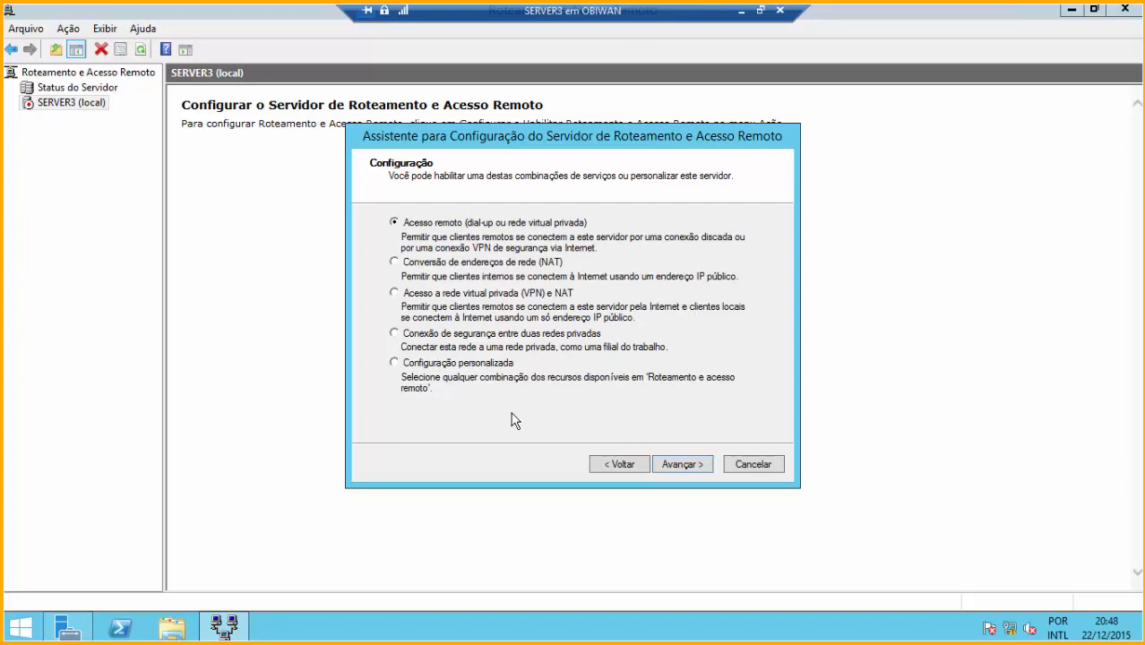
{"action": "left_click", "coordinate": [473, 361]}
{"action": "left_click", "coordinate": [677, 468]}
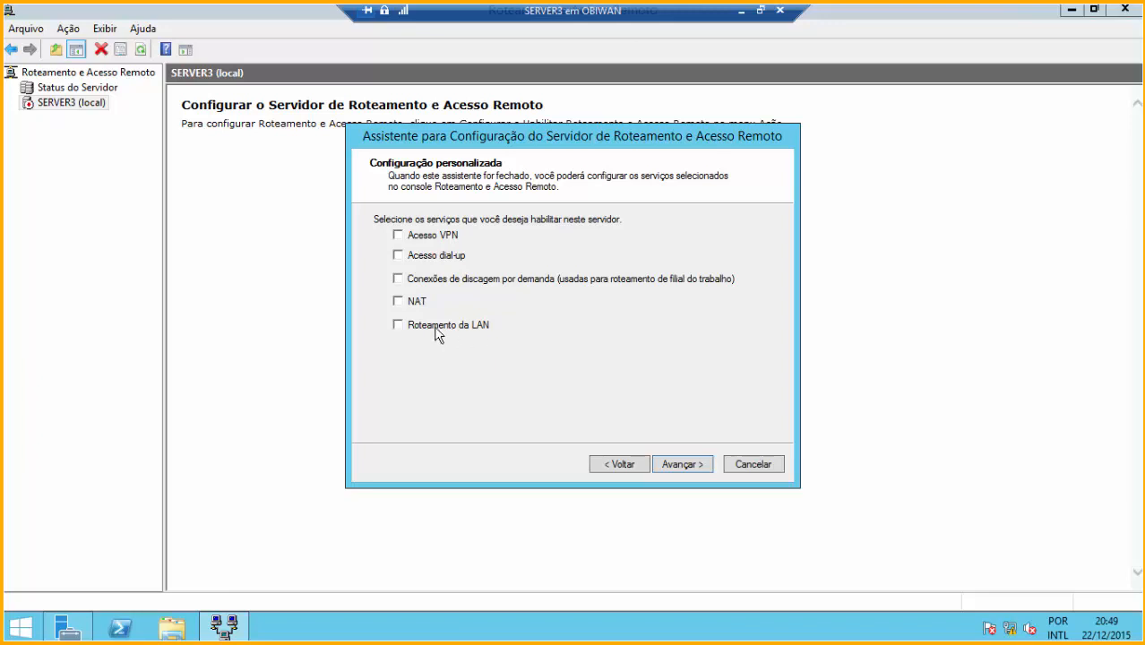
{"action": "left_click", "coordinate": [398, 325]}
{"action": "left_click", "coordinate": [683, 465]}
{"action": "left_click", "coordinate": [683, 467]}
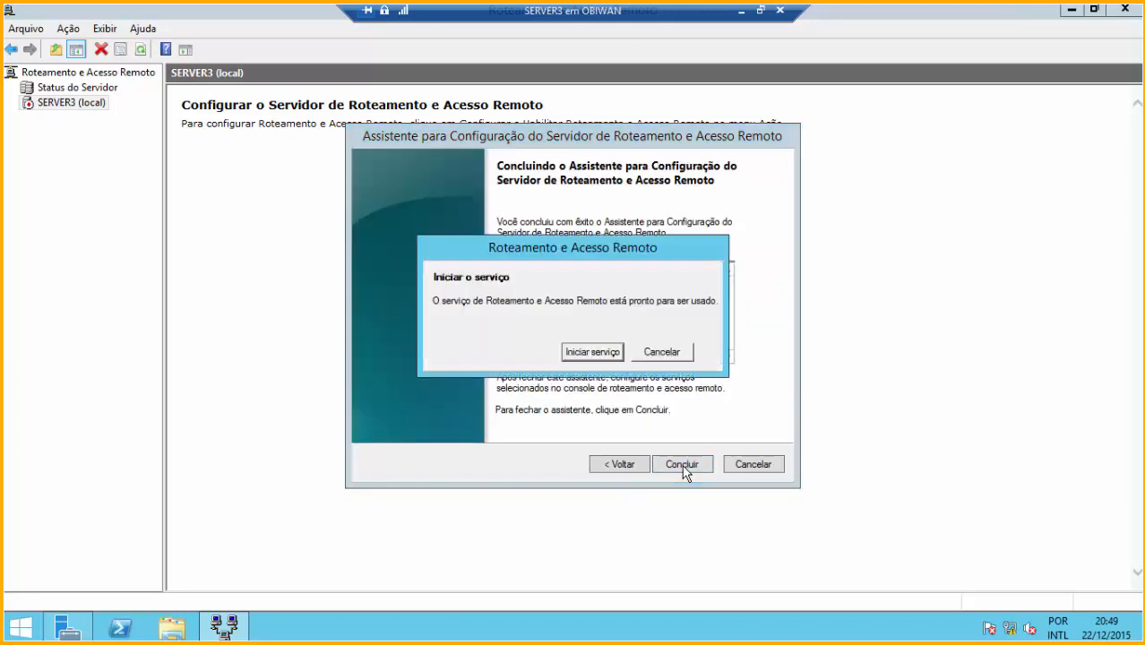
{"action": "left_click", "coordinate": [592, 353]}
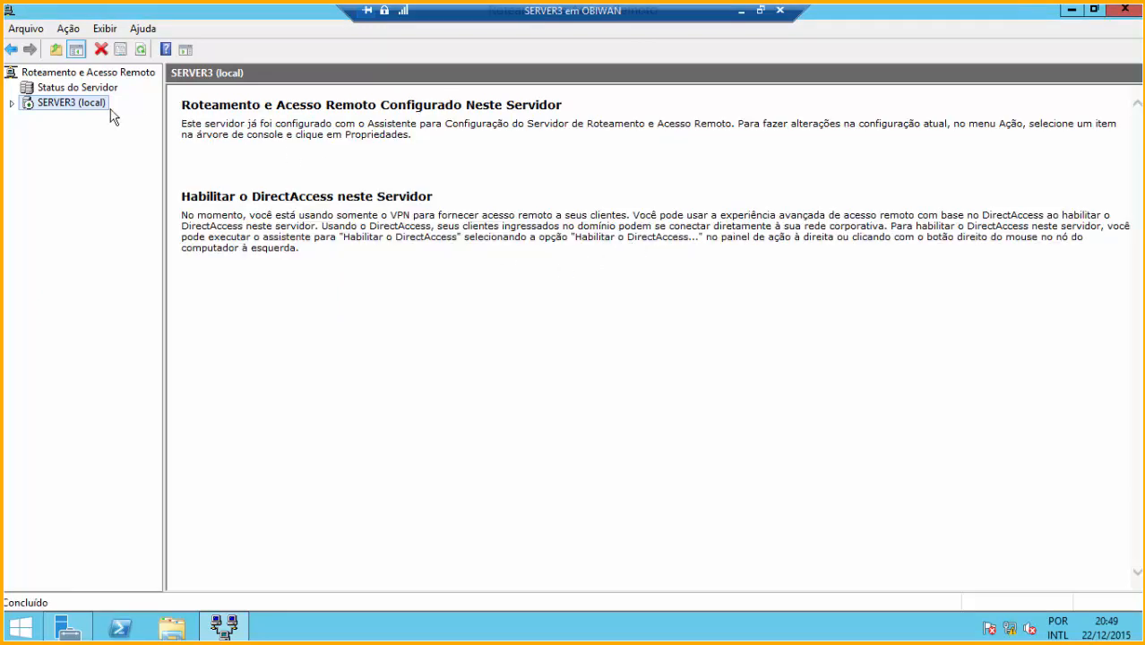
Check the network interfaces listed under SERVER3 (local) in the routing console.
{"action": "left_click", "coordinate": [12, 104]}
{"action": "left_click", "coordinate": [91, 119]}
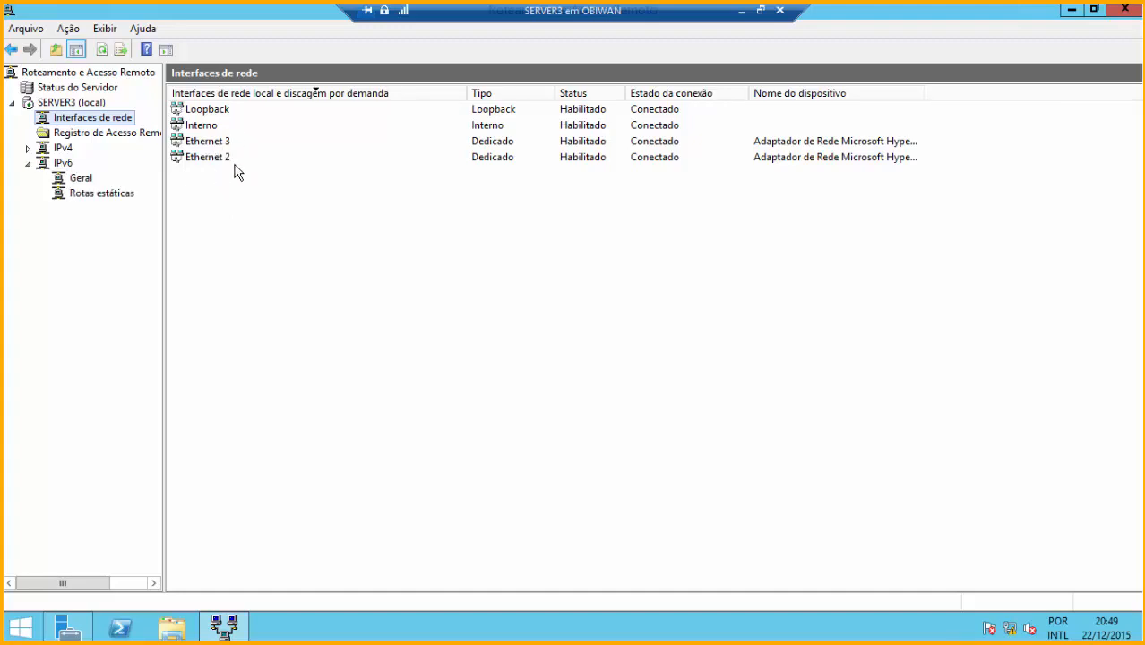
Show the general IPv4 interface list with IP addresses for SERVER3 (local) in the routing console.
{"action": "left_click", "coordinate": [27, 148]}
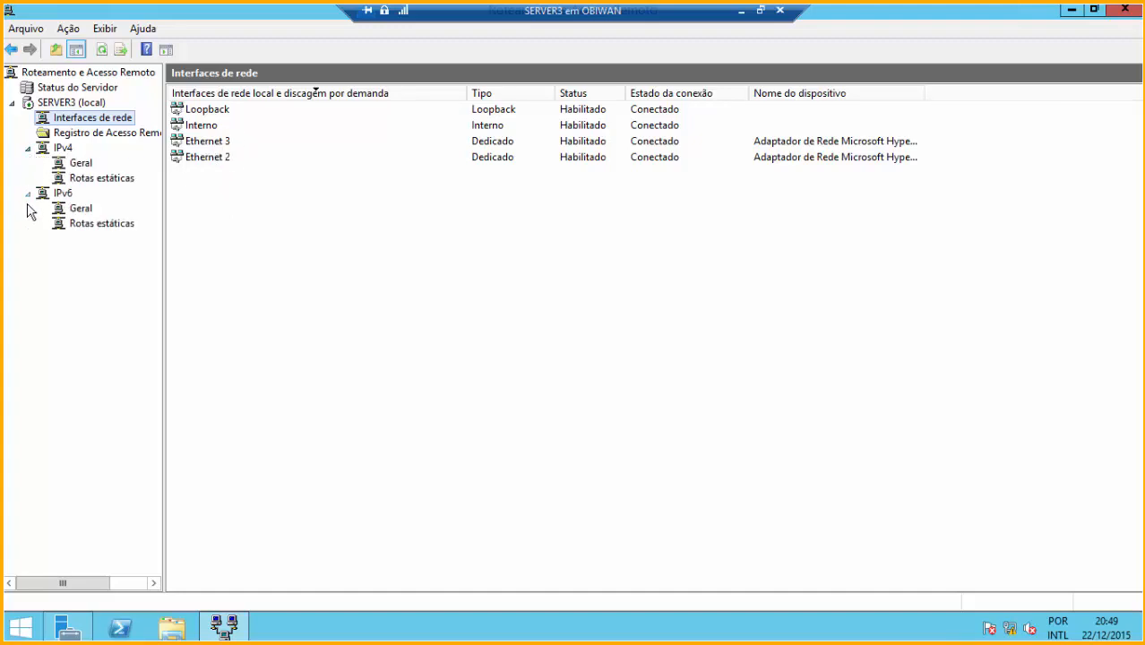
{"action": "left_click", "coordinate": [80, 164]}
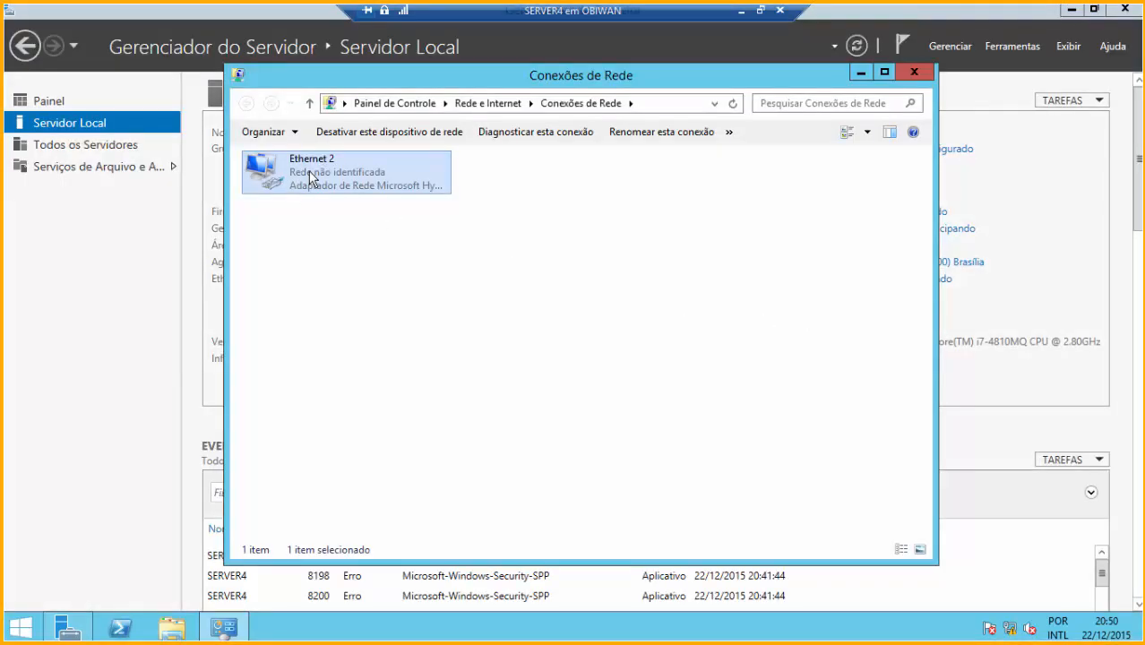
On SERVER4, disable and re-enable the Ethernet 2 adapter, then check its network connection details.
{"action": "left_click", "coordinate": [362, 134]}
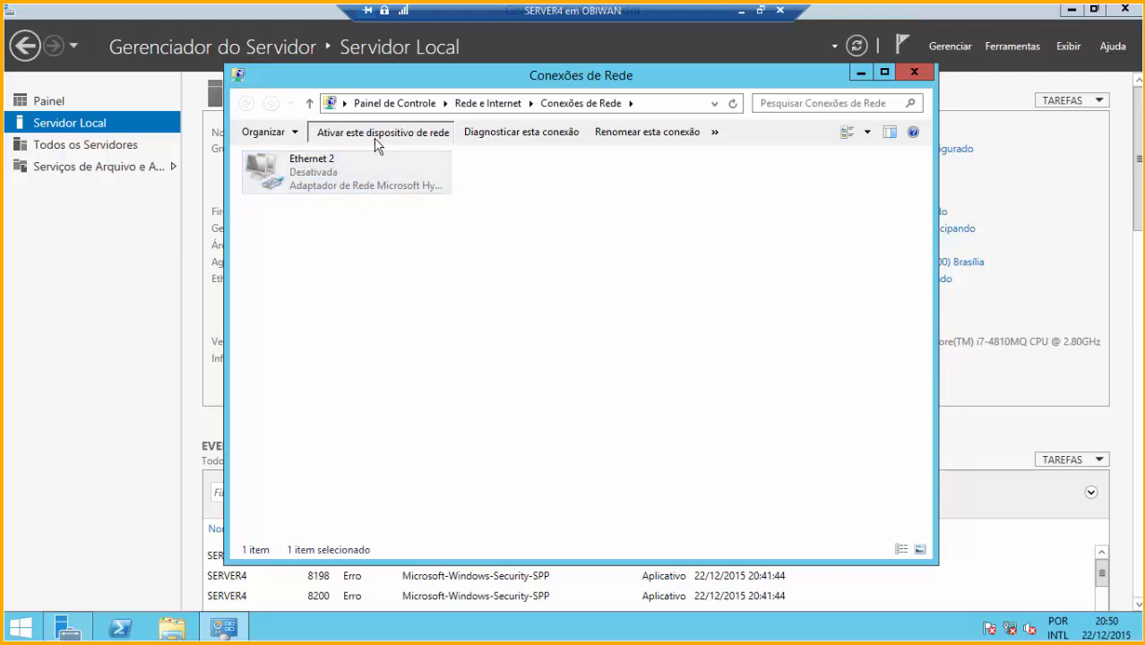
{"action": "left_click", "coordinate": [376, 132]}
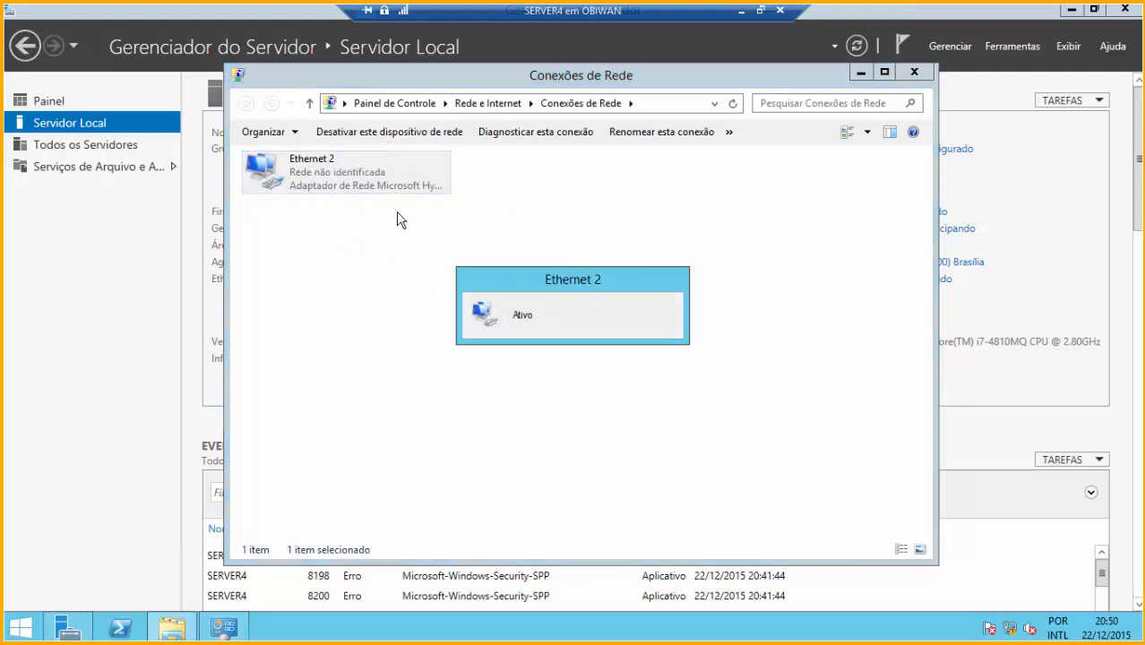
{"action": "double_click", "coordinate": [355, 190]}
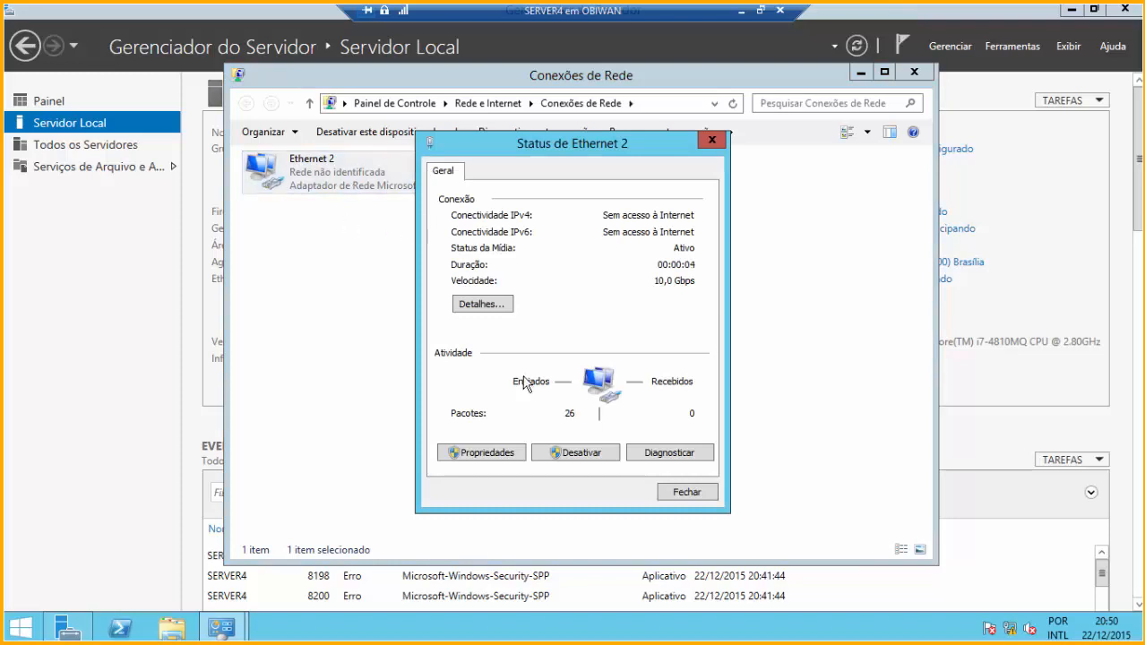
{"action": "left_click", "coordinate": [486, 306]}
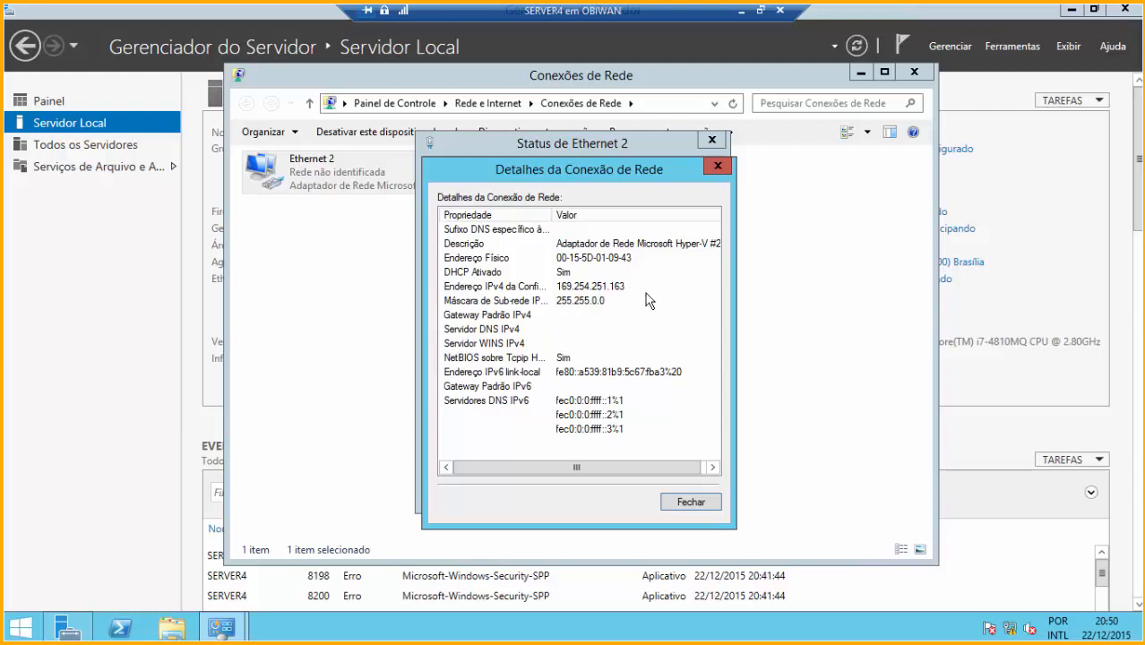
{"action": "left_click", "coordinate": [711, 502]}
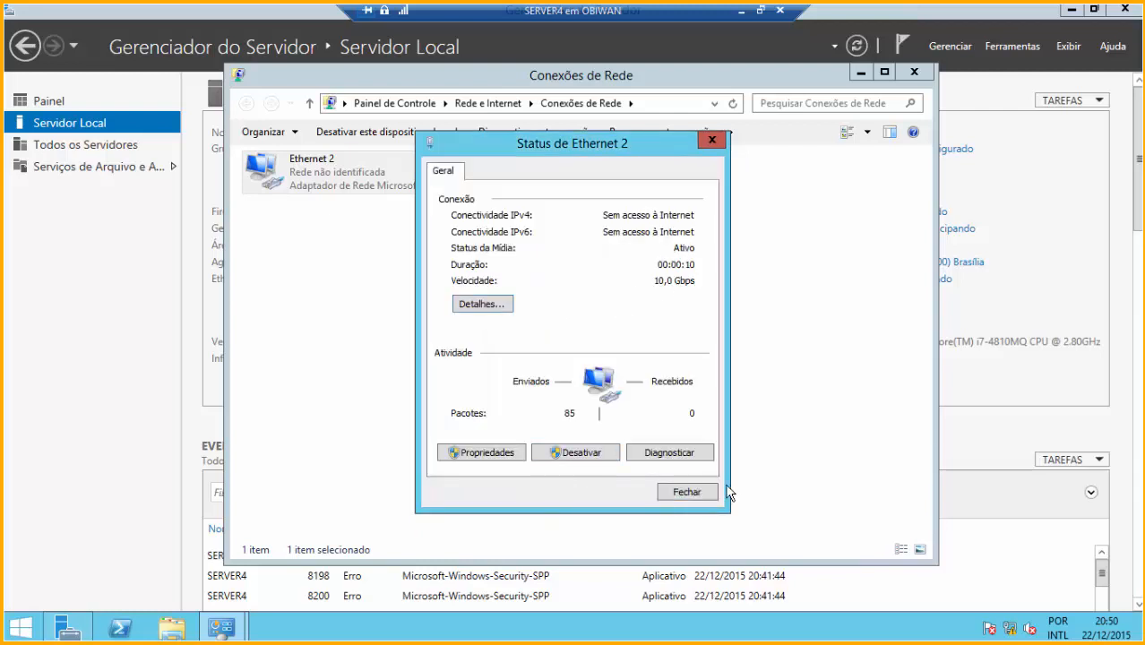
{"action": "left_click", "coordinate": [688, 493]}
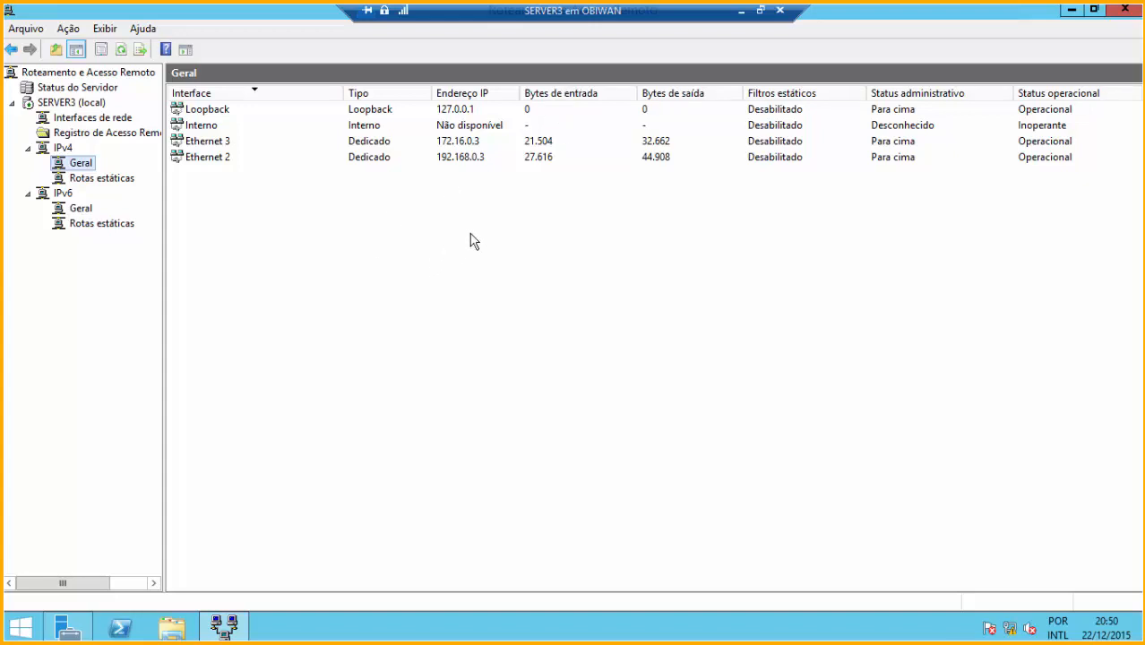
On SERVER3, add the DHCP Relay Agent as a new IPv4 routing protocol.
{"action": "right_click", "coordinate": [78, 169]}
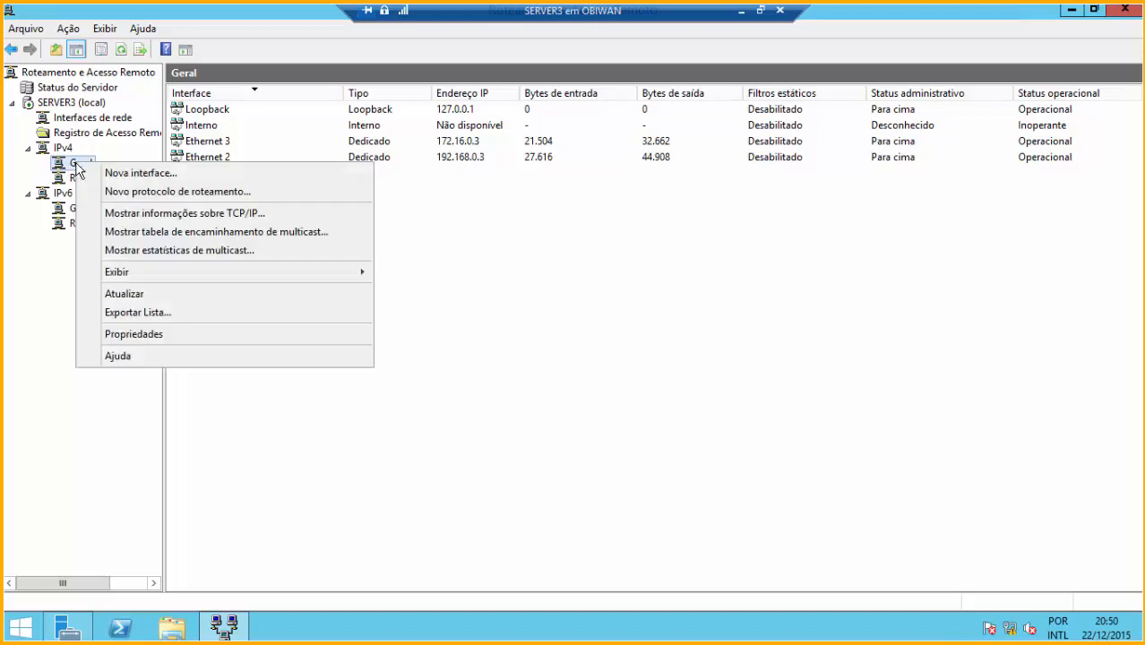
{"action": "left_click", "coordinate": [184, 193]}
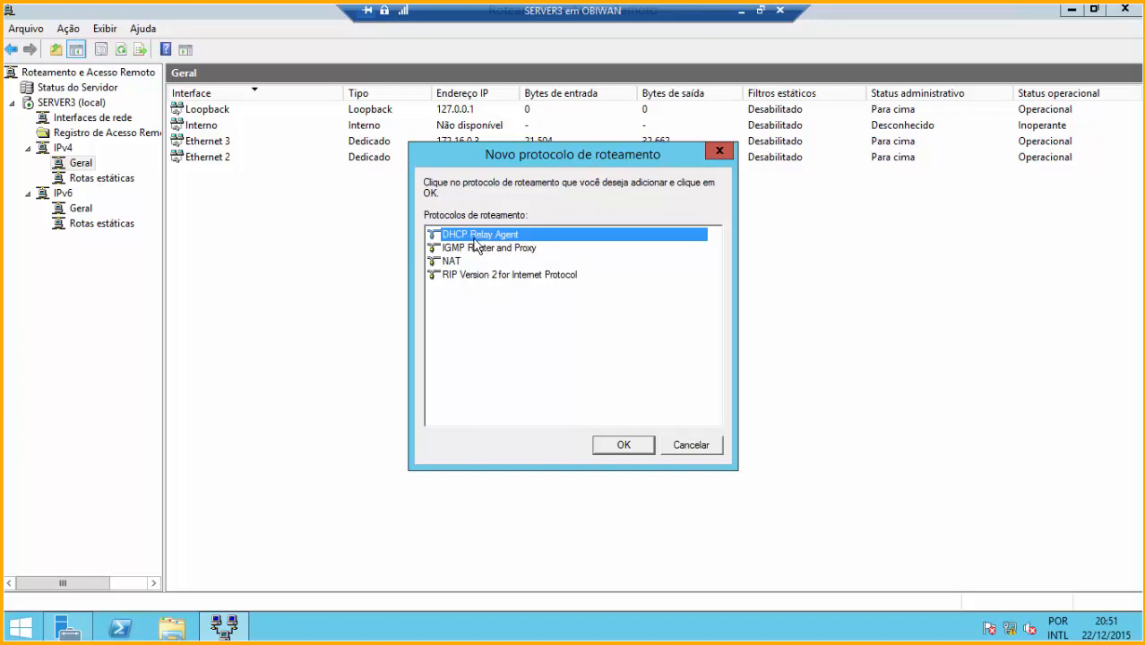
{"action": "left_click", "coordinate": [624, 445]}
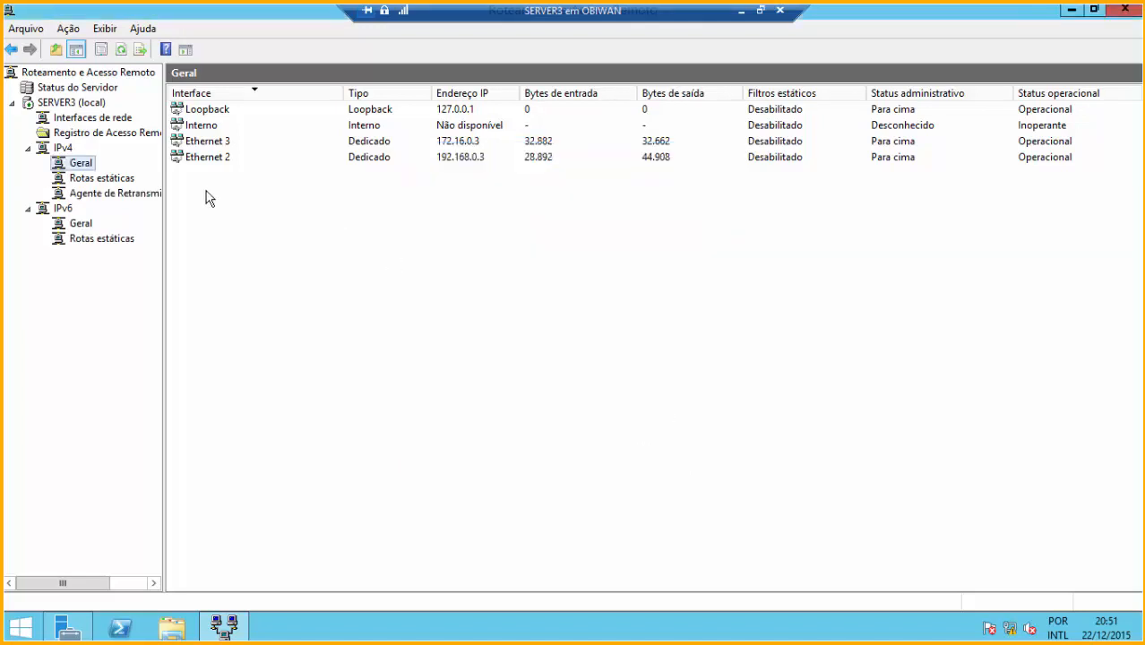
Add Ethernet 3 as an interface of the Agente de Retransmissão DHCP, accepting DHCP packet relay with thresholds of 4 hops and 4 seconds.
{"action": "left_click", "coordinate": [114, 197]}
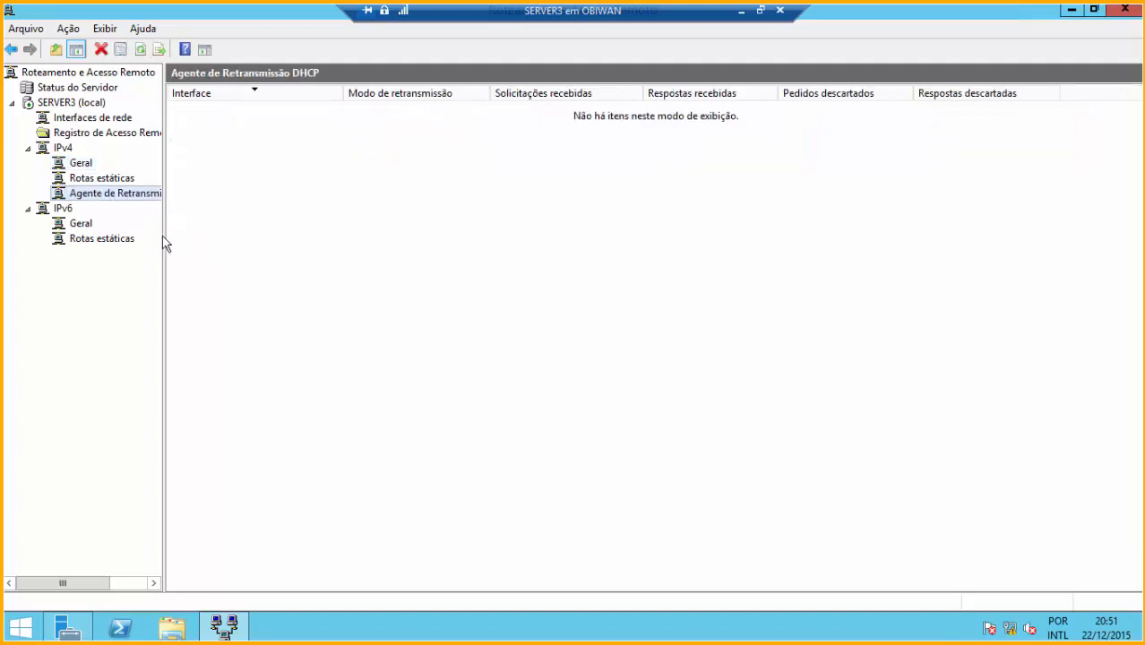
{"action": "left_click_drag", "start_coordinate": [171, 231], "coordinate": [221, 238]}
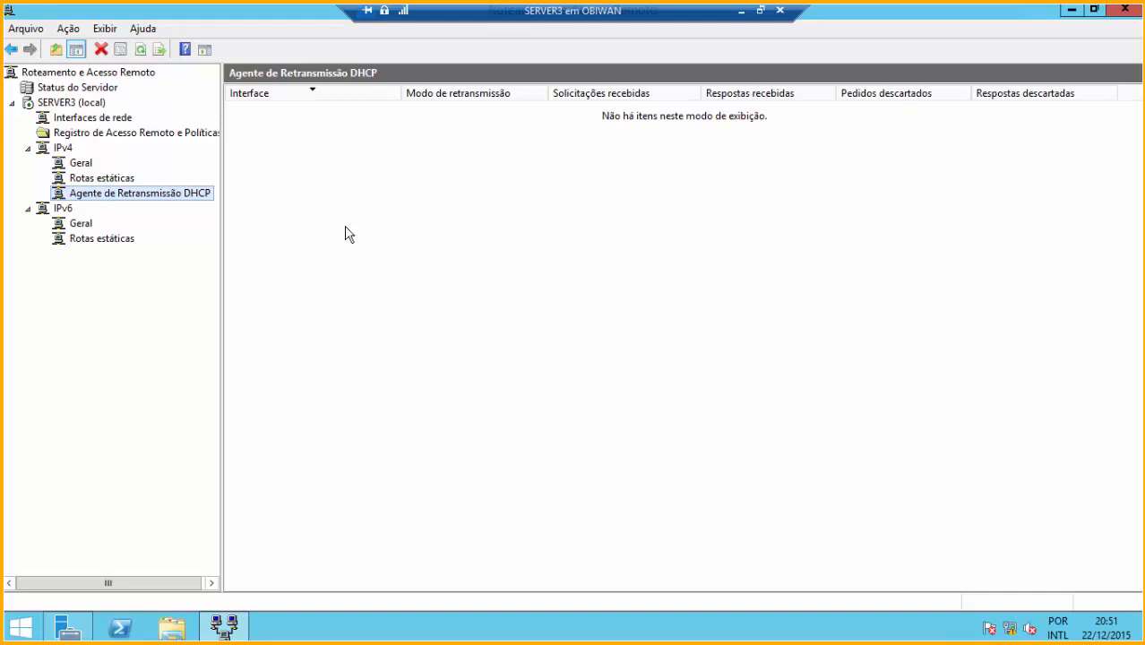
{"action": "right_click", "coordinate": [328, 178]}
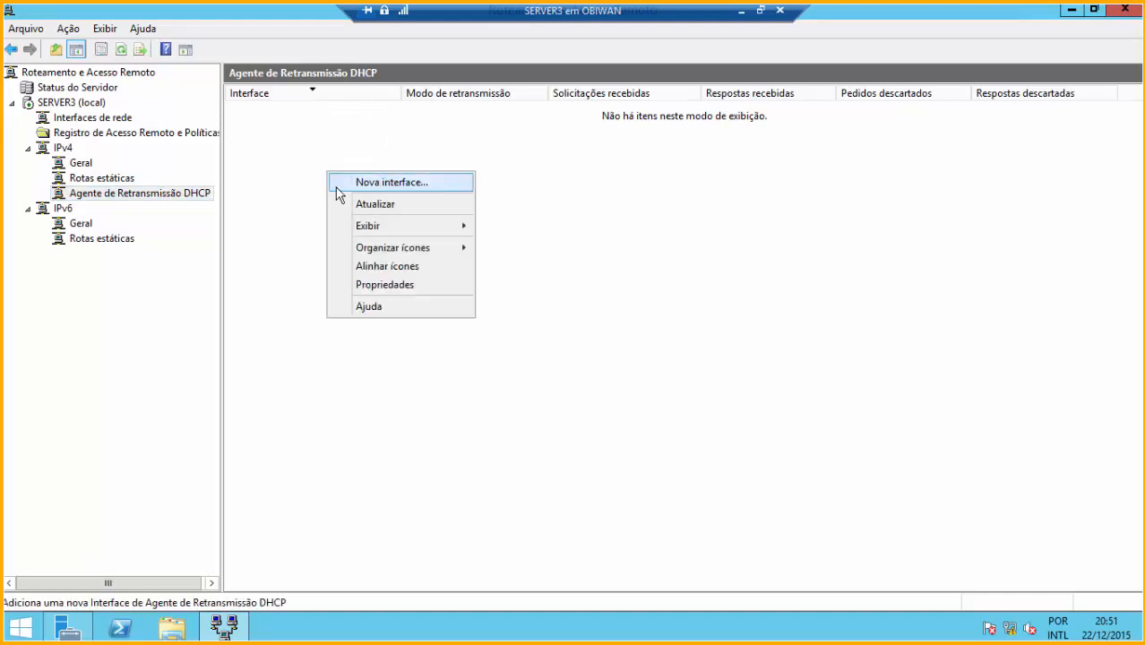
{"action": "left_click", "coordinate": [392, 184]}
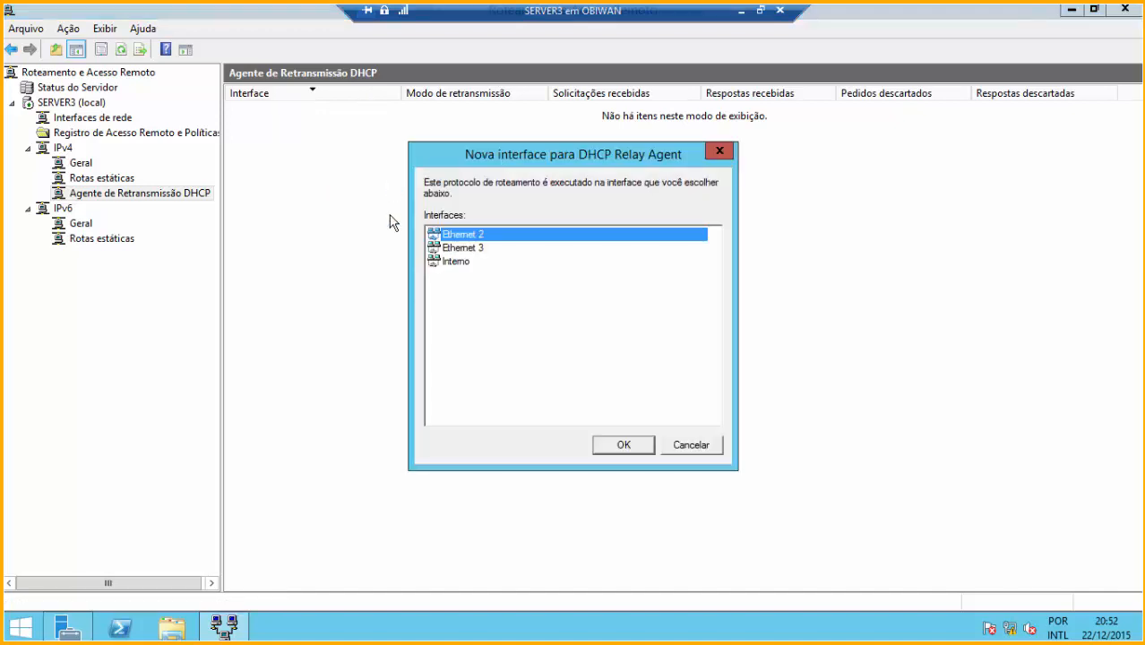
{"action": "left_click", "coordinate": [478, 248]}
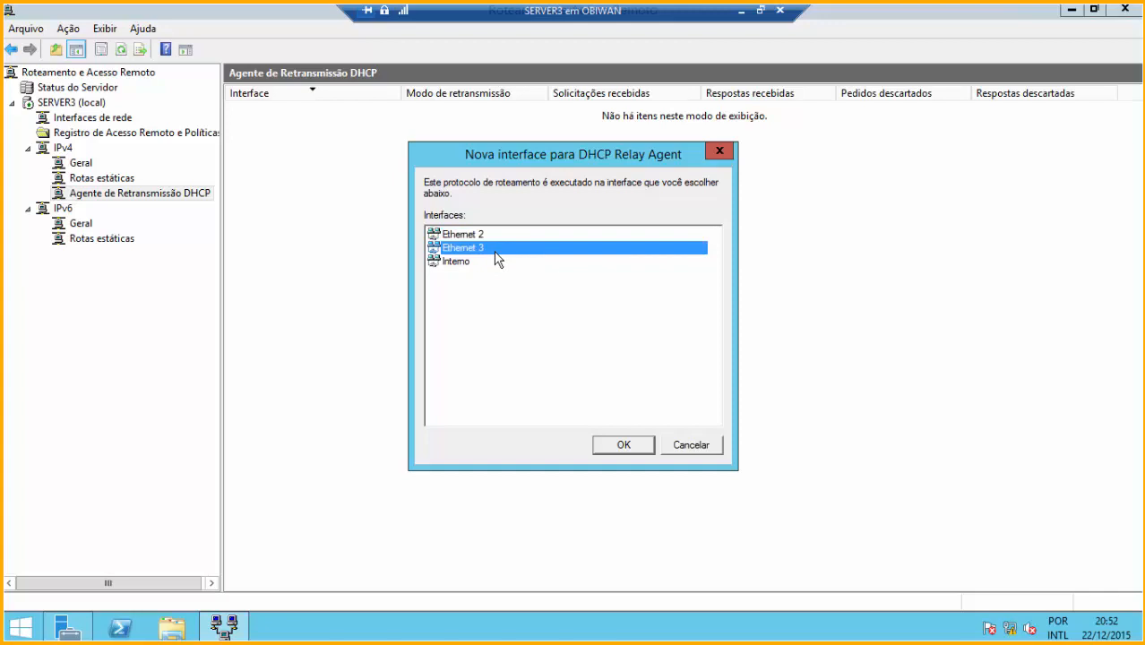
{"action": "left_click", "coordinate": [624, 445]}
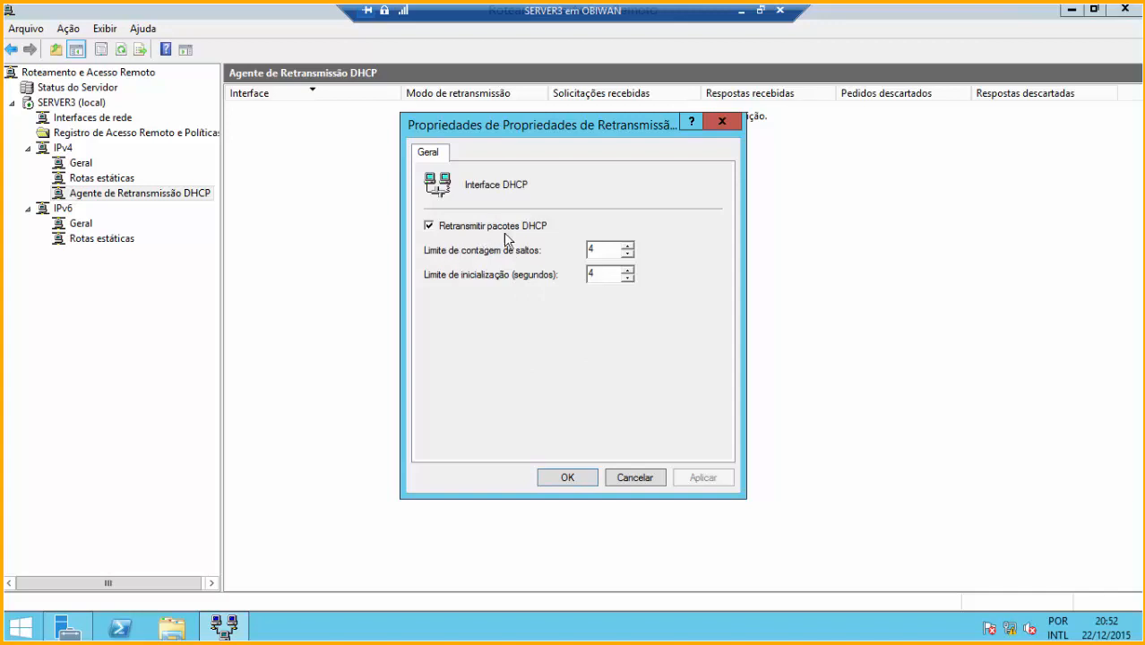
{"action": "left_click", "coordinate": [567, 477]}
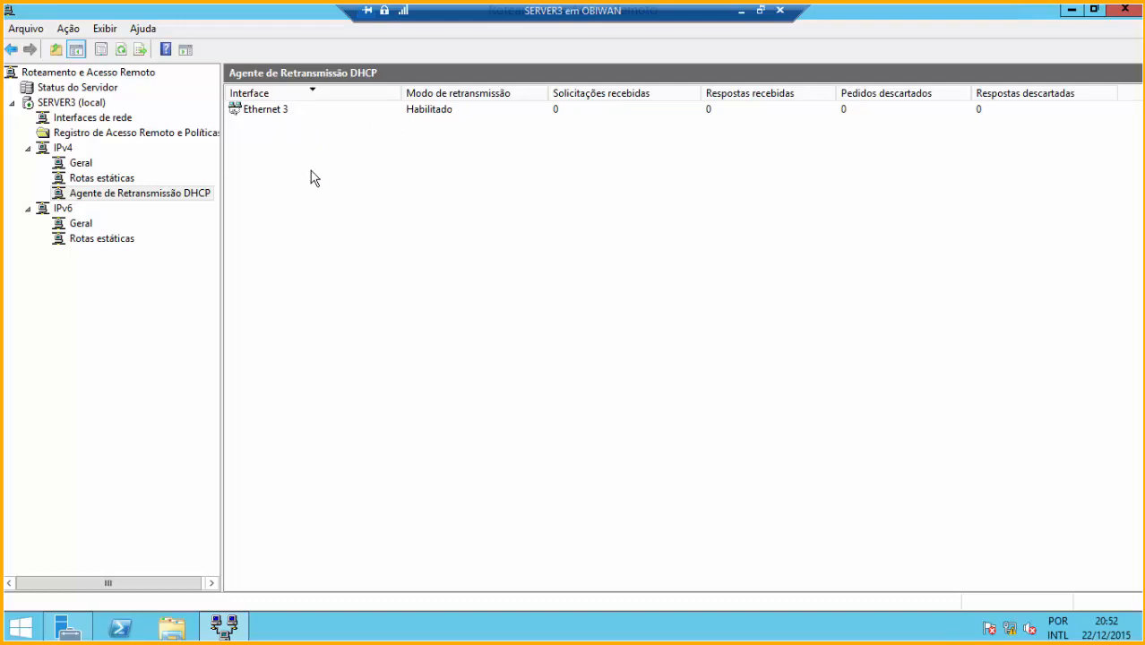
Add 192.168.0.1 as the server address in the global properties of the Agente de Retransmissão DHCP.
{"action": "left_click", "coordinate": [165, 197]}
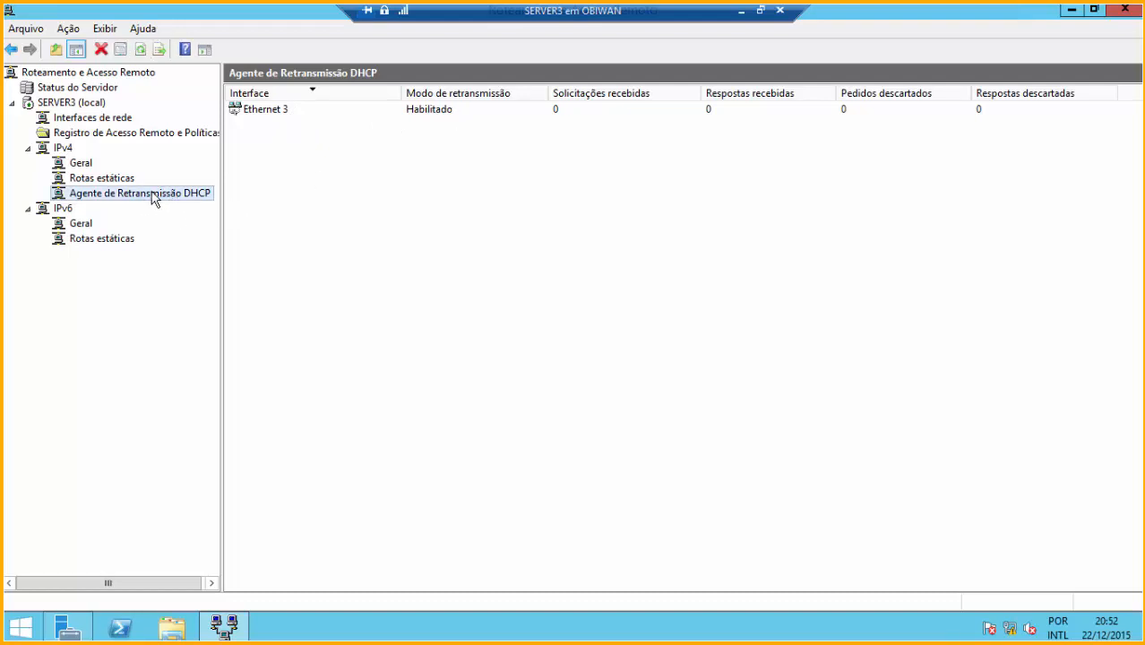
{"action": "right_click", "coordinate": [151, 191]}
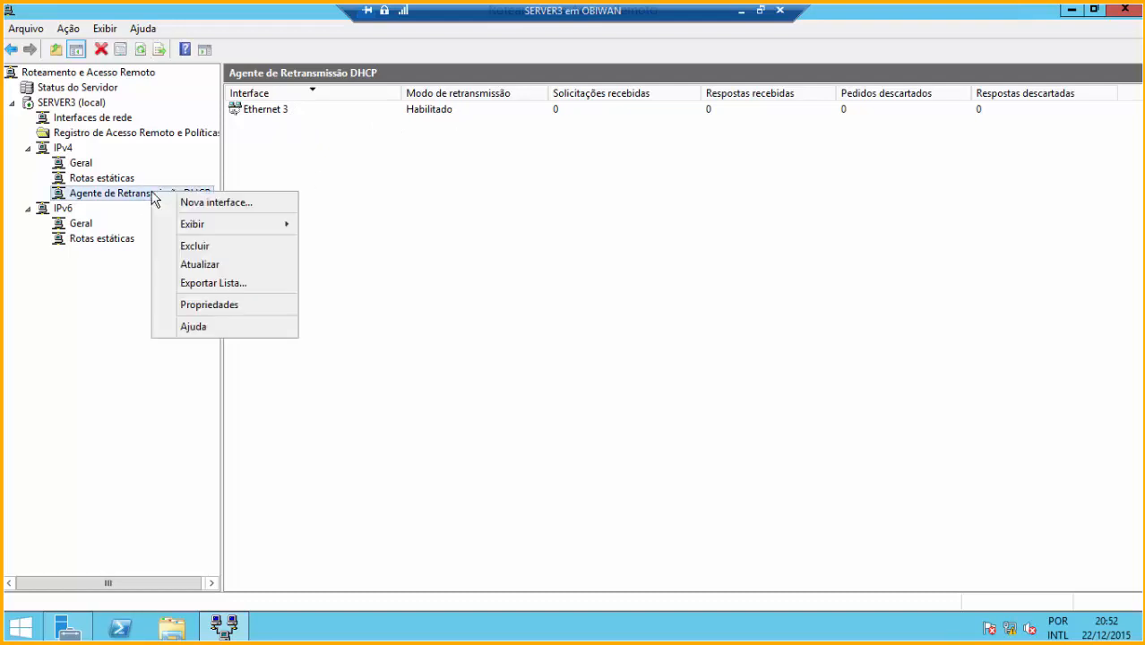
{"action": "left_click", "coordinate": [237, 306]}
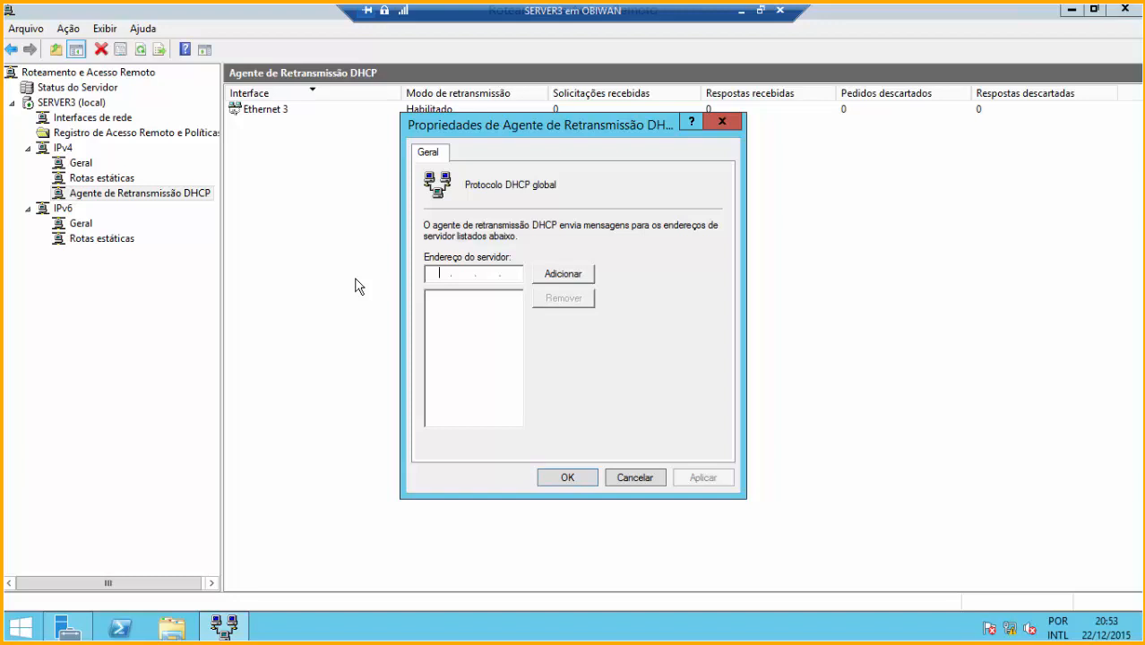
{"action": "type", "text": "192.168.0.1"}
{"action": "left_click", "coordinate": [587, 278]}
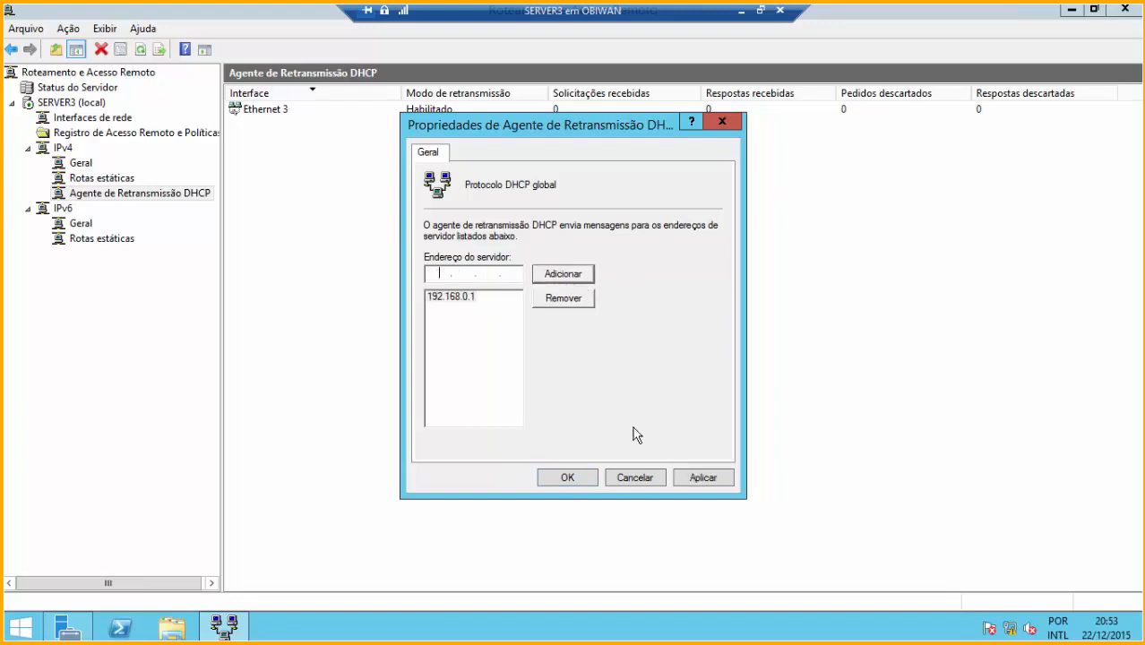
{"action": "left_click", "coordinate": [568, 477]}
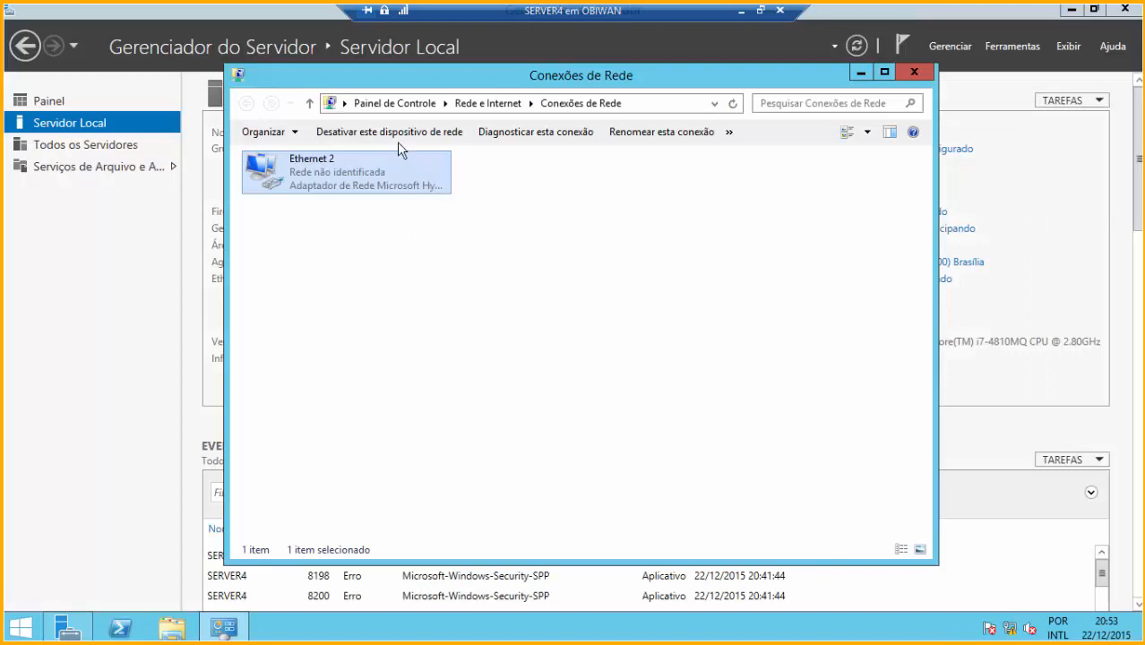
Restart SERVER4's Ethernet 2 adapter by disabling and enabling it, and recheck its IPv4 connection details.
{"action": "left_click", "coordinate": [398, 139]}
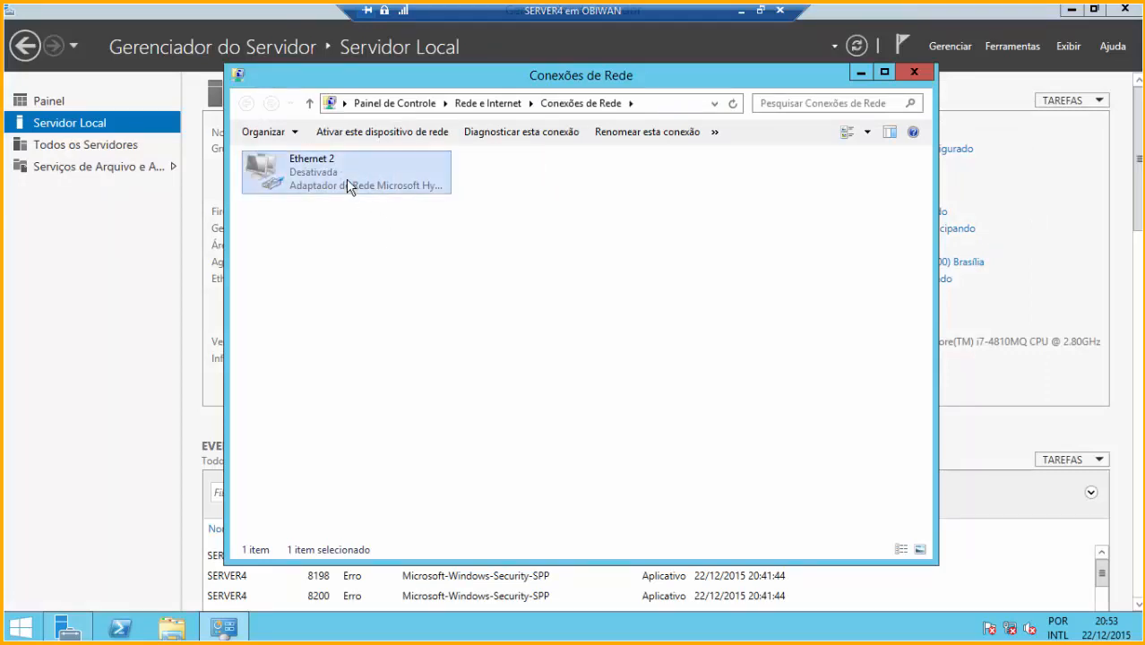
{"action": "left_click", "coordinate": [367, 137]}
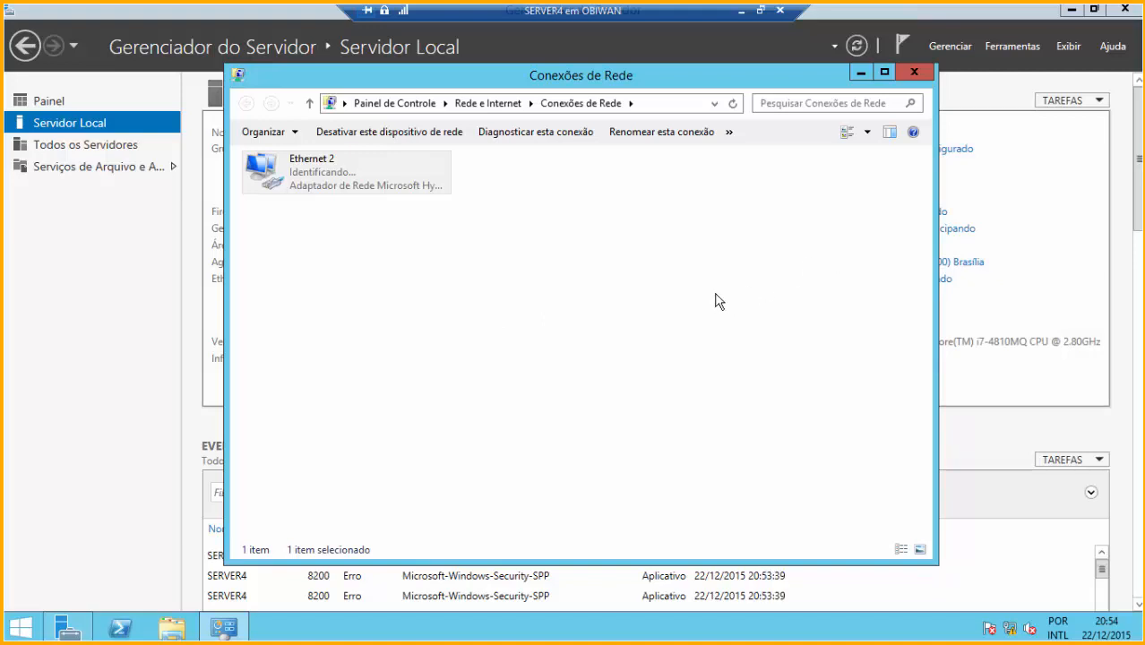
{"action": "double_click", "coordinate": [333, 176]}
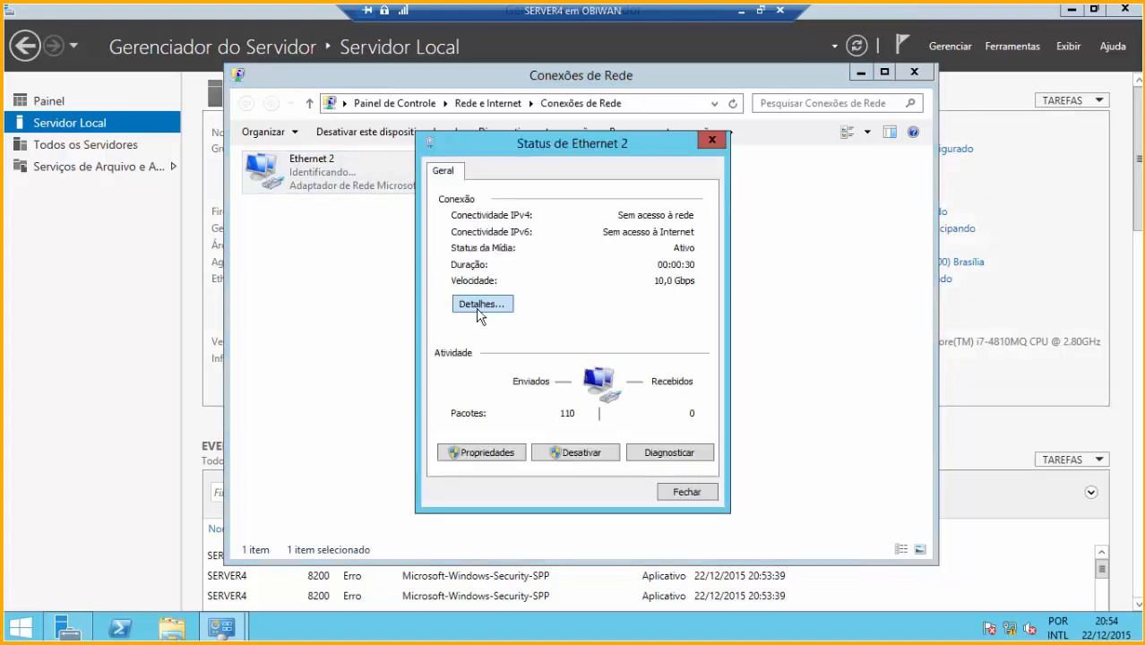
{"action": "left_click", "coordinate": [478, 305]}
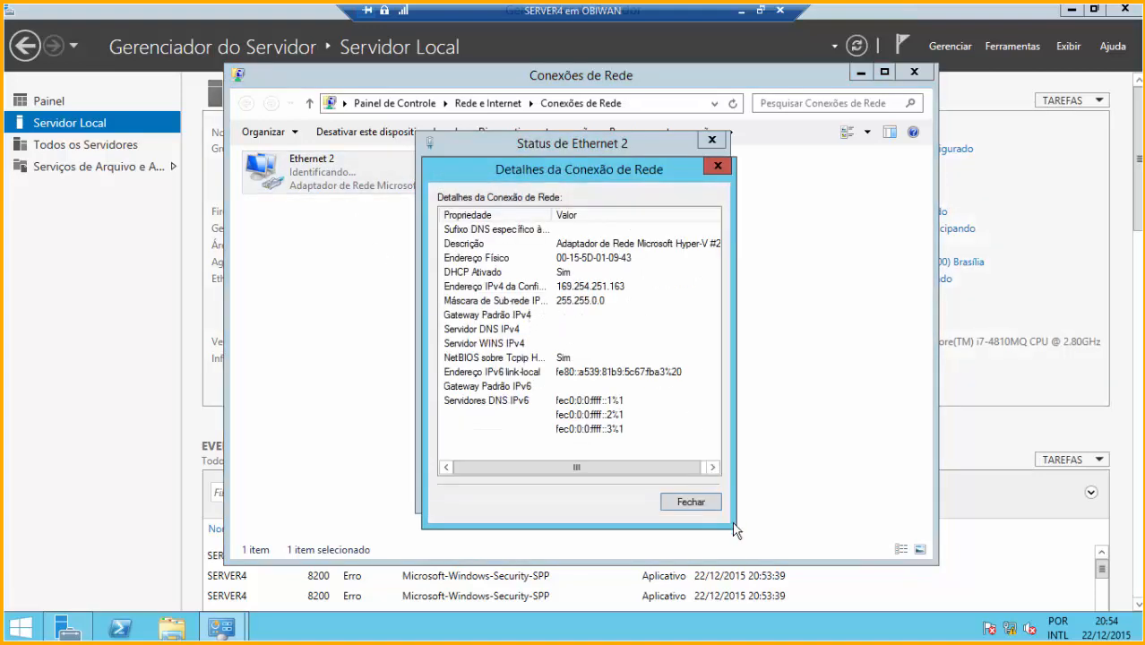
{"action": "left_click", "coordinate": [690, 502]}
{"action": "left_click", "coordinate": [687, 492]}
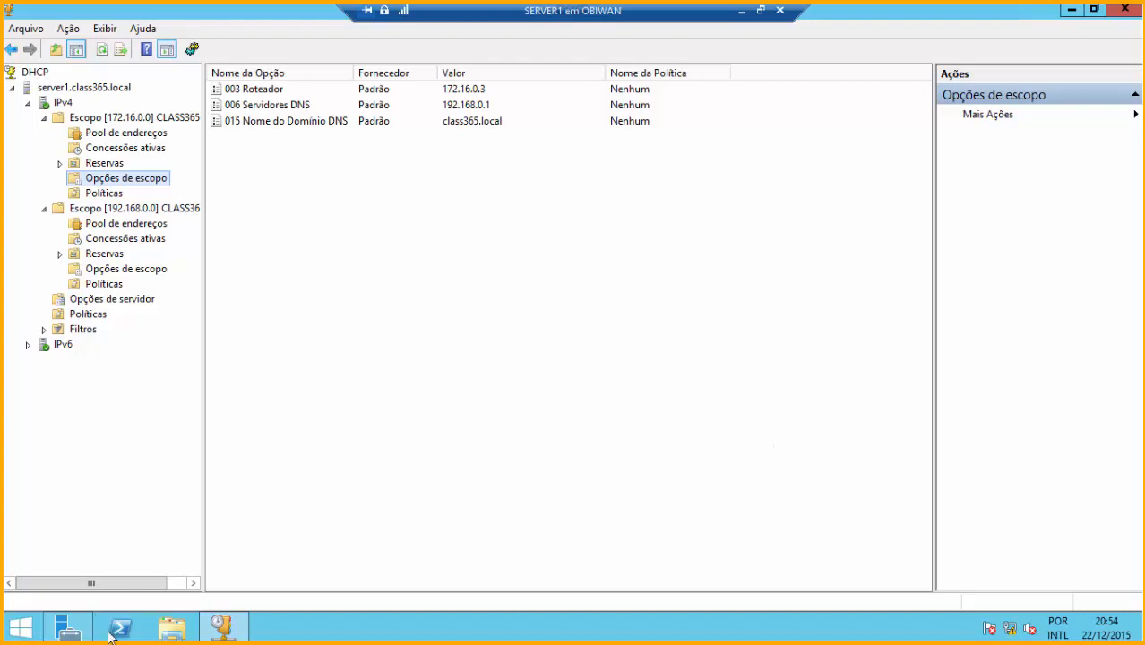
On SERVER1, set the IPv4 default gateway of the Ethernet 2 adapter to 192.168.0.3 and allow network discovery.
{"action": "left_click", "coordinate": [70, 627]}
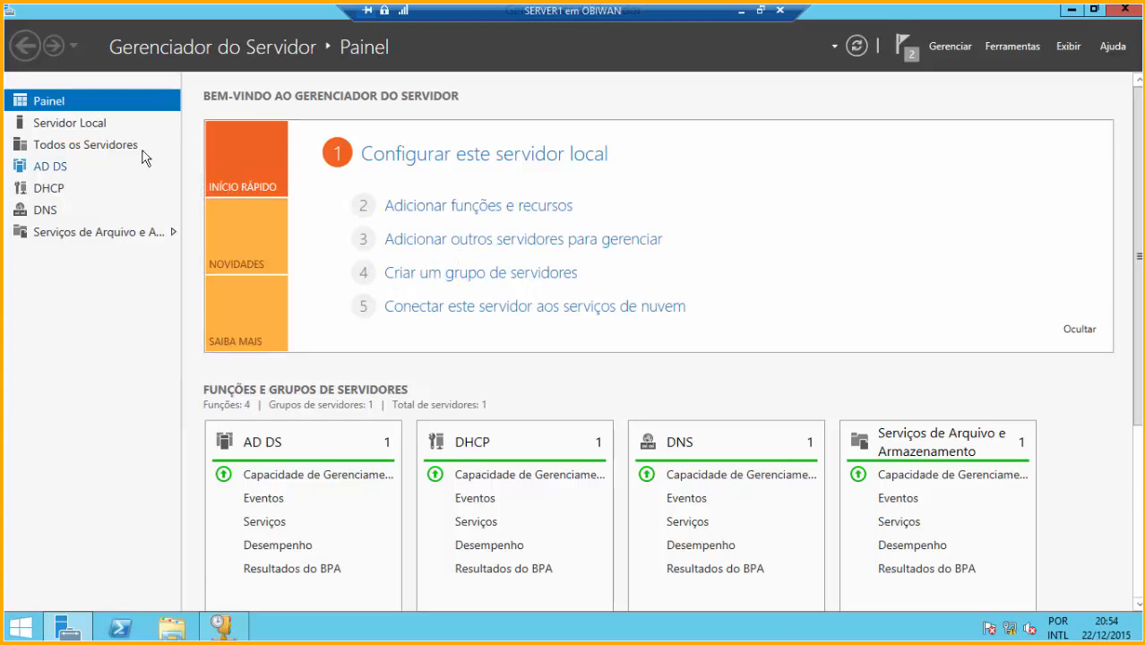
{"action": "left_click", "coordinate": [103, 126]}
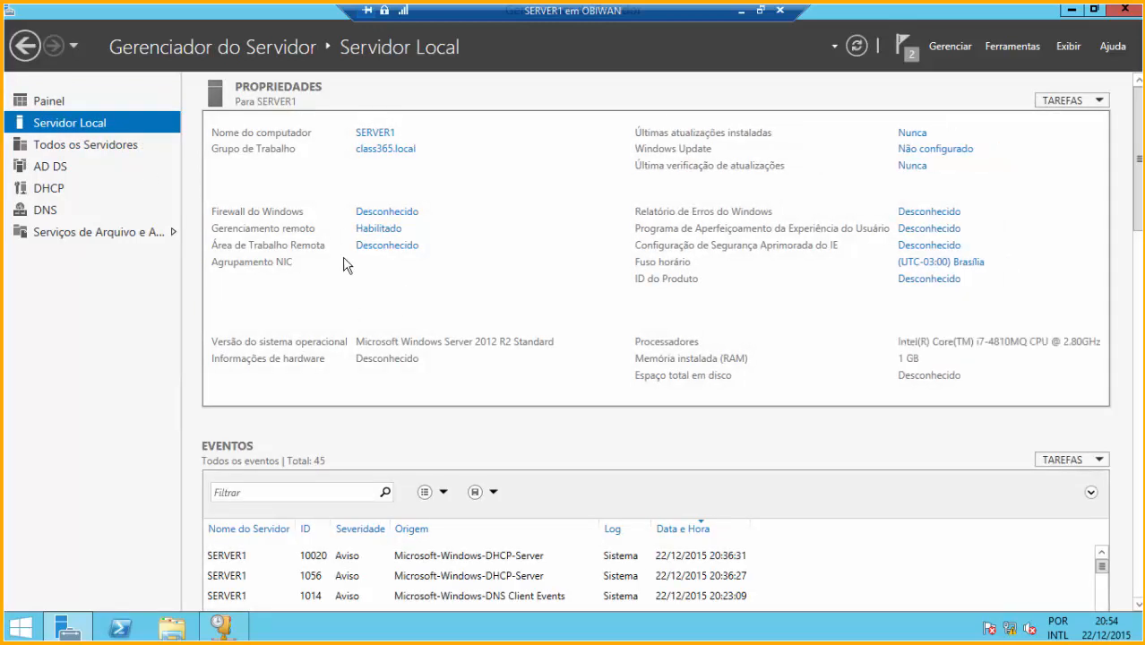
{"action": "left_click", "coordinate": [377, 279]}
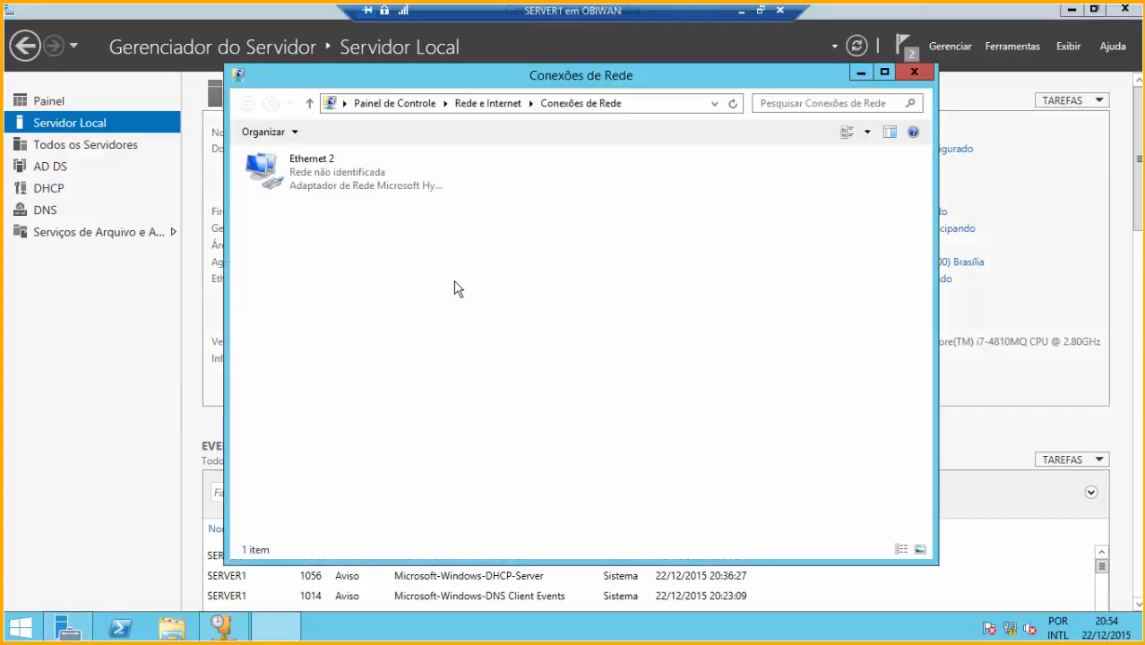
{"action": "double_click", "coordinate": [352, 188]}
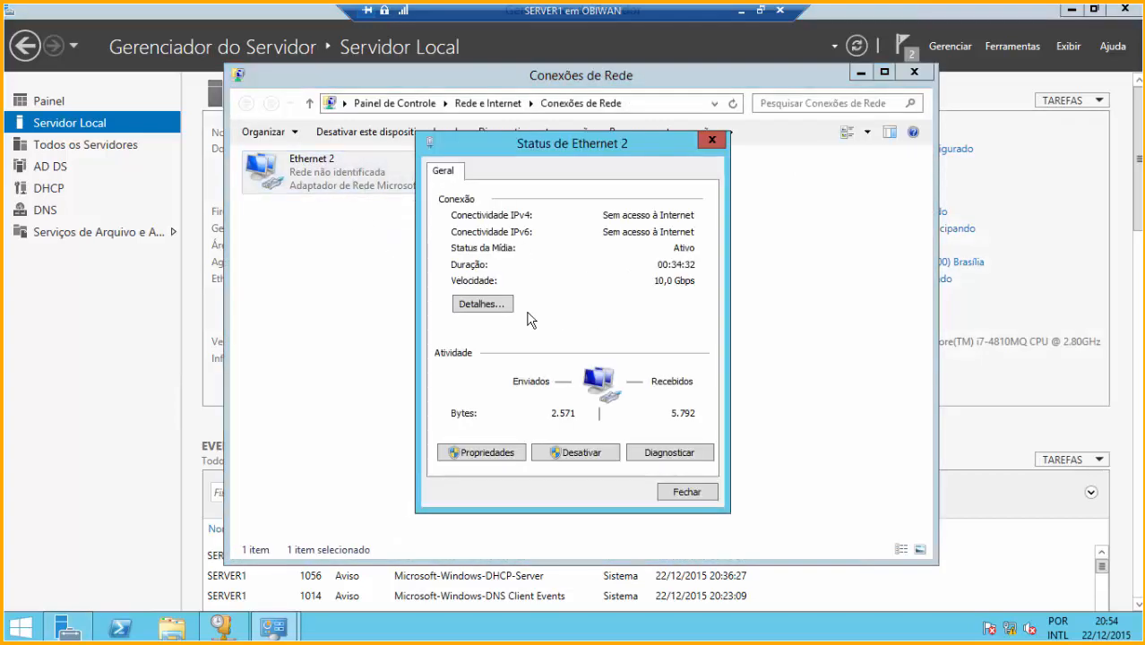
{"action": "left_click", "coordinate": [483, 453]}
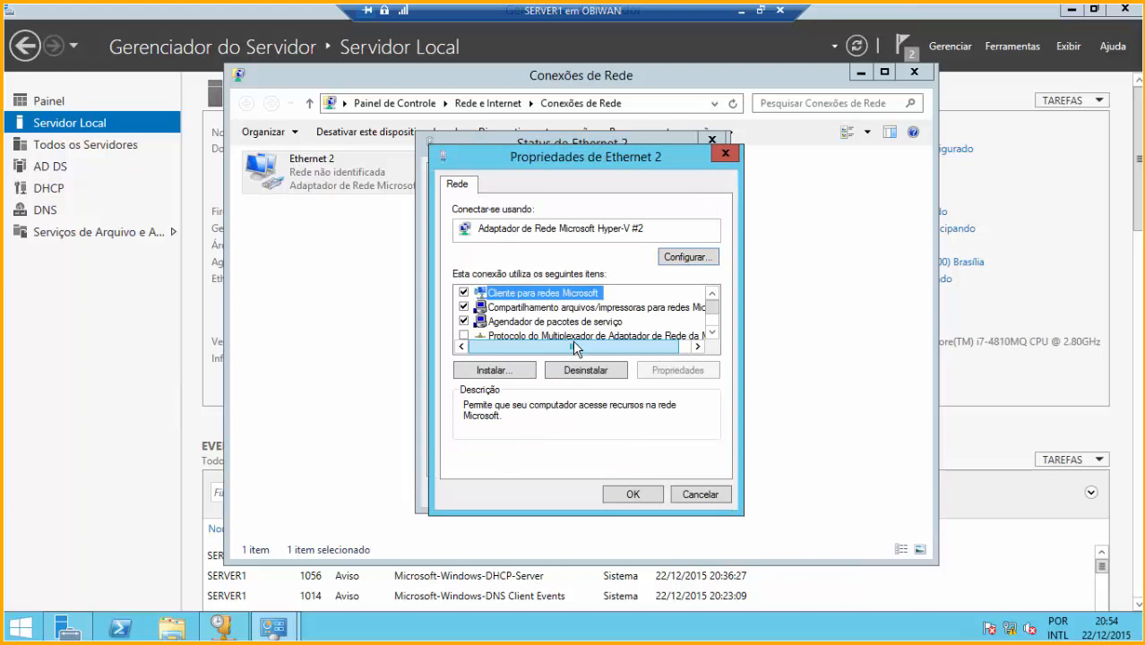
{"action": "scroll", "coordinate": [506, 331], "scroll_direction": "down", "scroll_amount": 2}
{"action": "double_click", "coordinate": [577, 324]}
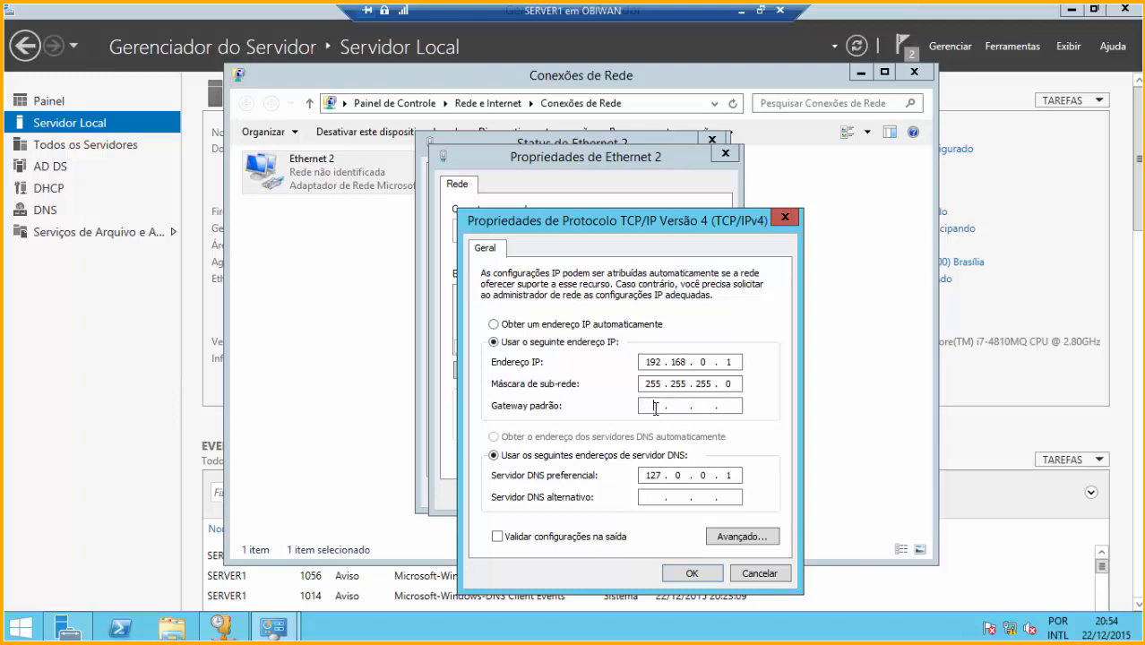
{"action": "type", "text": "192 . 168 . 0 . 3"}
{"action": "left_click", "coordinate": [695, 574]}
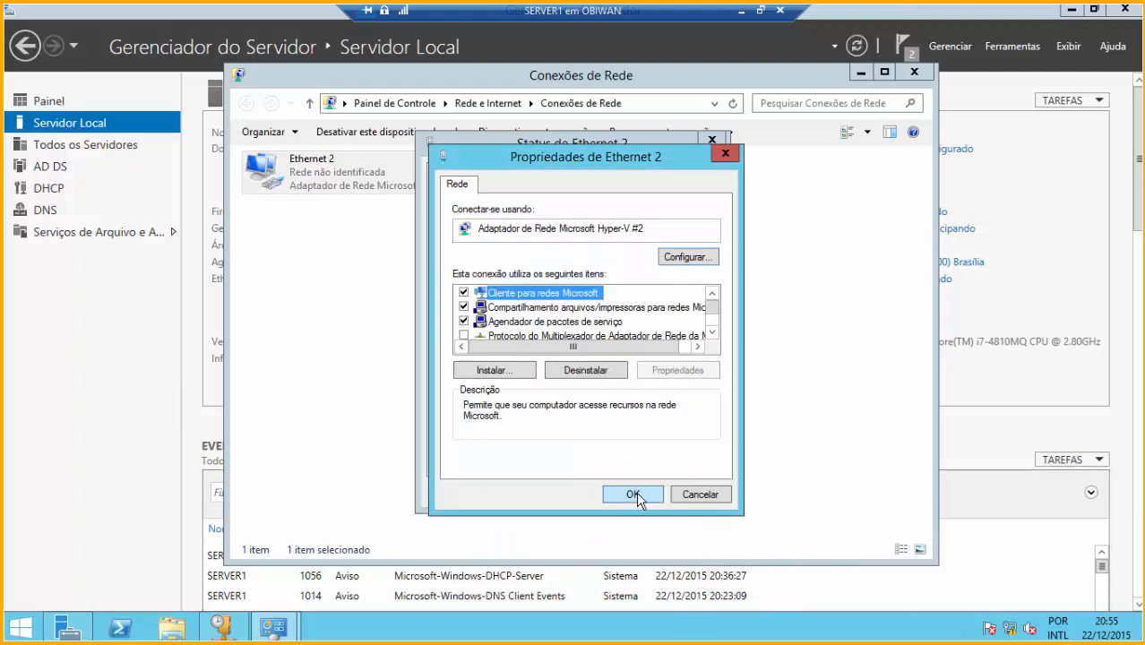
{"action": "left_click", "coordinate": [631, 500]}
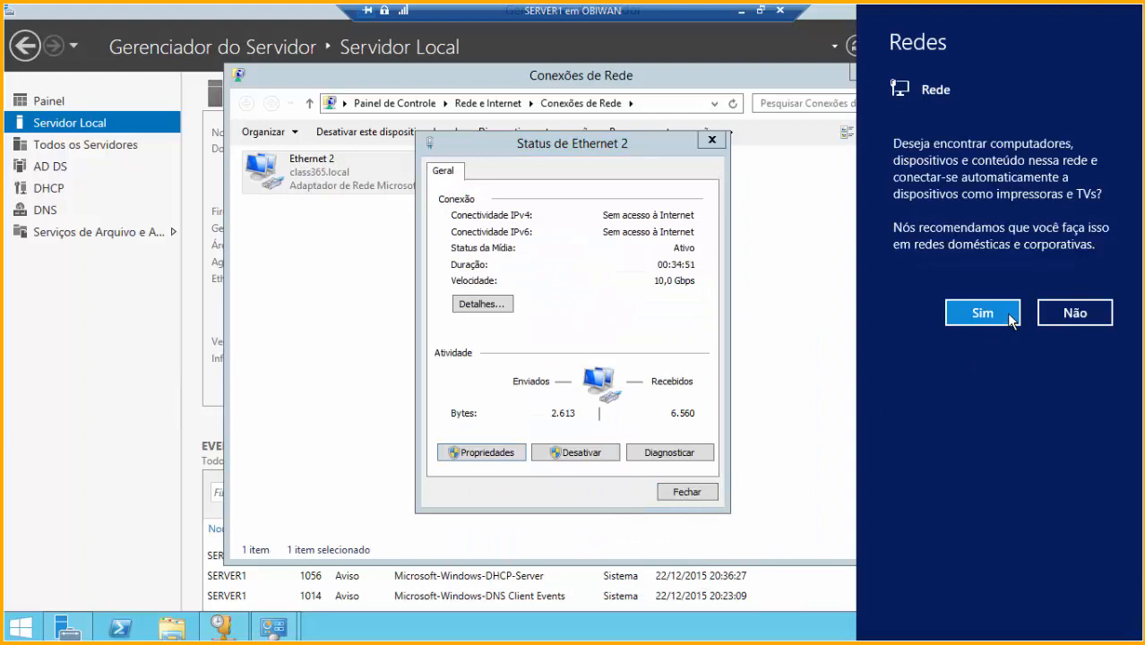
{"action": "left_click", "coordinate": [983, 313]}
{"action": "left_click", "coordinate": [687, 492]}
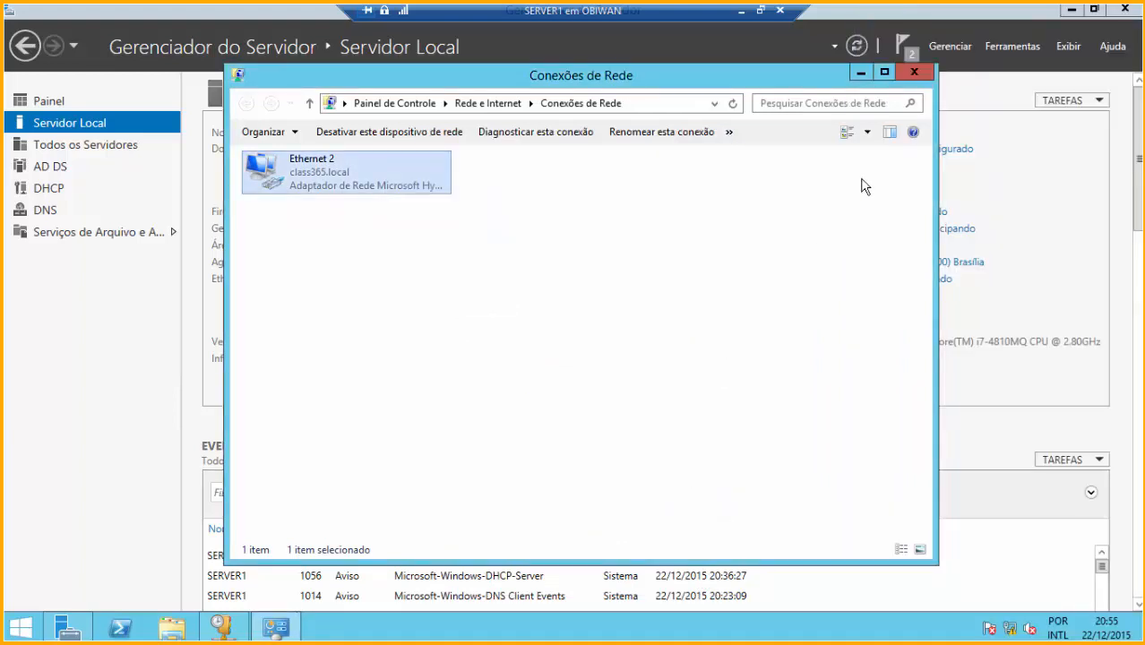
{"action": "left_click", "coordinate": [912, 74]}
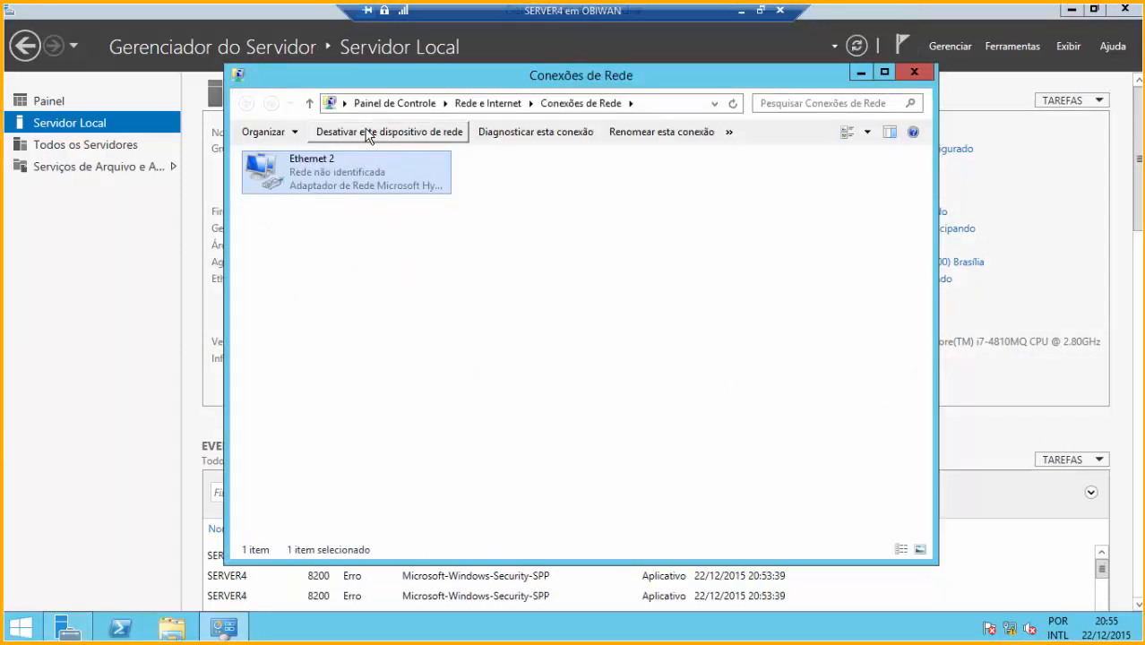
On SERVER4, disable and re-enable the Ethernet 2 adapter and allow device discovery on the class365.local network.
{"action": "left_click", "coordinate": [366, 135]}
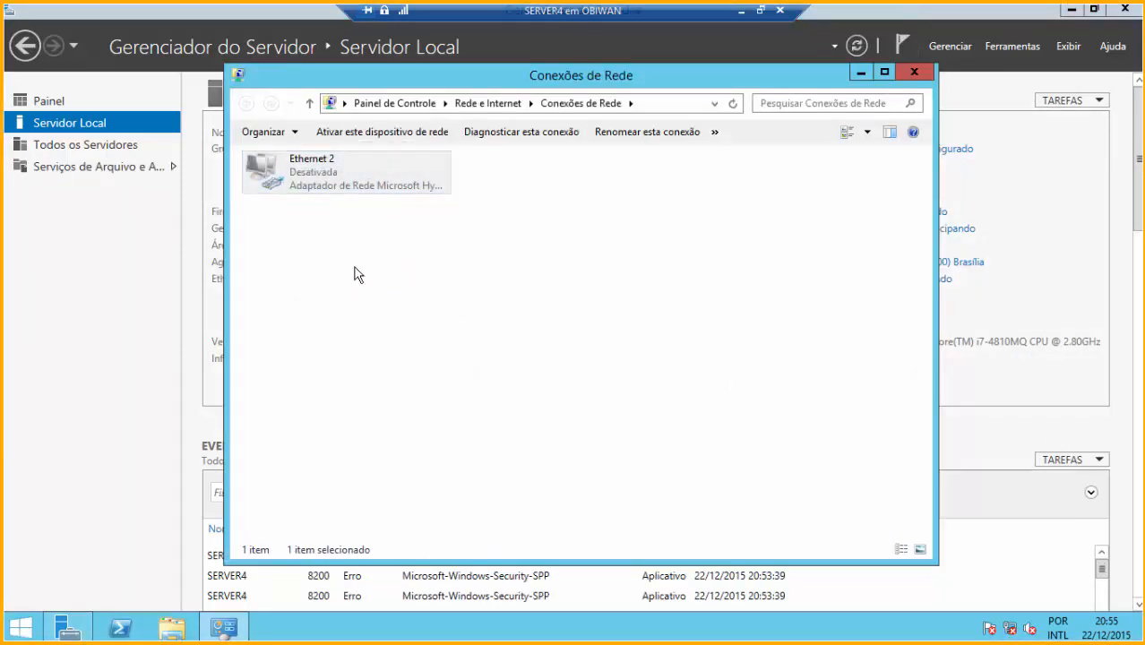
{"action": "left_click", "coordinate": [385, 133]}
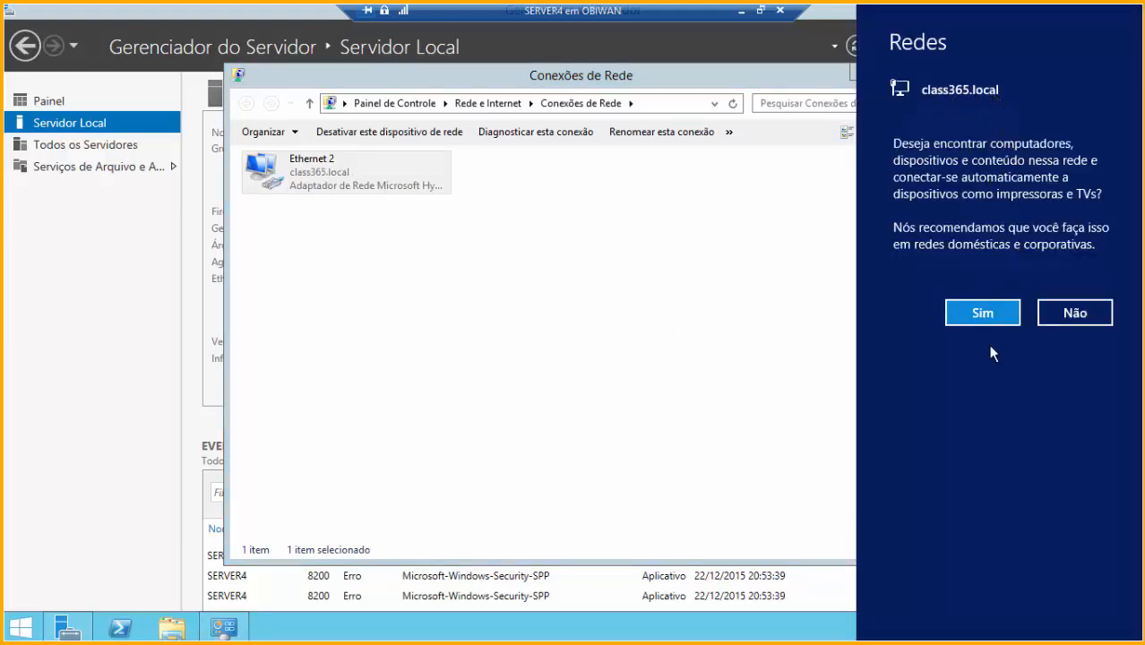
{"action": "left_click", "coordinate": [983, 313]}
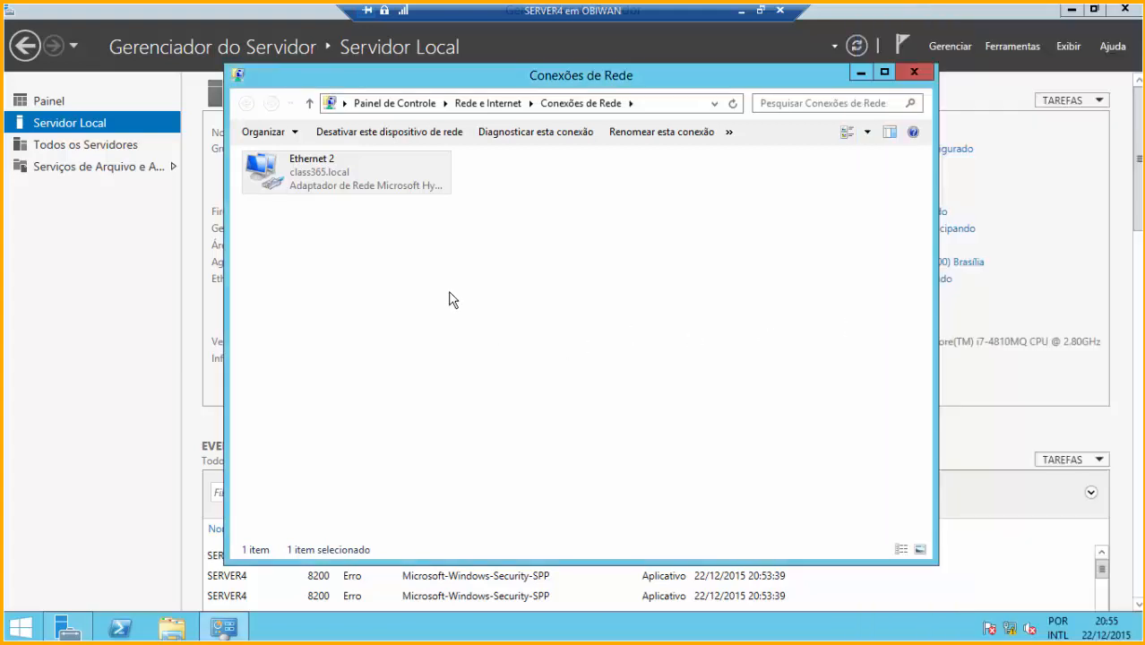
Examine the IPv4 address, gateway, DHCP and DNS details of SERVER4's Ethernet 2 connection, and close the network connections window.
{"action": "double_click", "coordinate": [317, 178]}
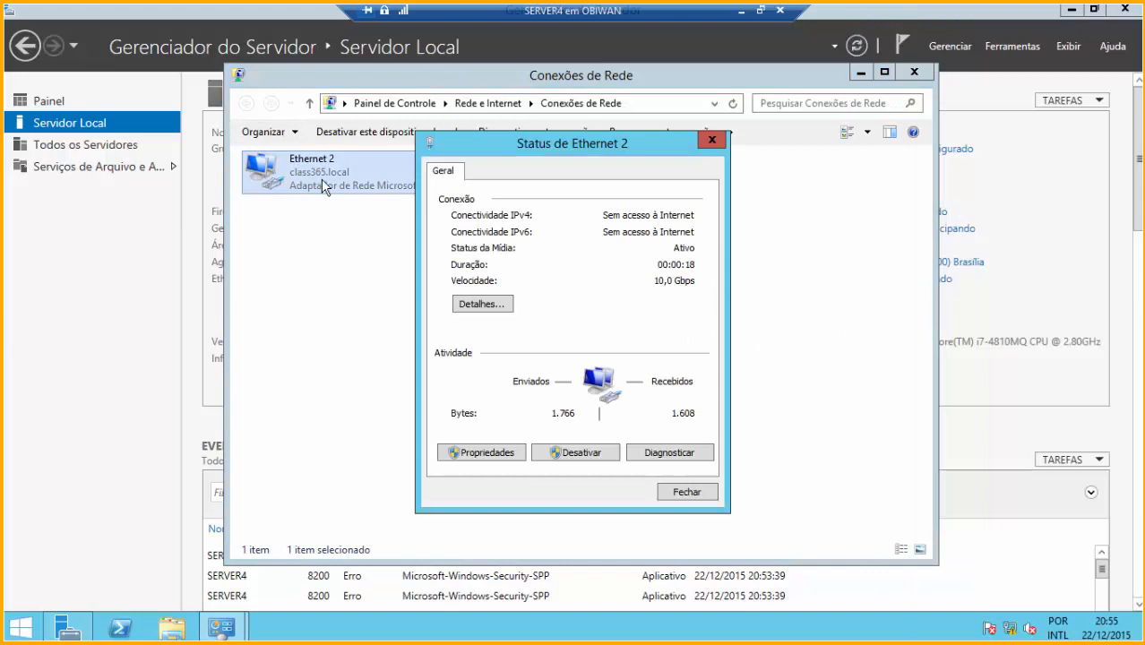
{"action": "left_click", "coordinate": [484, 304]}
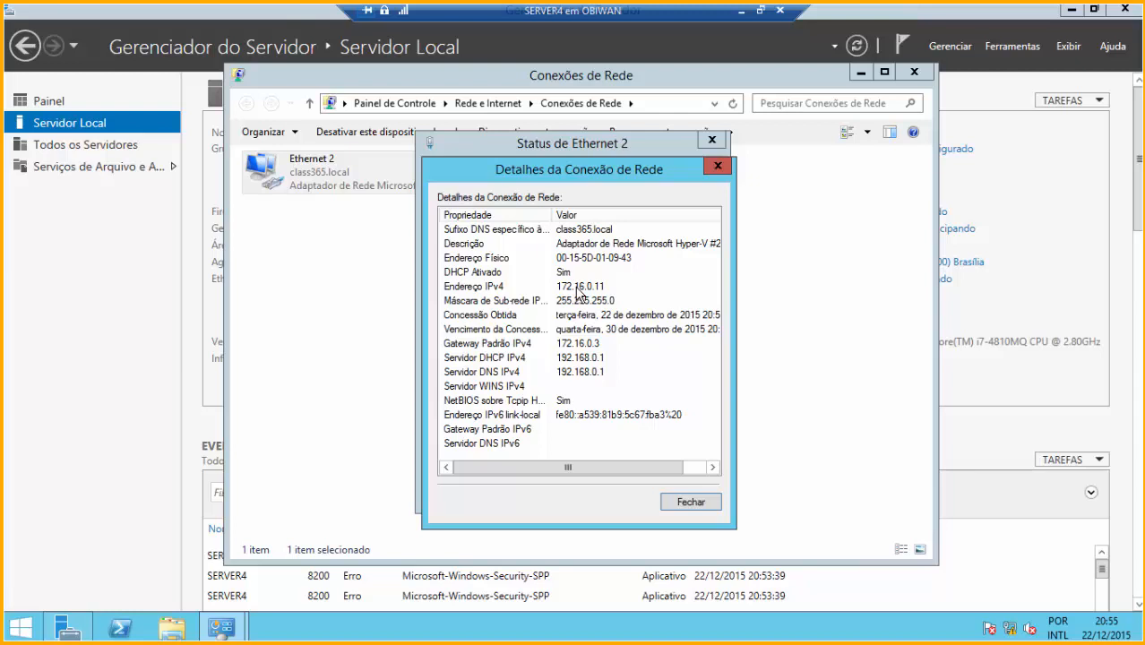
{"action": "left_click", "coordinate": [691, 502]}
{"action": "left_click", "coordinate": [691, 490]}
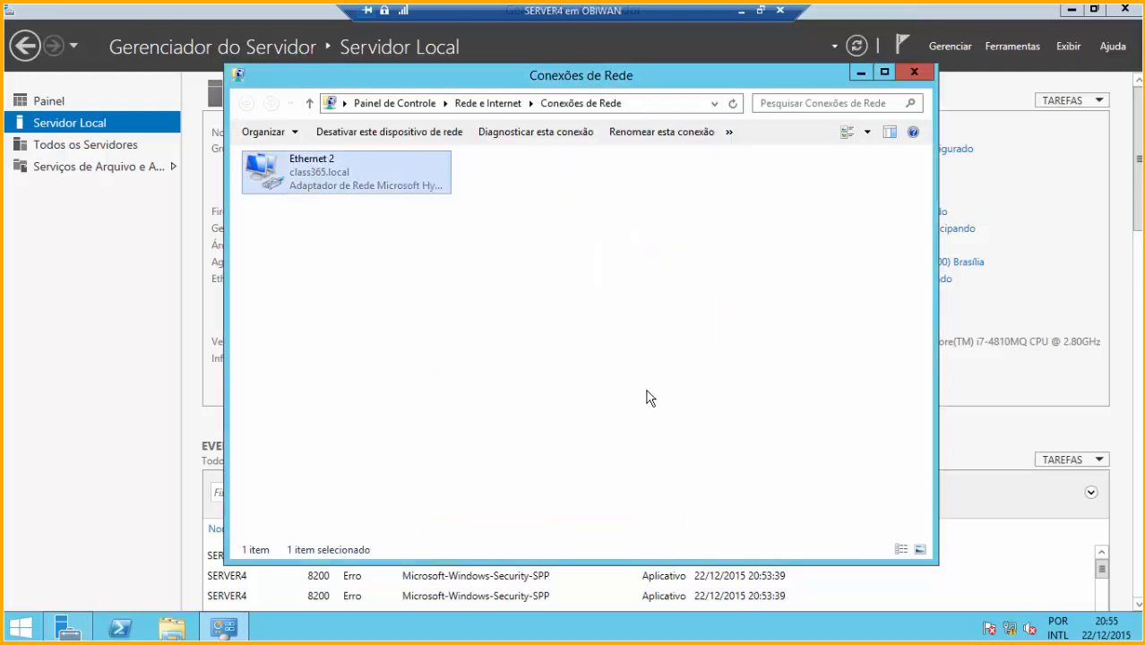
{"action": "left_click", "coordinate": [913, 71]}
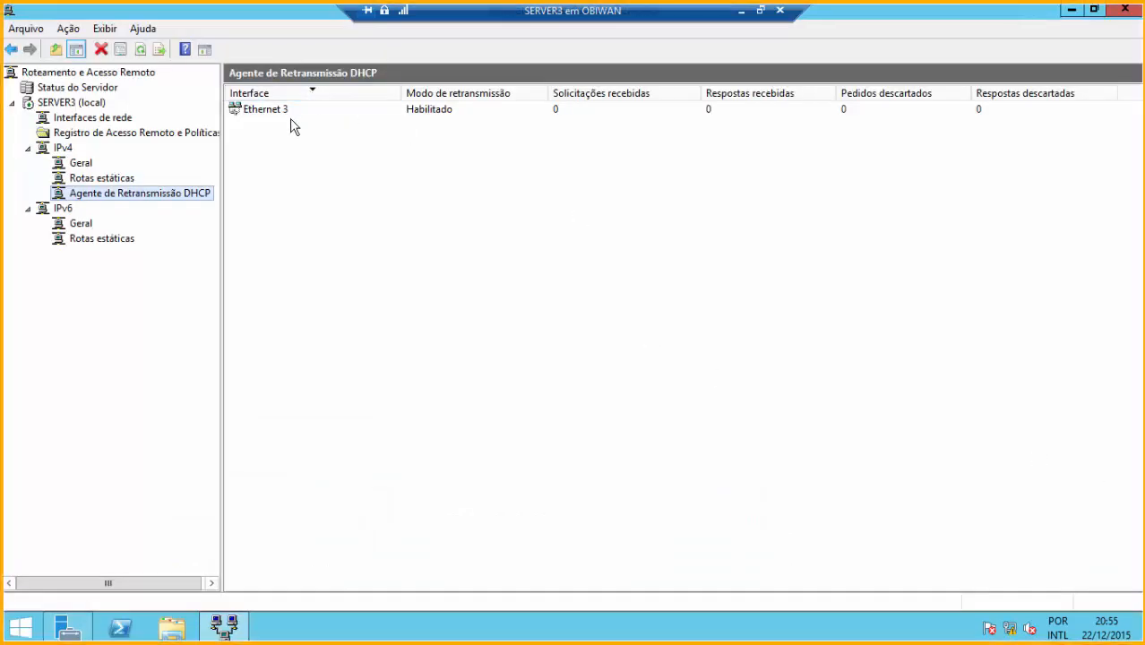
On SERVER3, review the server address list in the global properties of the Agente de Retransmissão DHCP.
{"action": "left_click", "coordinate": [288, 111]}
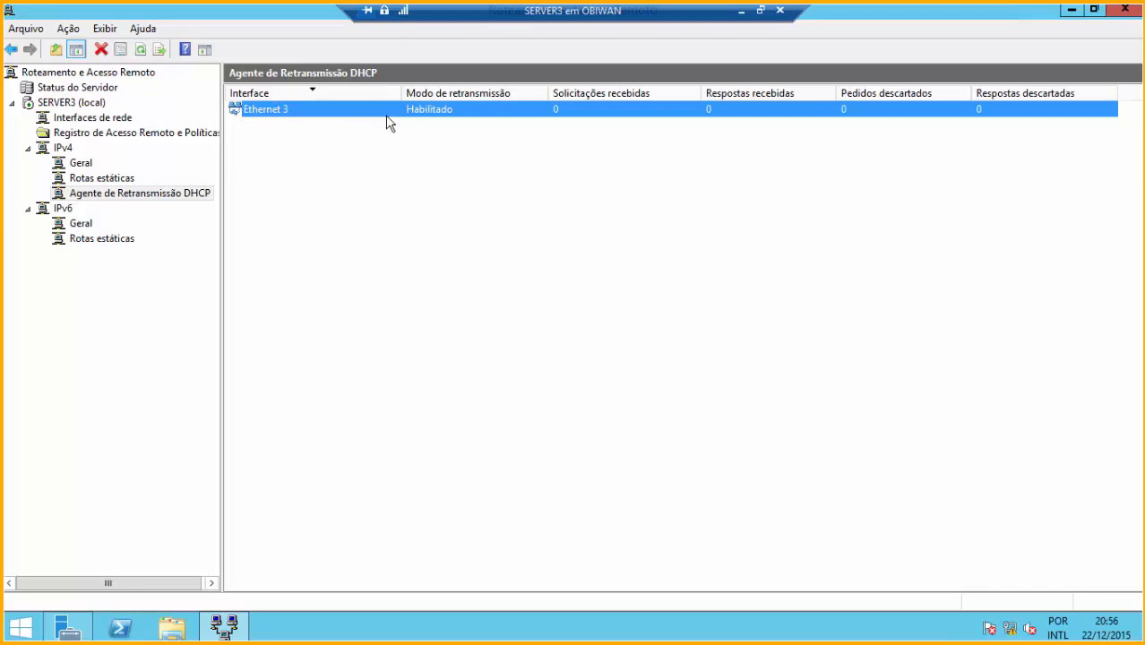
{"action": "right_click", "coordinate": [159, 192]}
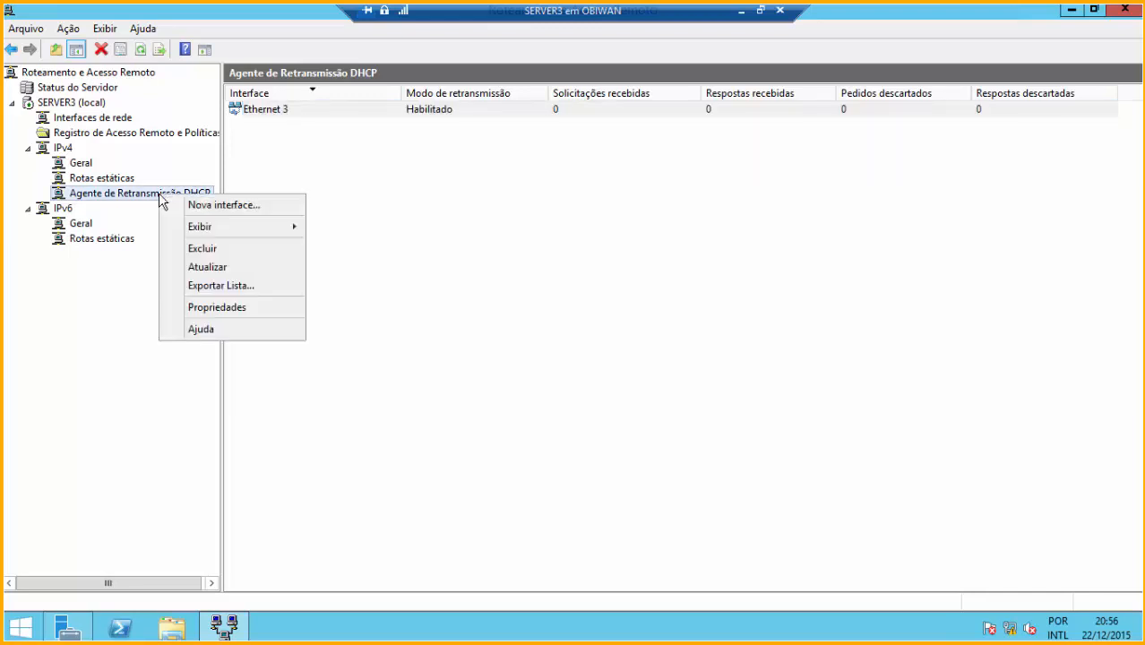
{"action": "left_click", "coordinate": [247, 309]}
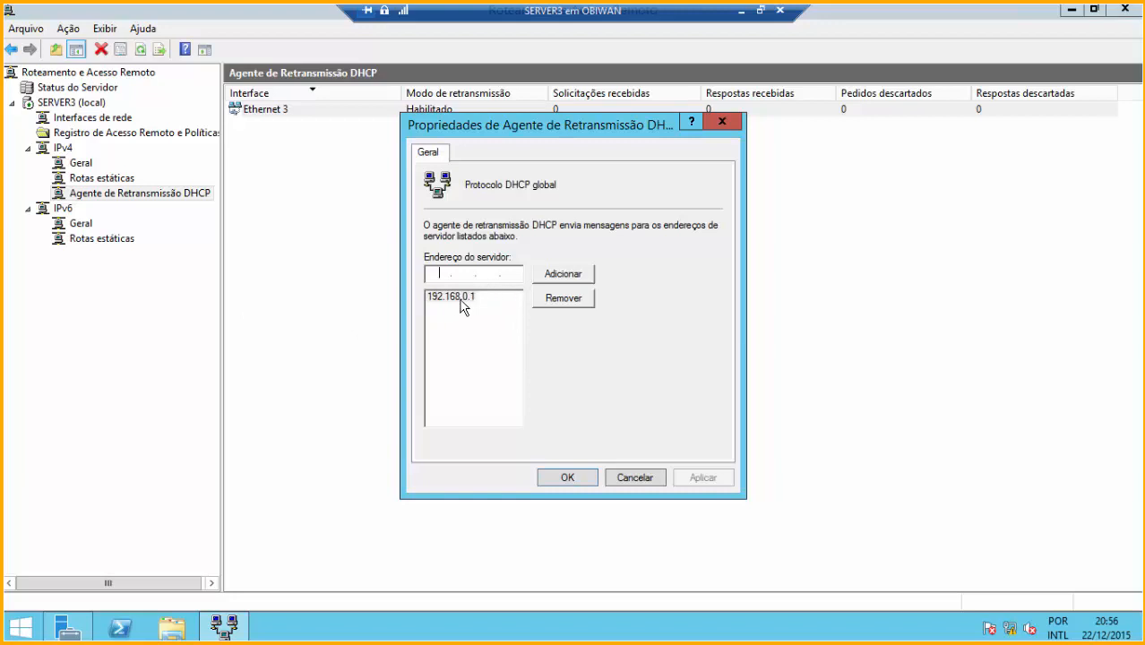
{"action": "left_click", "coordinate": [587, 481]}
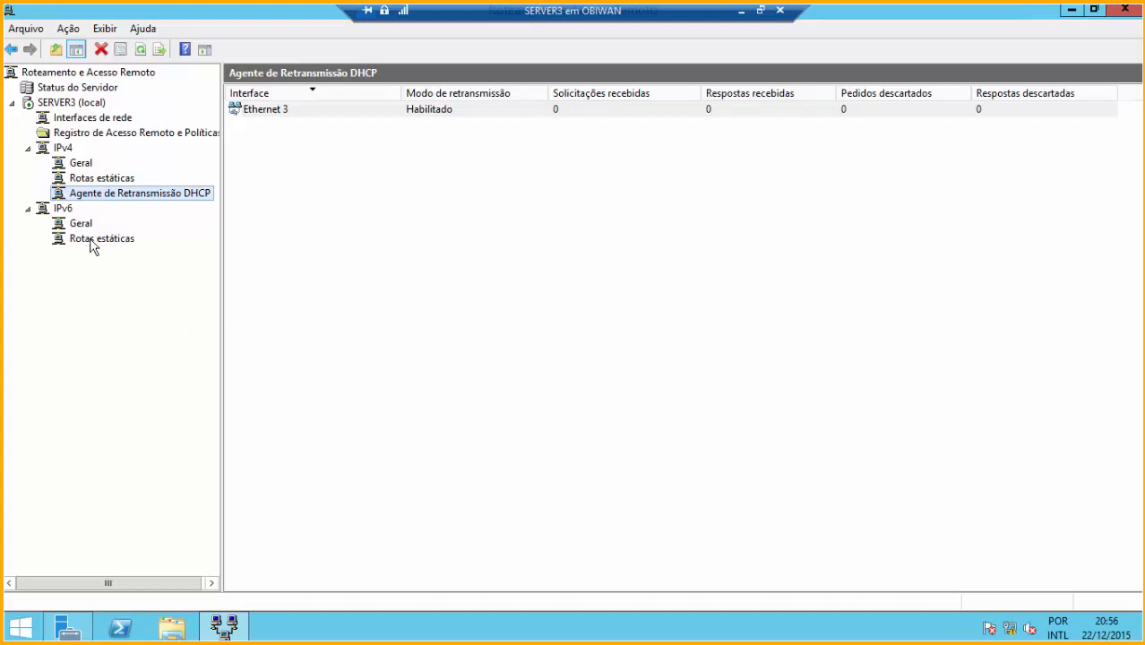
Examine the relay statistics of Ethernet 3 in the Agente de Retransmissão DHCP and review that interface's relay properties.
{"action": "left_click", "coordinate": [280, 117]}
{"action": "left_click", "coordinate": [167, 199]}
{"action": "left_click", "coordinate": [308, 115]}
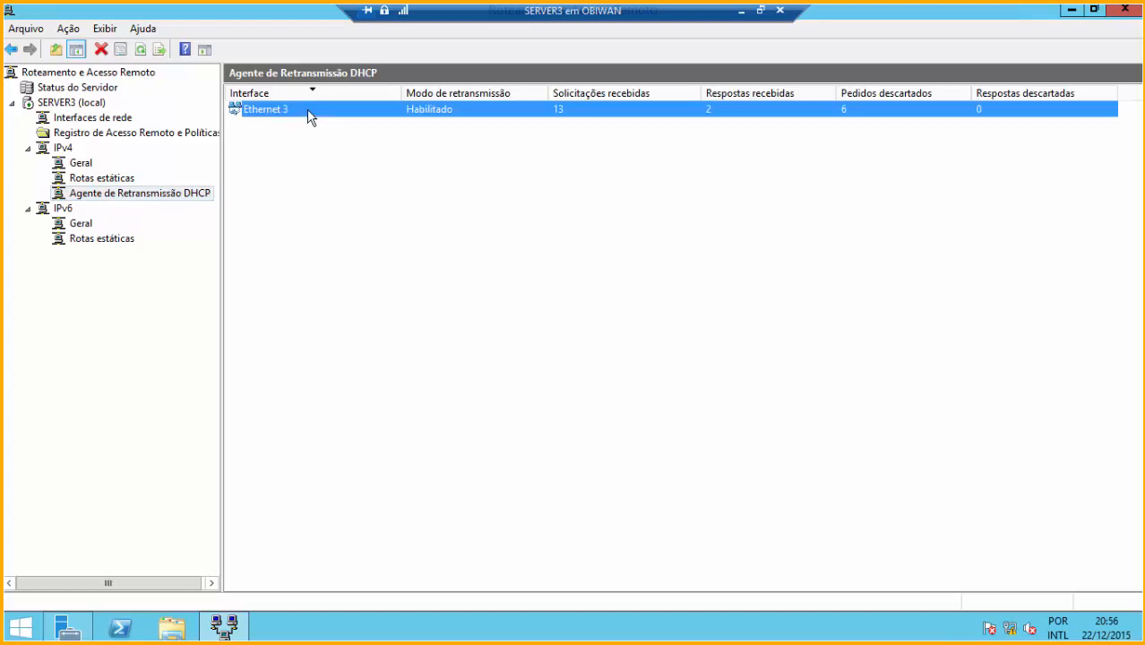
{"action": "right_click", "coordinate": [307, 114]}
{"action": "left_click", "coordinate": [399, 159]}
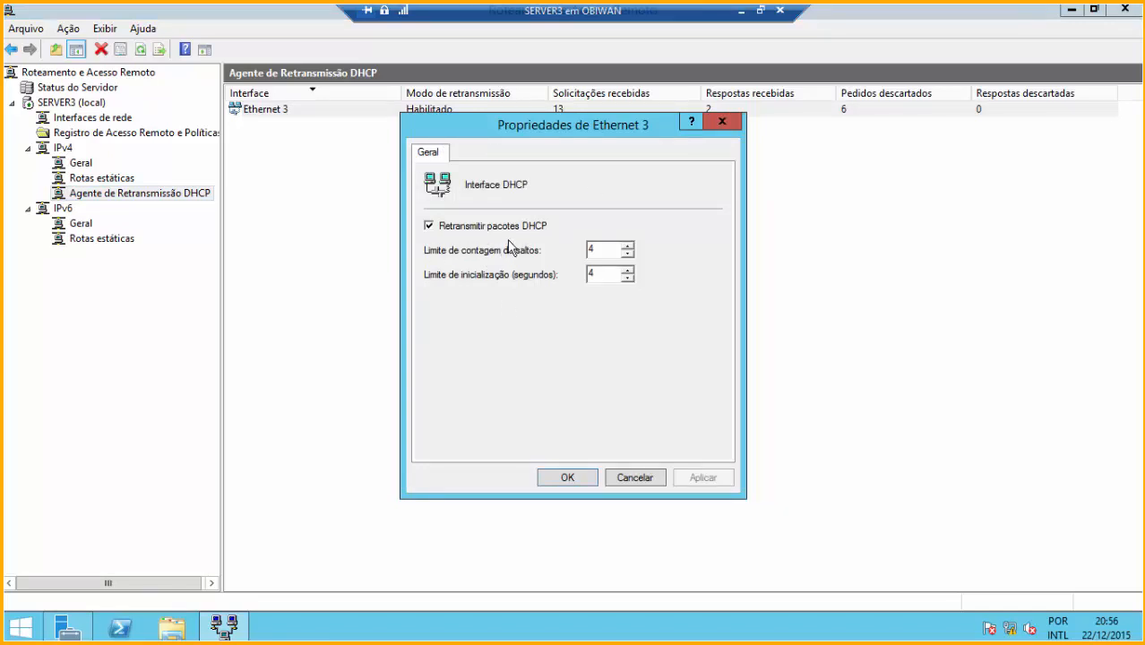
{"action": "left_click", "coordinate": [567, 474]}
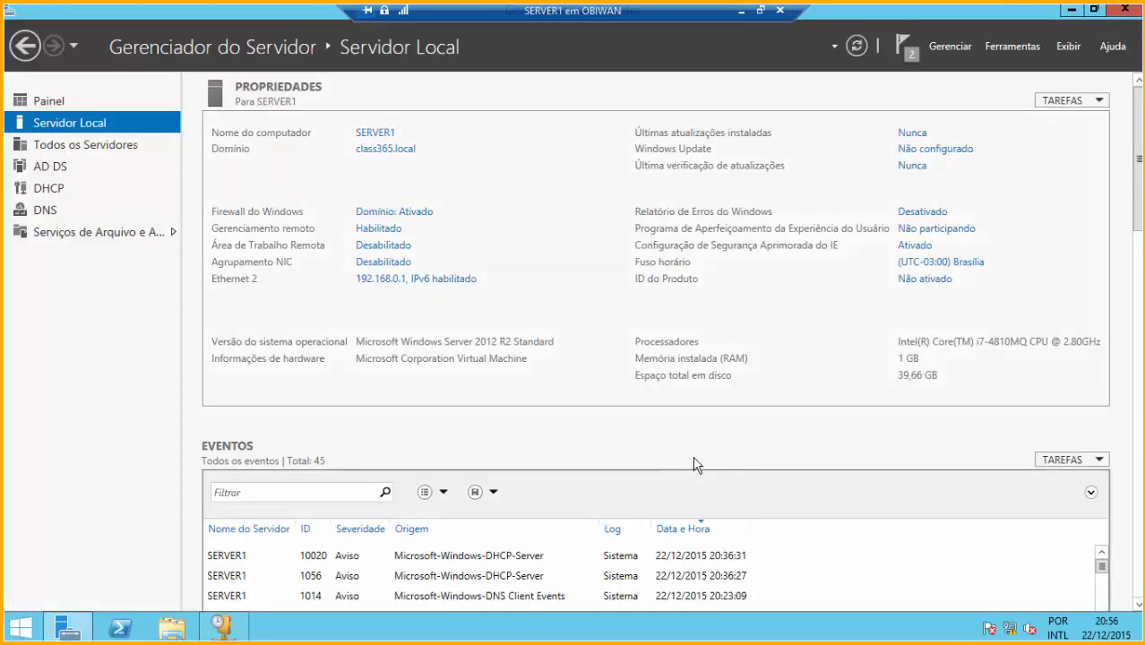
Return to the DHCP console on SERVER1 and view the active leases of the 172.16.0.0 scope.
{"action": "left_click", "coordinate": [238, 631]}
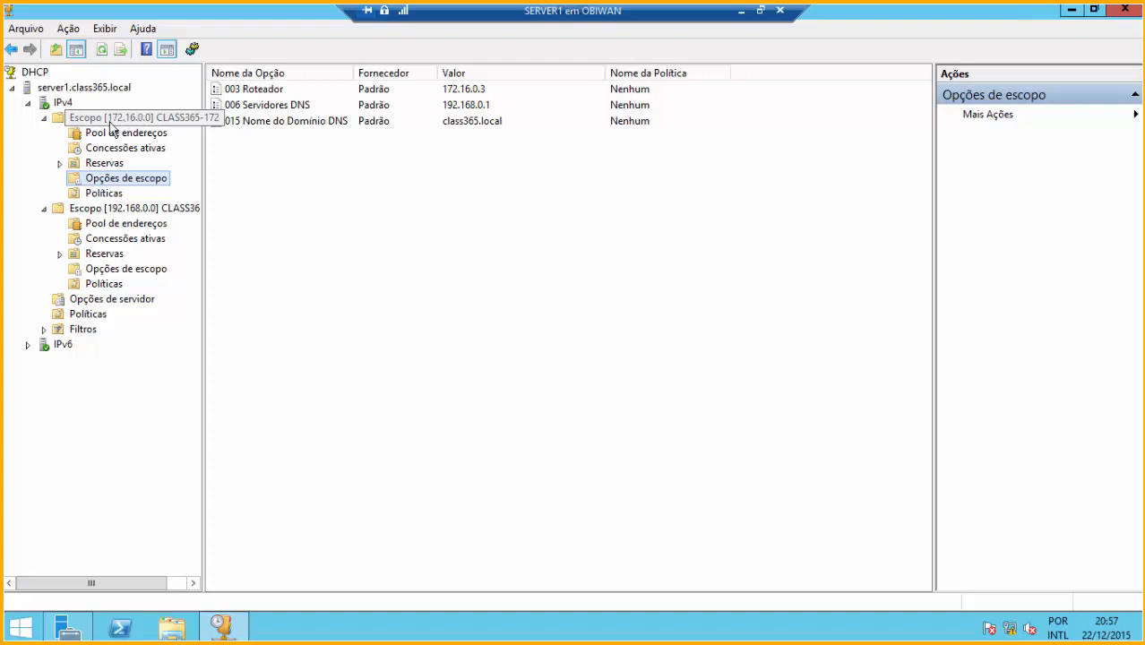
{"action": "left_click", "coordinate": [123, 149]}
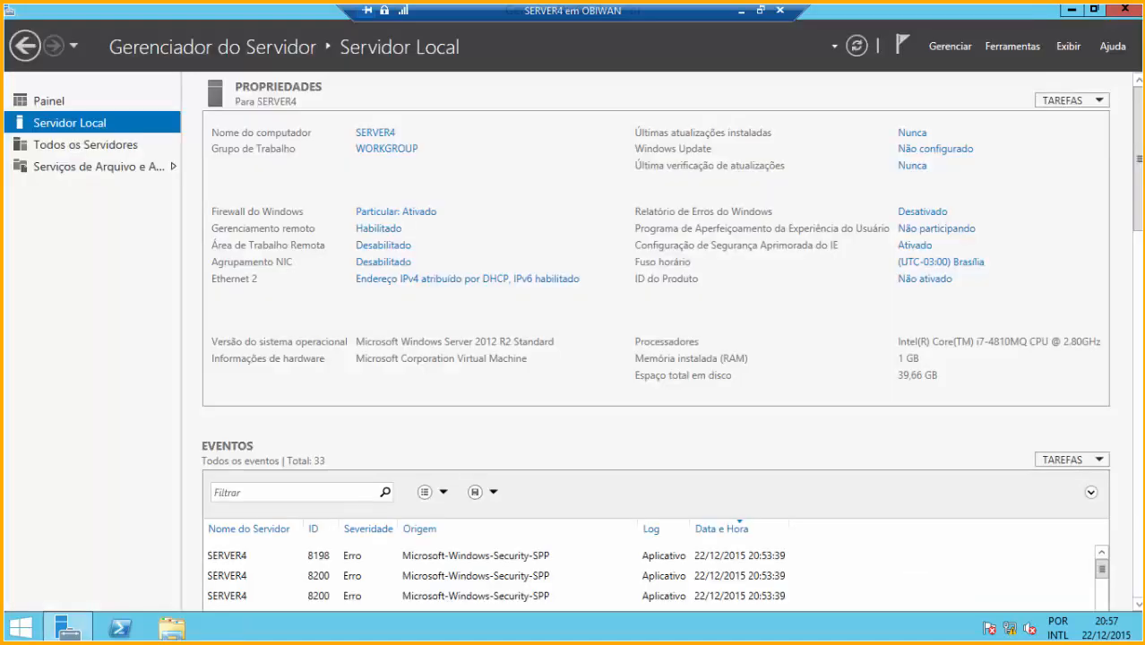
On SERVER4, open a command prompt and test connectivity by pinging 192.168.0.1 and class365.local.
{"action": "left_click", "coordinate": [21, 634]}
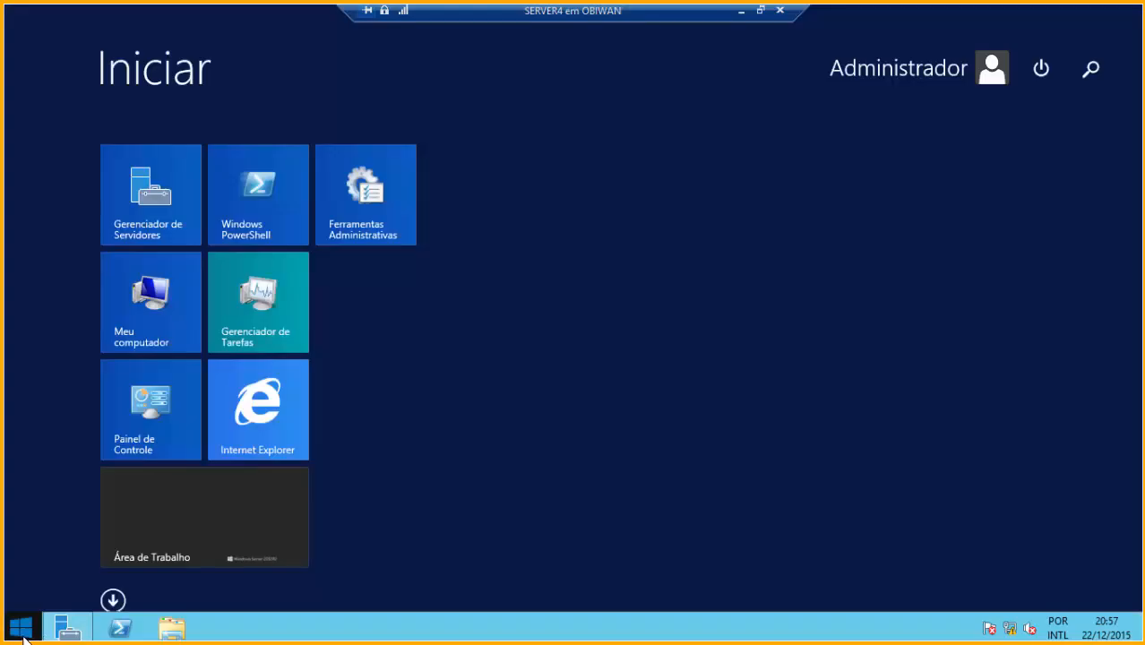
{"action": "type", "text": "cmd"}
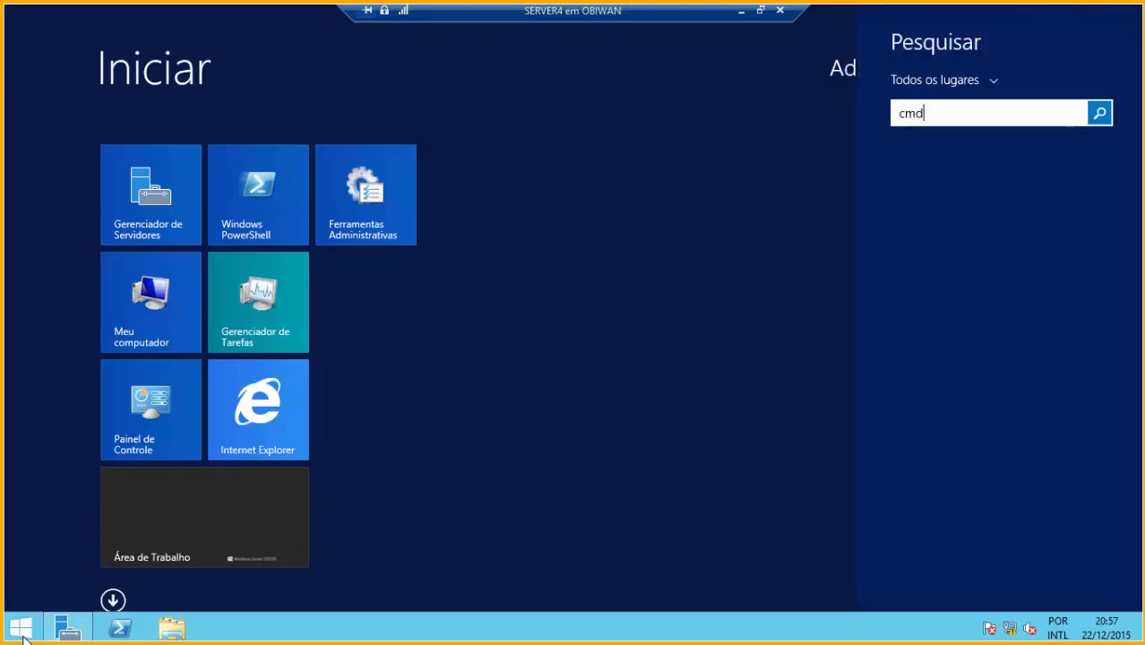
{"action": "key", "text": "Return"}
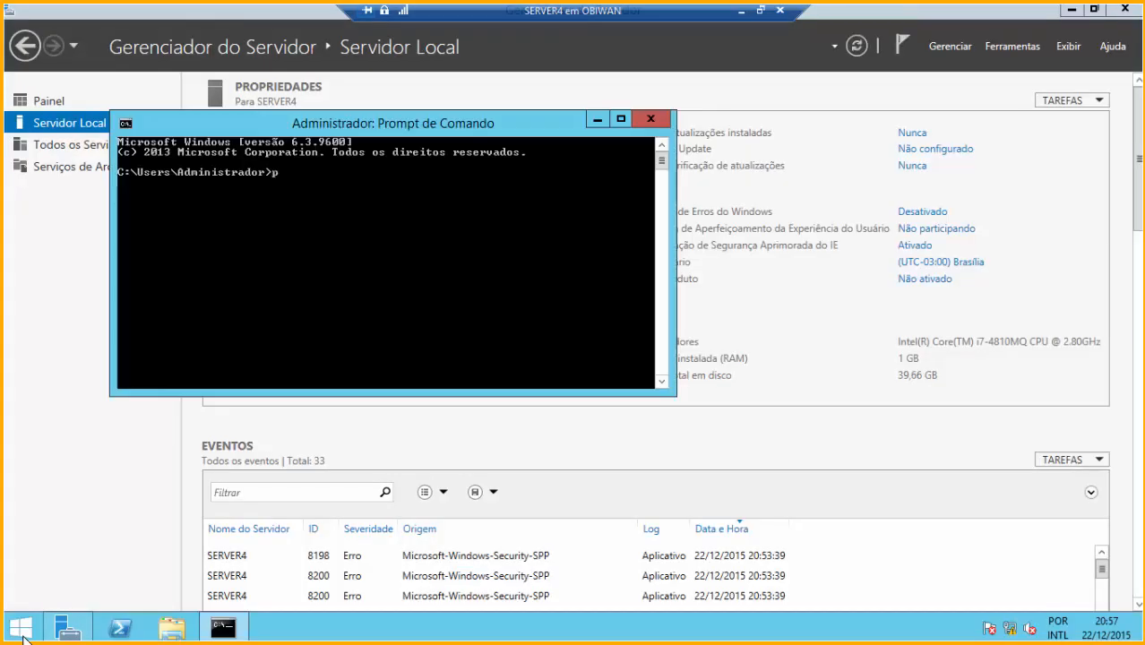
{"action": "type", "text": "ping 192.168.0.1"}
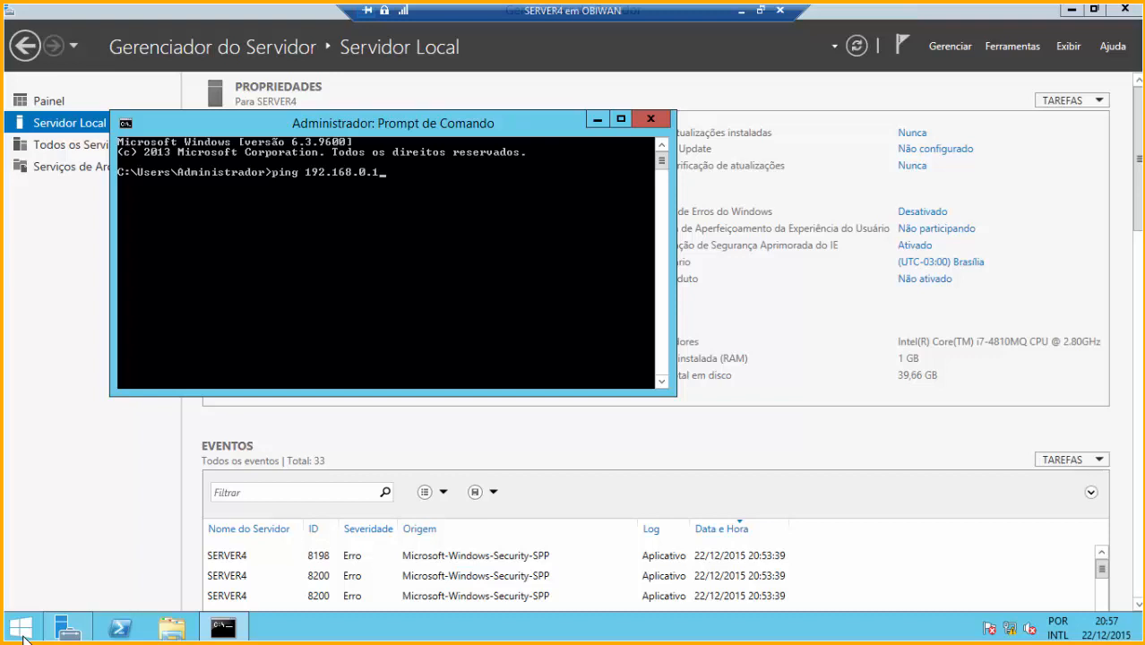
{"action": "key", "text": "Return"}
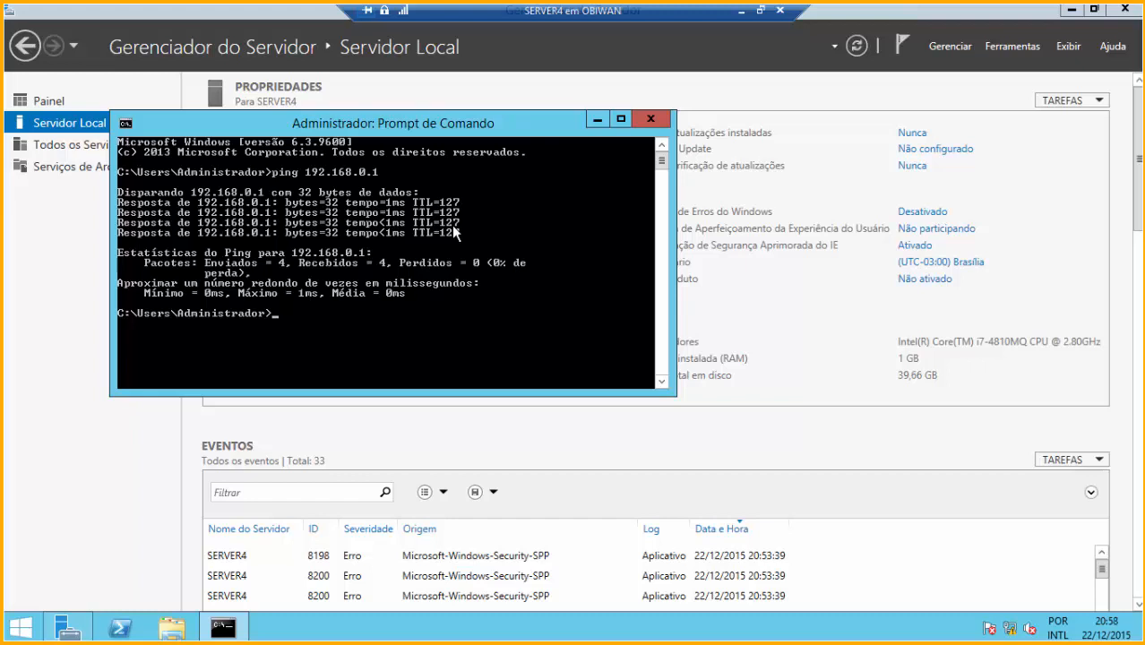
{"action": "type", "text": "ping class365.local"}
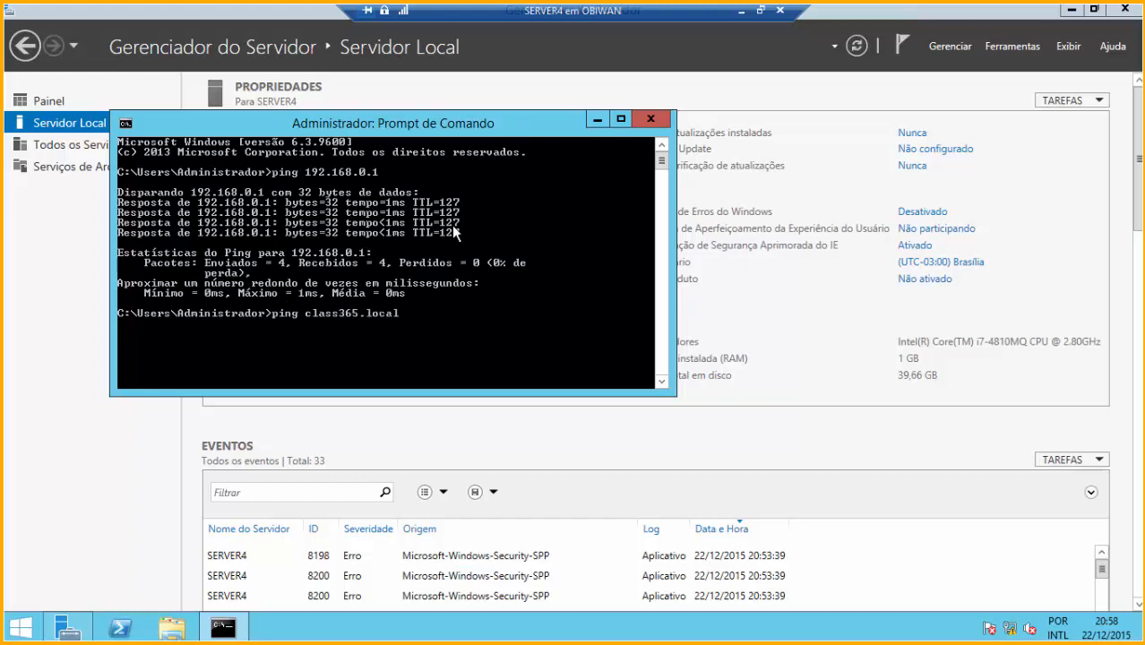
{"action": "key", "text": "Return"}
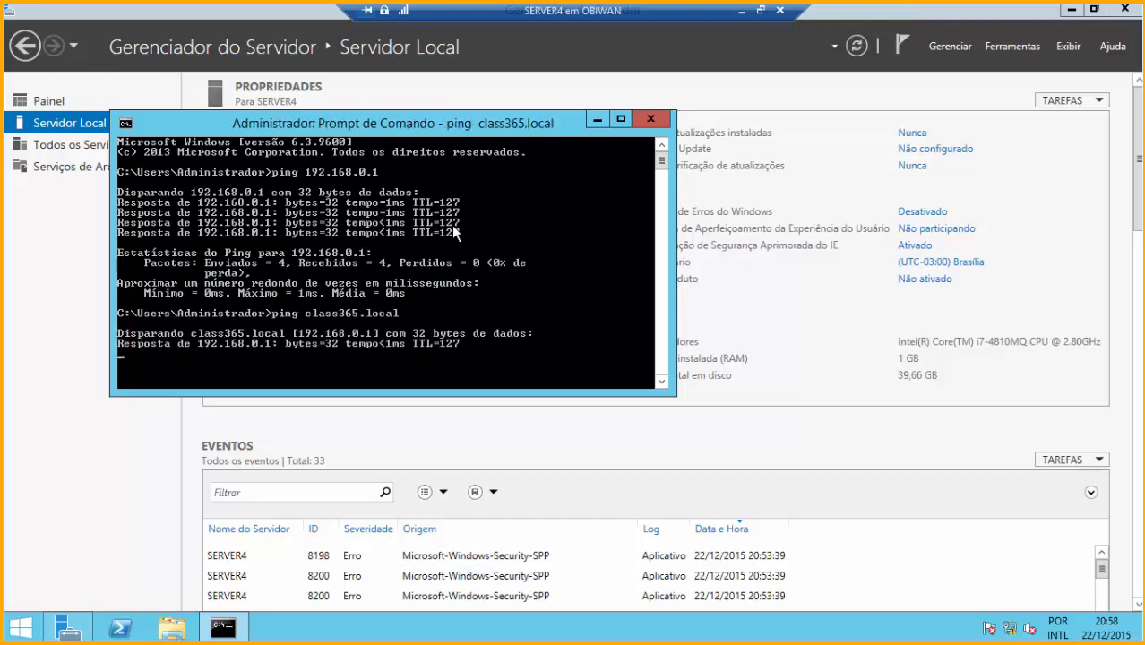